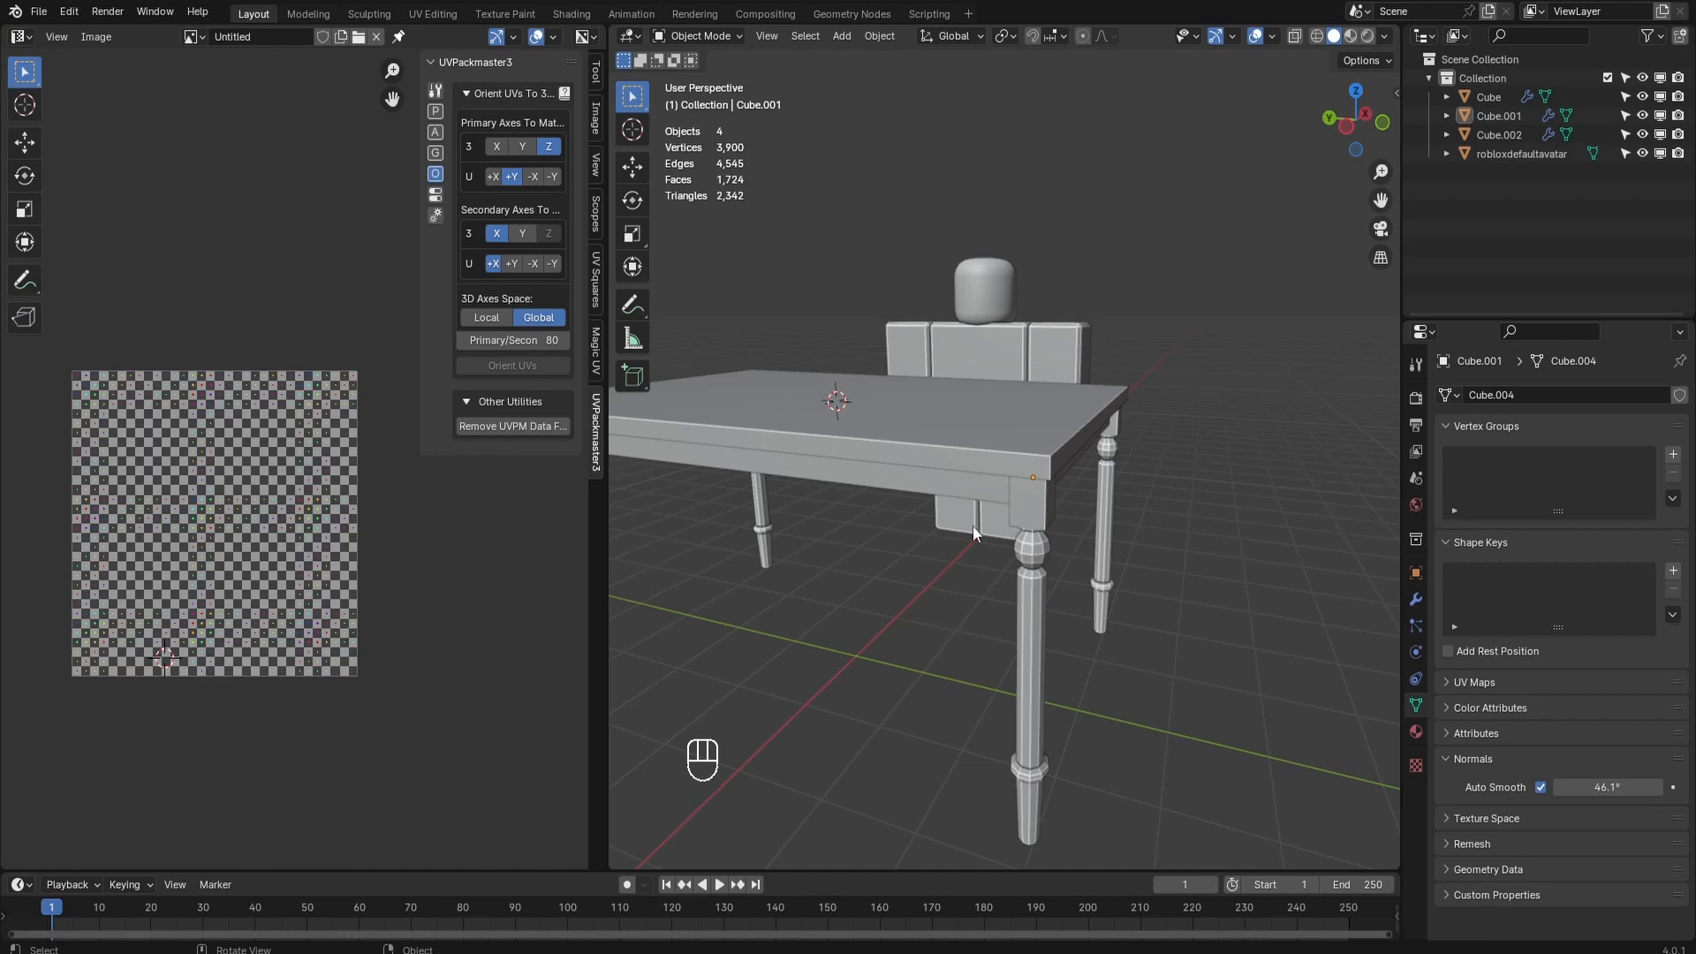
Step: Select the turned table legs and examine their faceted surface up close
middle_drag(973, 526, 914, 534)
click(876, 532)
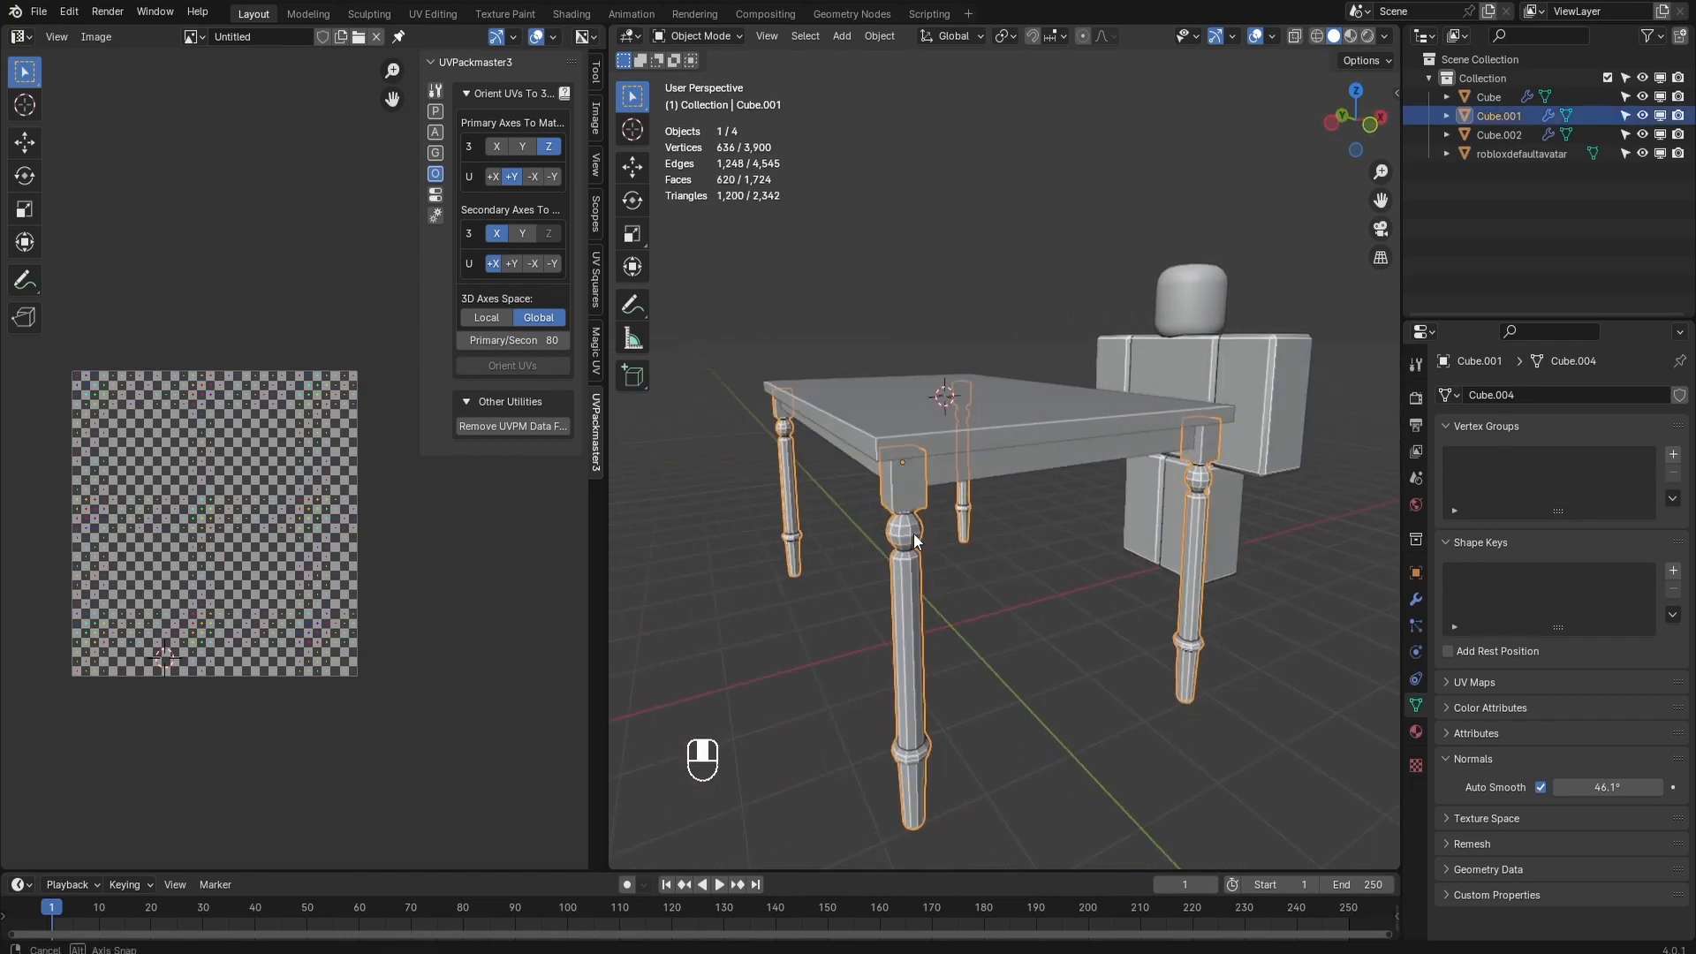
middle_drag(1101, 622, 1071, 558)
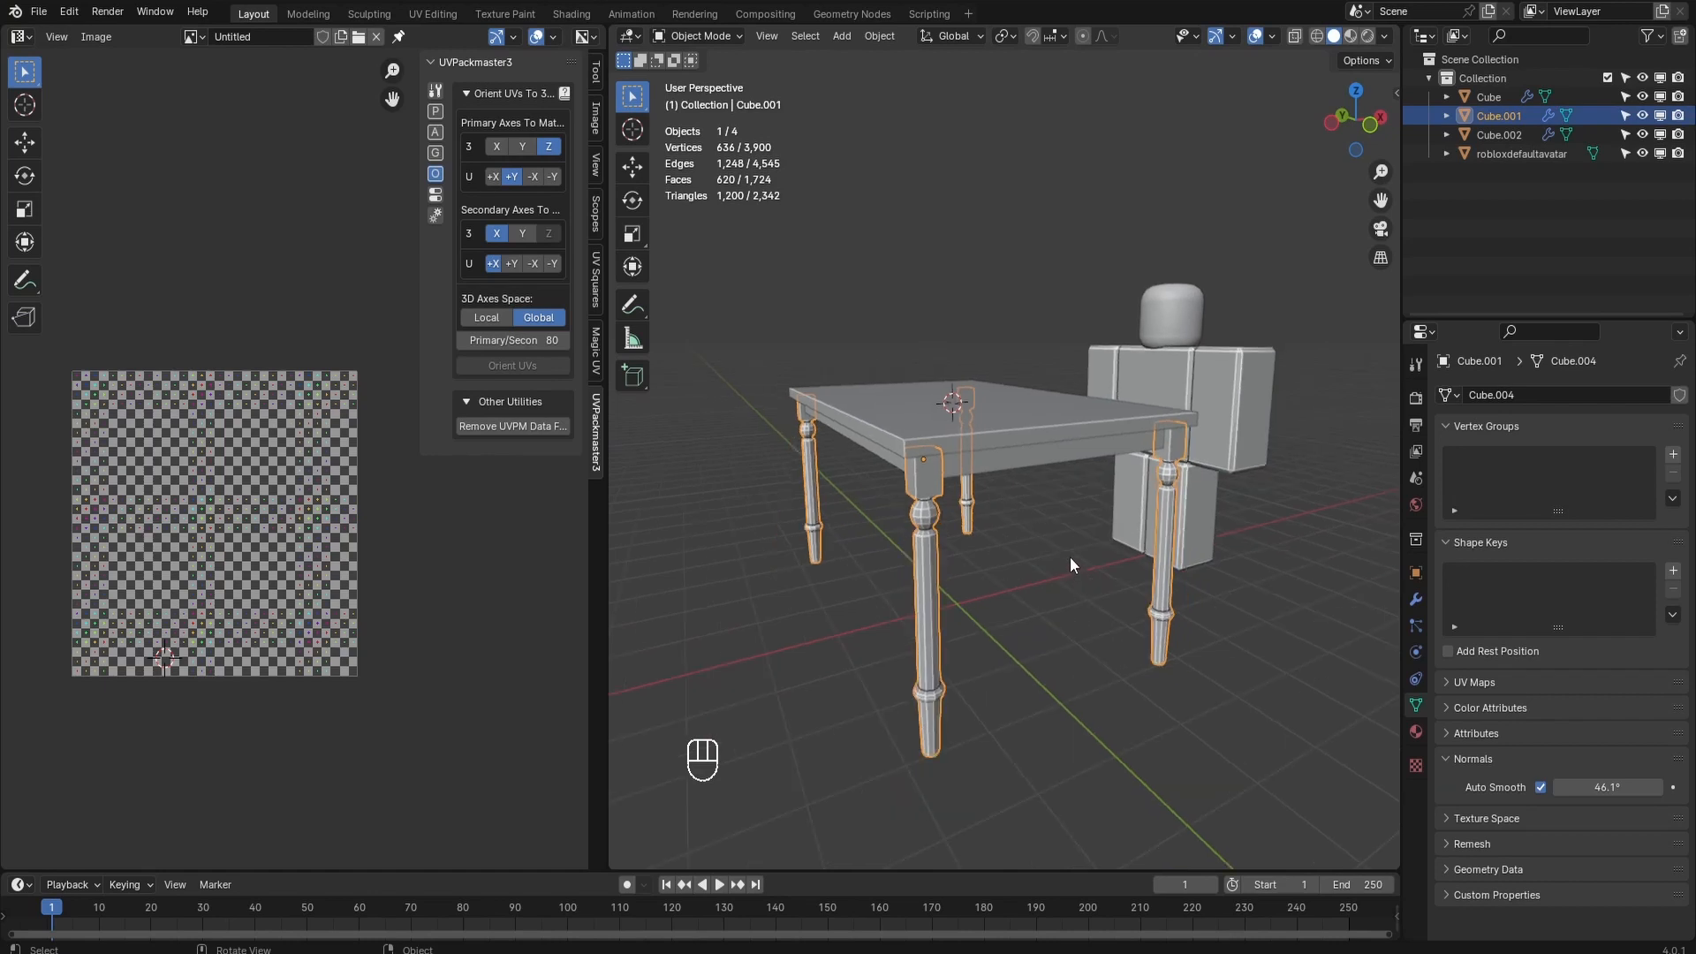
middle_drag(1230, 334, 952, 529)
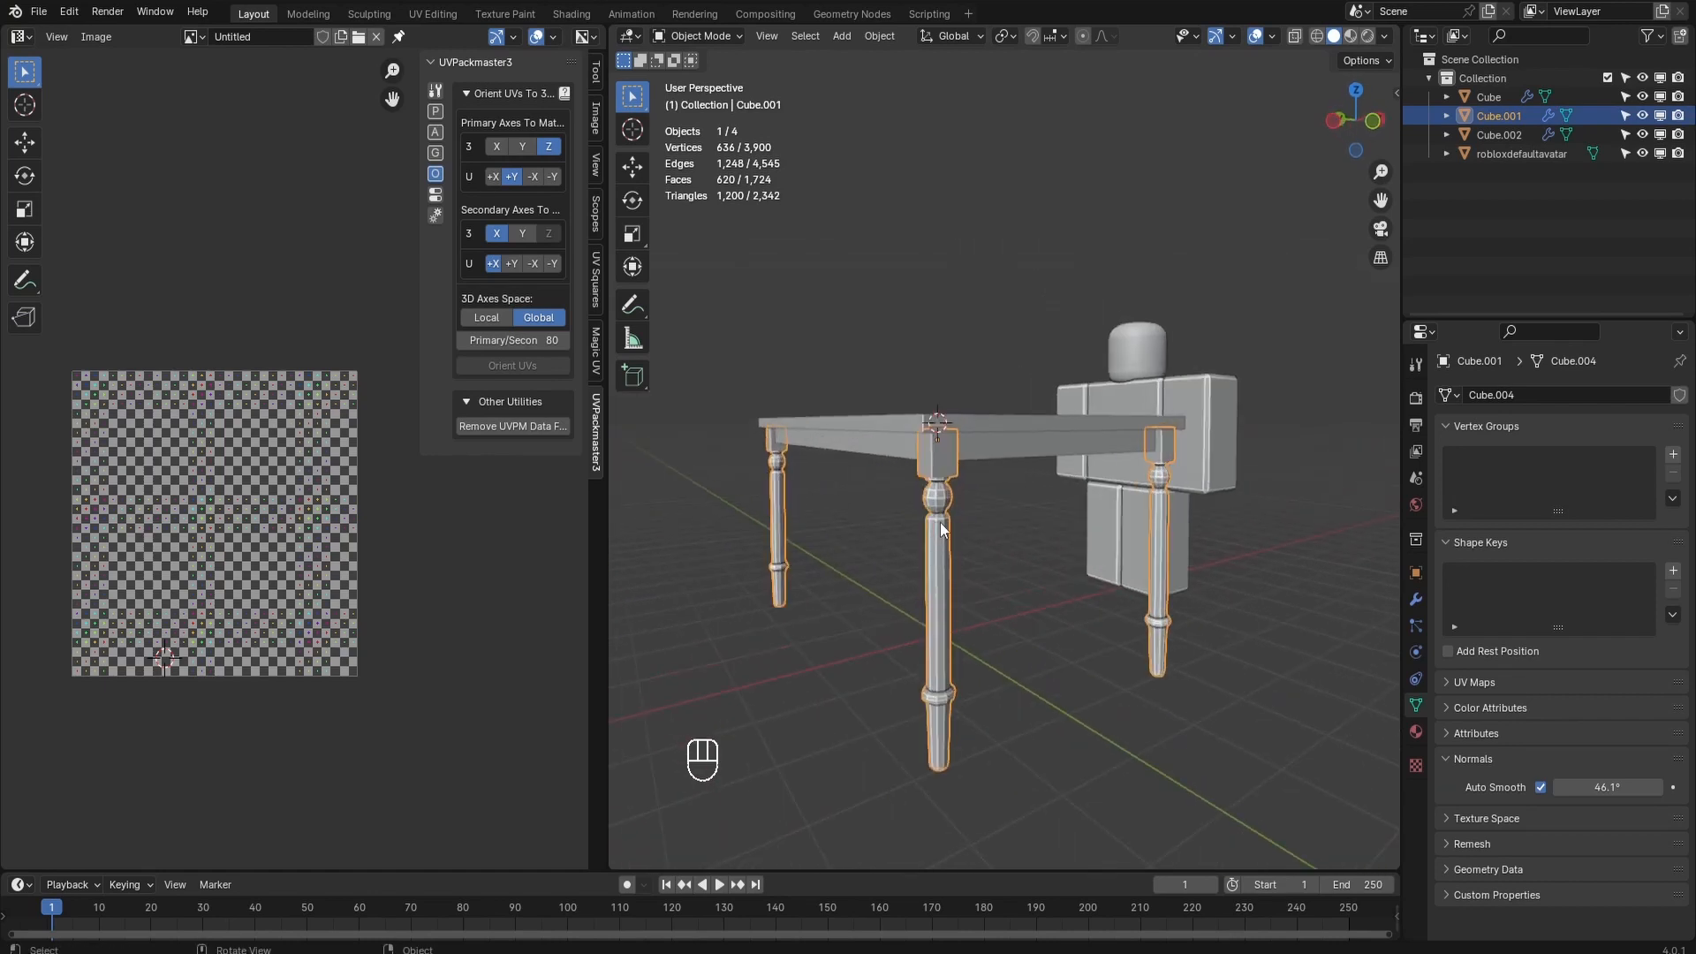
middle_drag(941, 534, 1015, 496)
scroll(1009, 541, up, 5)
scroll(995, 551, down, 4)
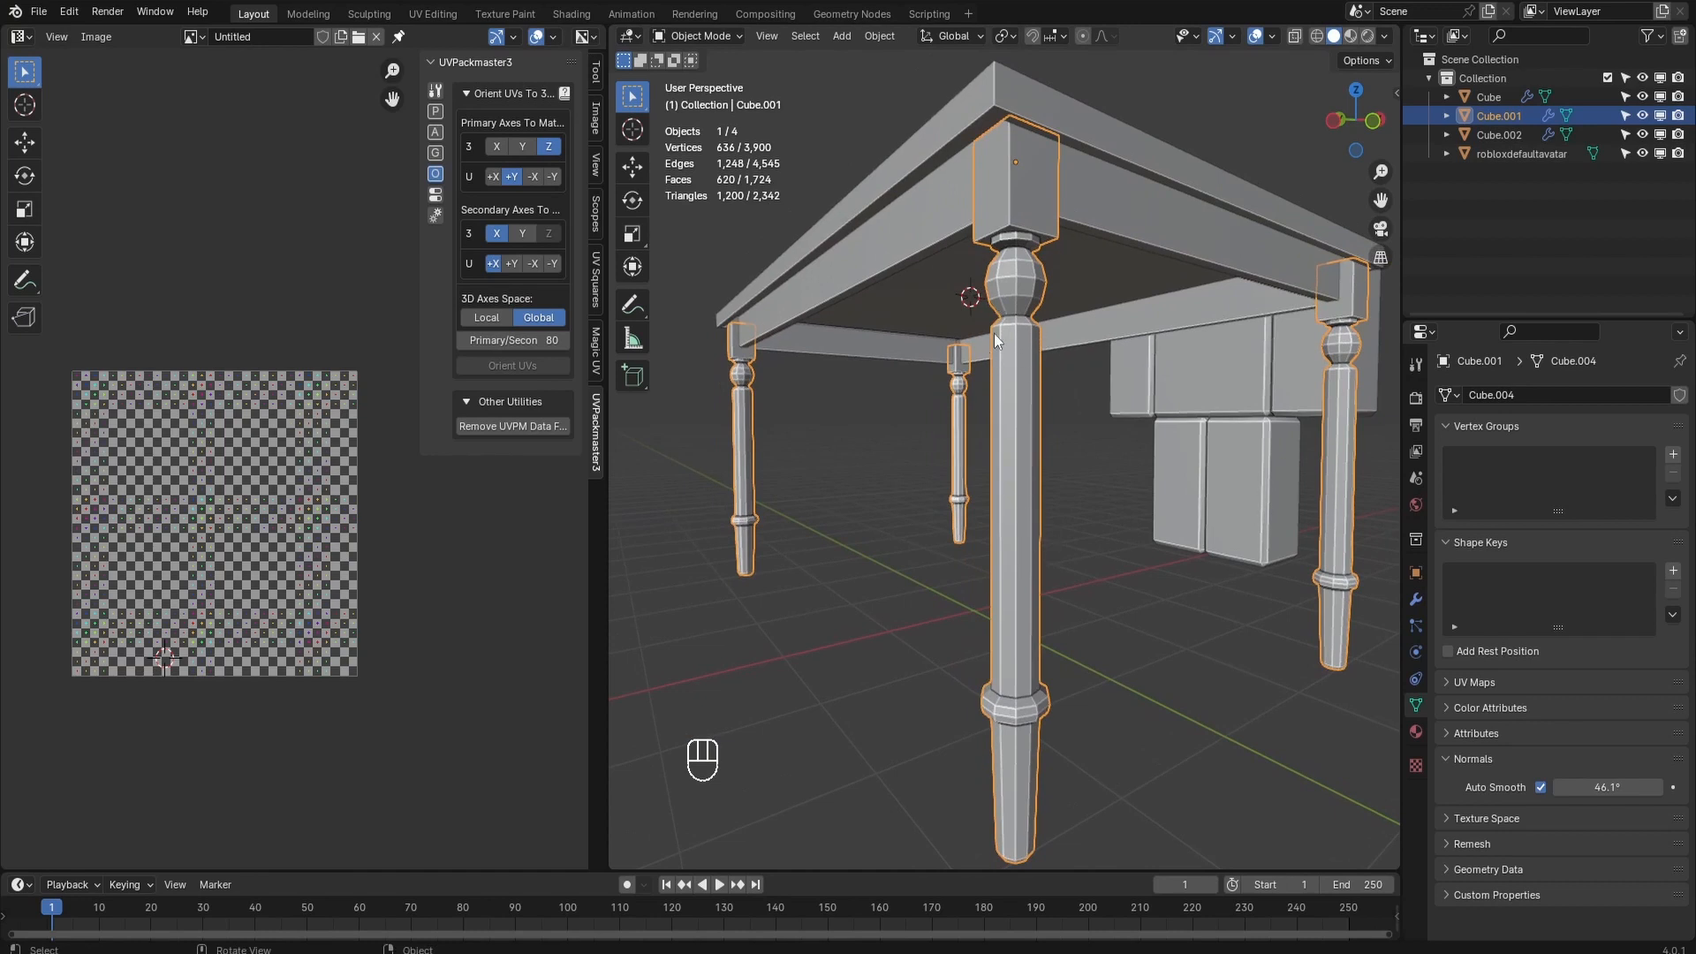
Step: Apply Shade Smooth to the table legs and inspect the square block above the ball detail
right_click(1032, 352)
click(1179, 367)
click(1015, 375)
right_click(1015, 375)
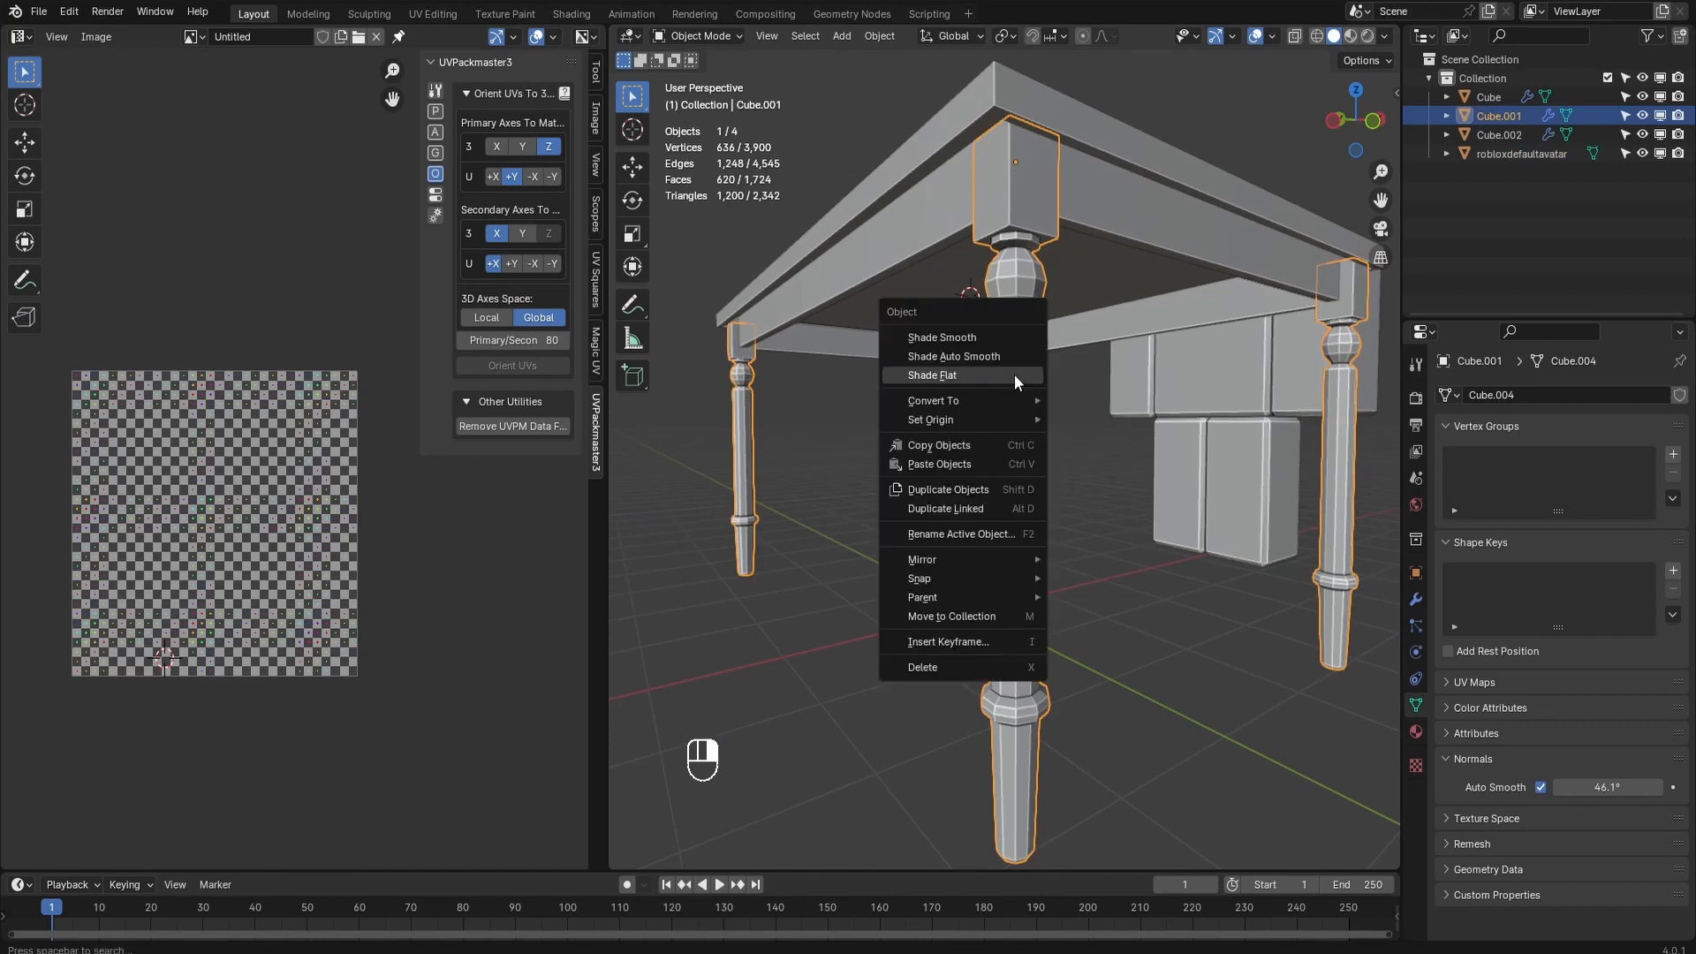
click(979, 332)
middle_drag(1061, 359, 1074, 420)
scroll(1075, 421, up, 2)
shift+middle_drag(1064, 316, 1111, 477)
scroll(1060, 474, up, 2)
scroll(1071, 442, down, 3)
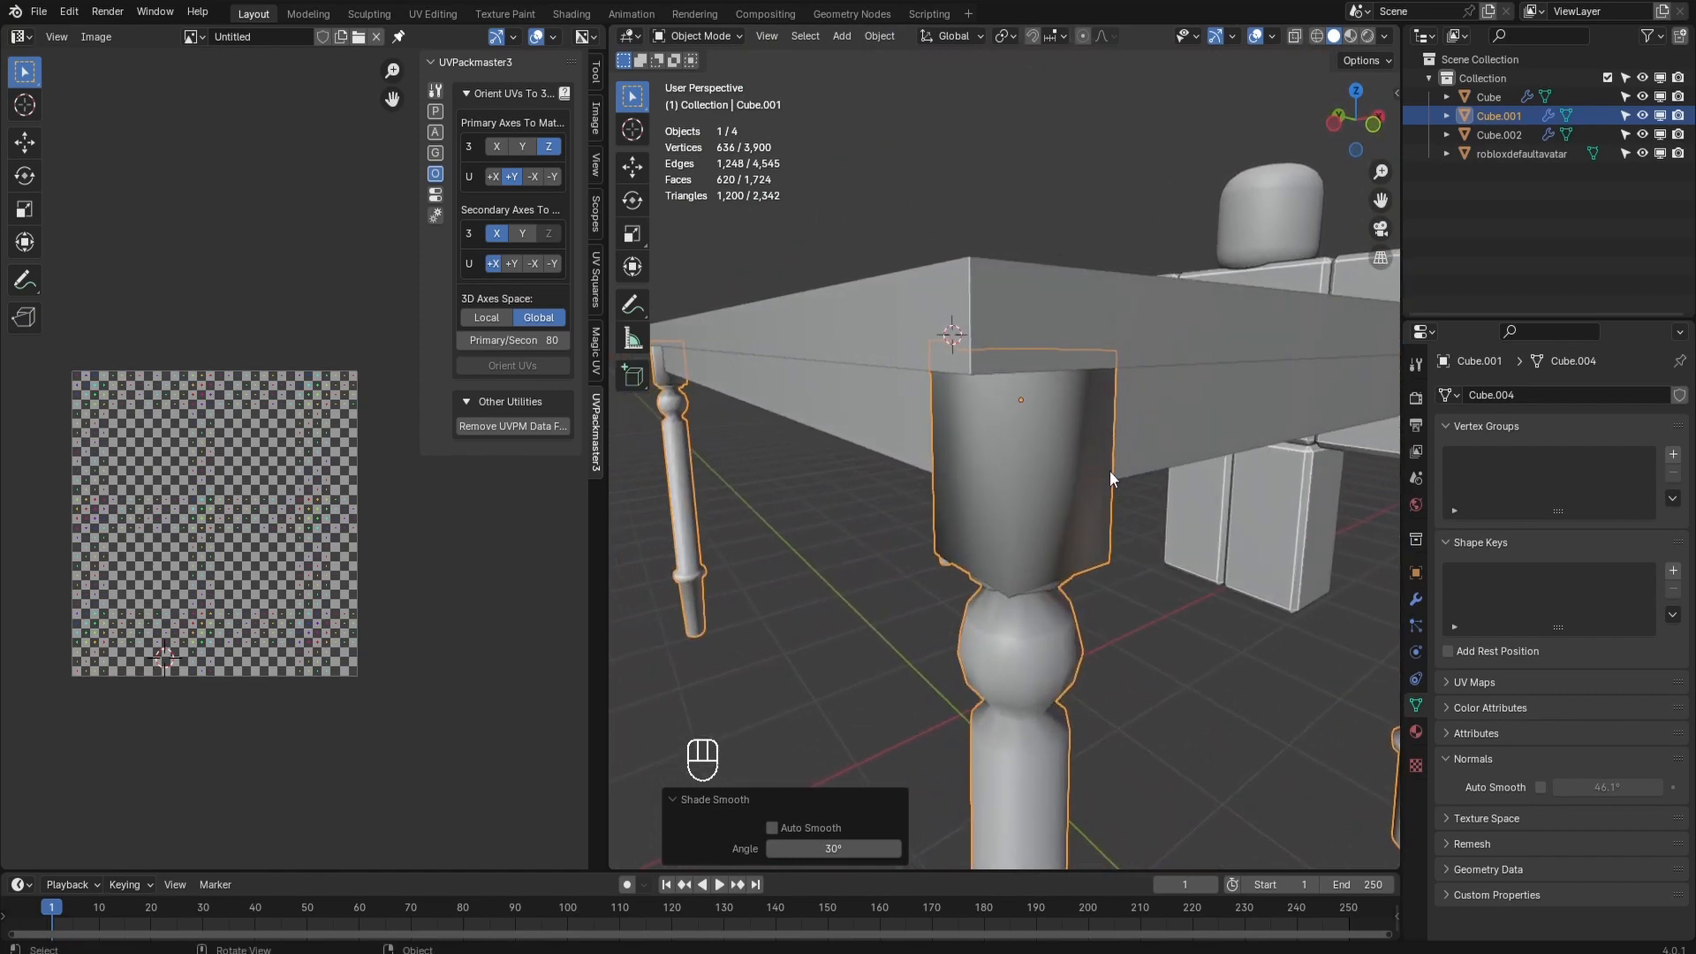
Step: Apply Shade Auto Smooth to the table legs
right_click(1055, 474)
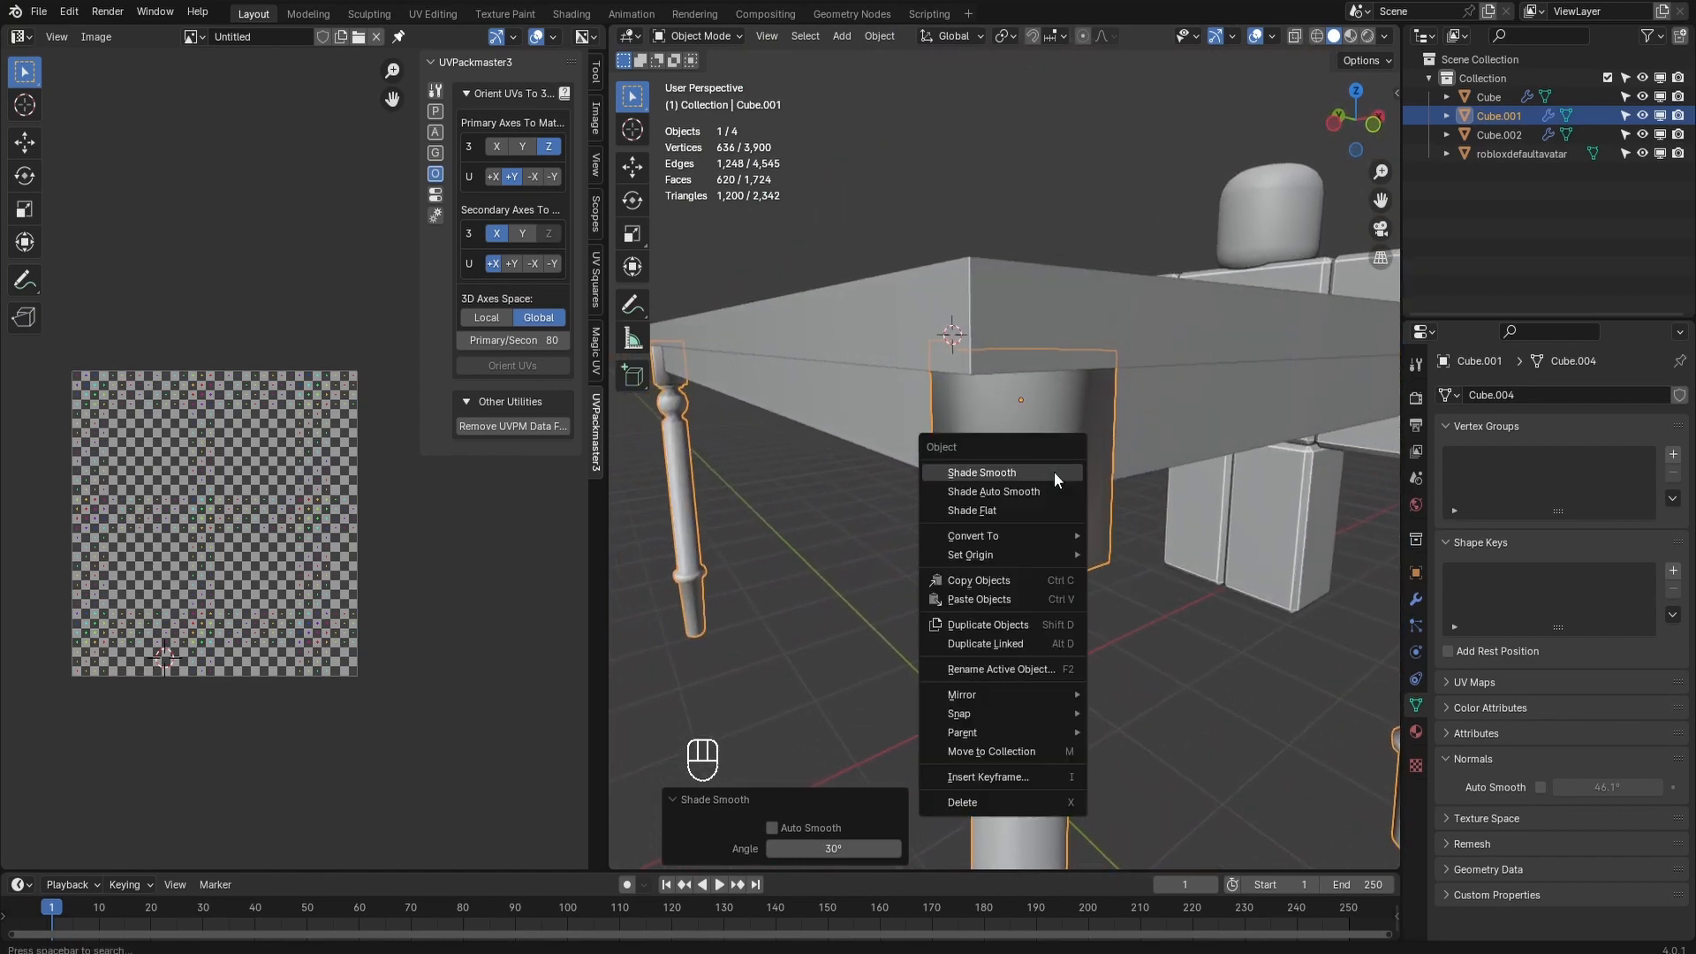
click(1007, 491)
scroll(1005, 487, down, 4)
middle_drag(1037, 609, 994, 478)
scroll(994, 478, up, 2)
middle_drag(958, 344, 995, 368)
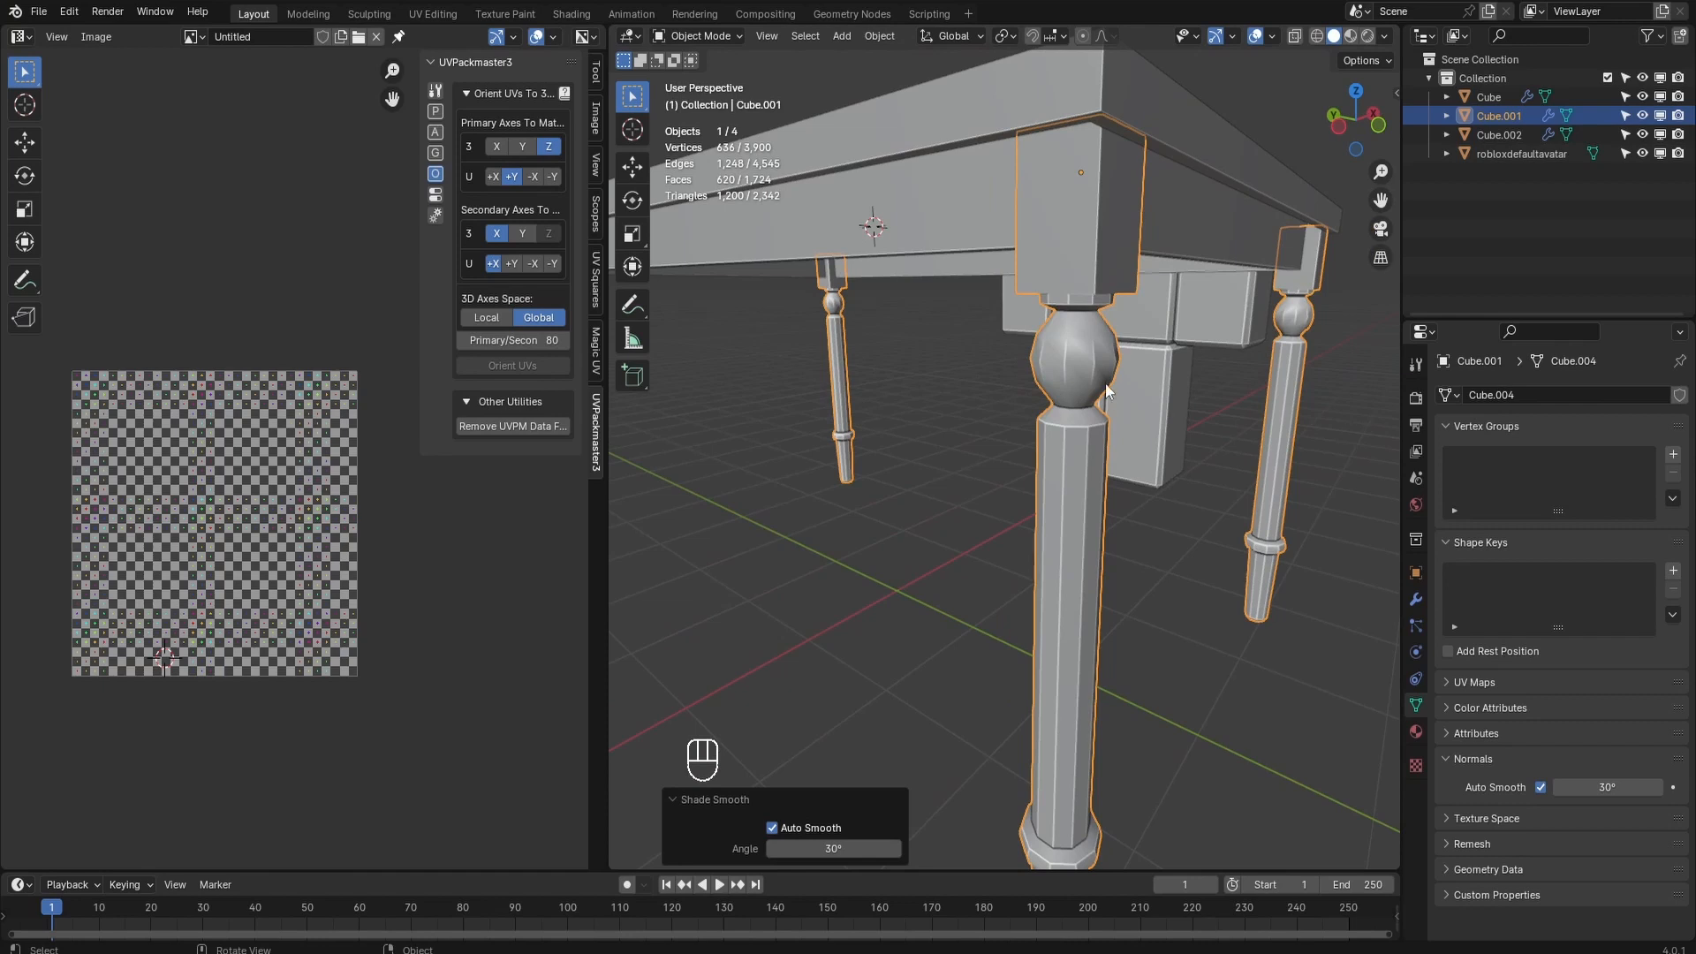
Step: Raise the Auto Smooth angle in the table legs' normals settings to 43.8°, checking the ring and shaft
click(1086, 459)
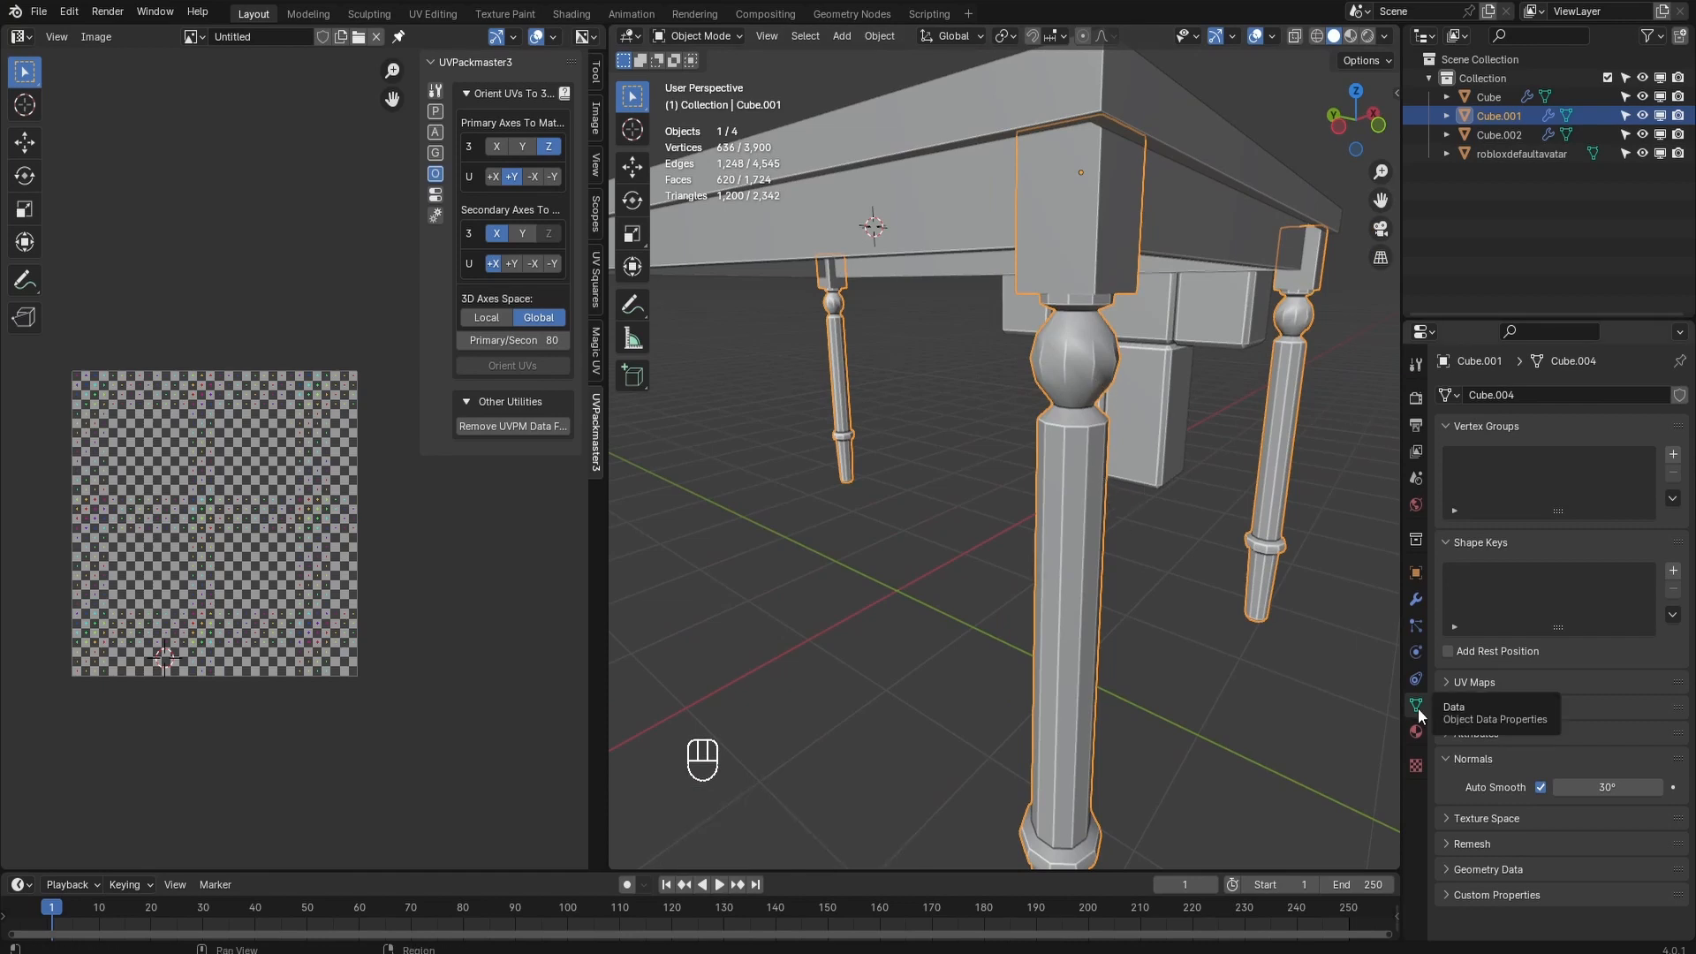
click(1475, 759)
click(1474, 759)
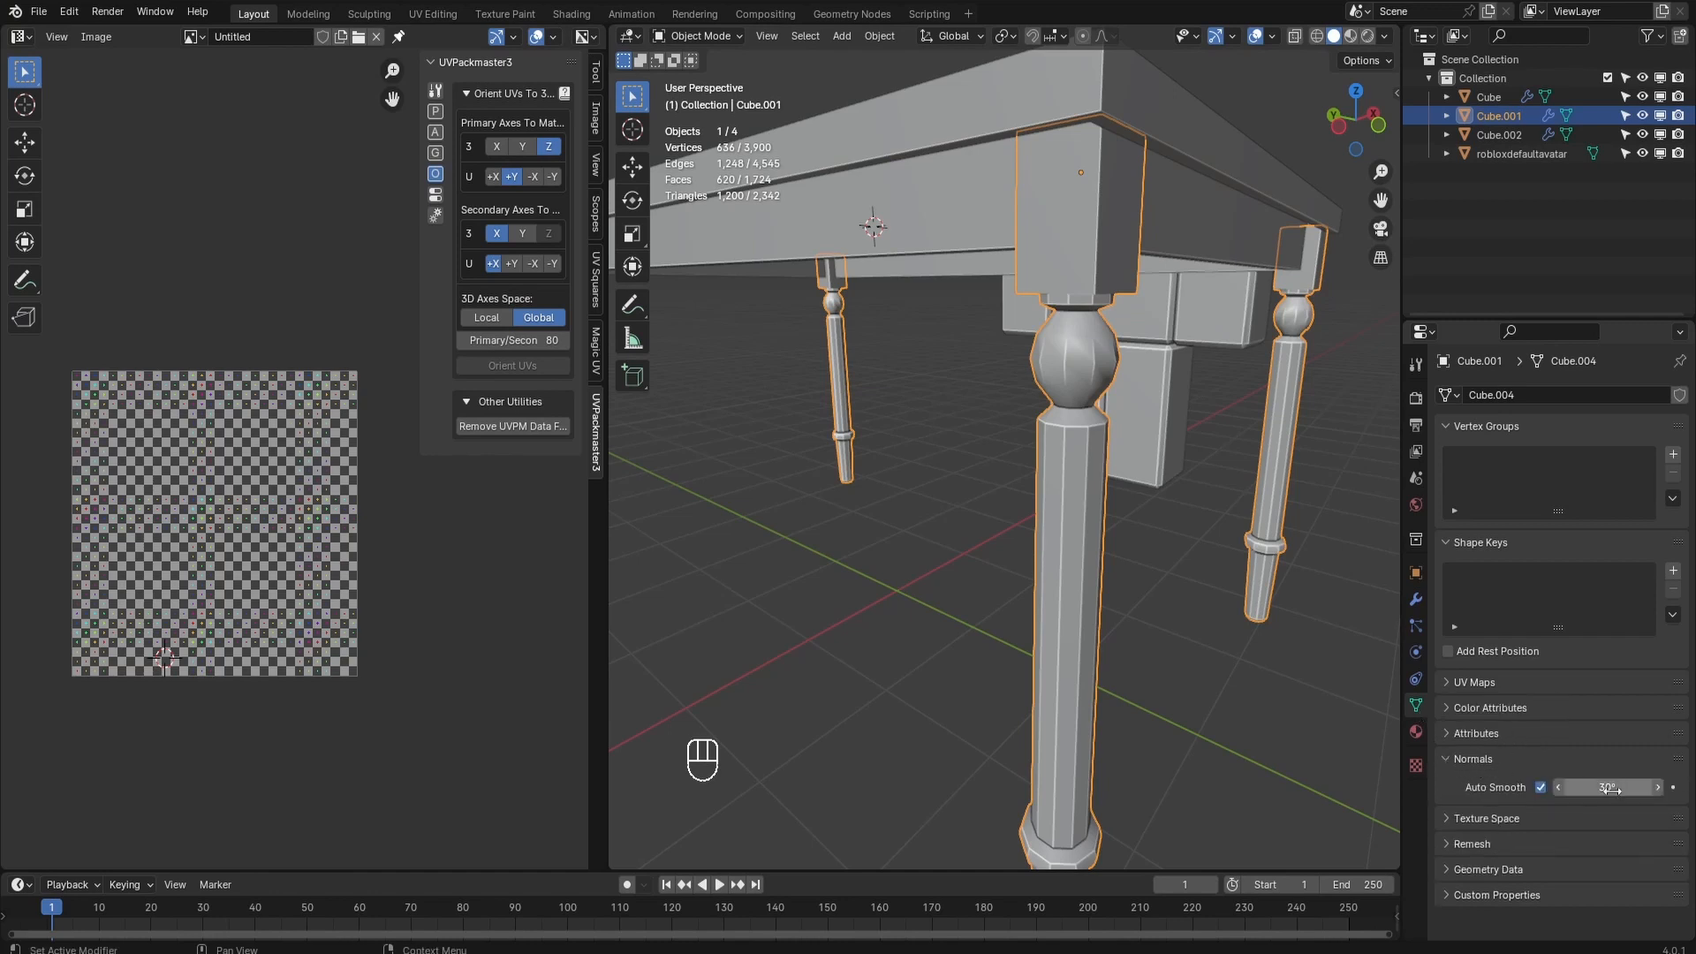
drag(1609, 787, 1648, 788)
middle_drag(963, 432, 1085, 566)
scroll(1085, 566, up, 4)
shift+middle_drag(1018, 728, 1122, 569)
scroll(1122, 569, up, 2)
shift+middle_drag(1232, 569, 1179, 575)
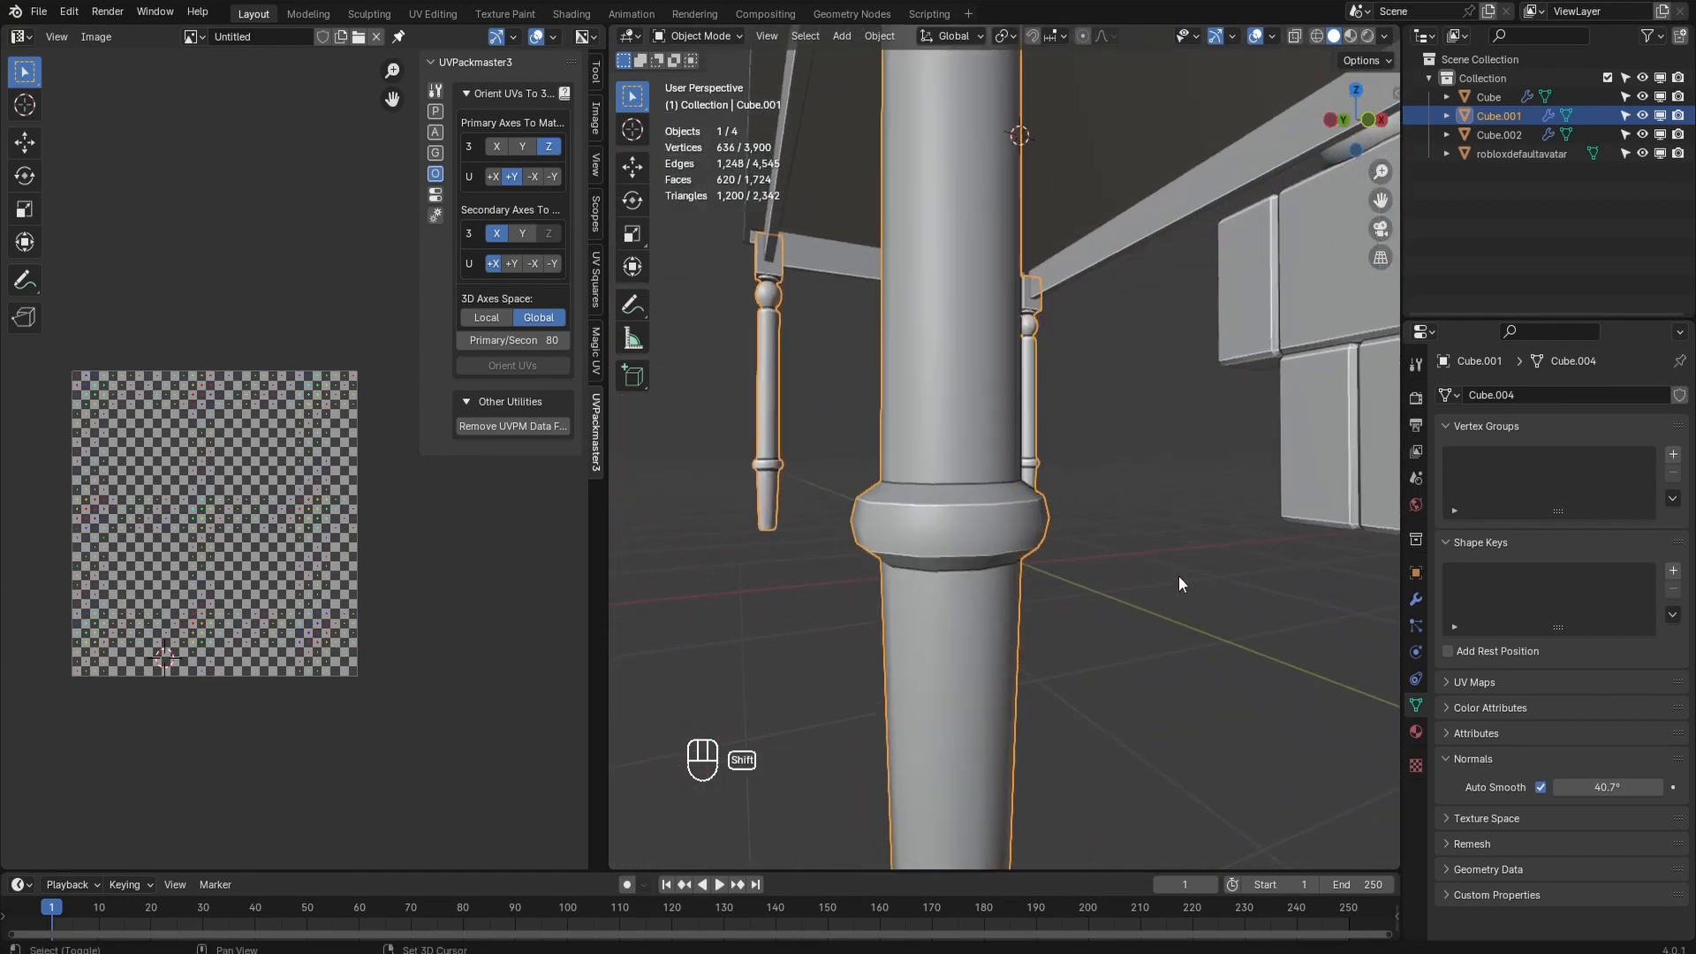
drag(1607, 788, 1624, 787)
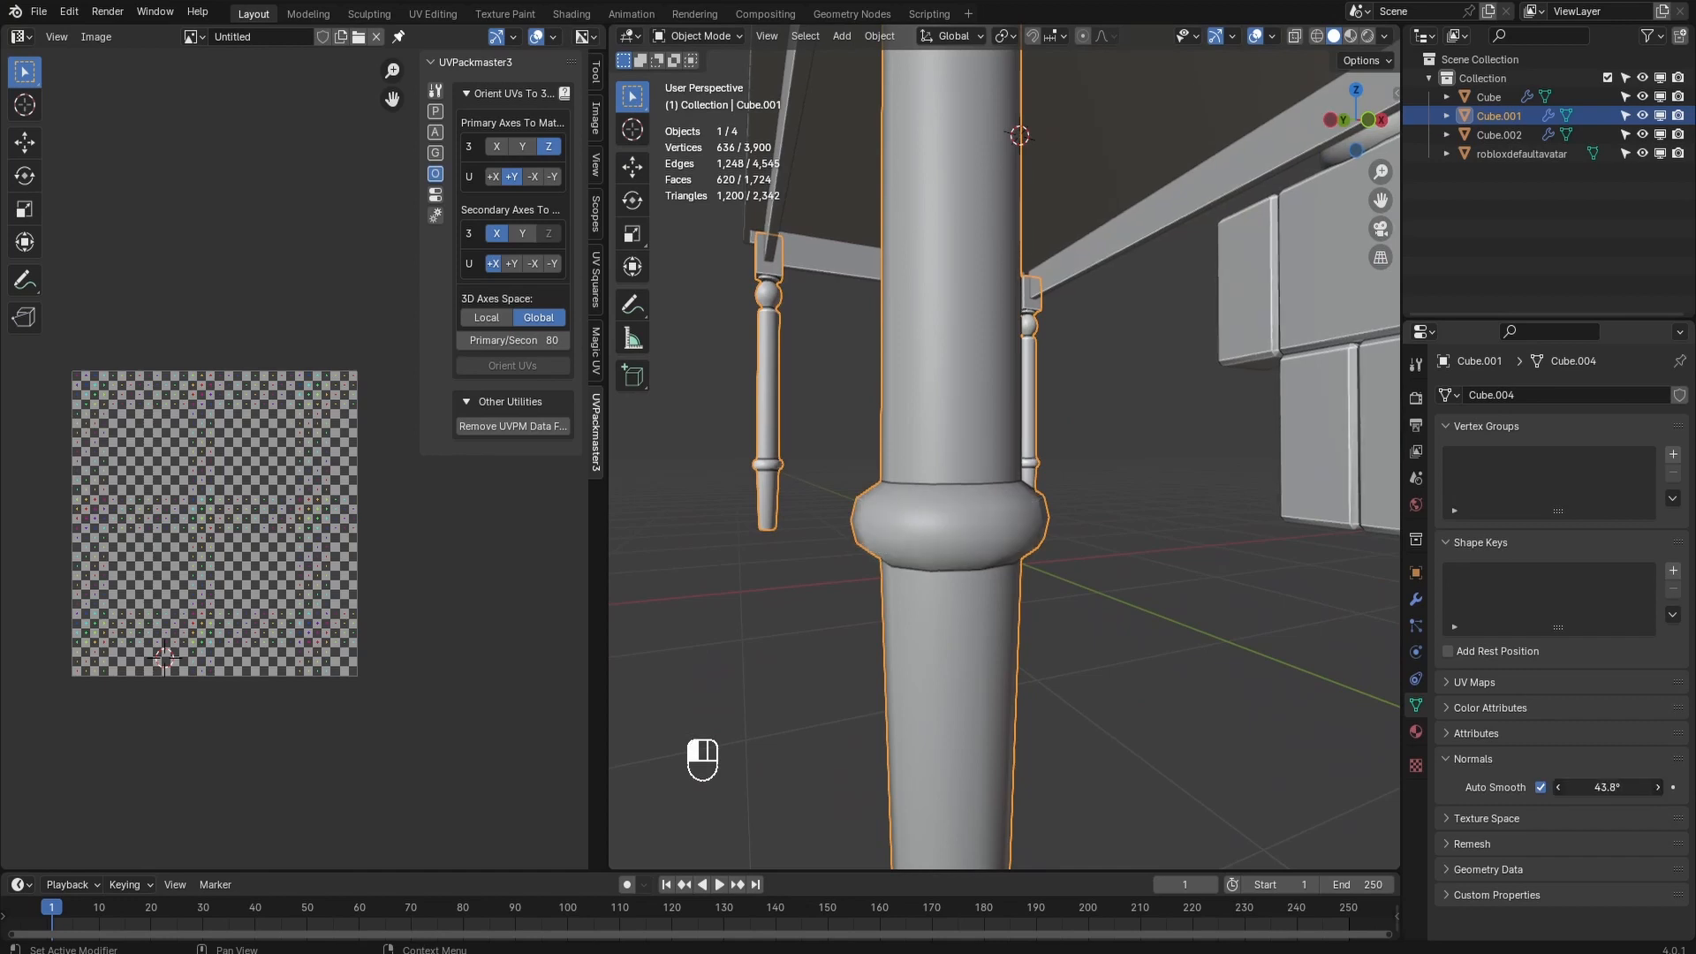
scroll(947, 555, down, 5)
middle_drag(1082, 645, 1135, 689)
scroll(1128, 633, down, 2)
middle_drag(1127, 629, 1120, 546)
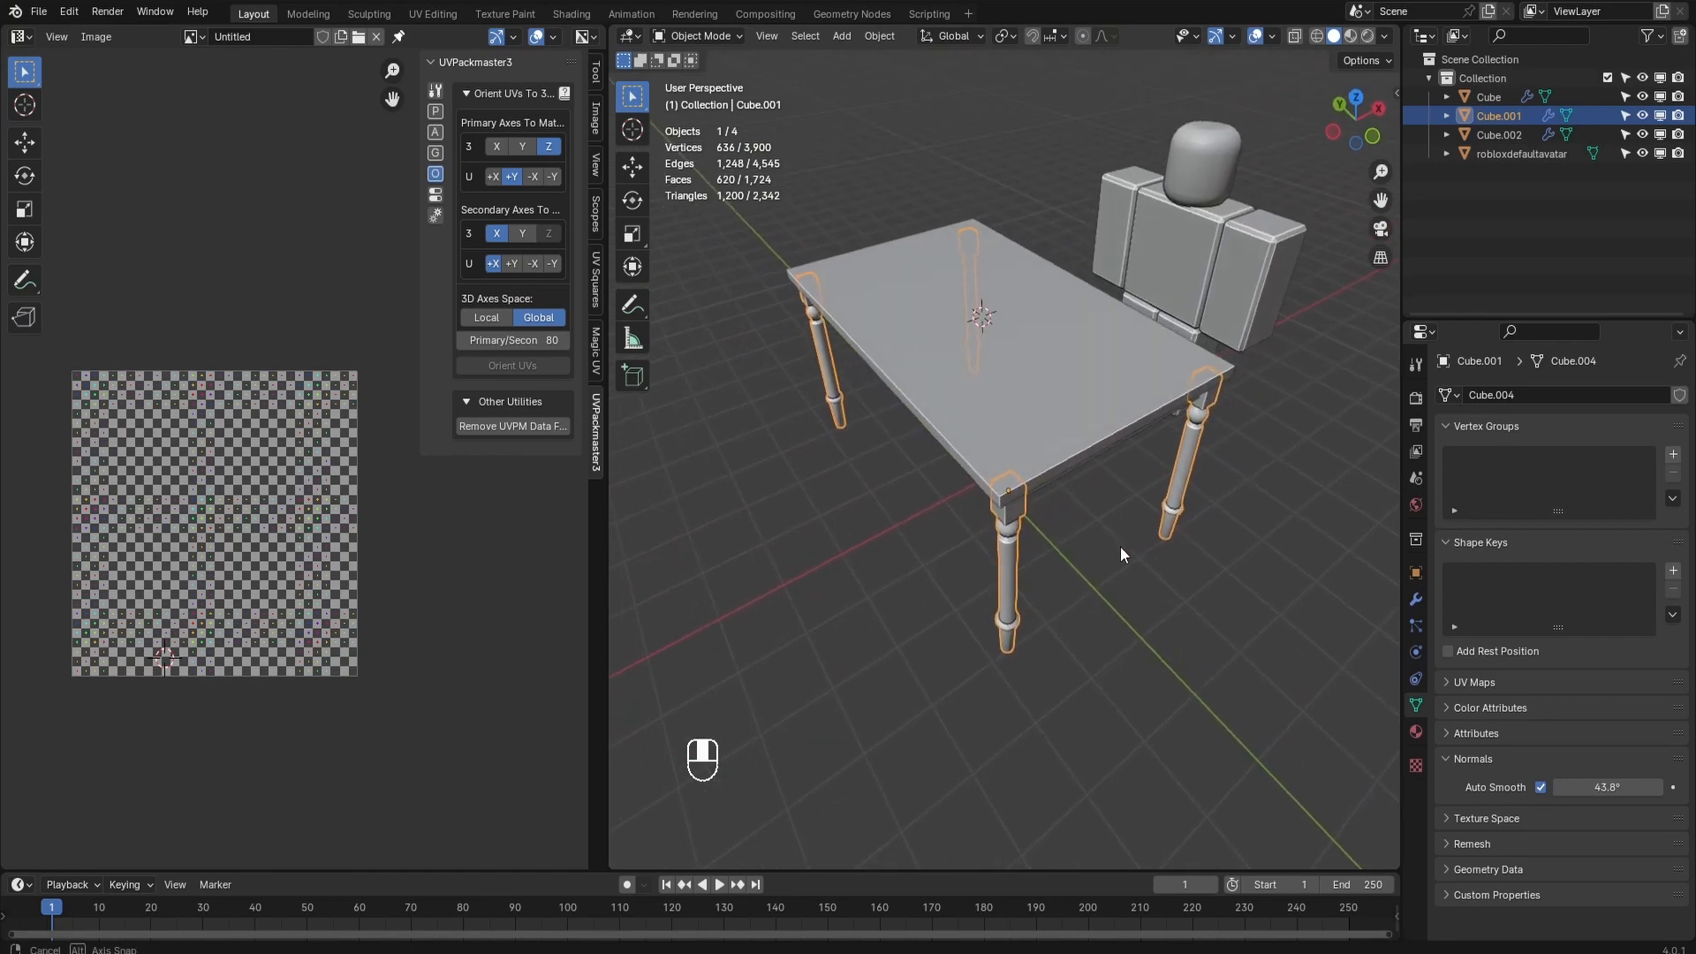
Step: Try plain Shade Smooth on the table legs again and undo it
scroll(1071, 502, up, 2)
click(1039, 490)
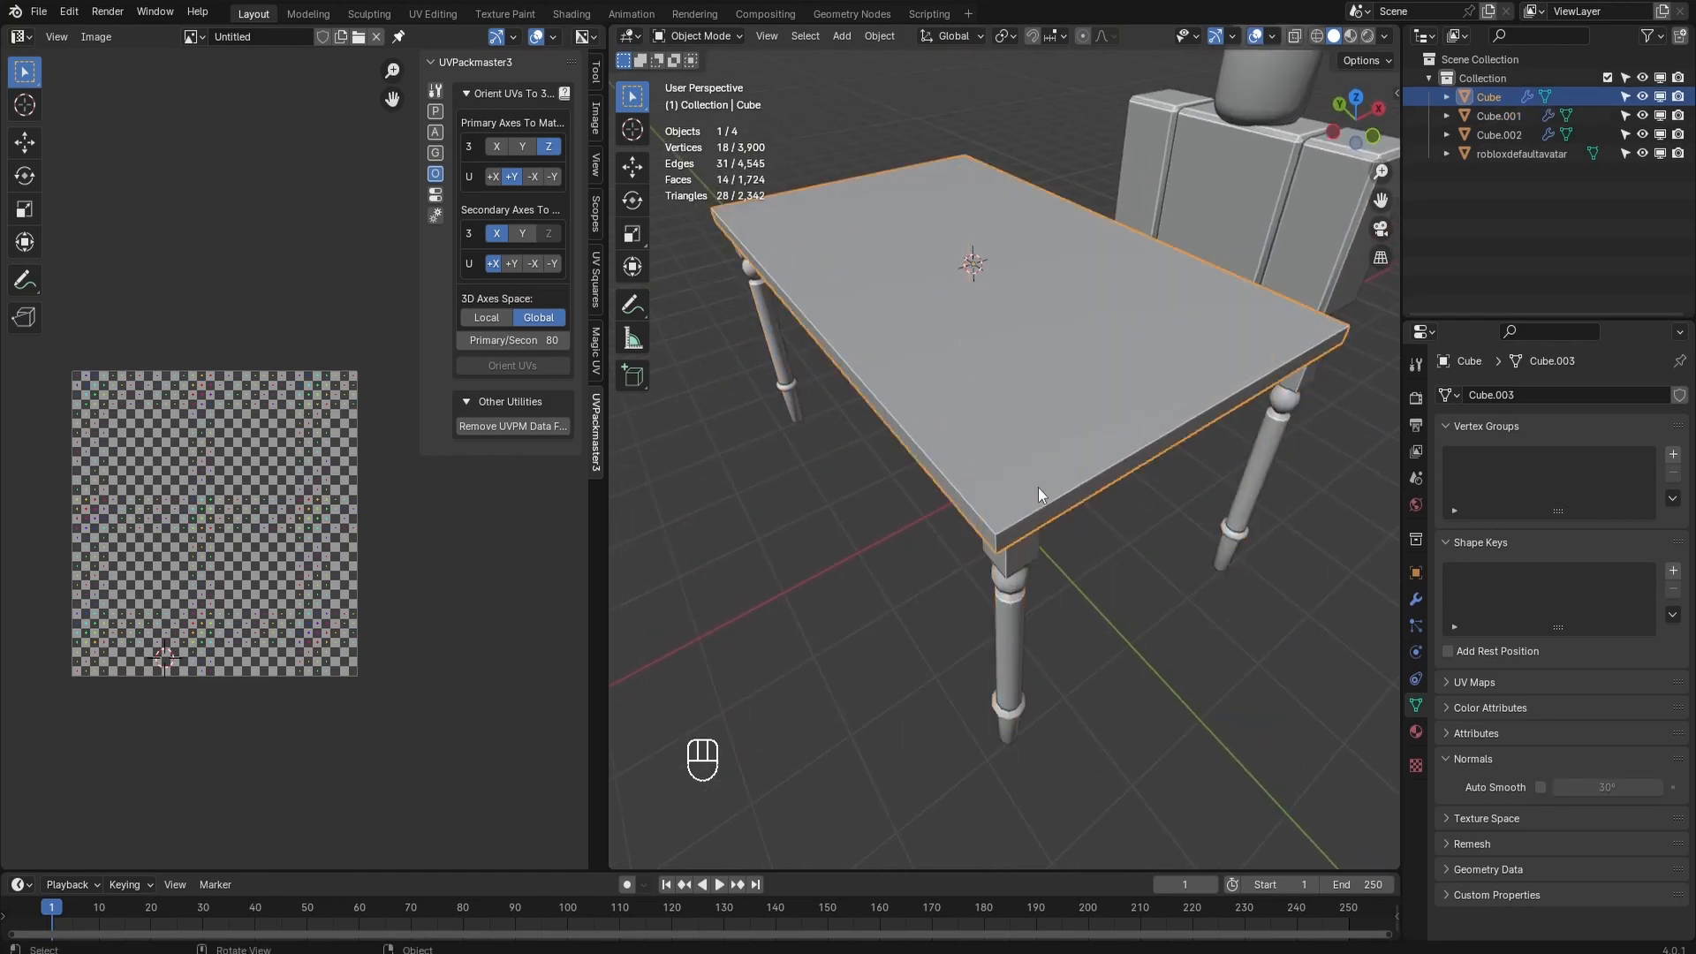
middle_drag(1039, 493, 1130, 578)
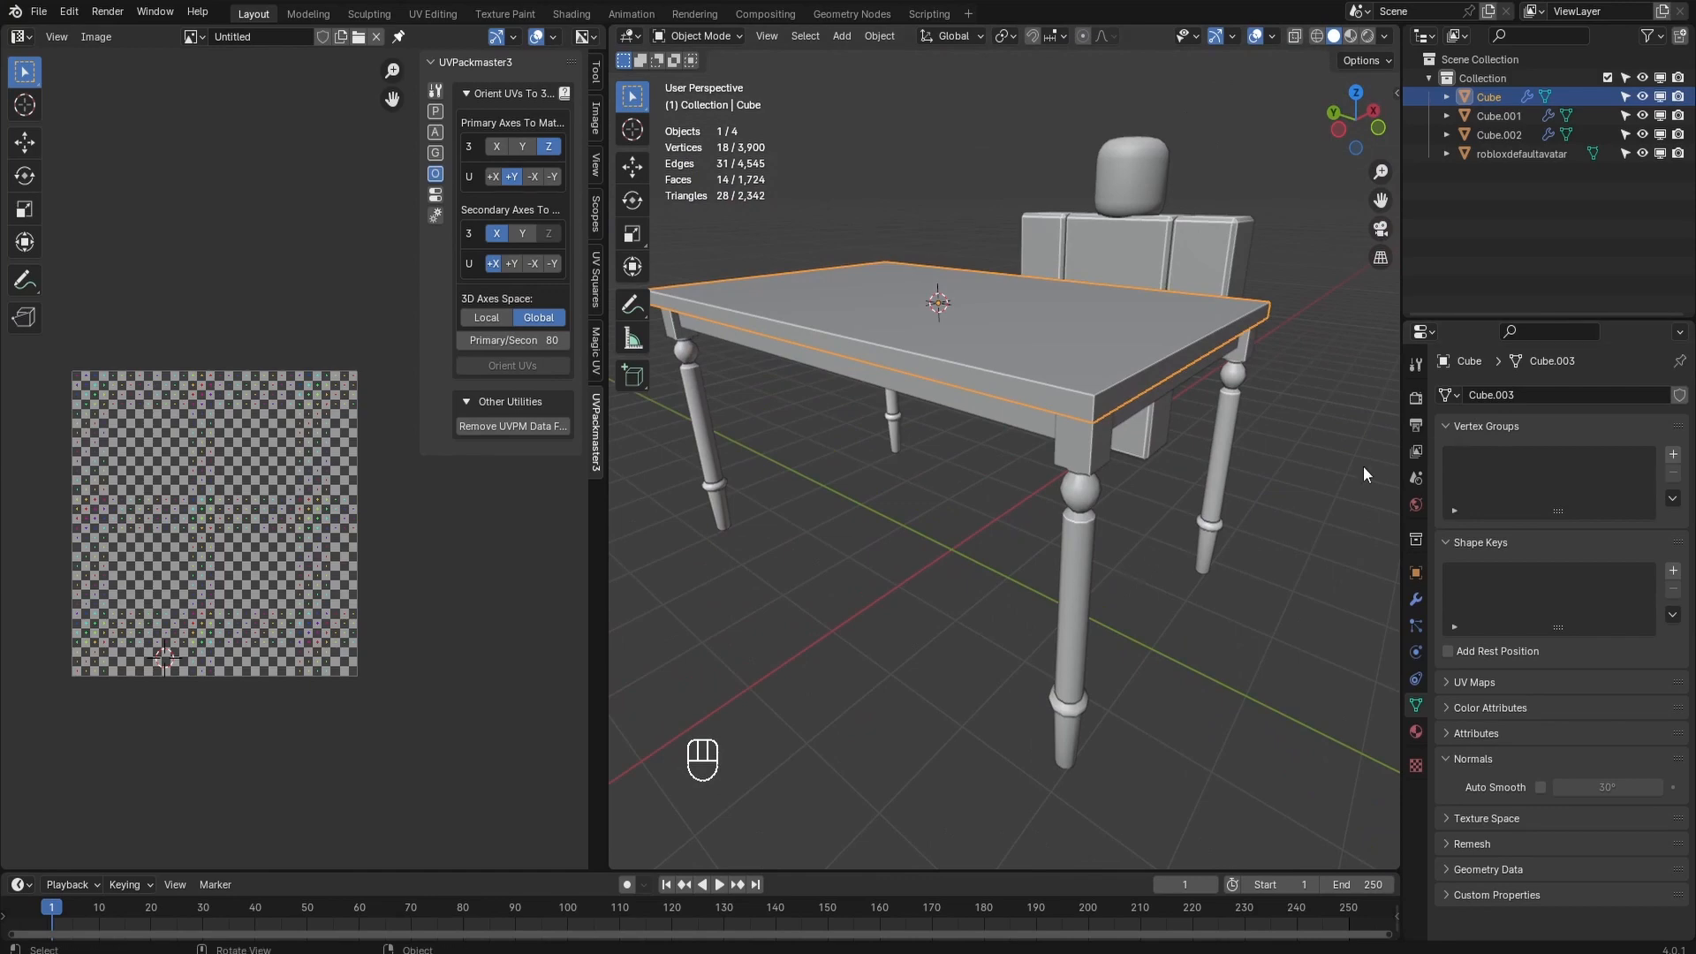
scroll(1090, 479, up, 3)
click(1163, 486)
right_click(1163, 485)
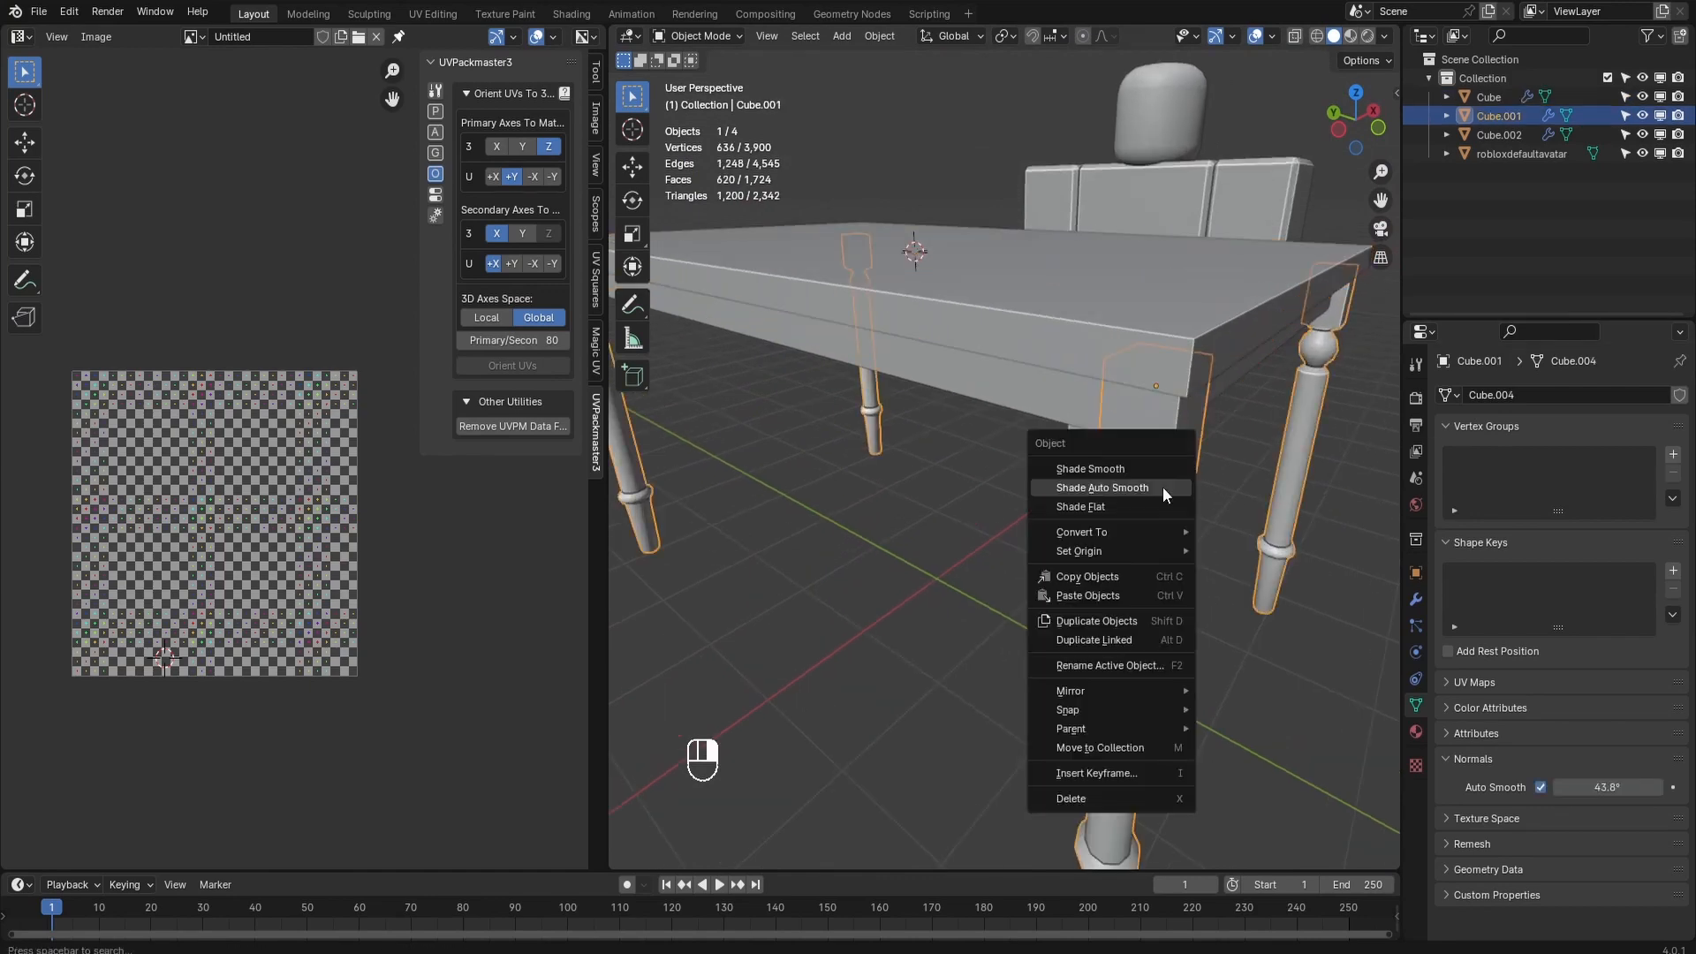
click(1148, 465)
scroll(1126, 429, up, 6)
scroll(1025, 398, down, 4)
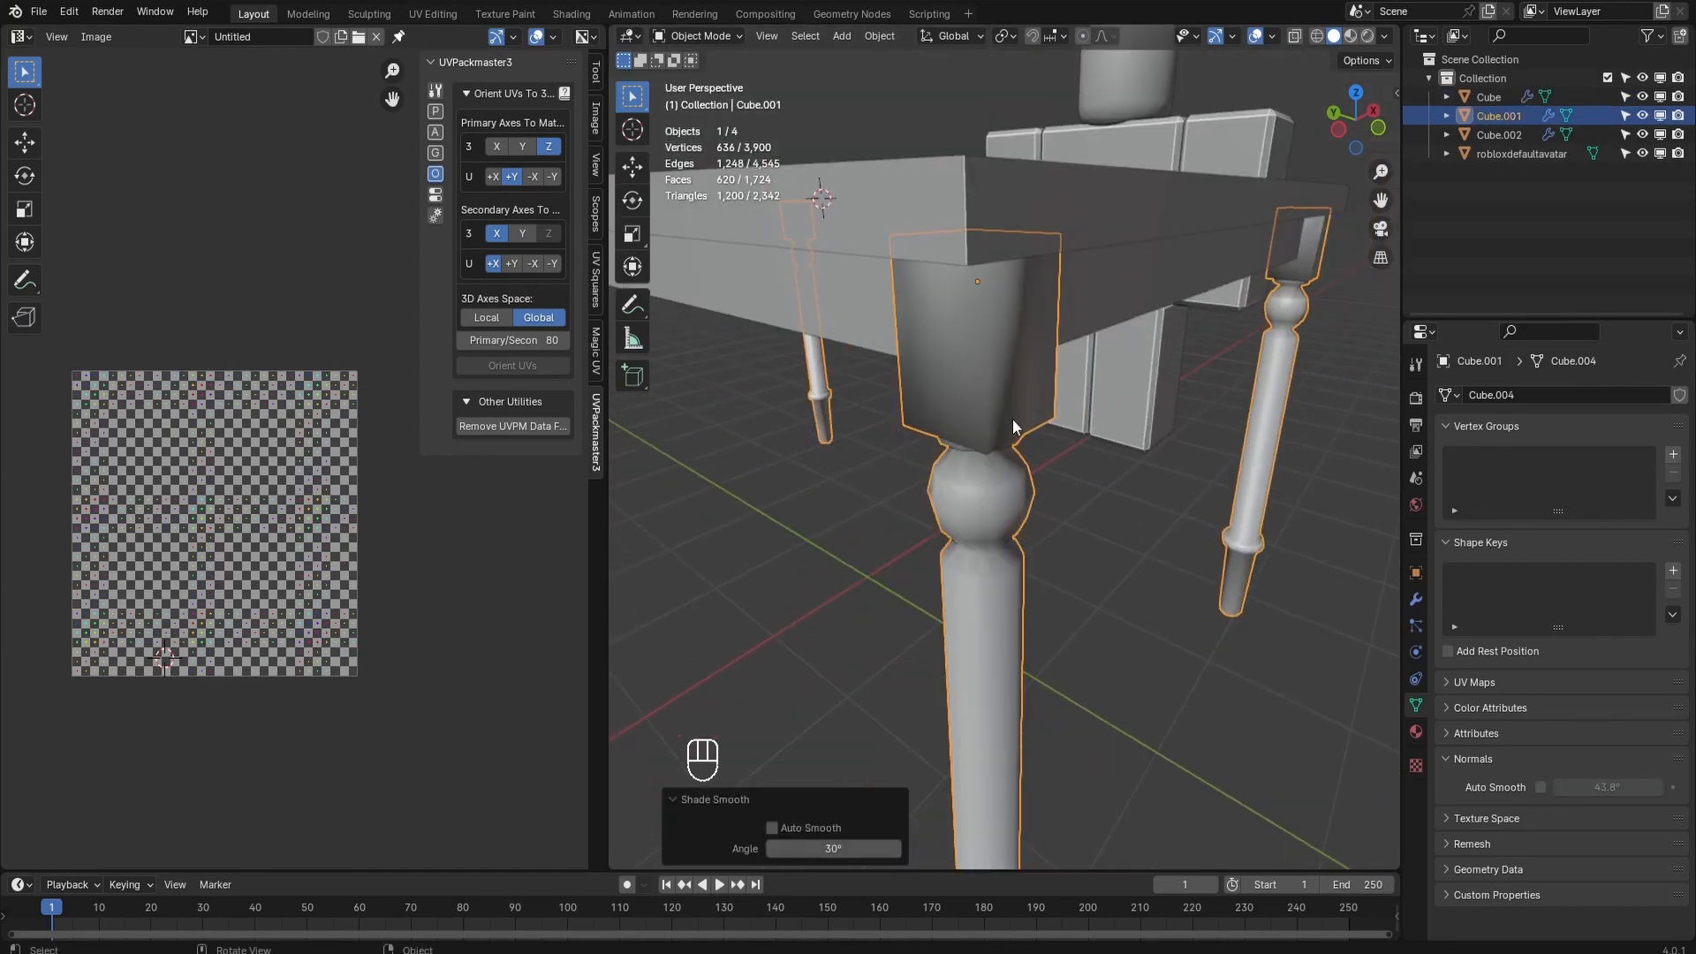
key(ctrl+z)
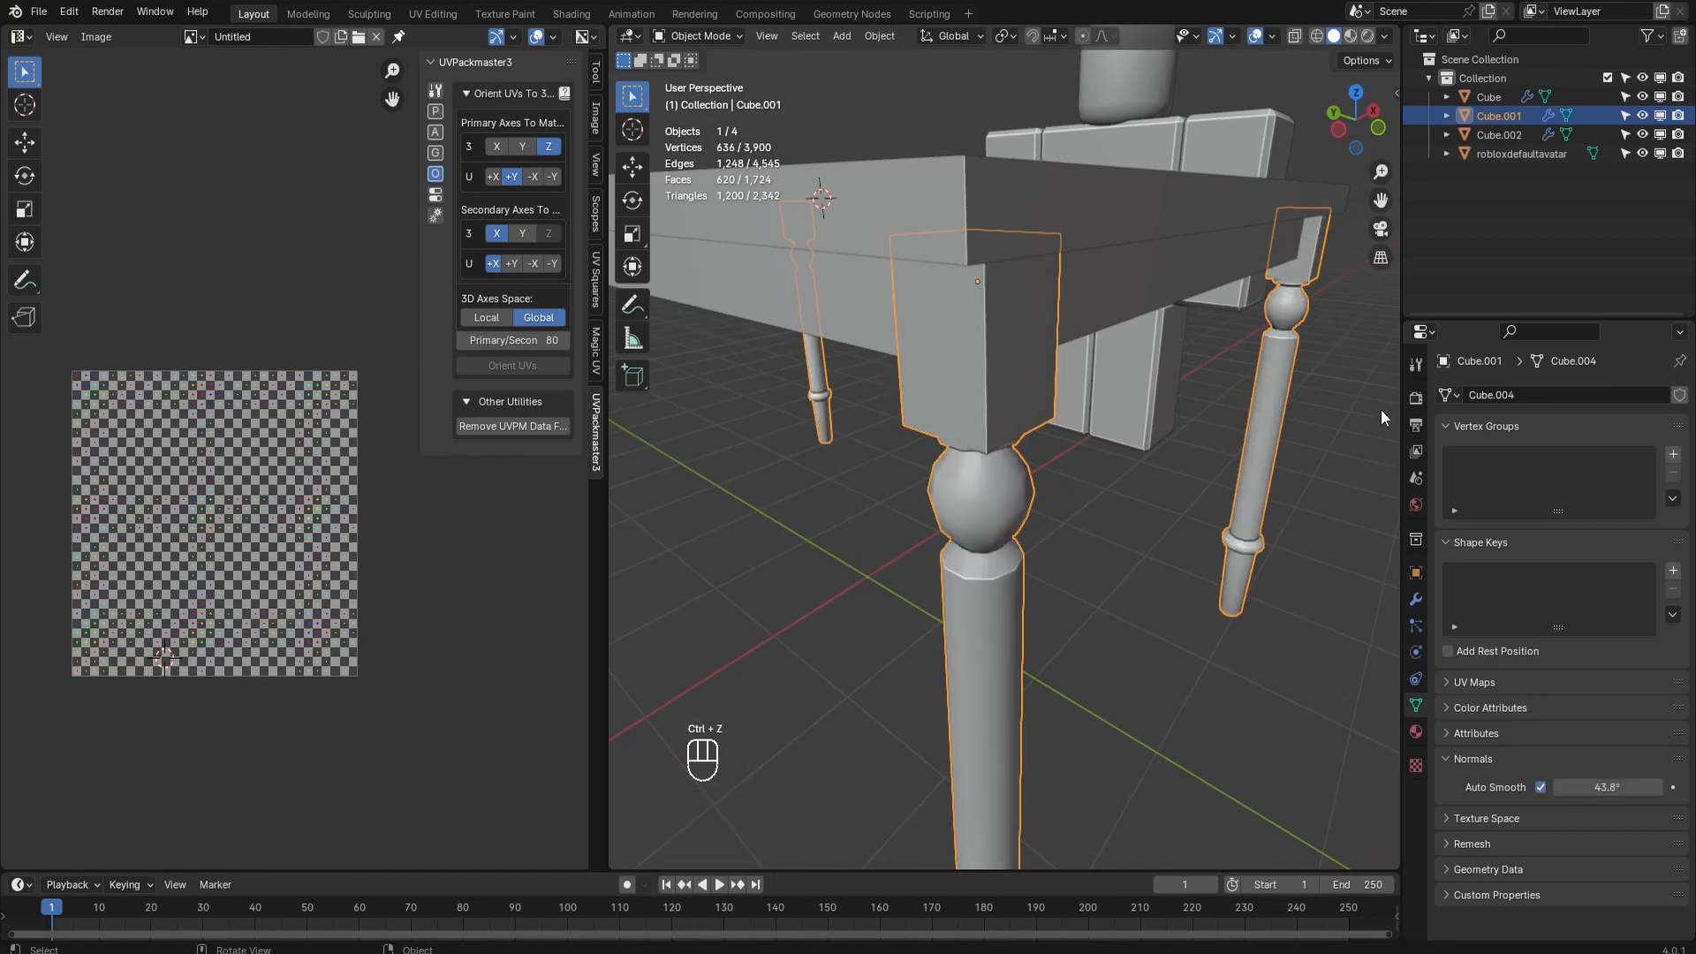
Step: Add a Weighted Normal modifier with Keep Sharp enabled to the table legs
click(1416, 599)
click(1519, 391)
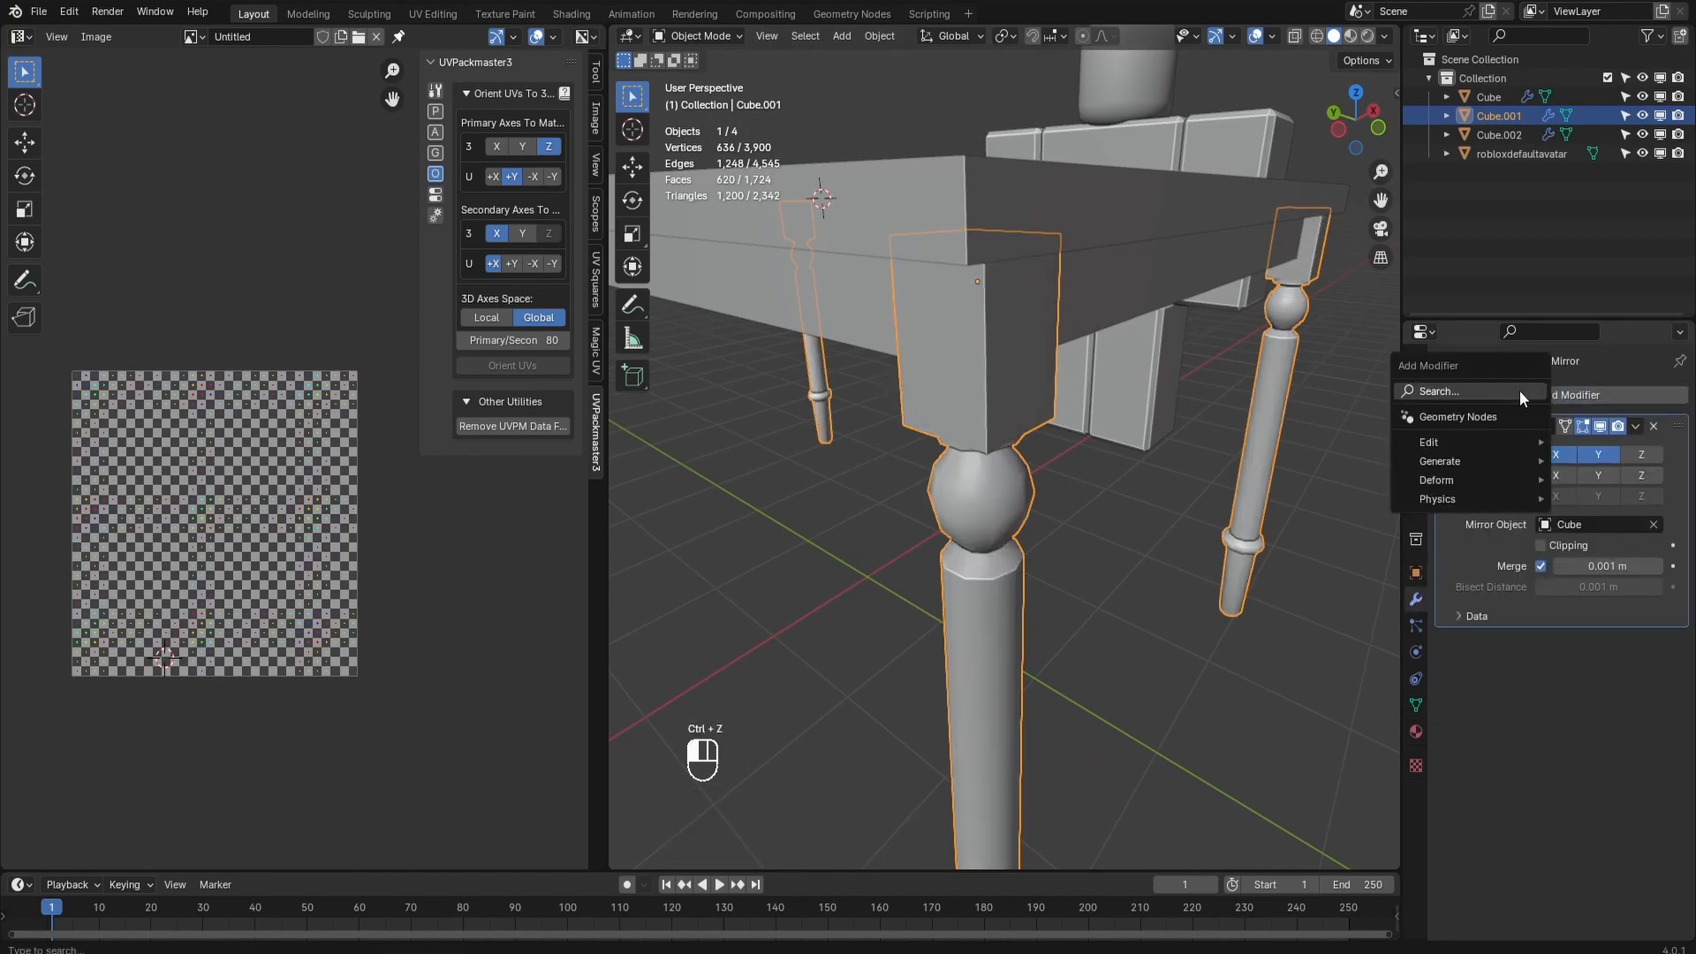
key(space)
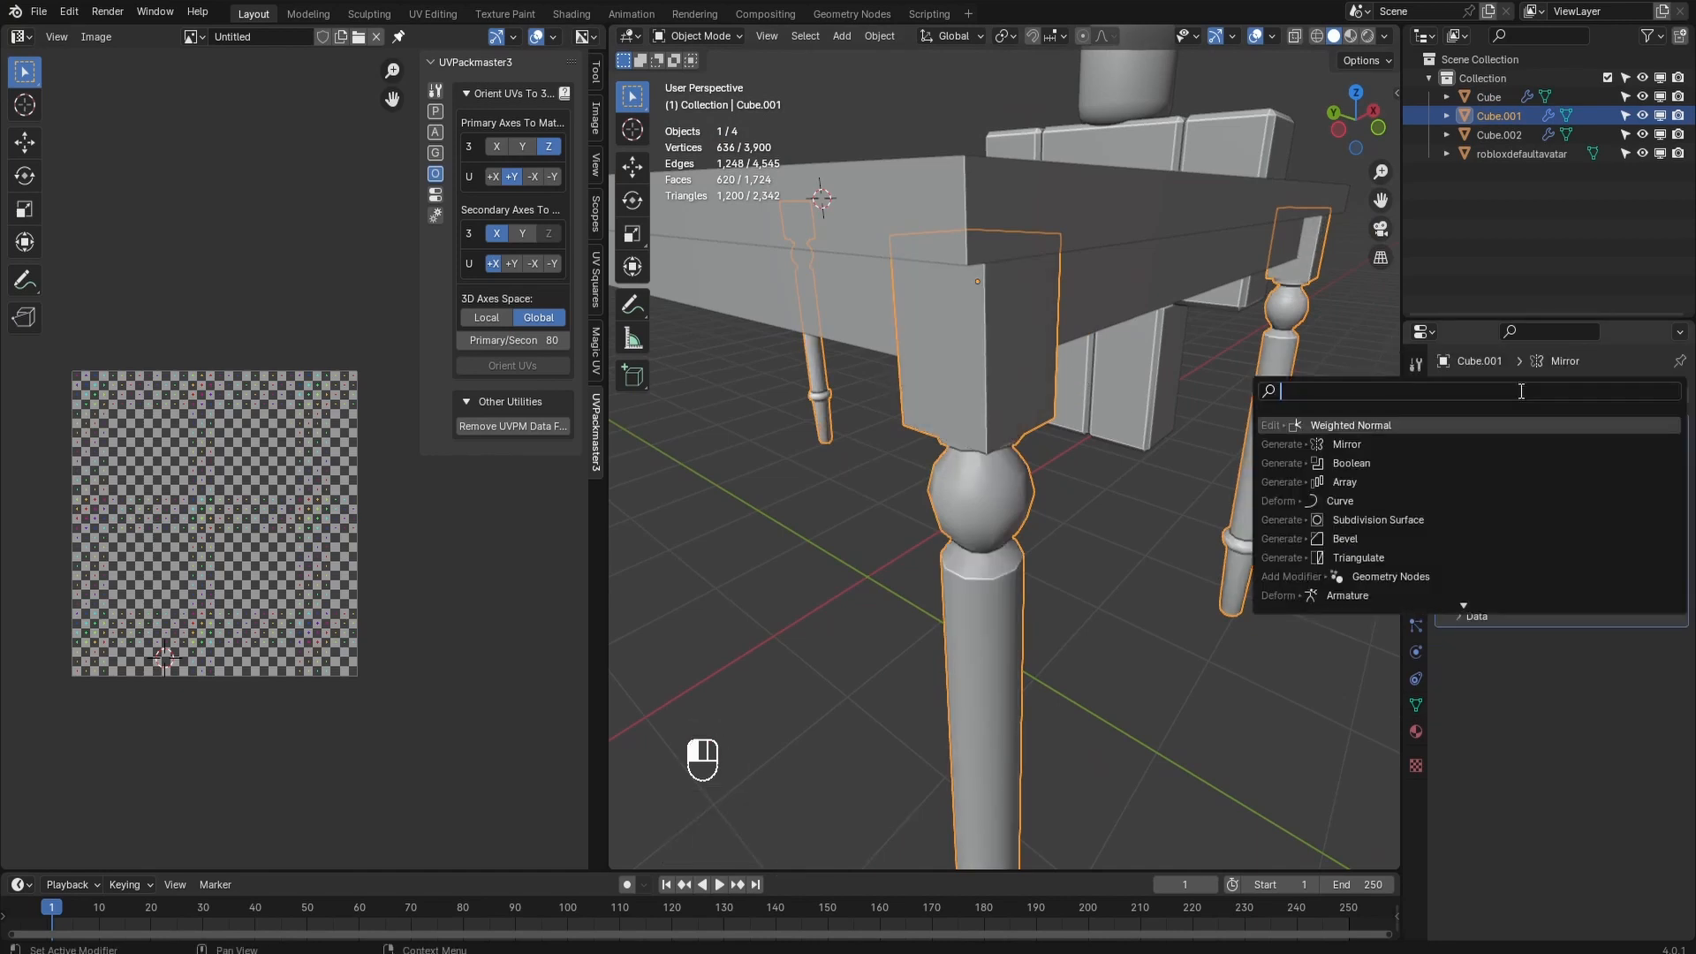
click(1378, 426)
click(1566, 740)
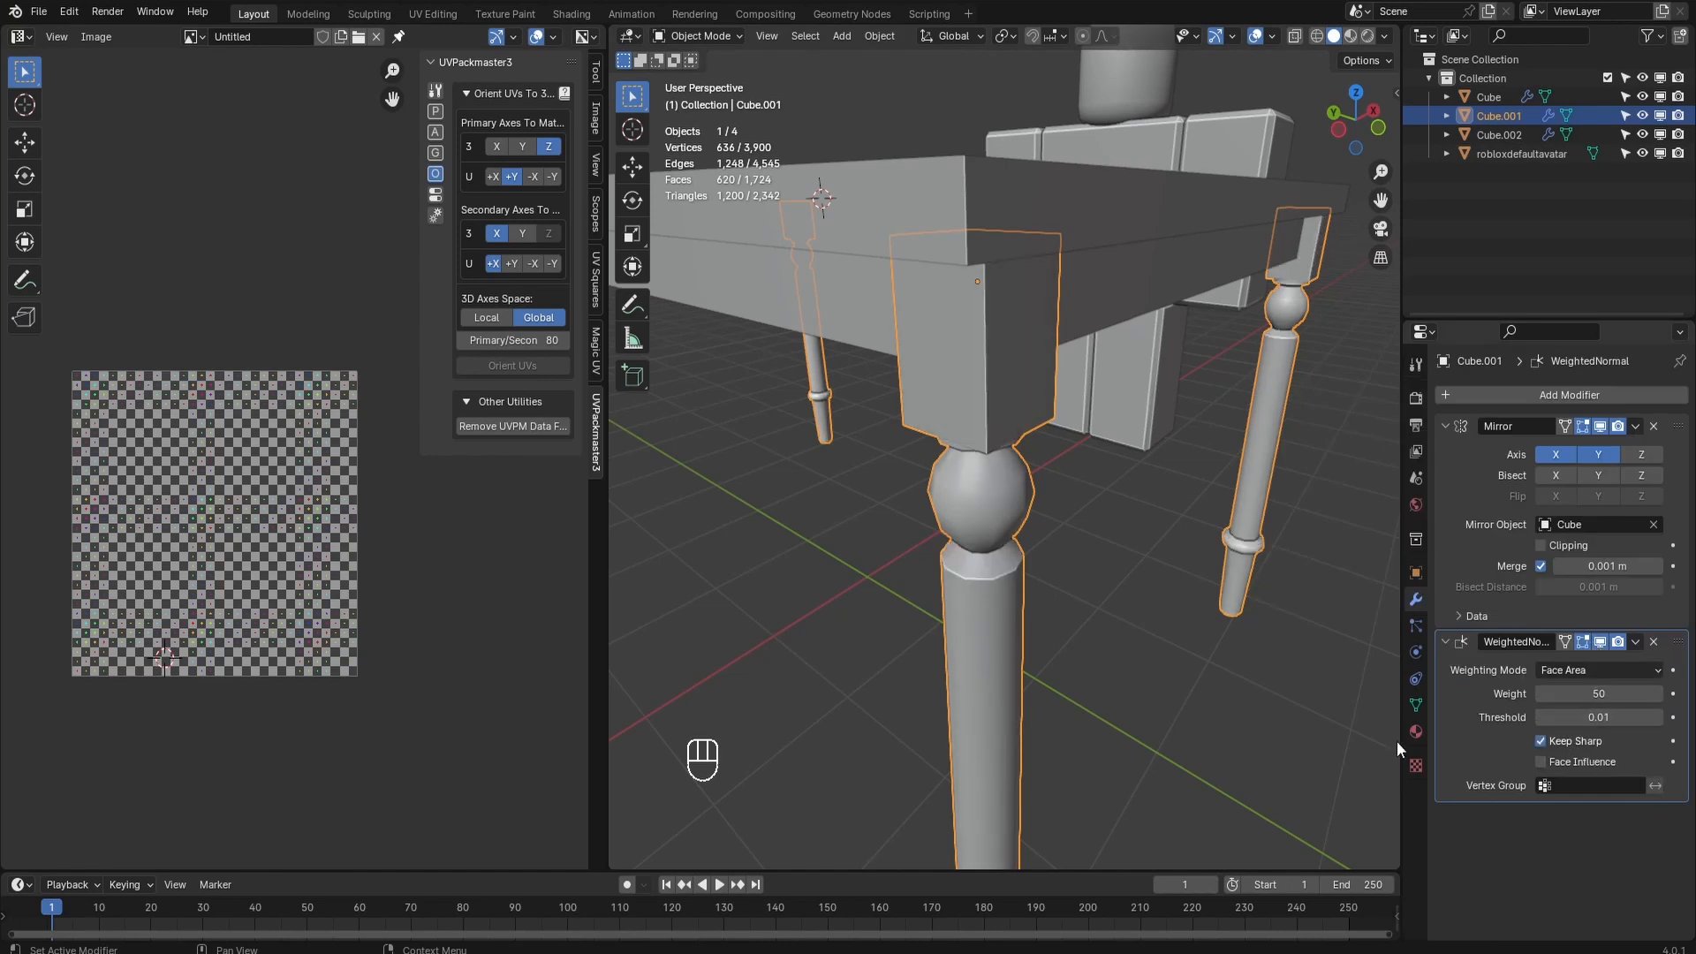
Step: Compare the legs' shading with the Weighted Normal modifier shown and hidden, and remove the modifier
click(1602, 642)
click(1602, 643)
click(1605, 642)
click(1605, 642)
scroll(1121, 523, down, 2)
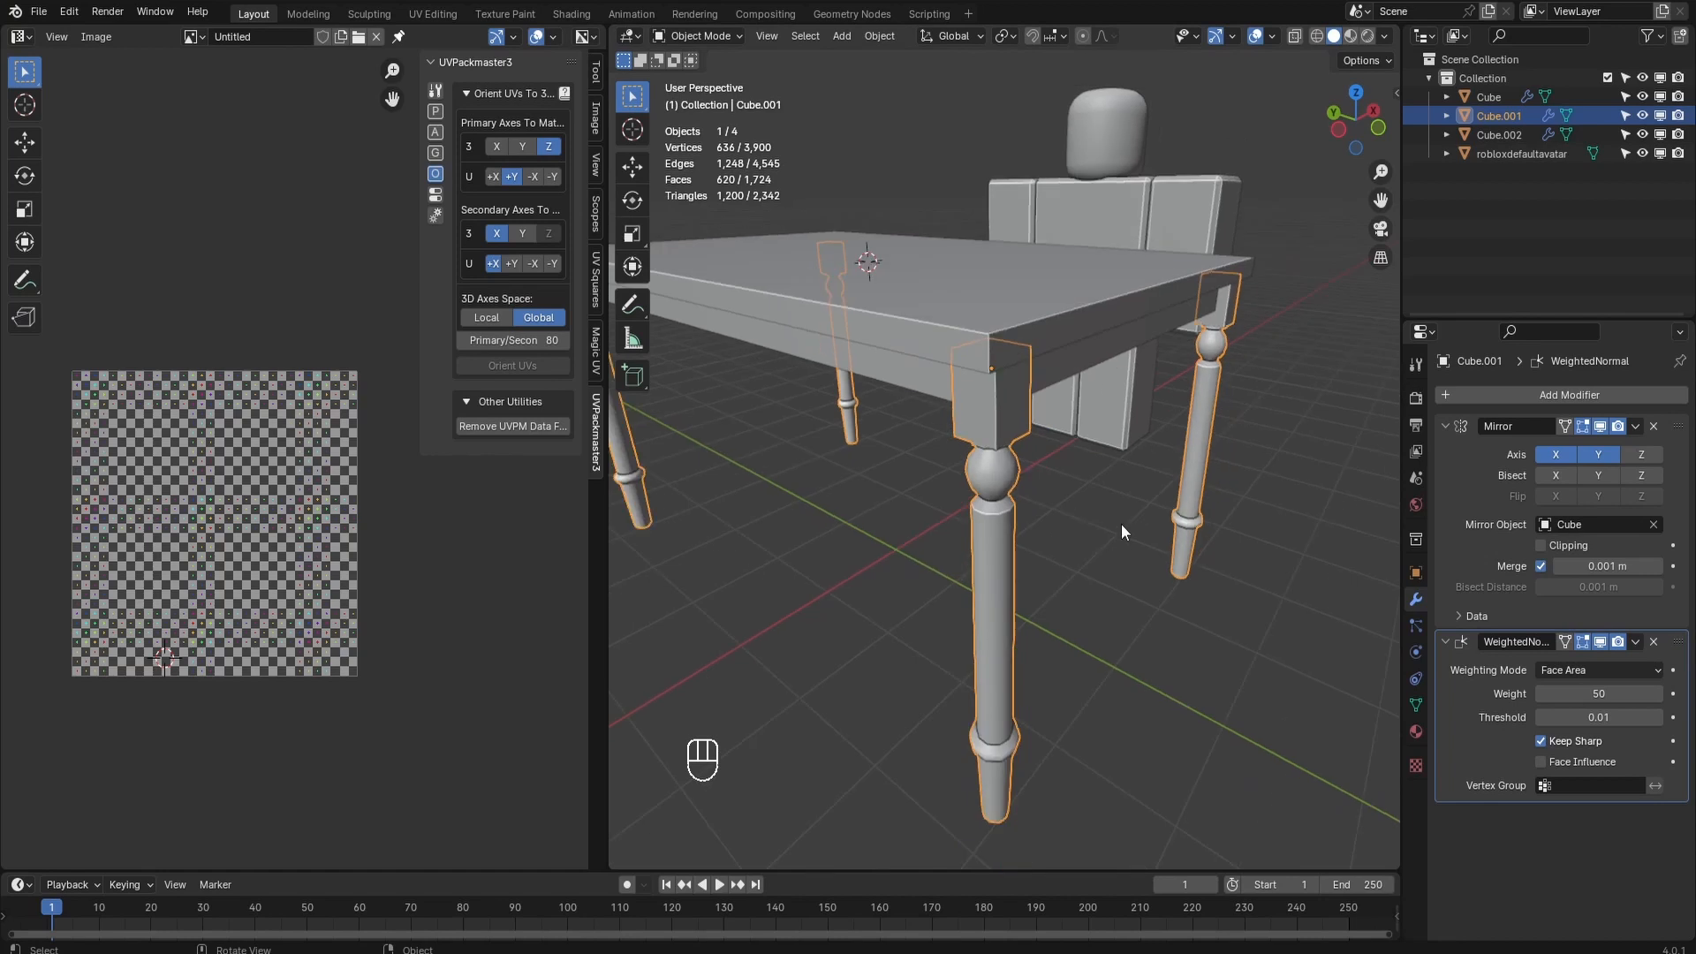
click(1656, 642)
middle_drag(1099, 526, 1091, 576)
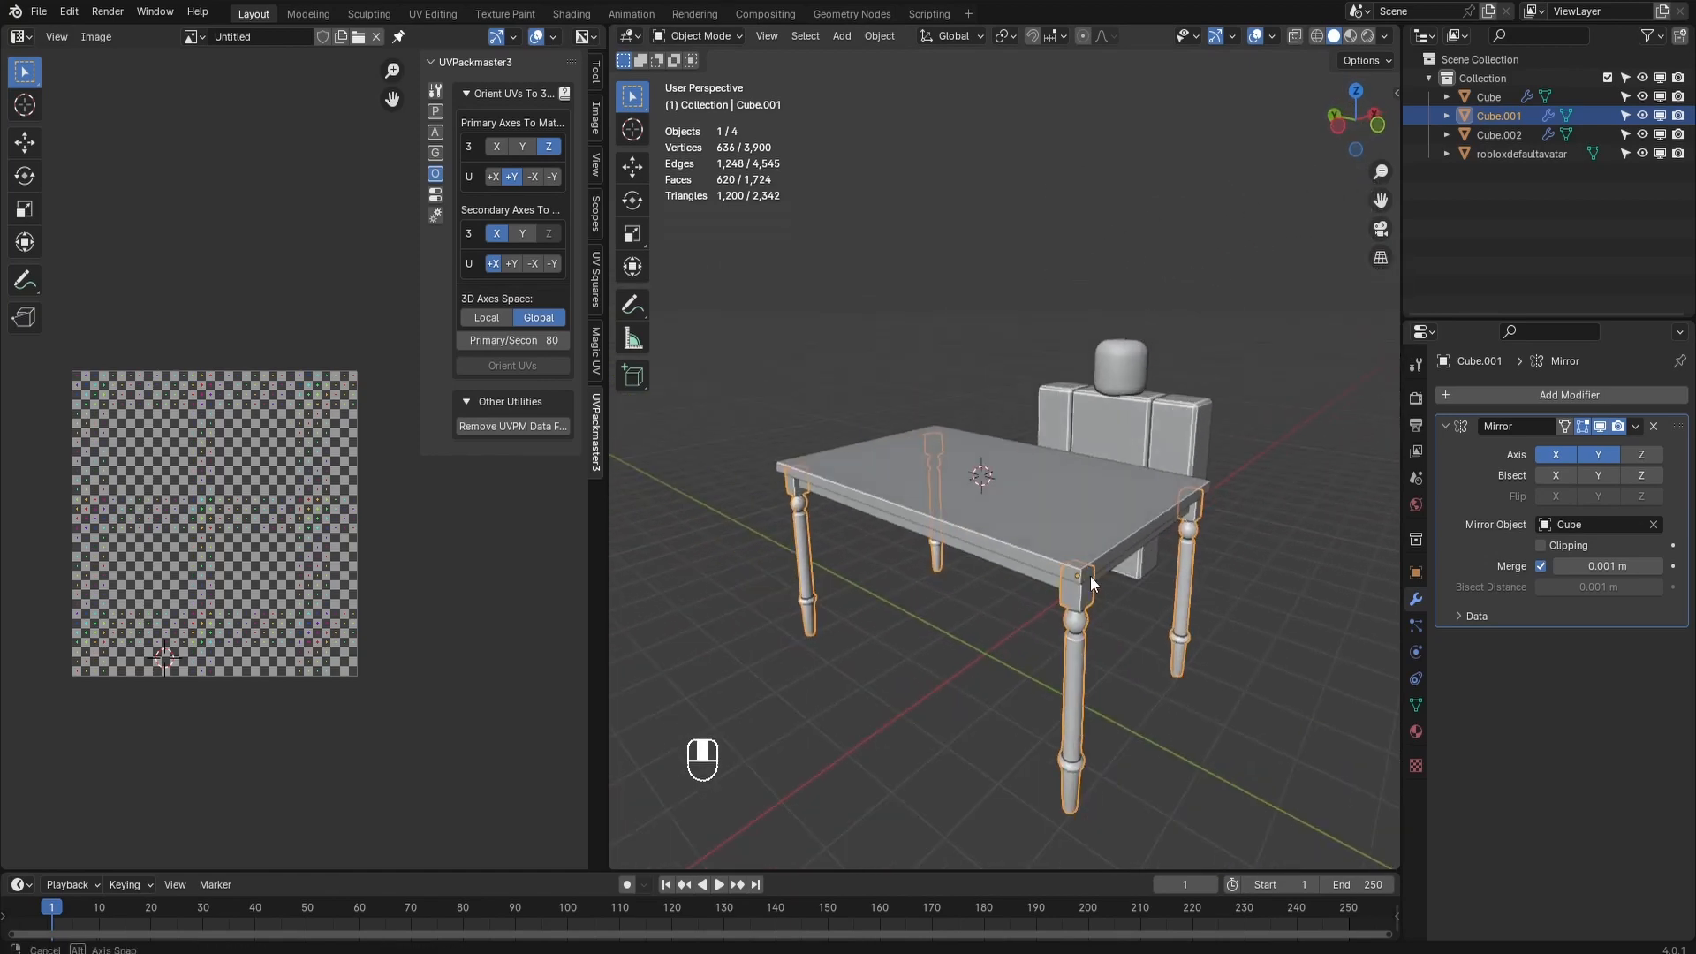
Step: Select the apron beneath the tabletop and display the scene in Material Preview shading
click(1042, 580)
key(z)
click(1068, 749)
middle_drag(1067, 749, 1106, 659)
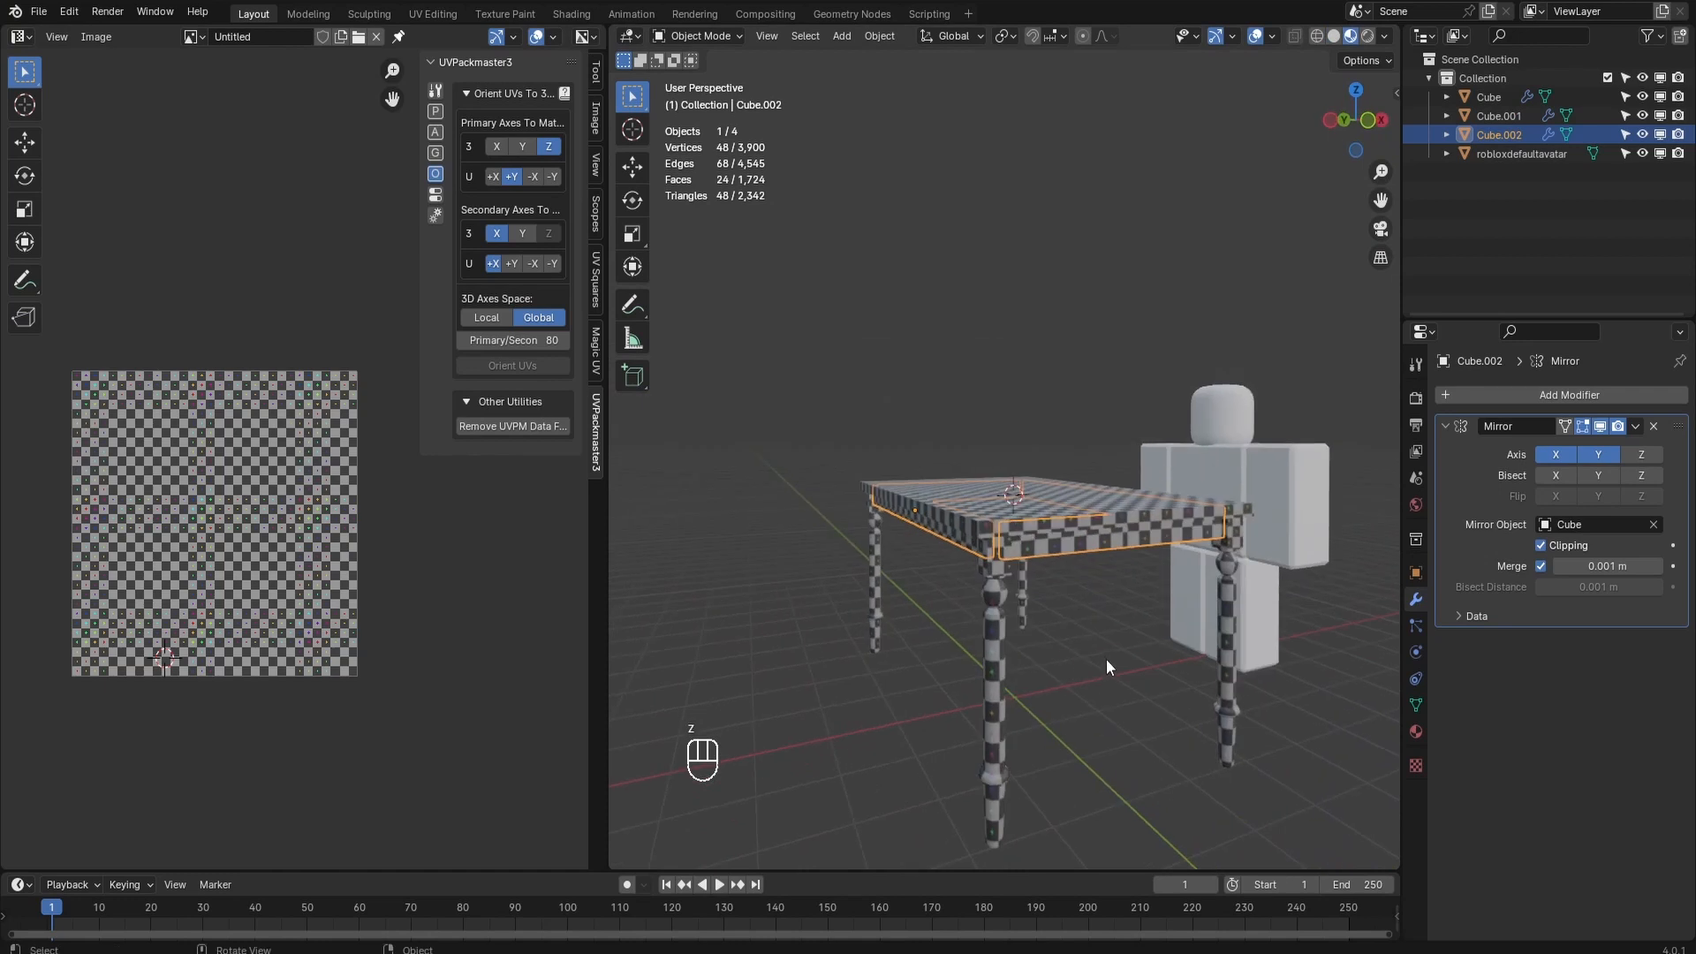
key(z)
click(1433, 659)
key(Tab)
key(Tab)
mouse_move(1072, 593)
middle_down()
mouse_move(1030, 552)
mouse_move(1041, 644)
middle_up()
key(z)
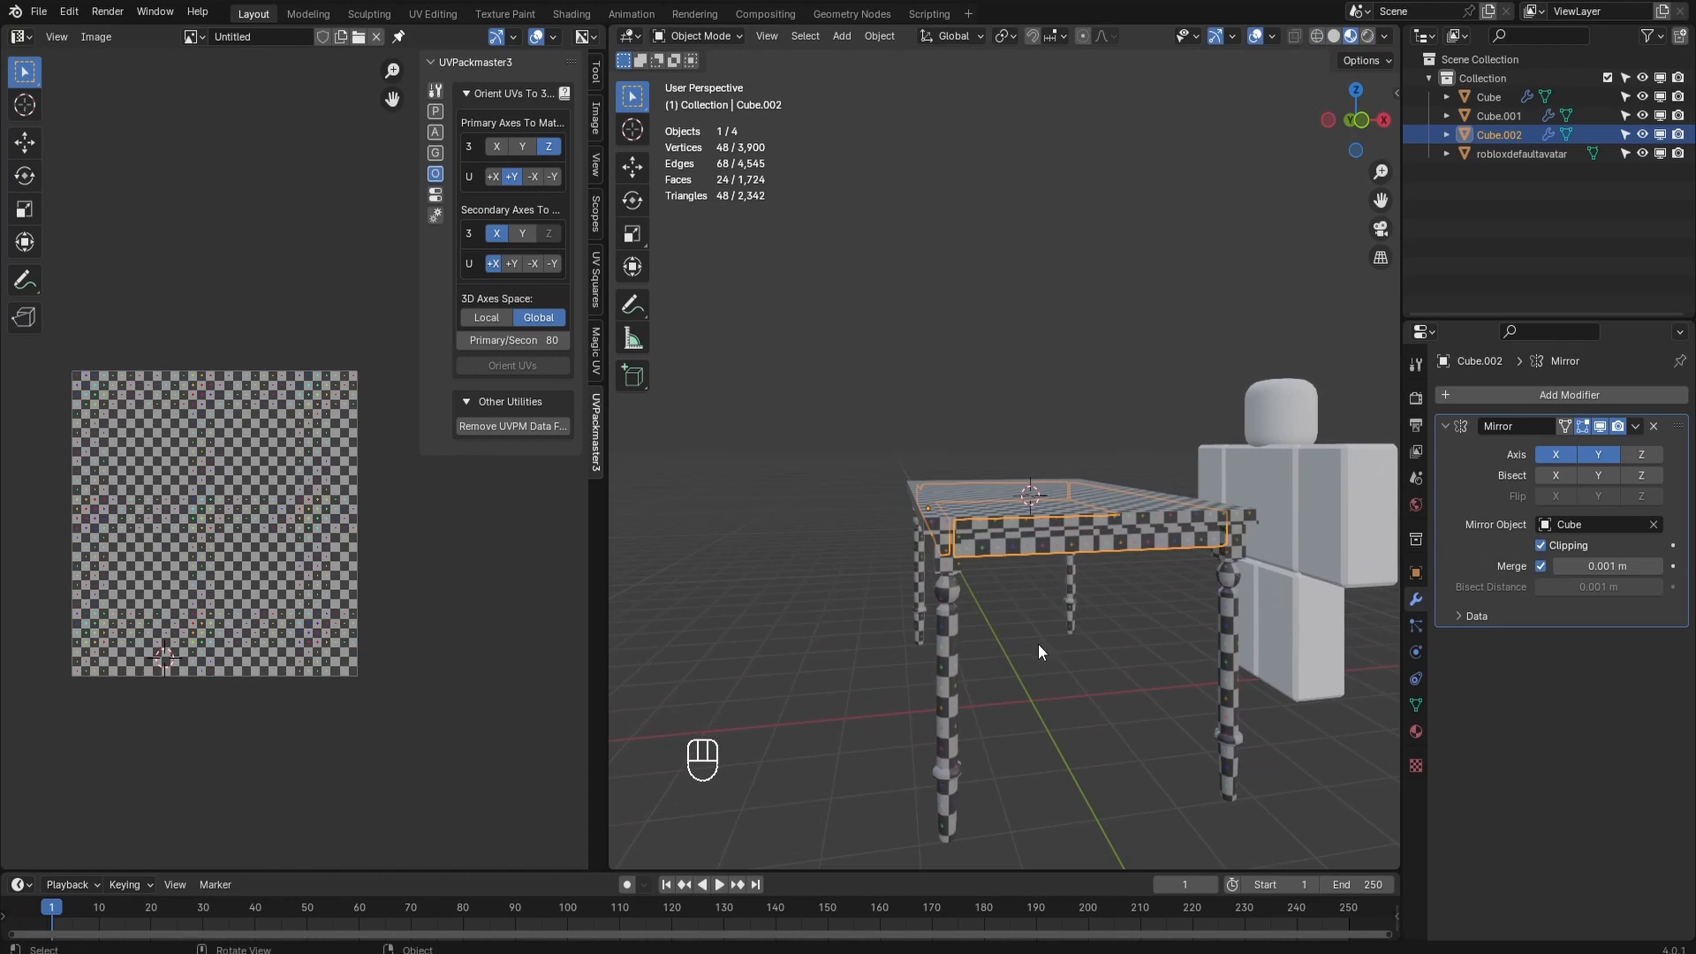
Step: Select the tabletop, legs and apron and export only the selected objects as Table.fbx to D:\Work\Roblox\Tutoring
drag(867, 401, 1072, 726)
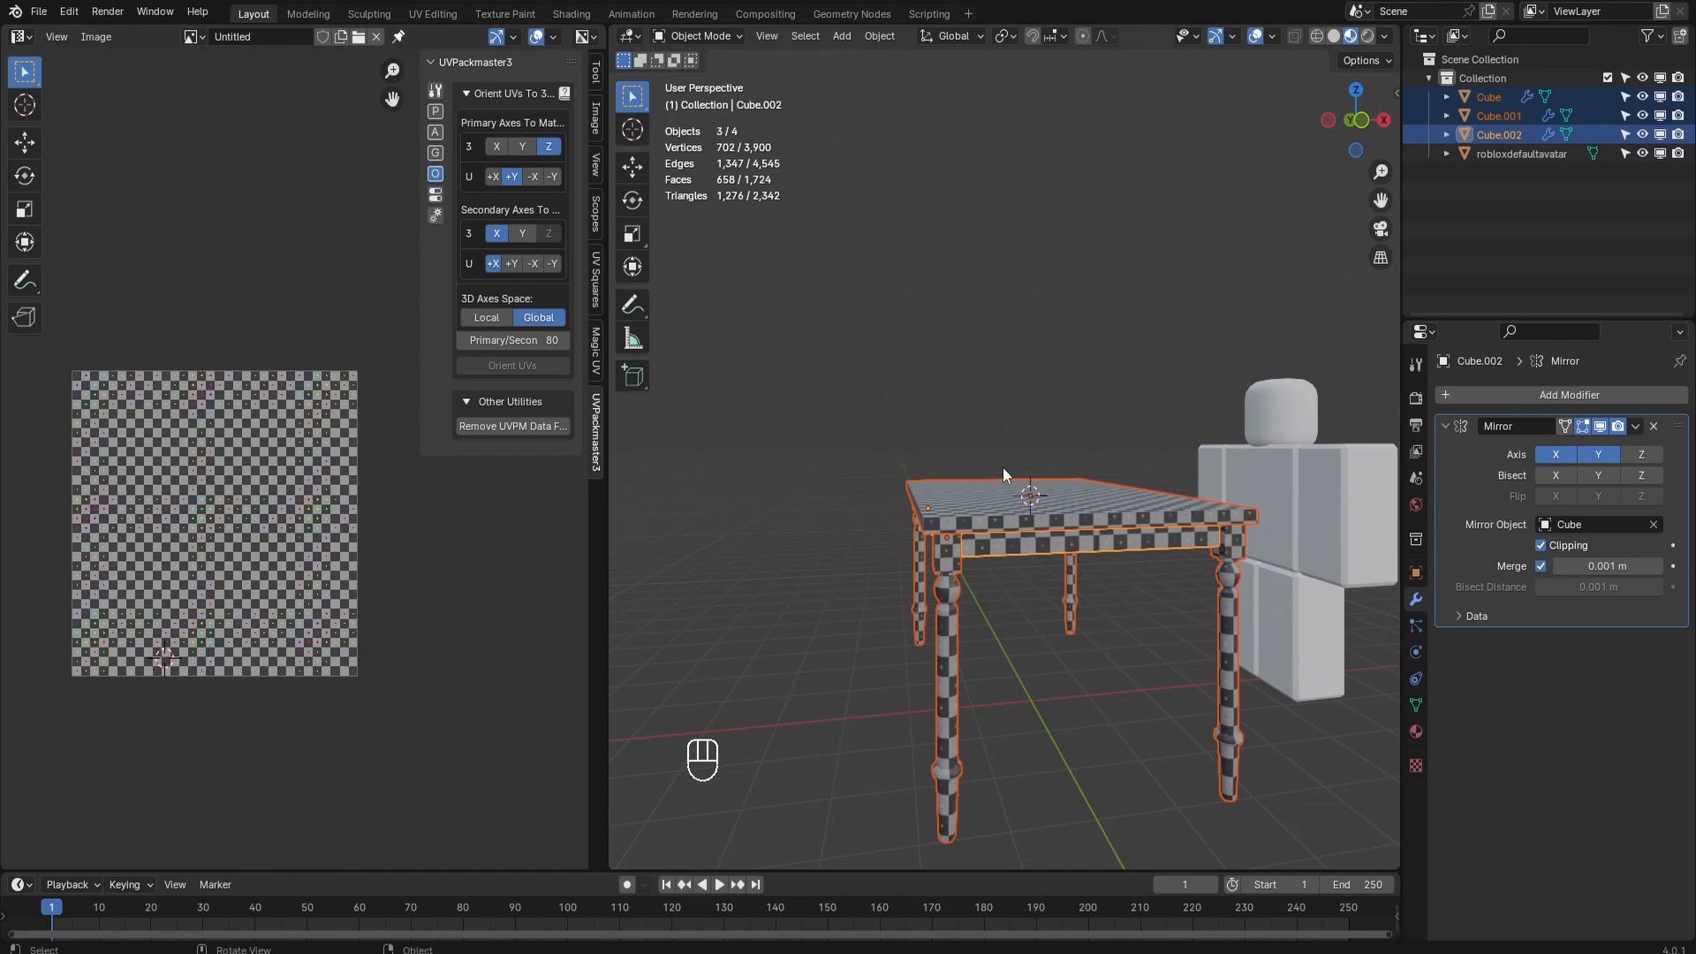
drag(889, 431, 1106, 726)
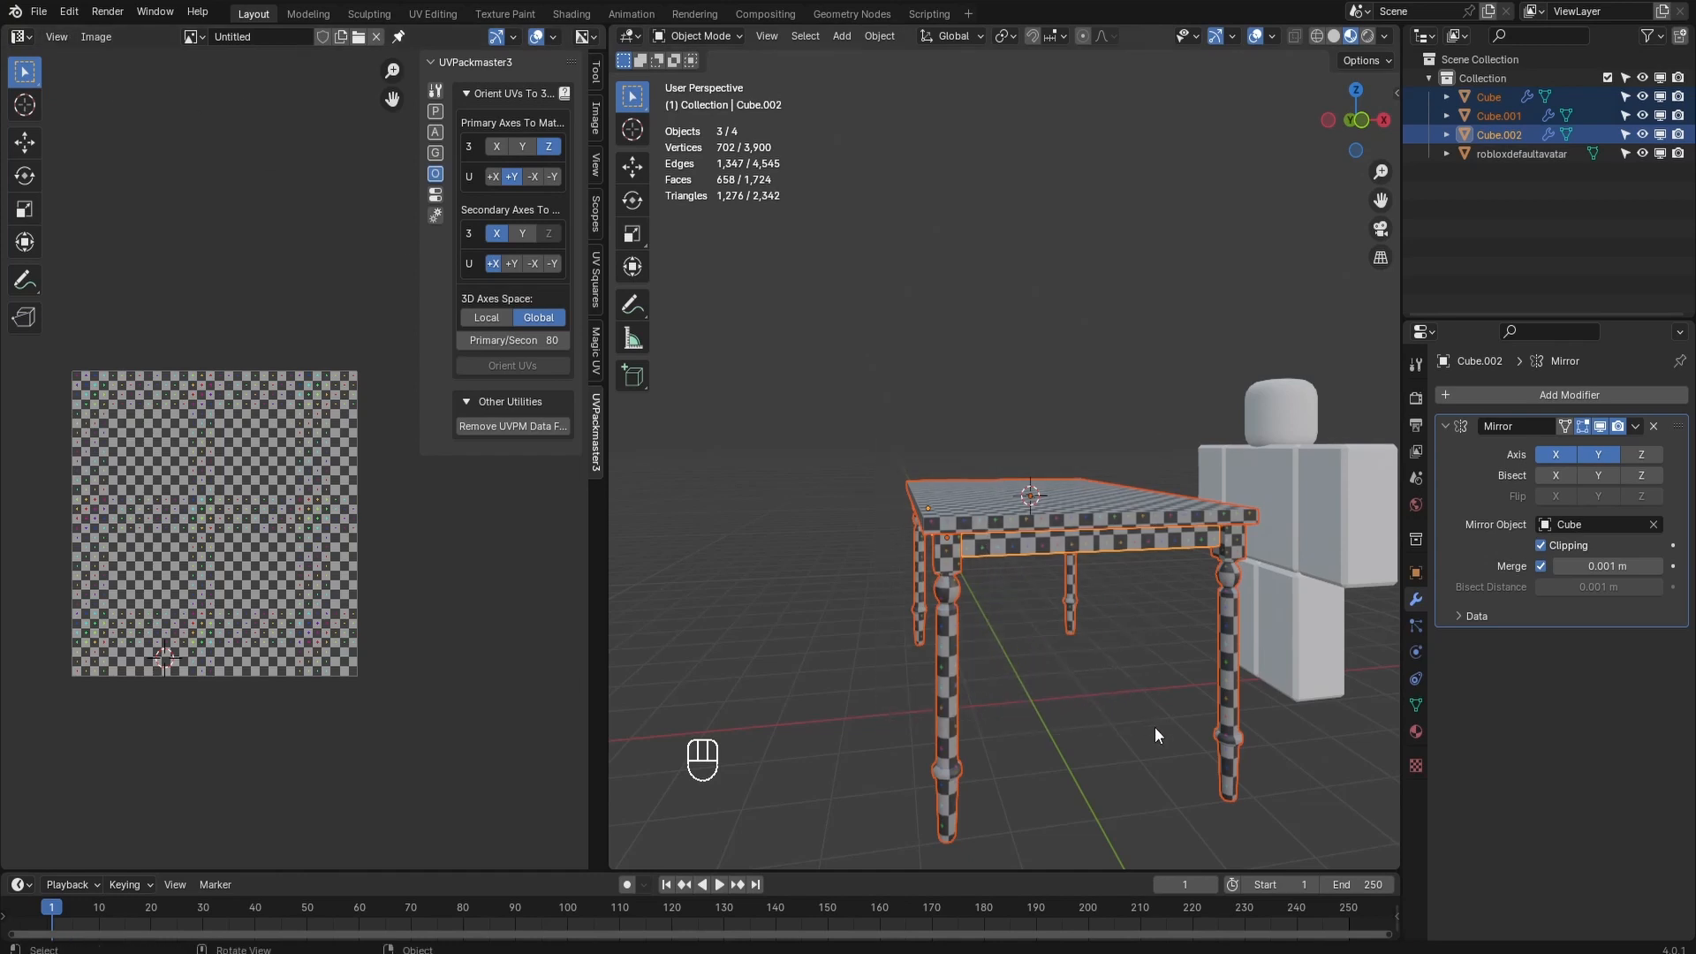
click(42, 11)
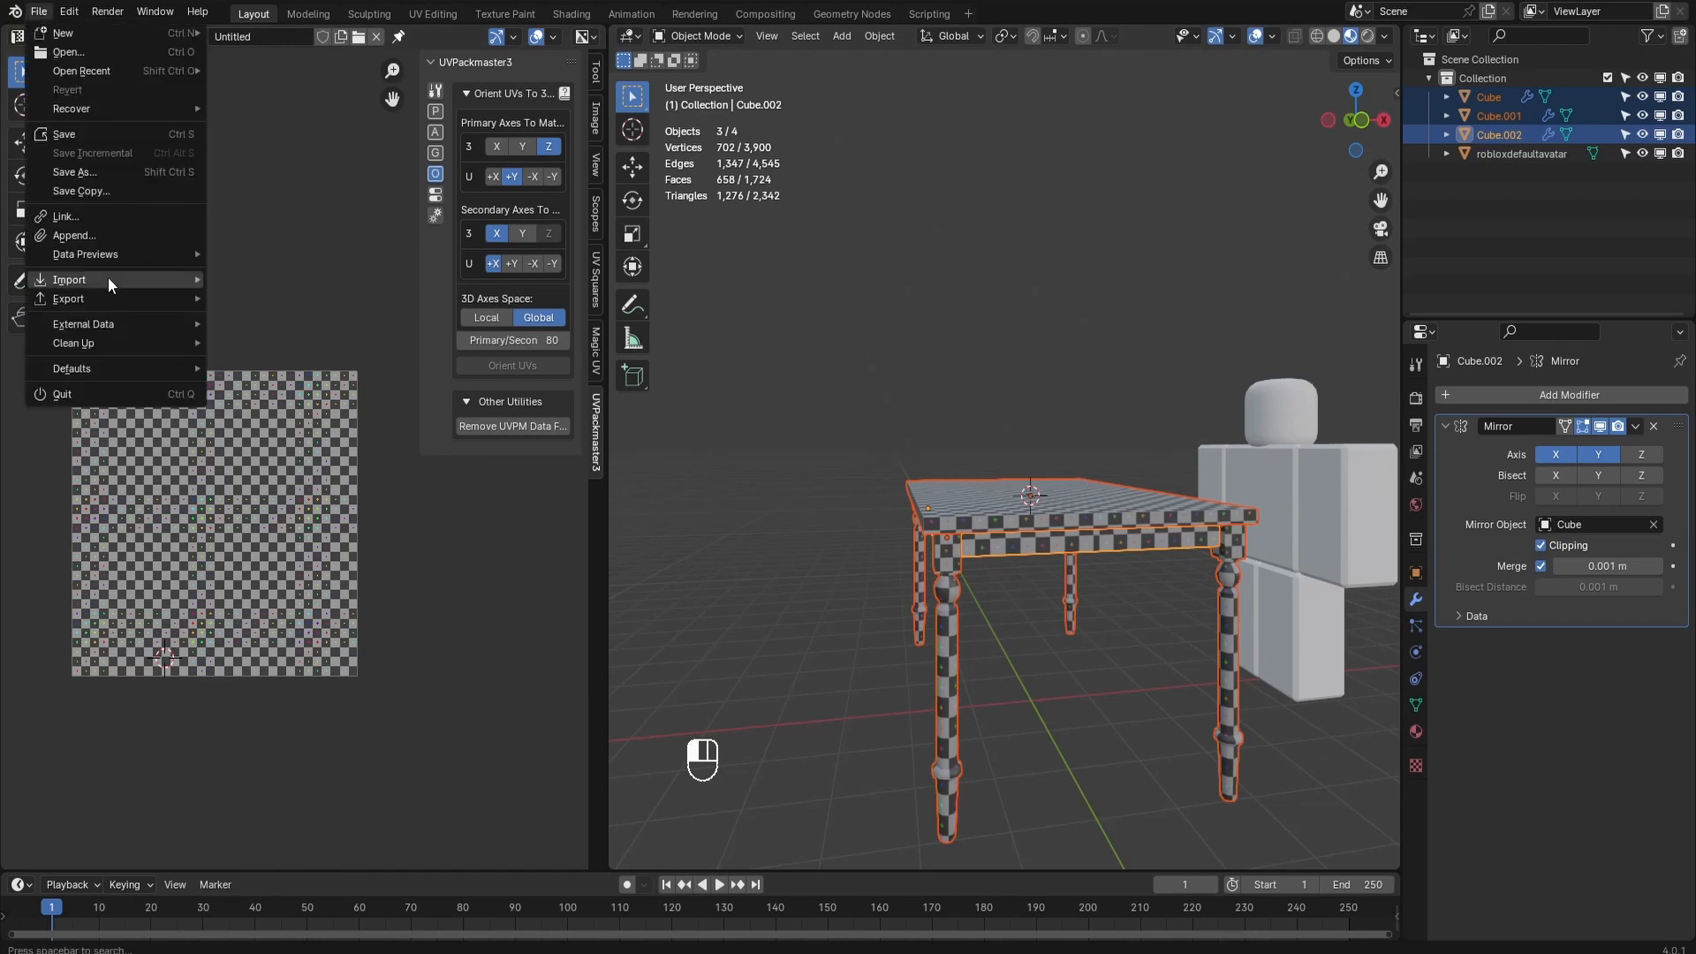
mouse_move(106, 307)
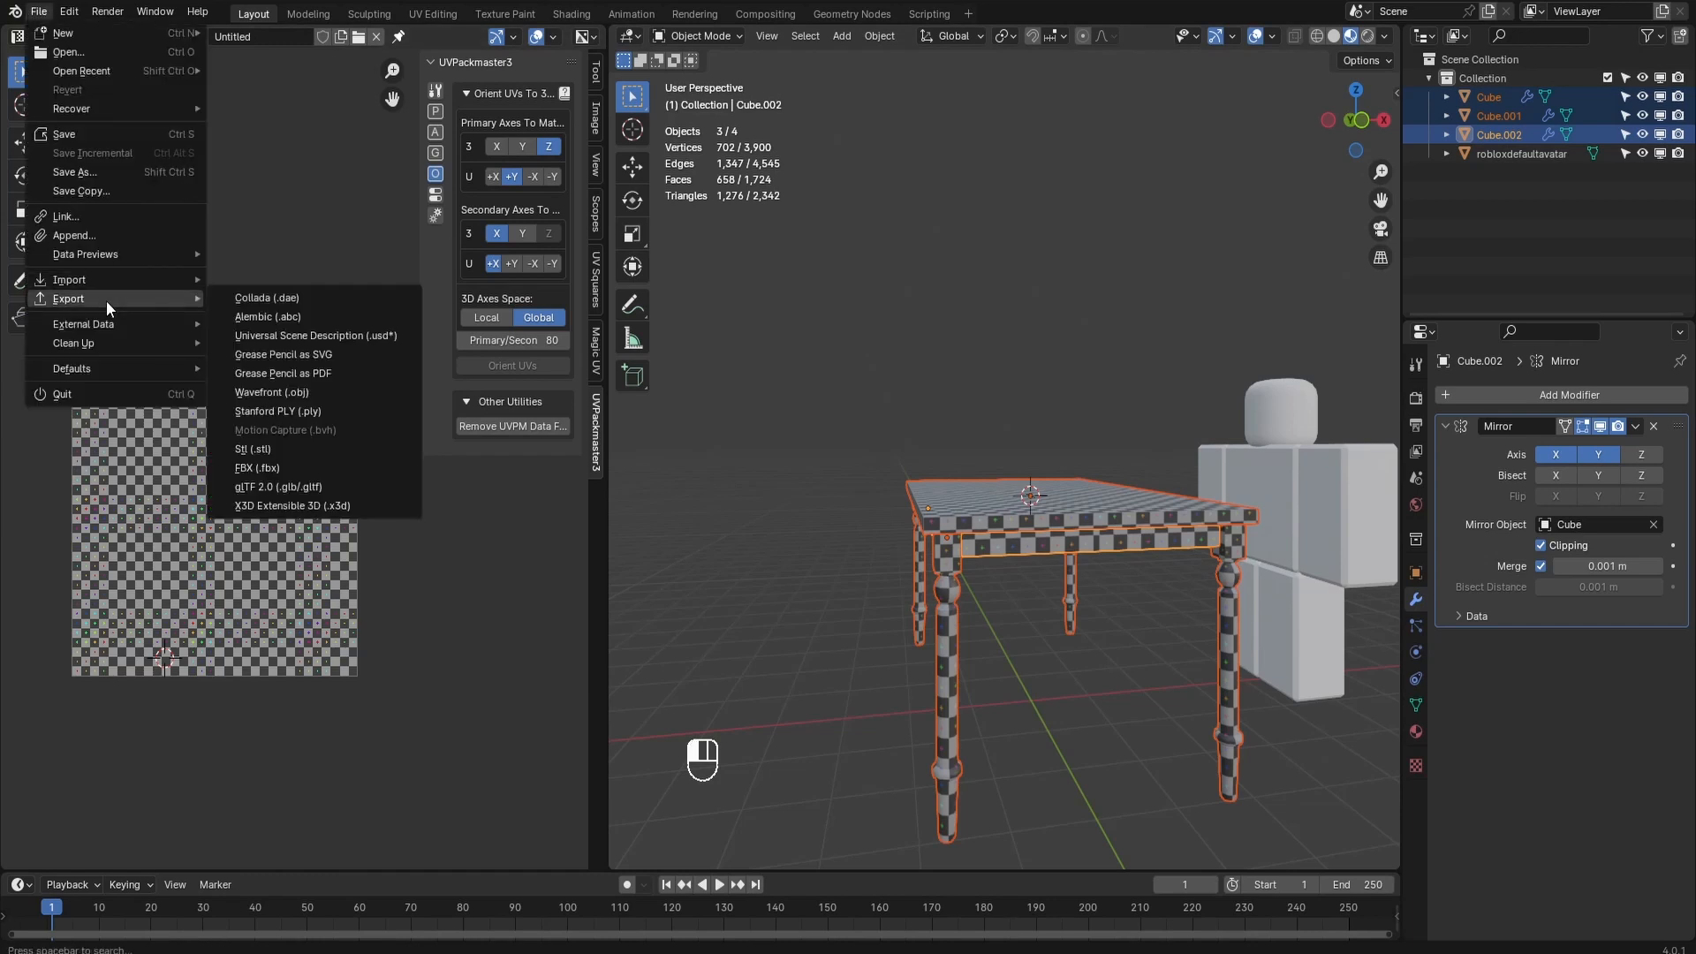
click(273, 469)
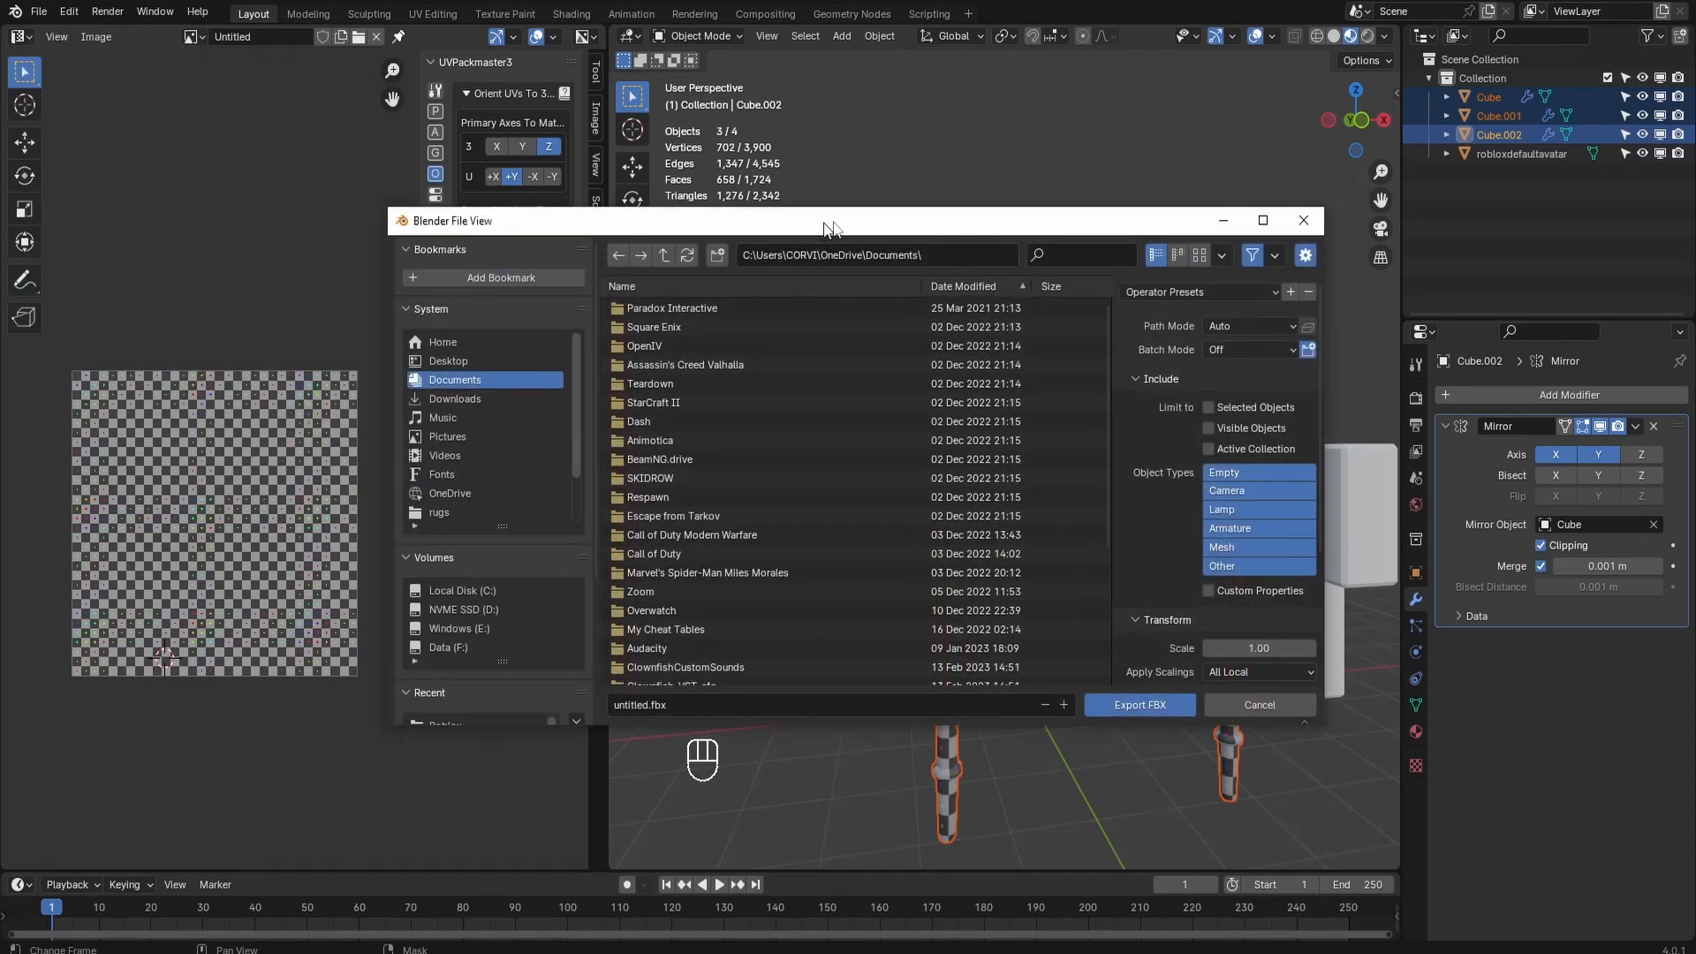
drag(828, 223, 1695, 237)
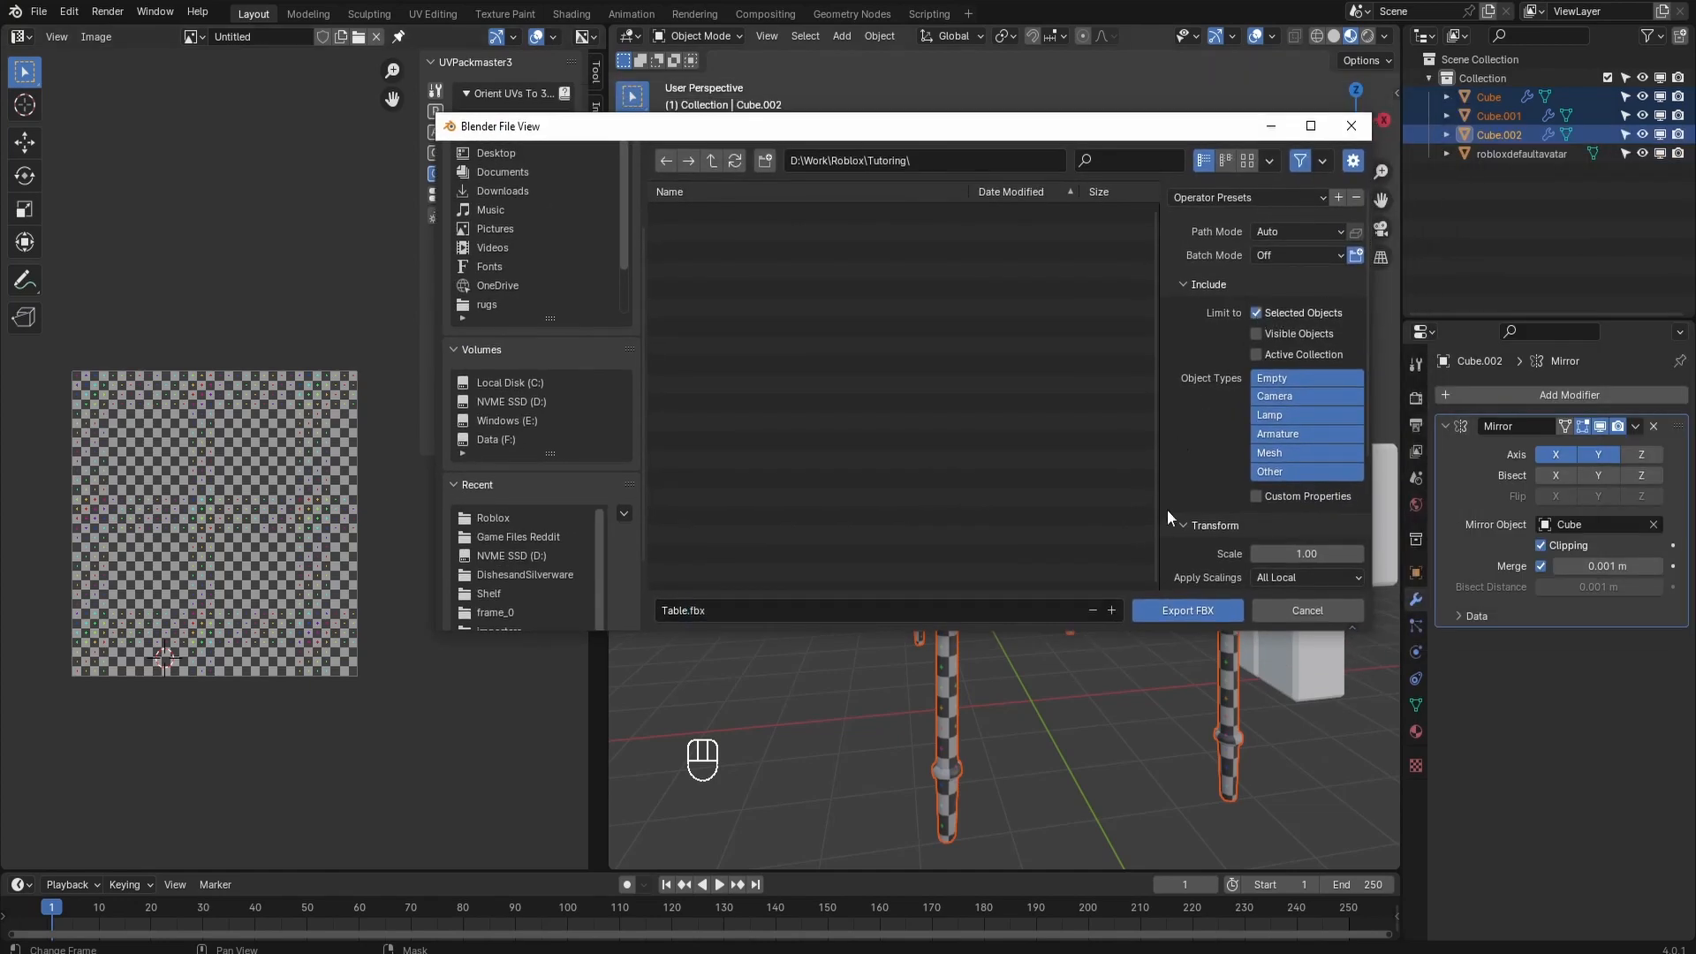
click(1180, 610)
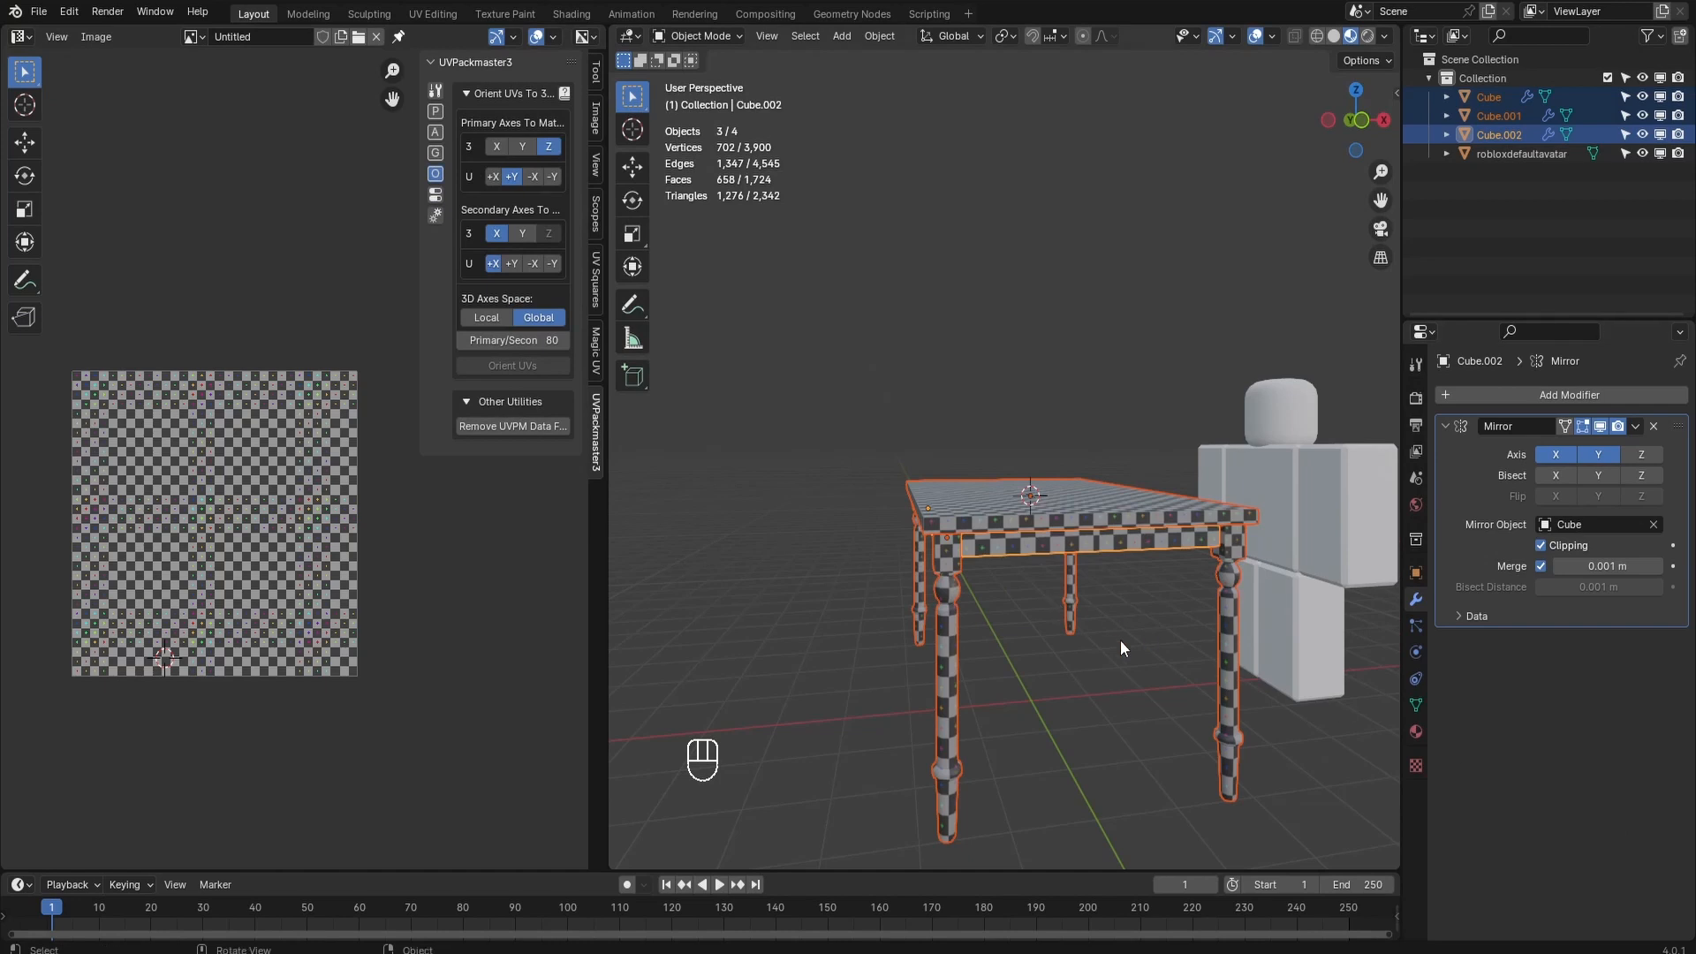
middle_drag(1120, 640, 1124, 693)
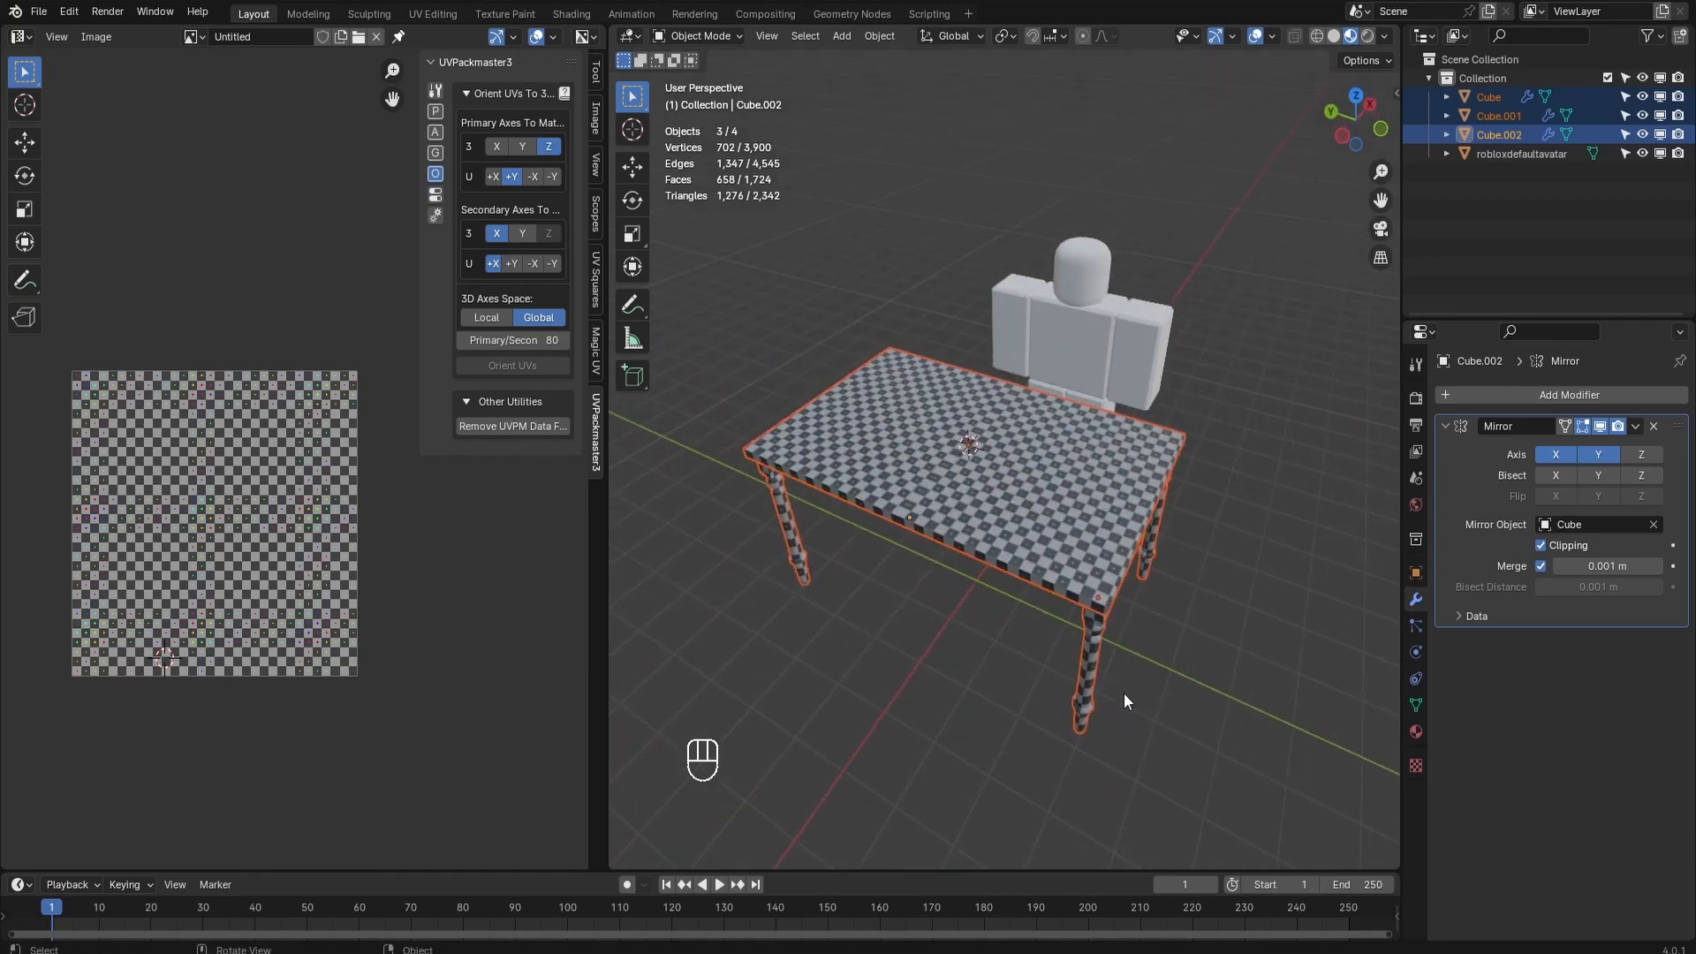
scroll(930, 552, up, 2)
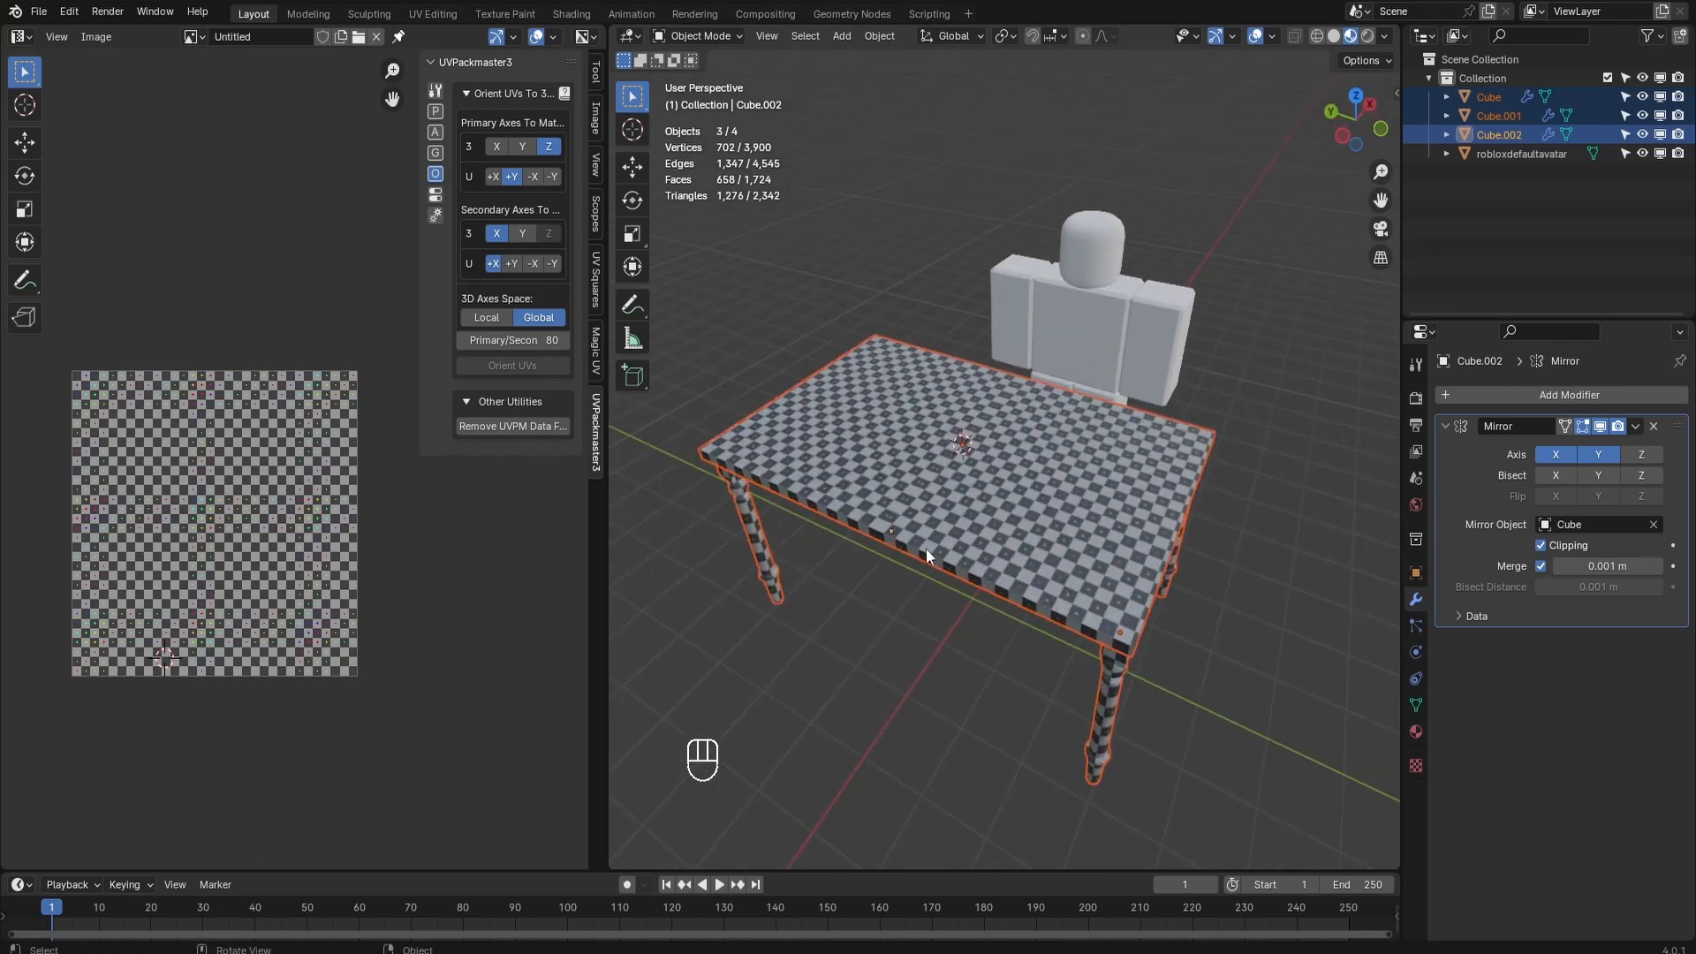
middle_drag(926, 549, 1094, 636)
middle_drag(1046, 572, 1008, 548)
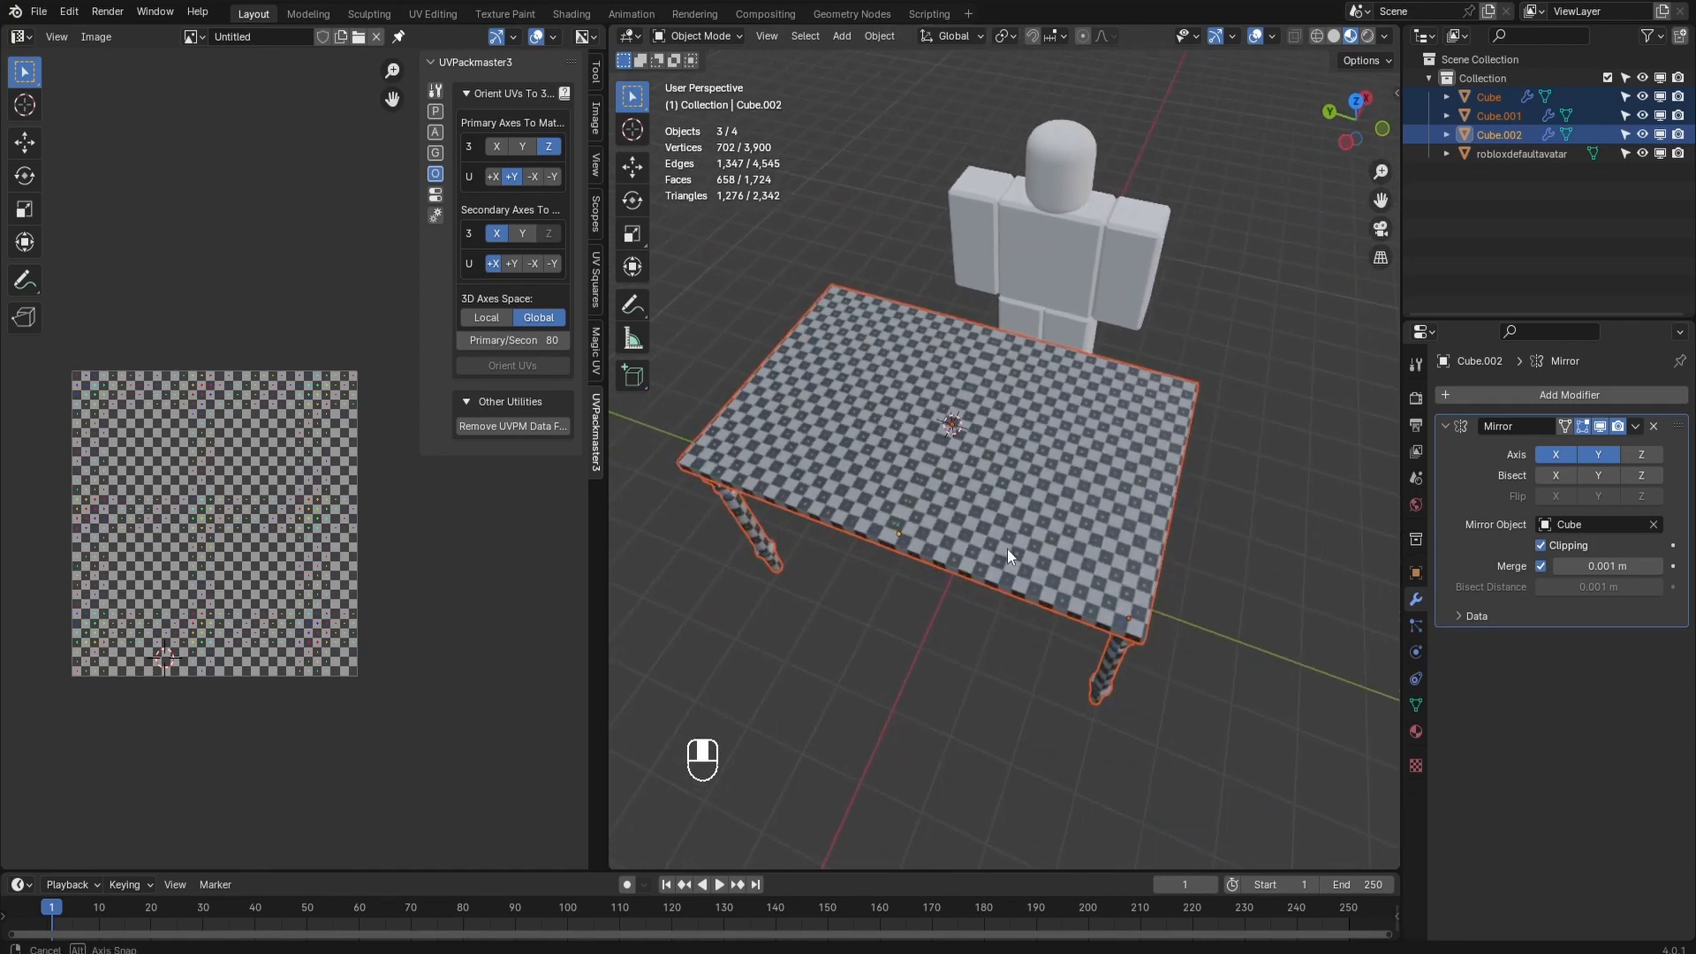
Step: Put the tabletop, legs and apron into Edit Mode and select all their geometry to display the full UV layout
key(Tab)
key(a)
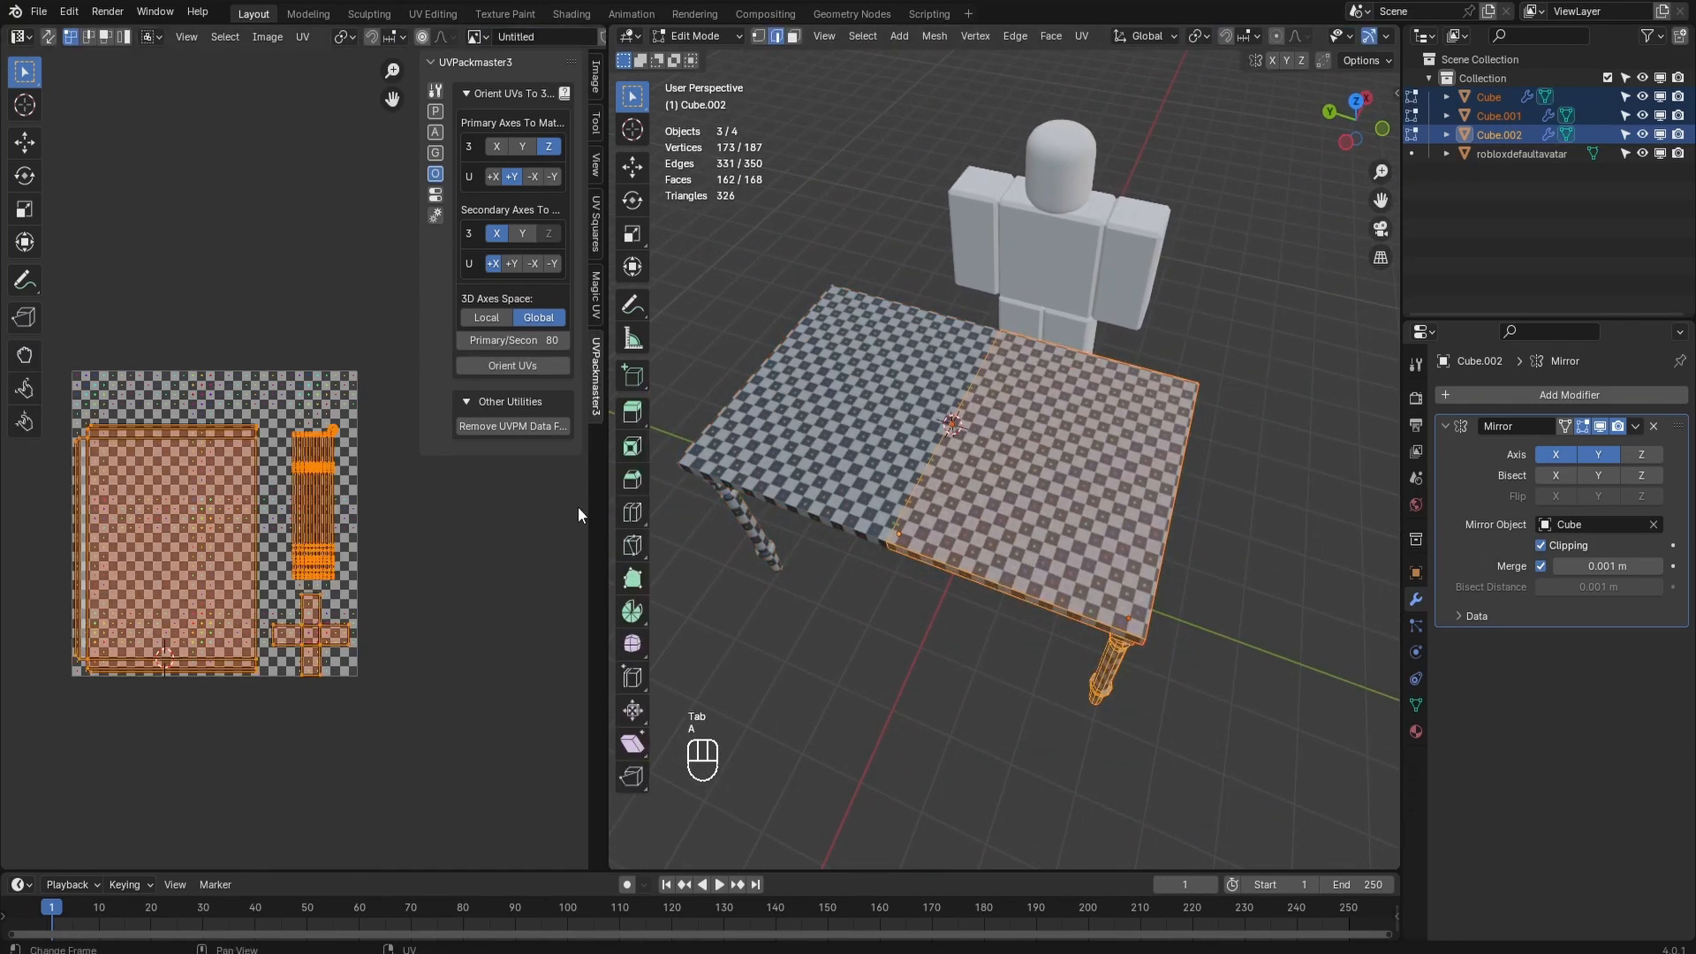
middle_drag(1181, 583, 1096, 519)
key(Tab)
middle_drag(989, 532, 914, 660)
key(Tab)
key(a)
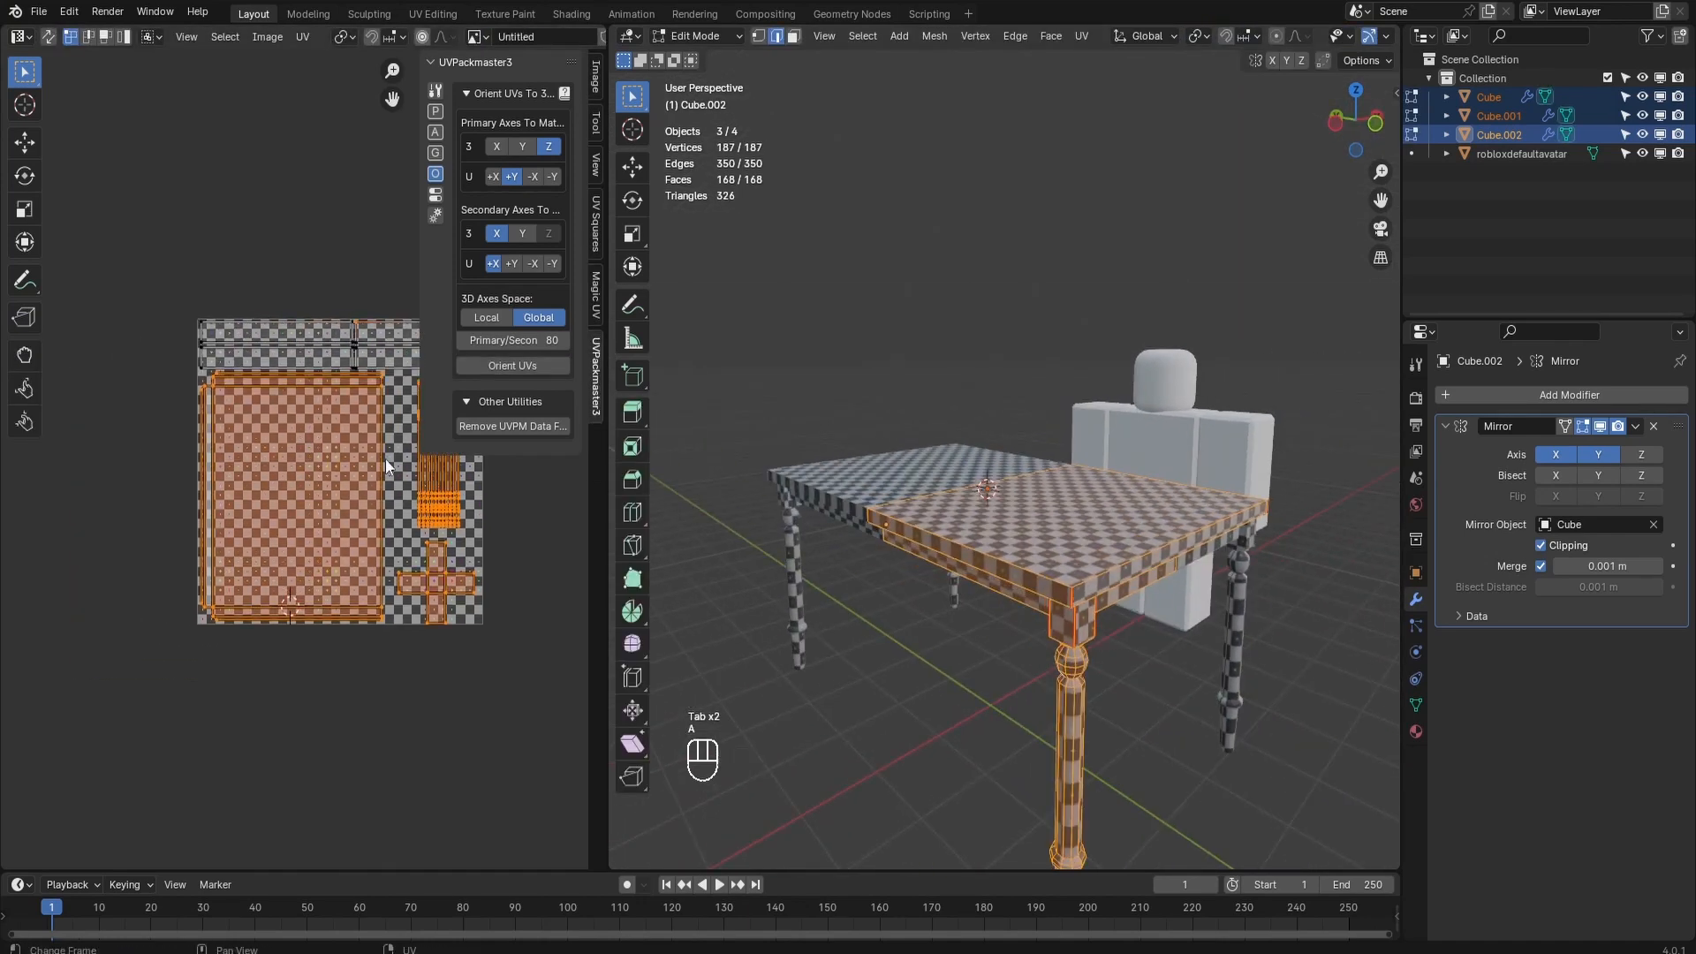
Step: Move the tabletop's UV island slightly past the left edge of the UV tile and return to Object Mode
scroll(386, 458, up, 4)
scroll(329, 487, up, 2)
key(l)
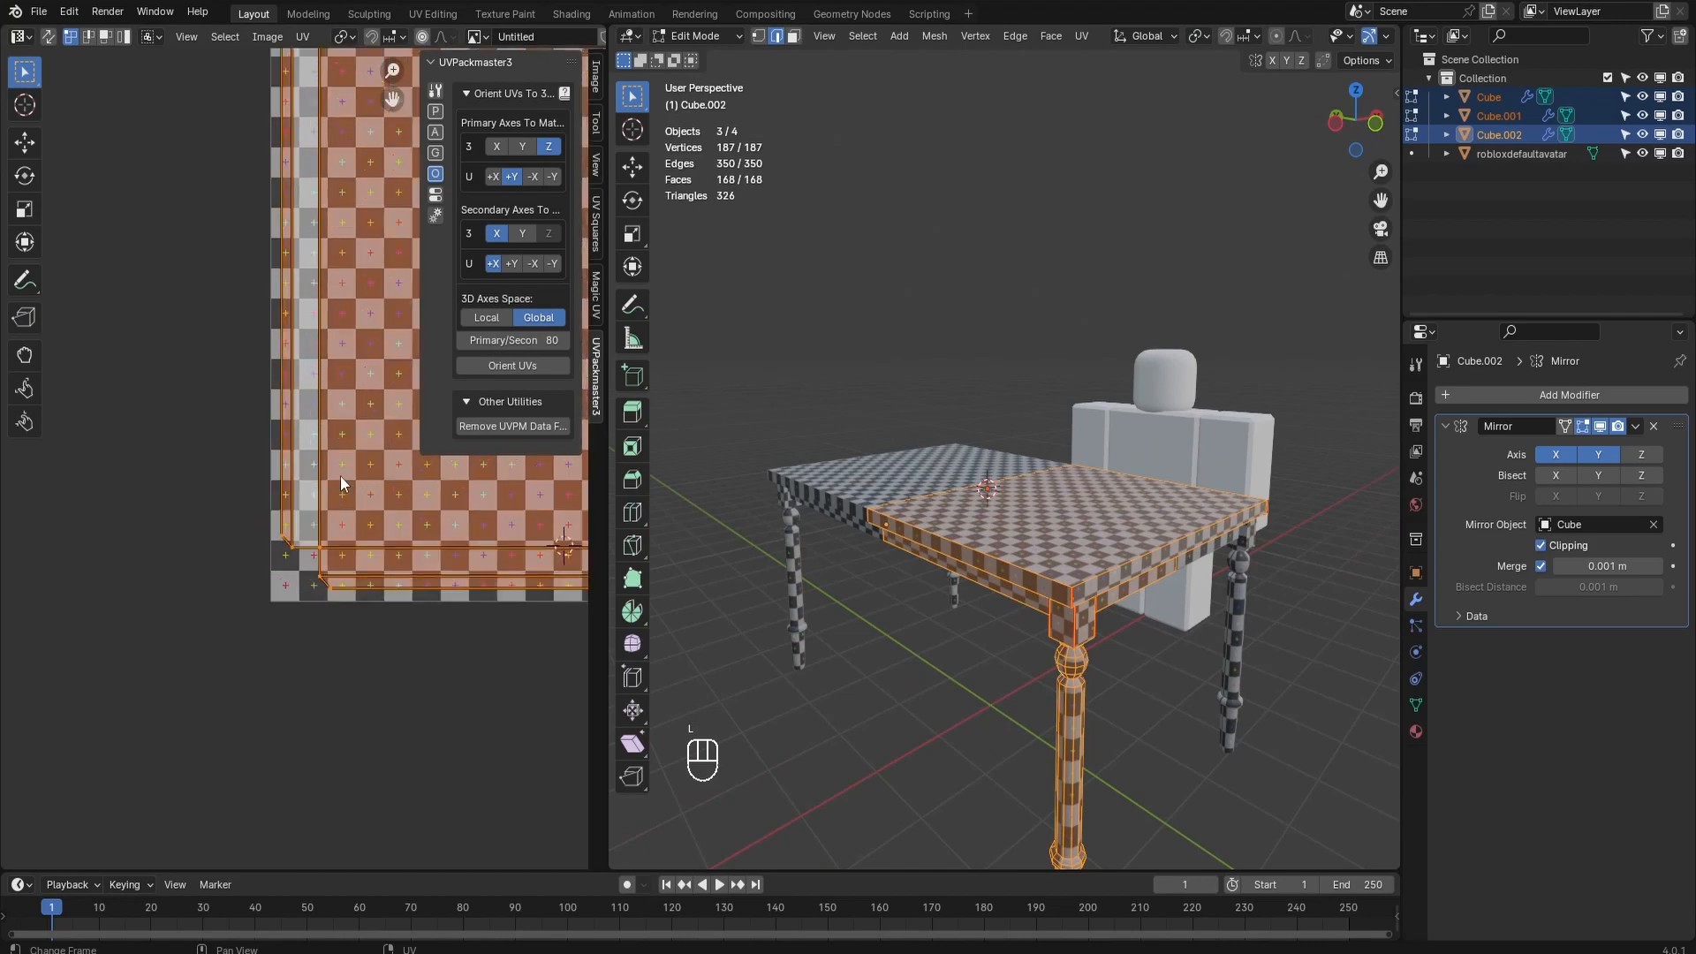
scroll(341, 477, up, 1)
key(g)
shift+click(150, 515)
key(Tab)
key(Tab)
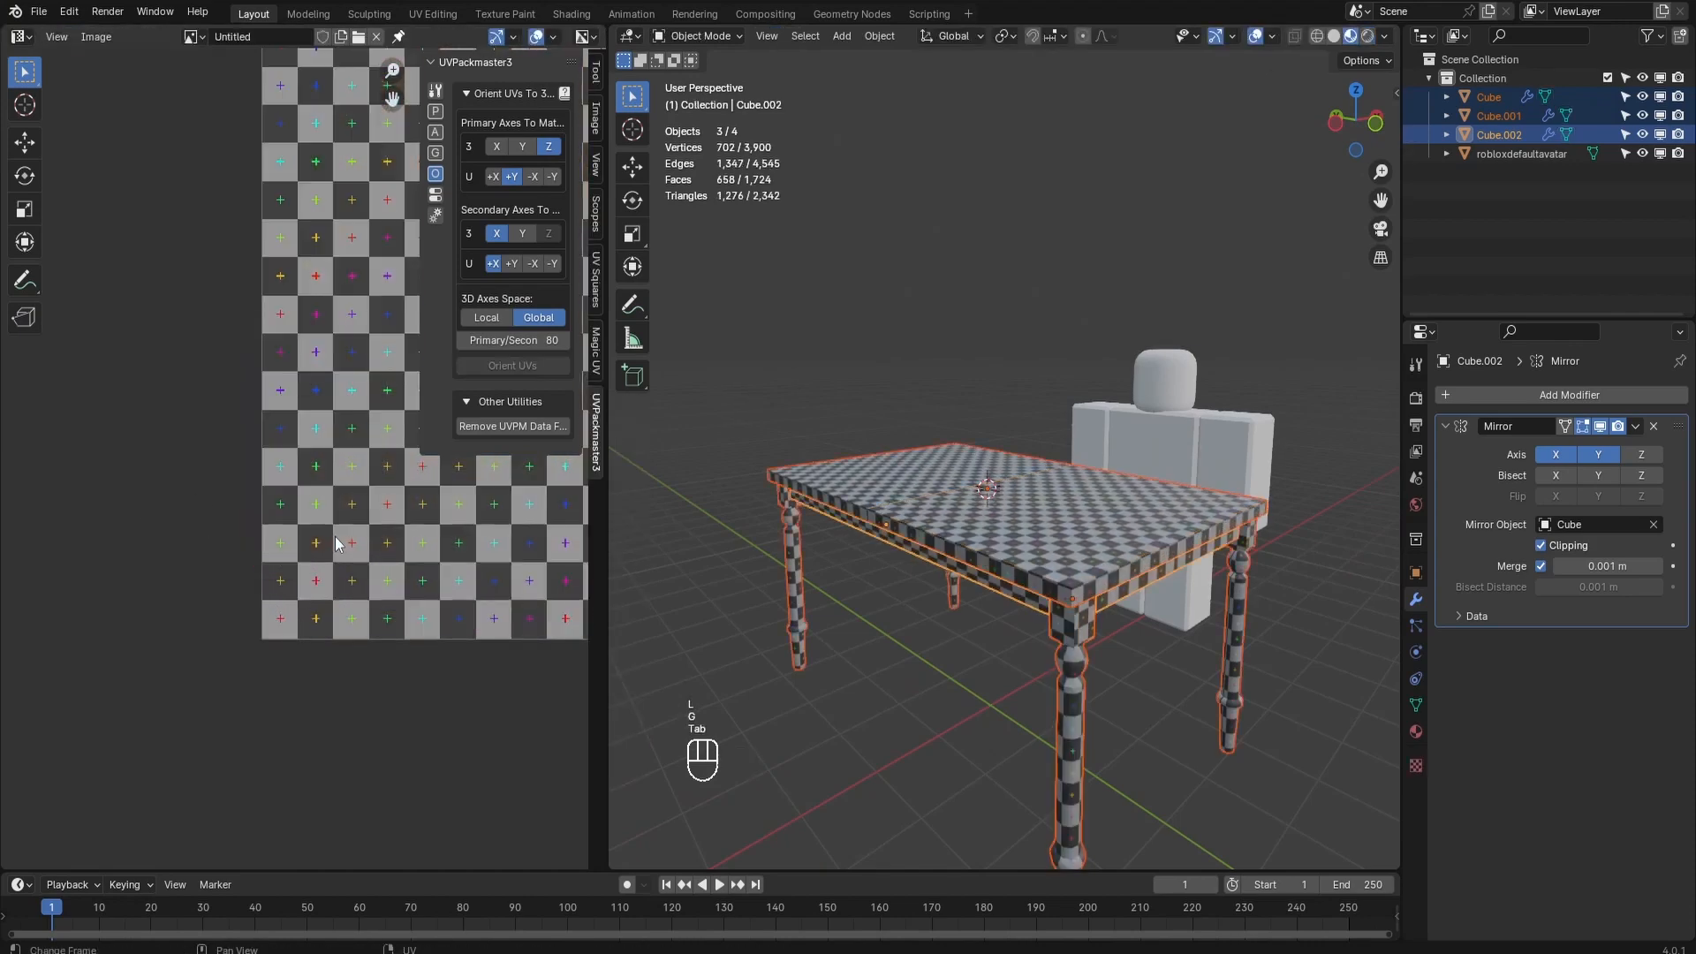
scroll(129, 781, down, 3)
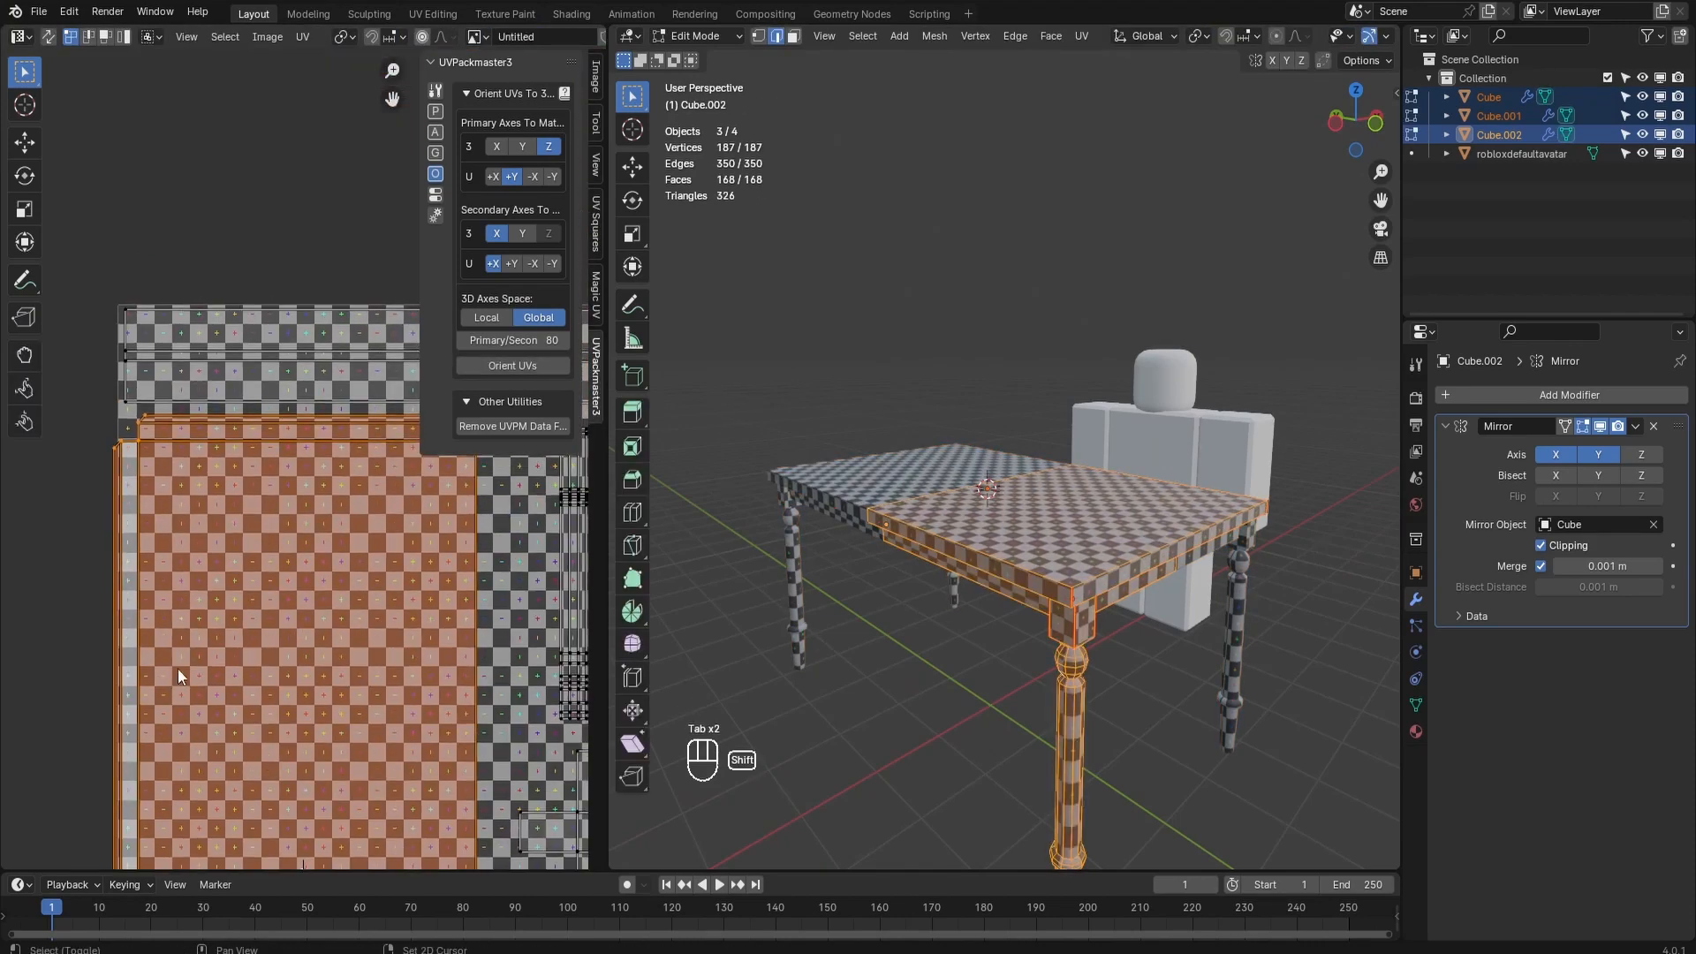
scroll(194, 618, down, 3)
key(Tab)
Step: Export the selected table parts as FBX, overwriting Table.fbx in D:\Work\Roblox\Tutoring
middle_drag(1092, 597, 1015, 555)
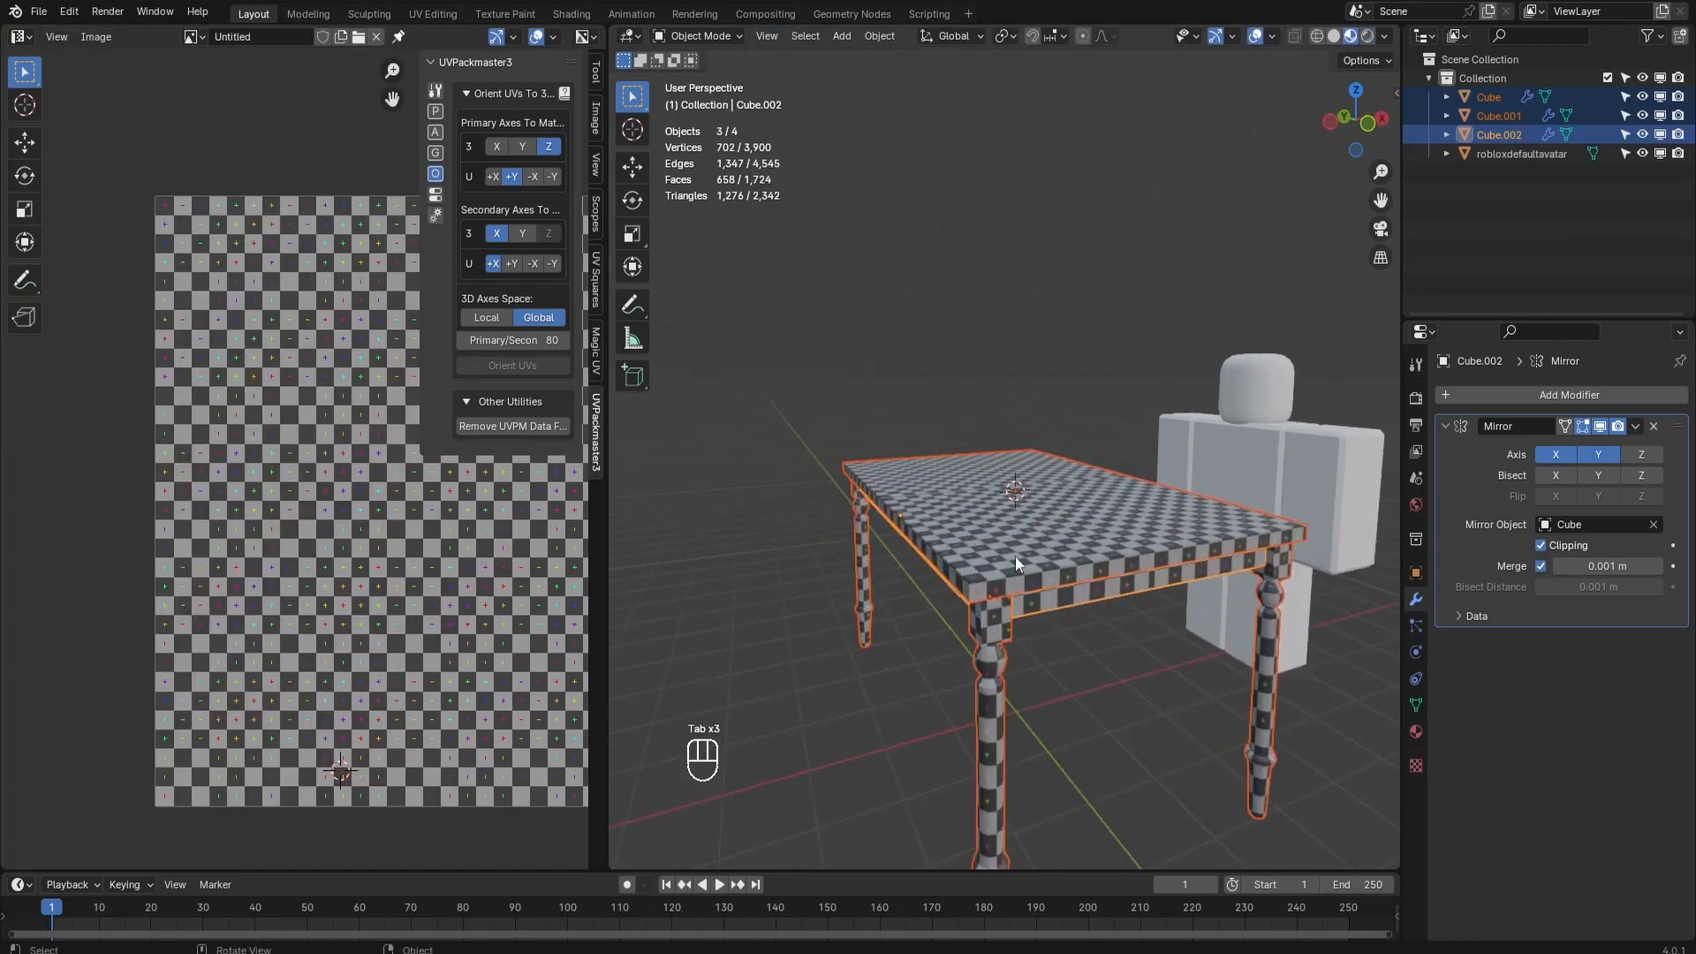
drag(815, 344, 1044, 734)
click(39, 11)
mouse_move(199, 313)
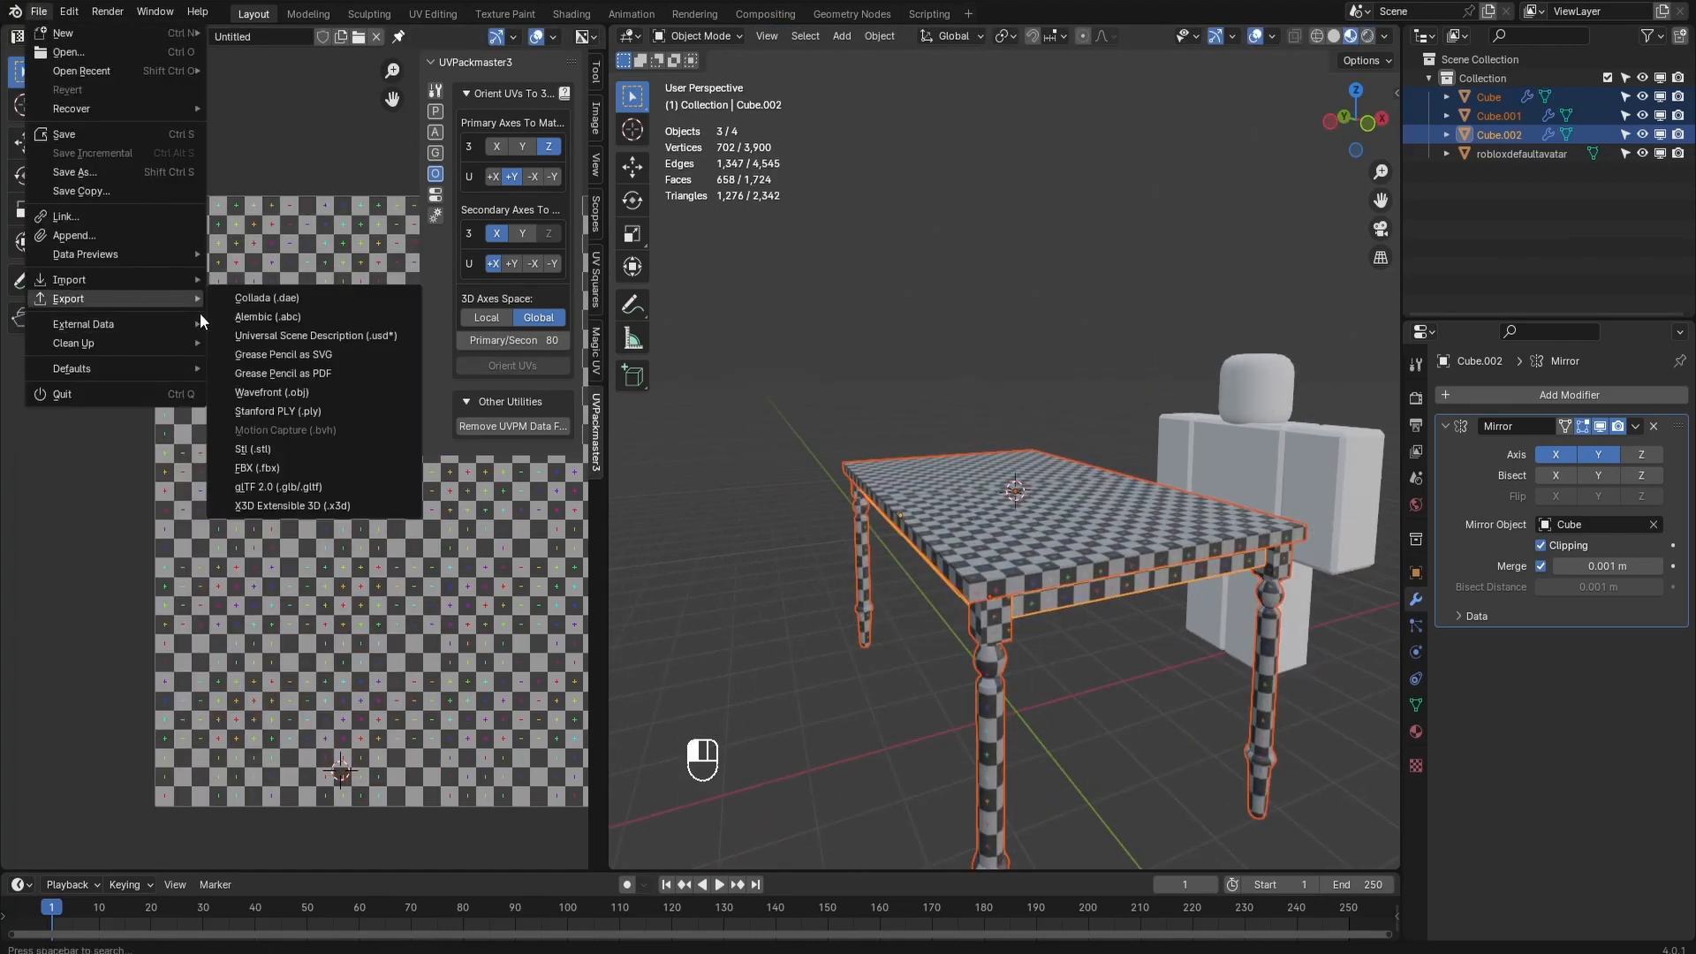
click(272, 468)
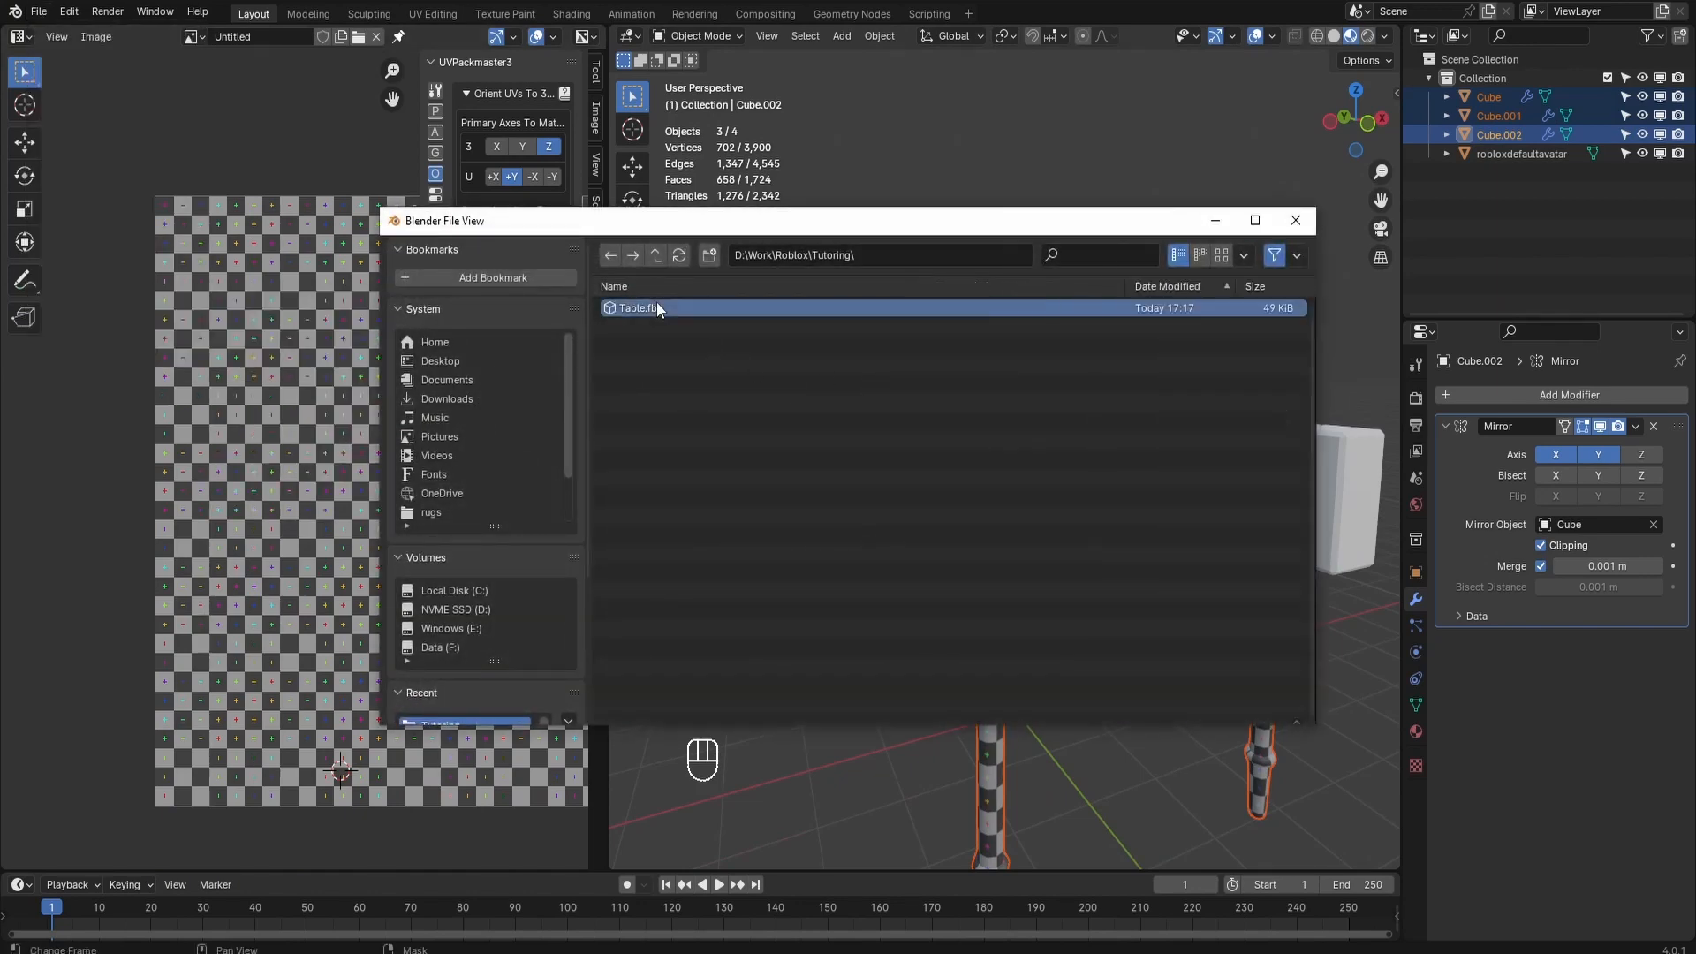
double_click(656, 307)
Step: Launch Adobe Substance 3D Painter and dismiss its welcome window
key(super)
text(substa)
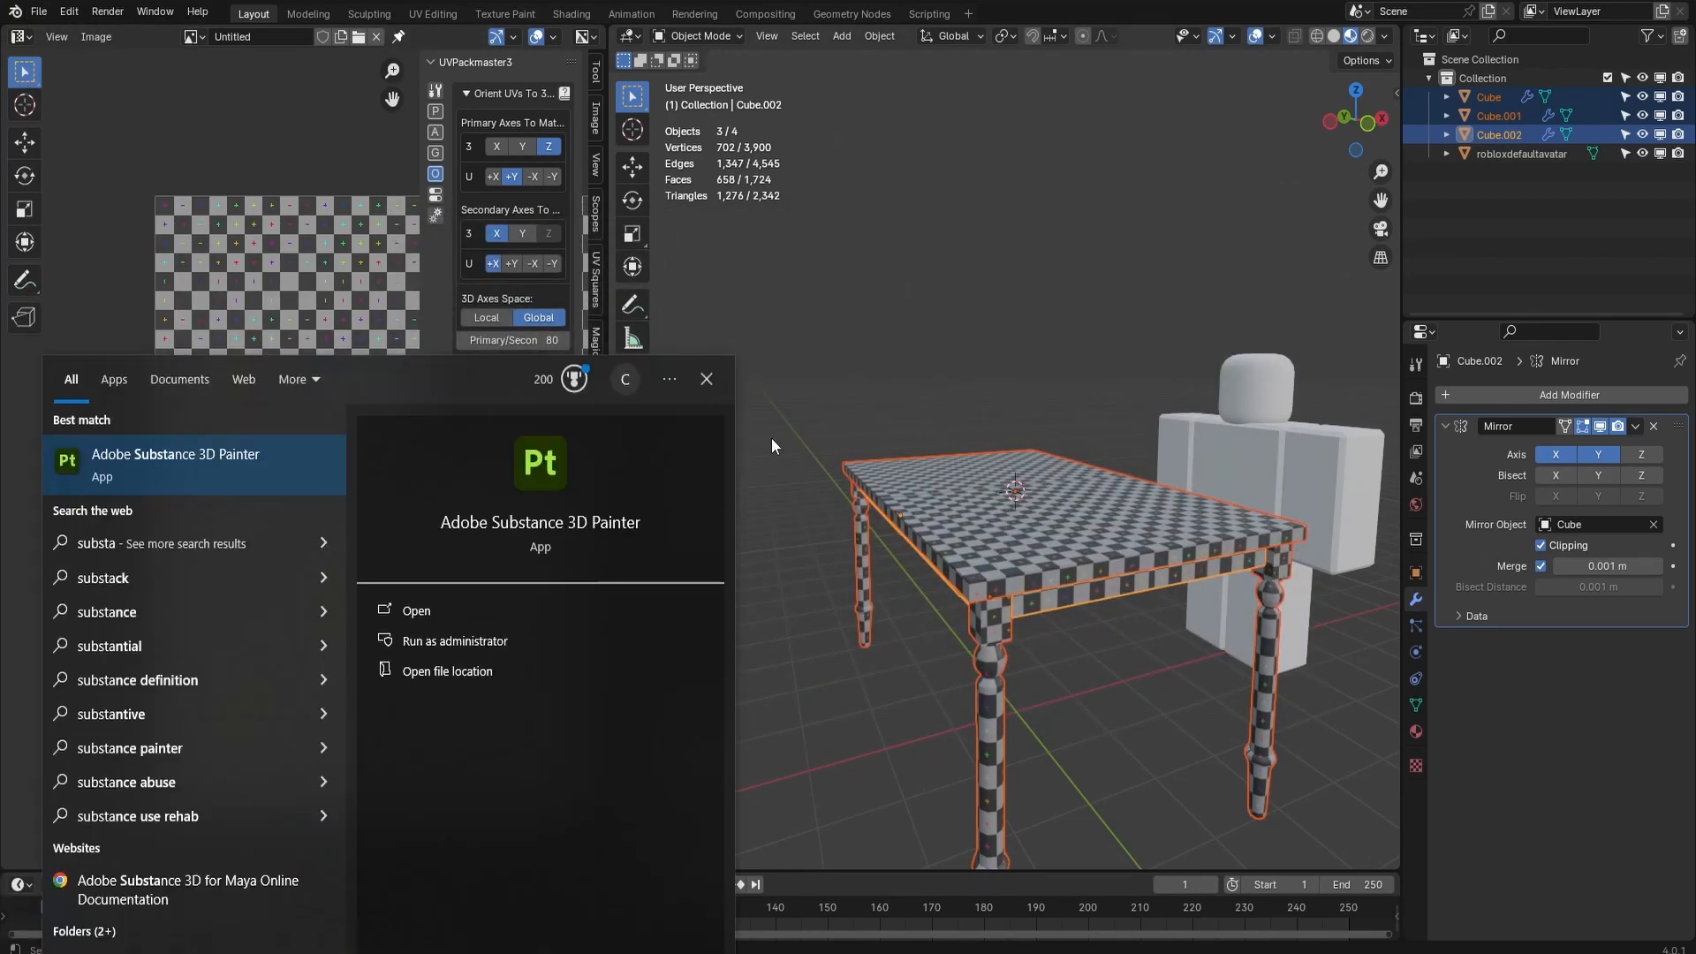
key(Return)
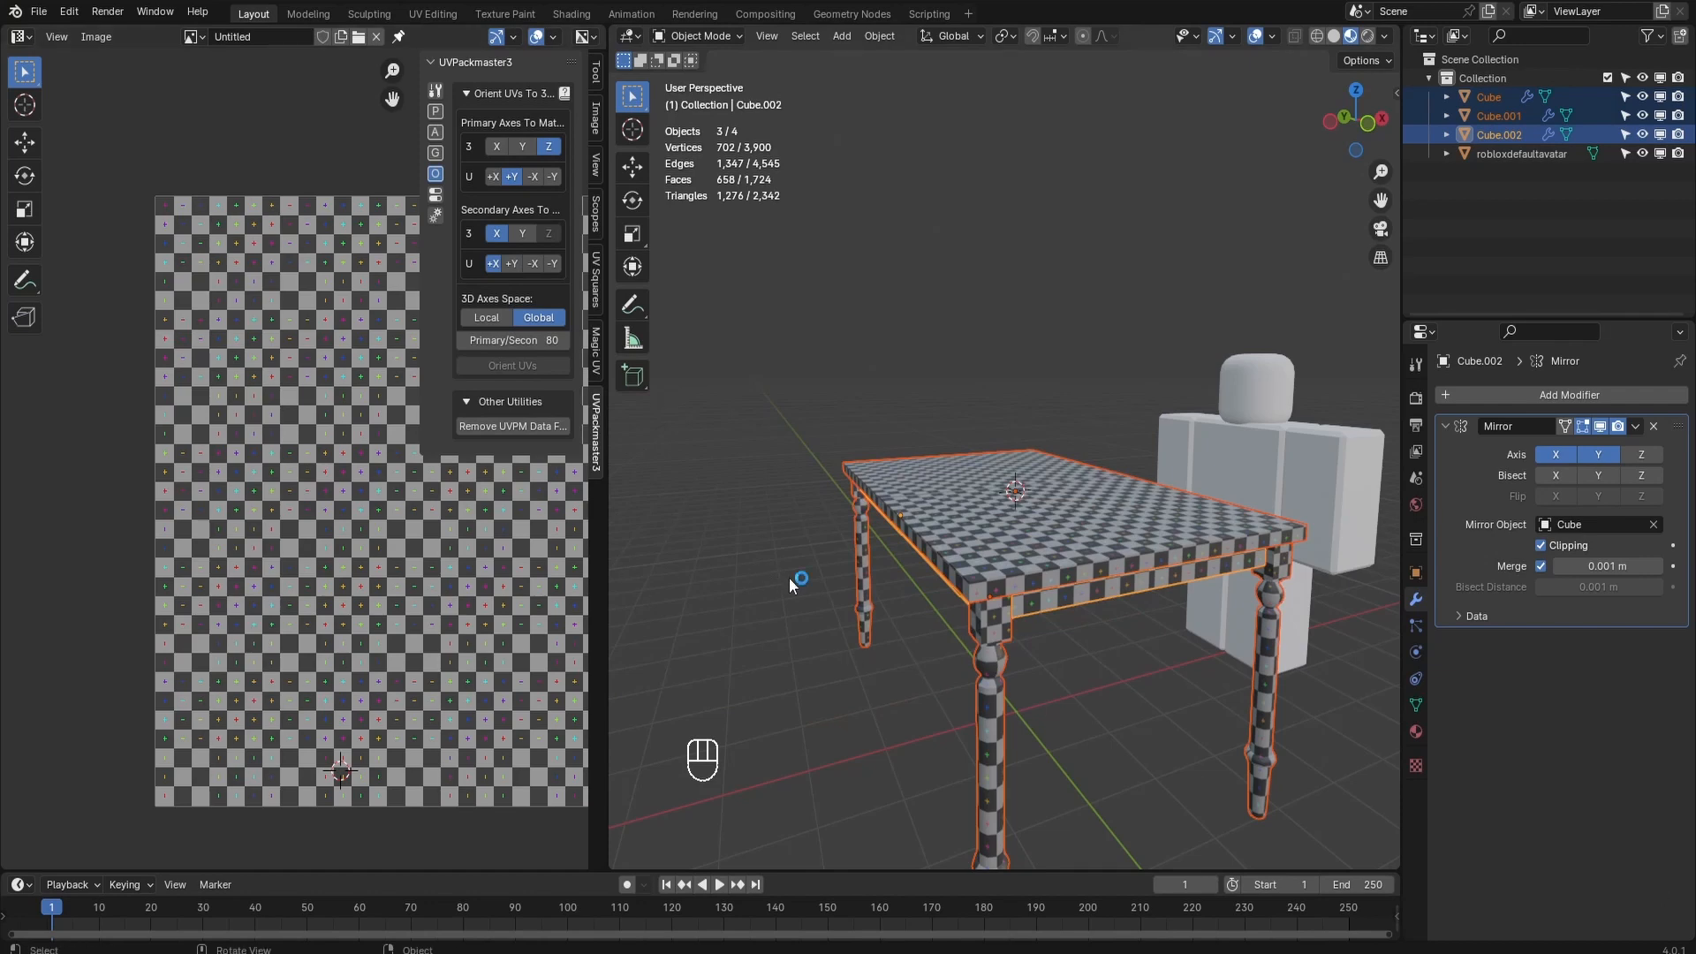
middle_drag(789, 578, 938, 715)
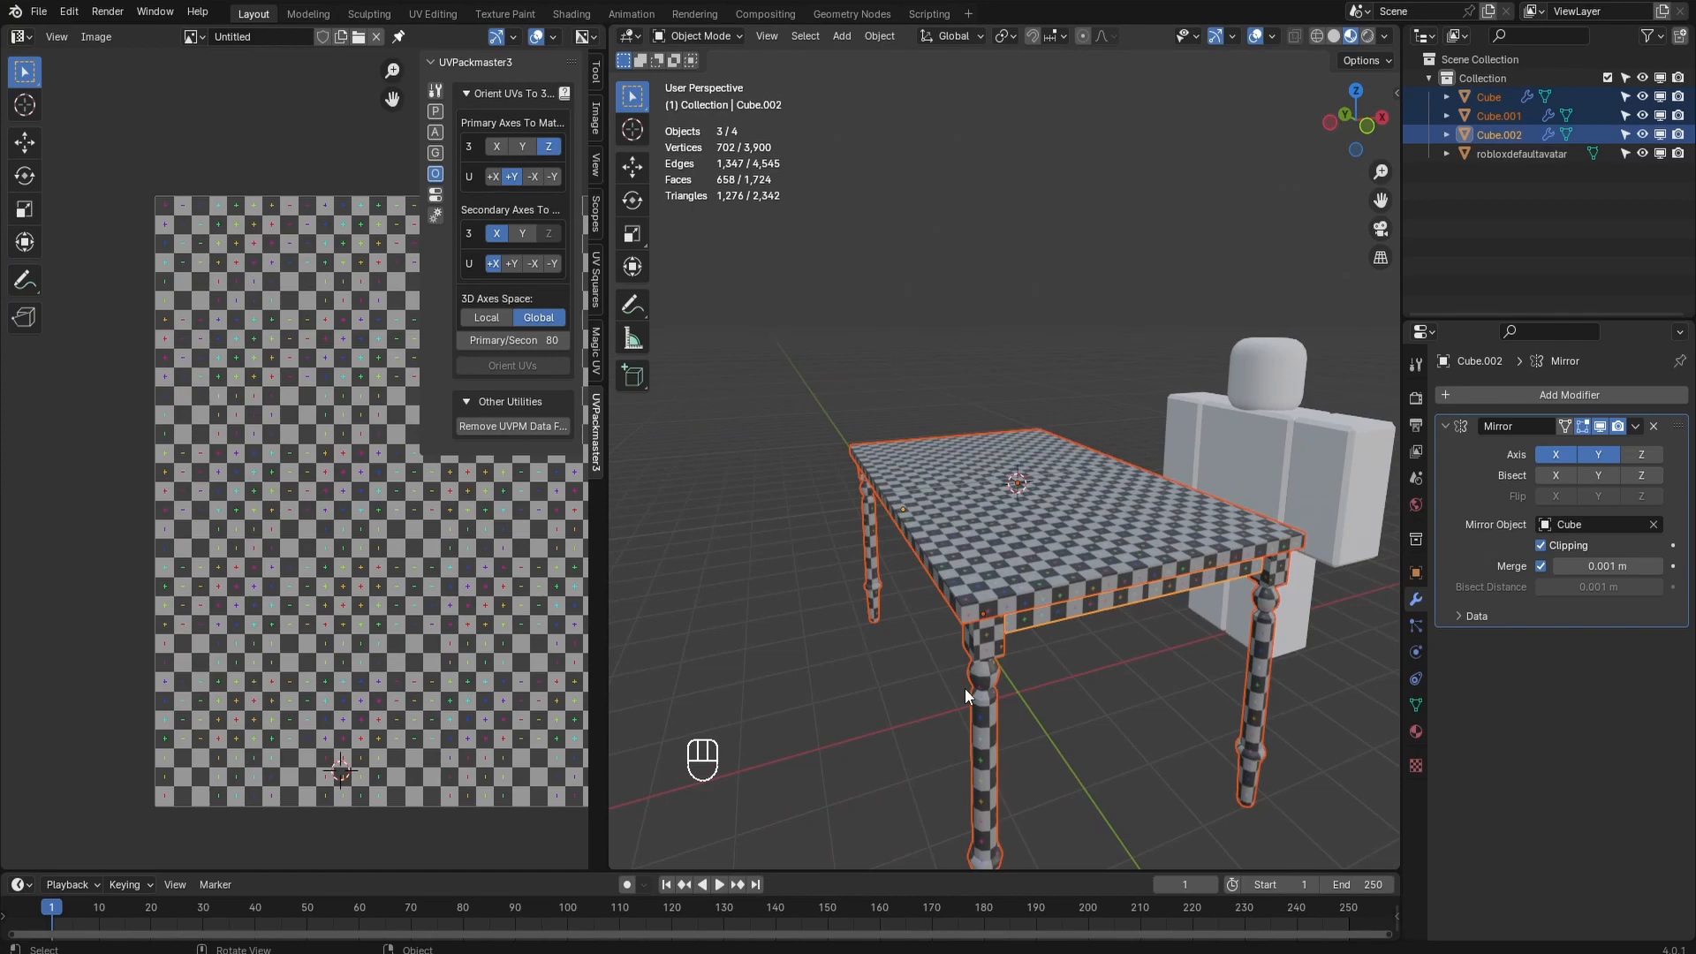
scroll(965, 694, down, 1)
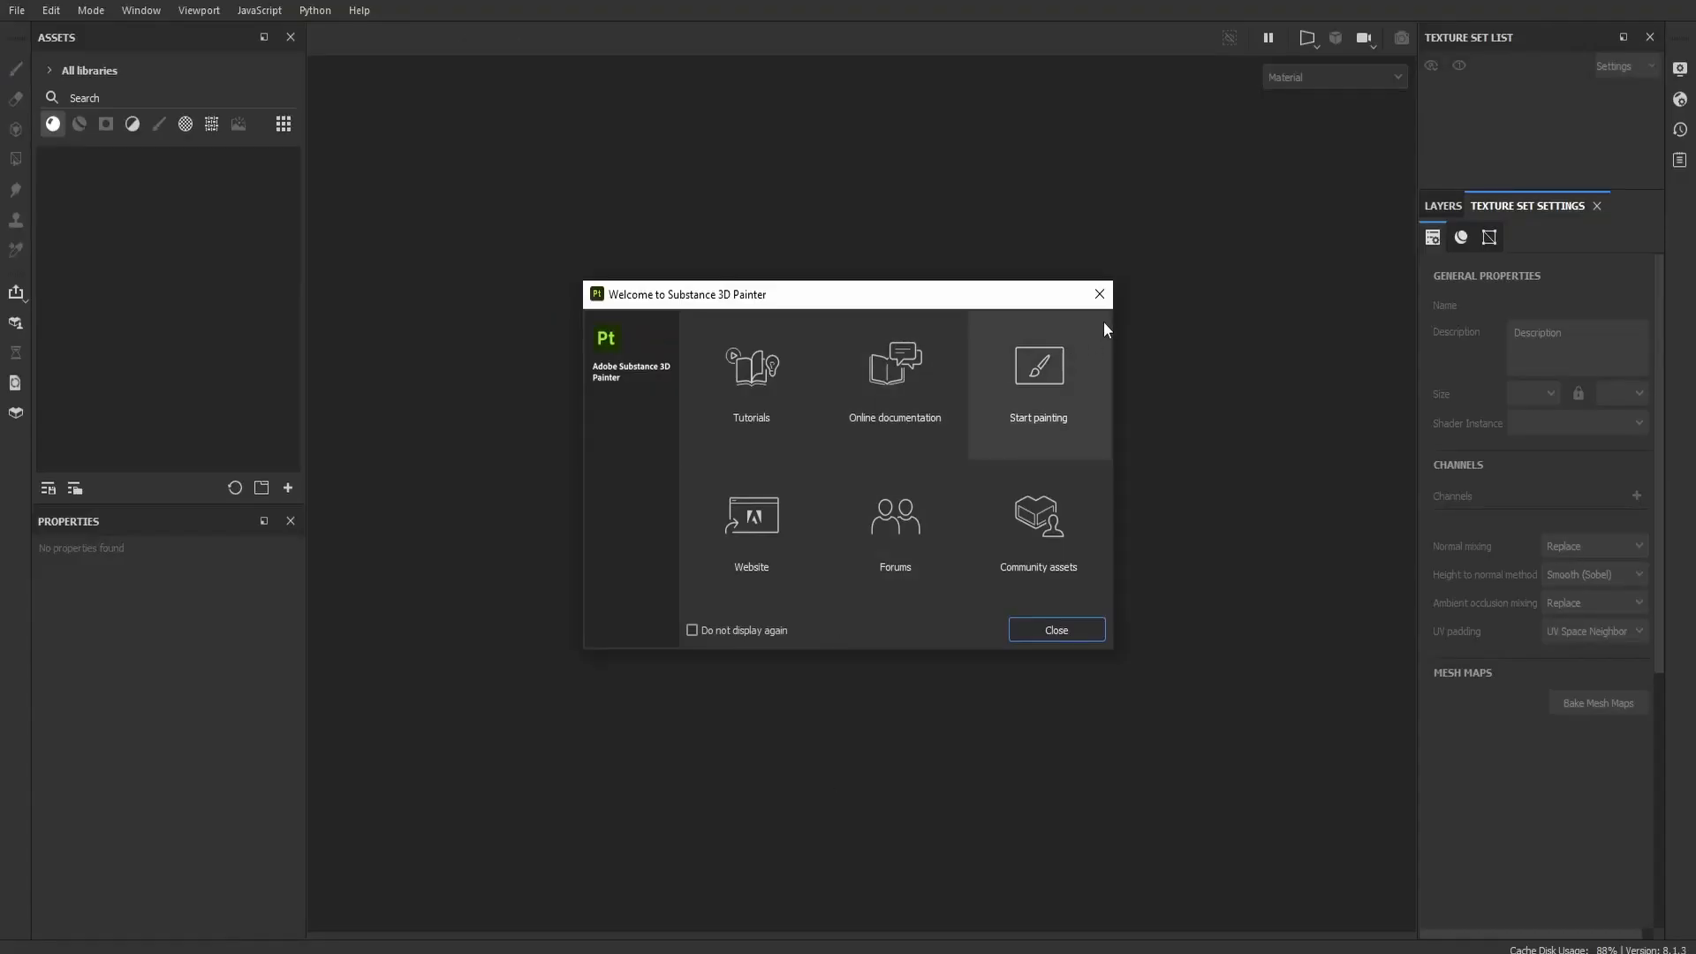
click(1100, 294)
Step: Start a new project with a document resolution of 4096 and the OpenGL normal map format
click(12, 9)
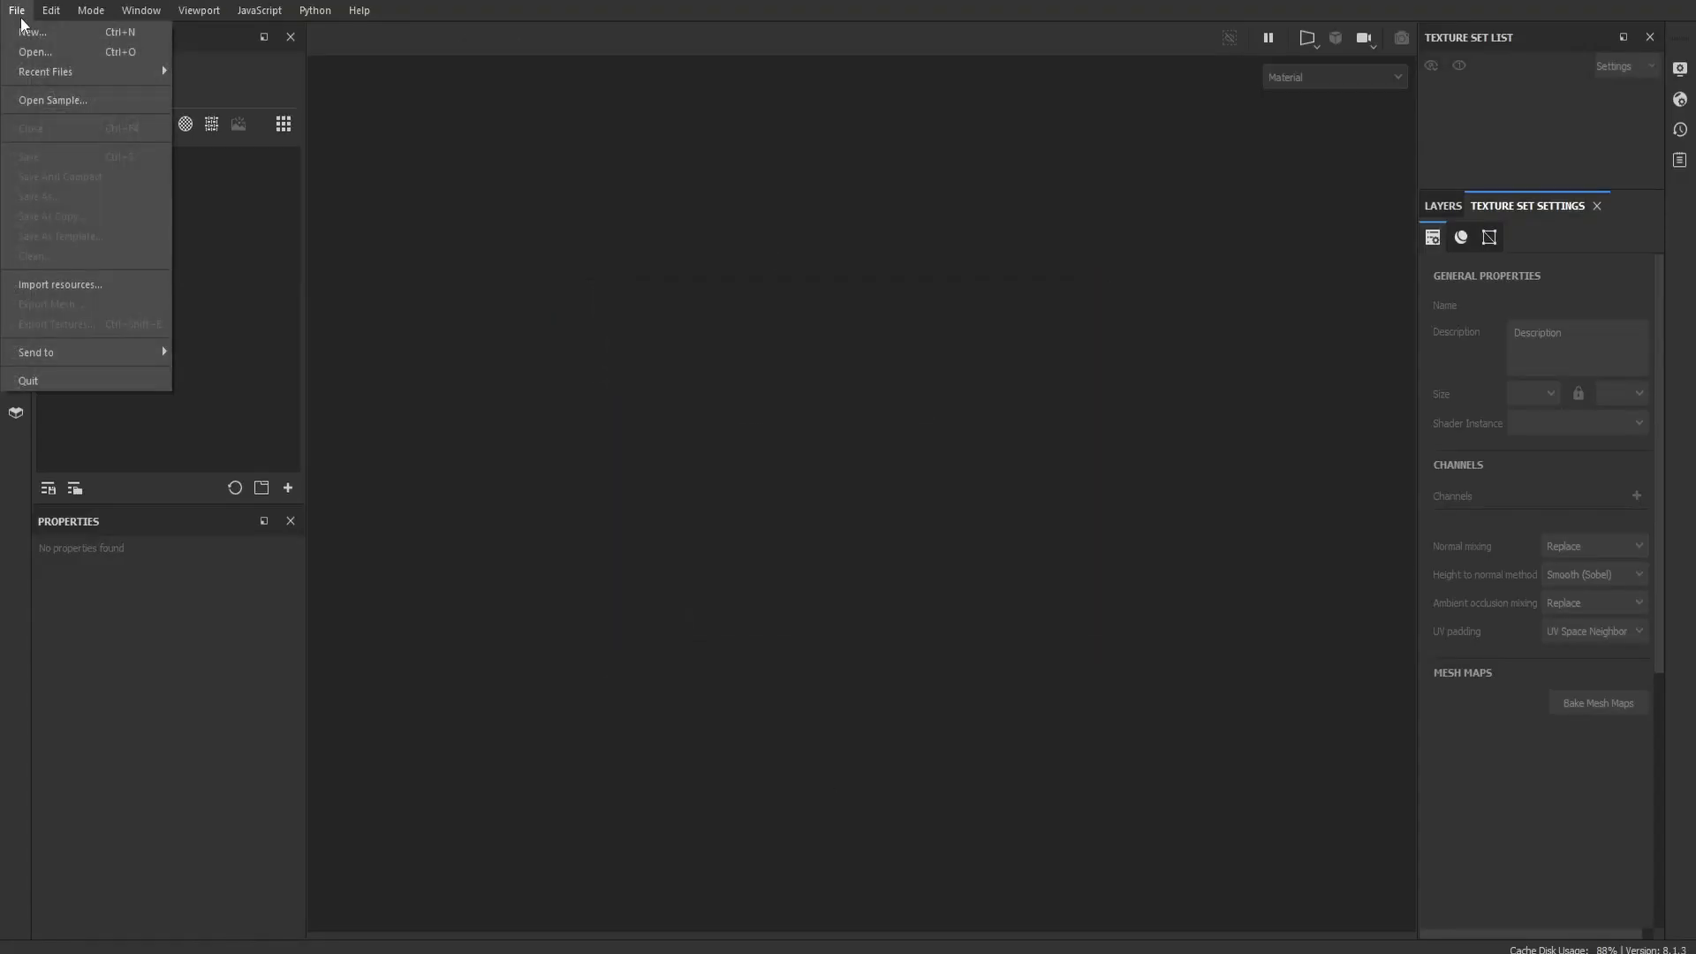
key(Escape)
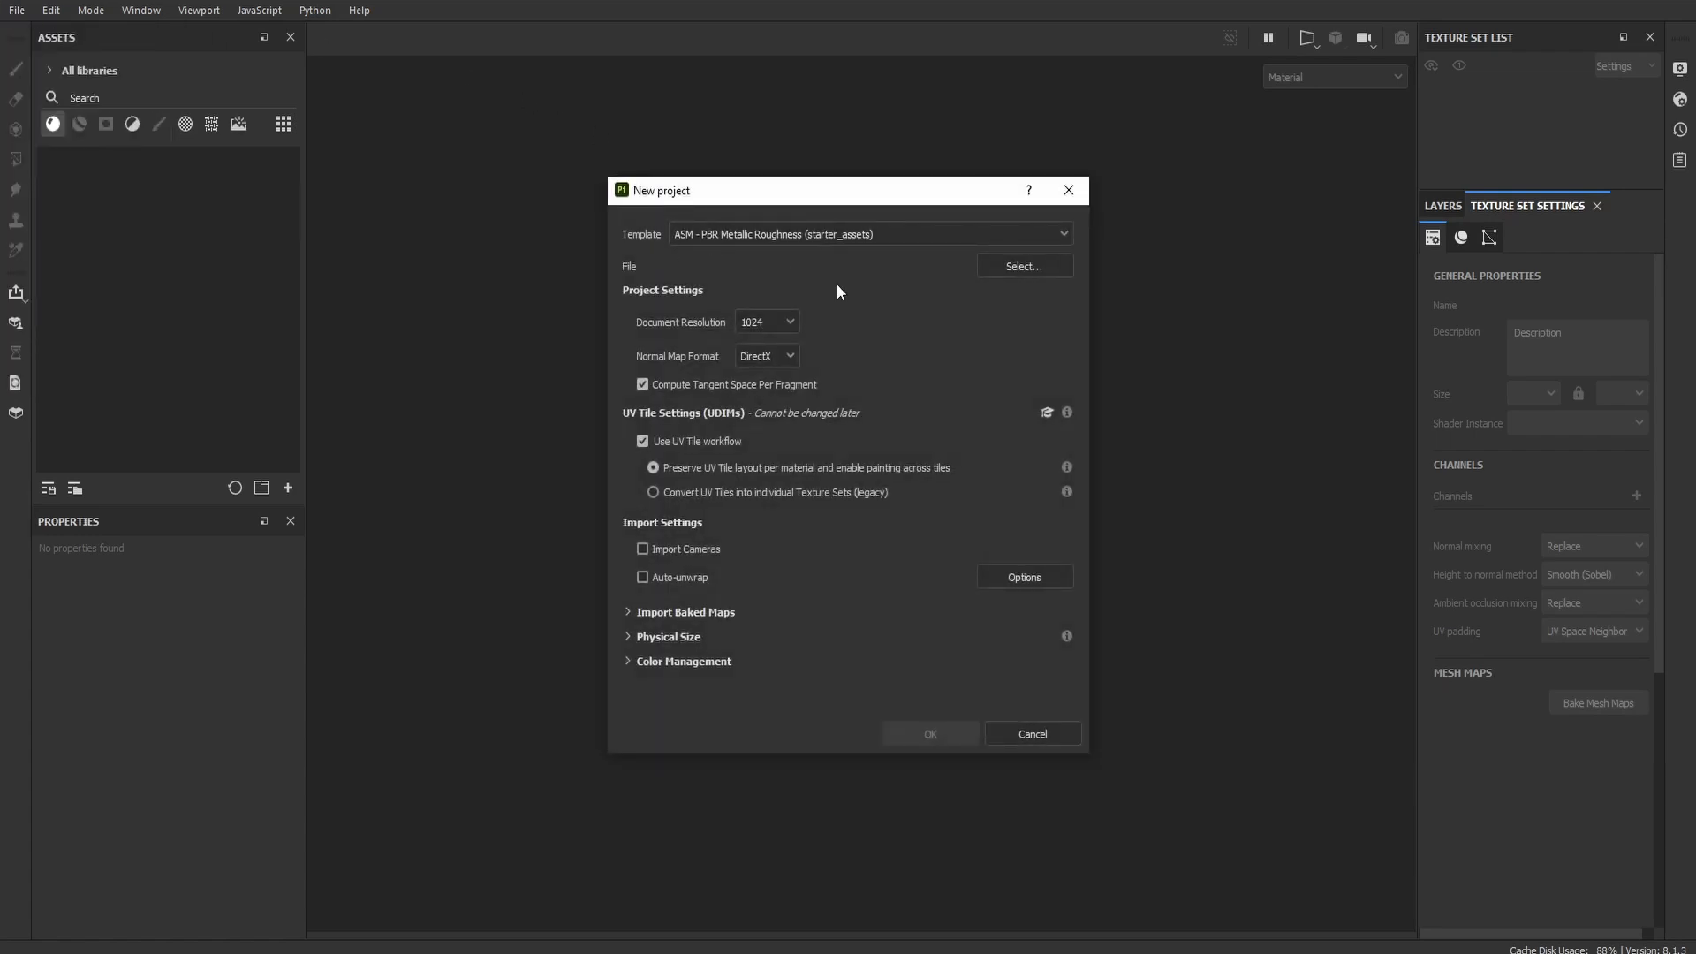
click(765, 442)
click(759, 353)
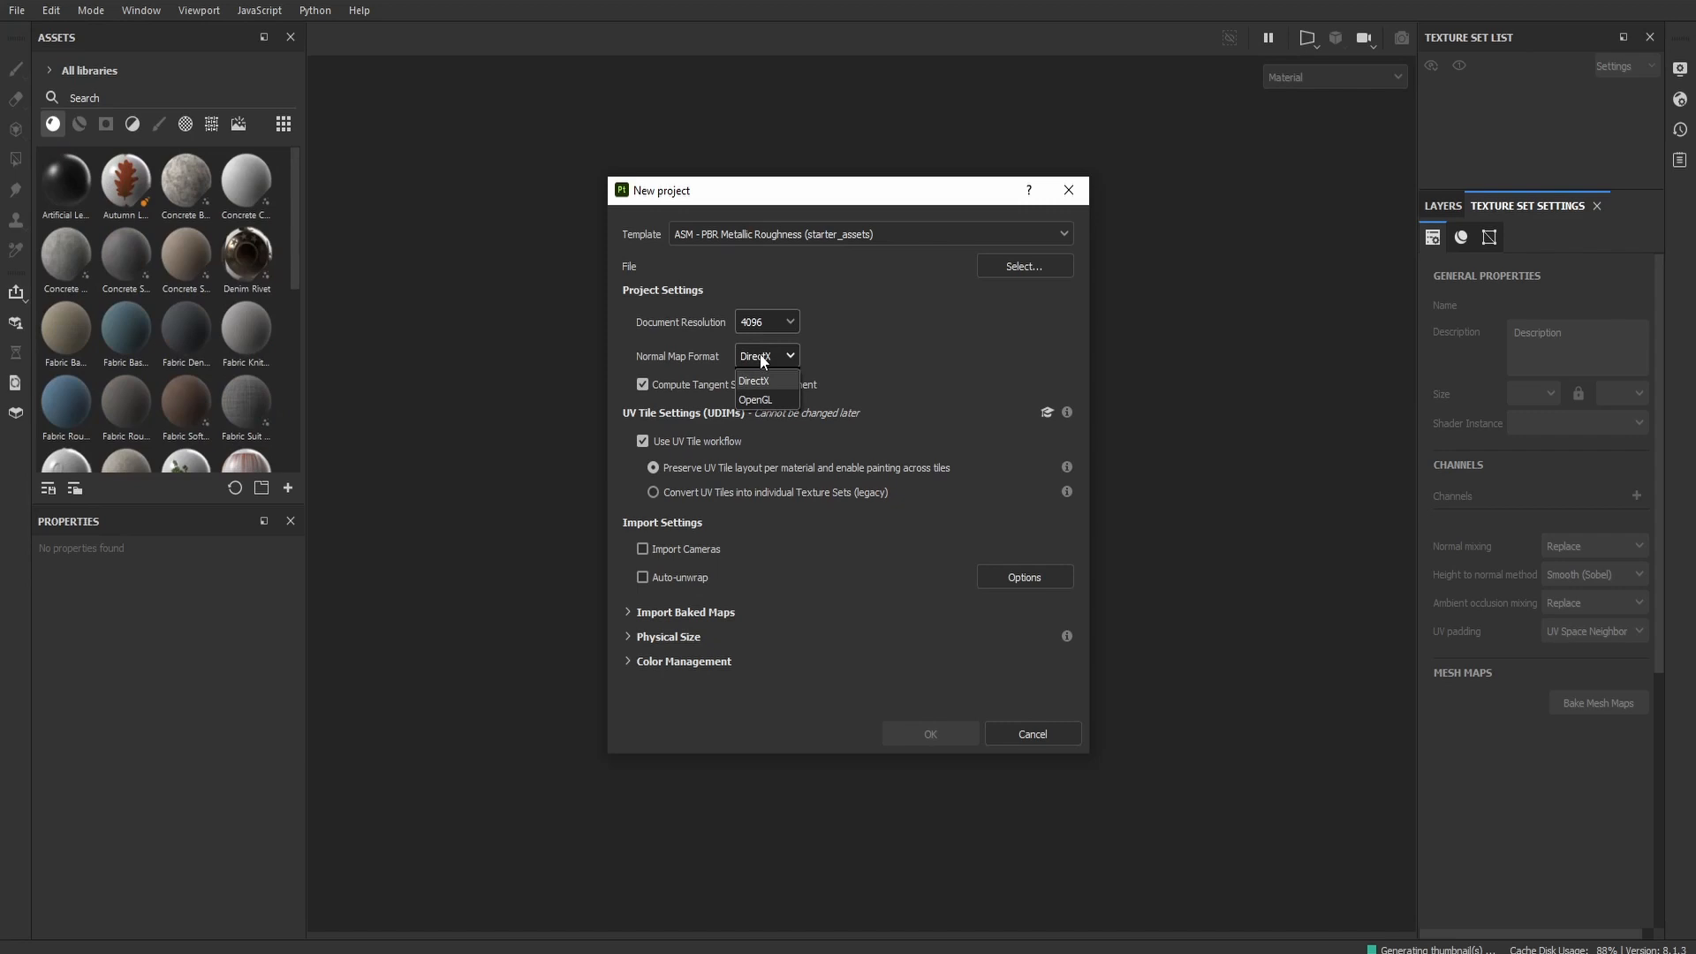
click(762, 358)
click(770, 400)
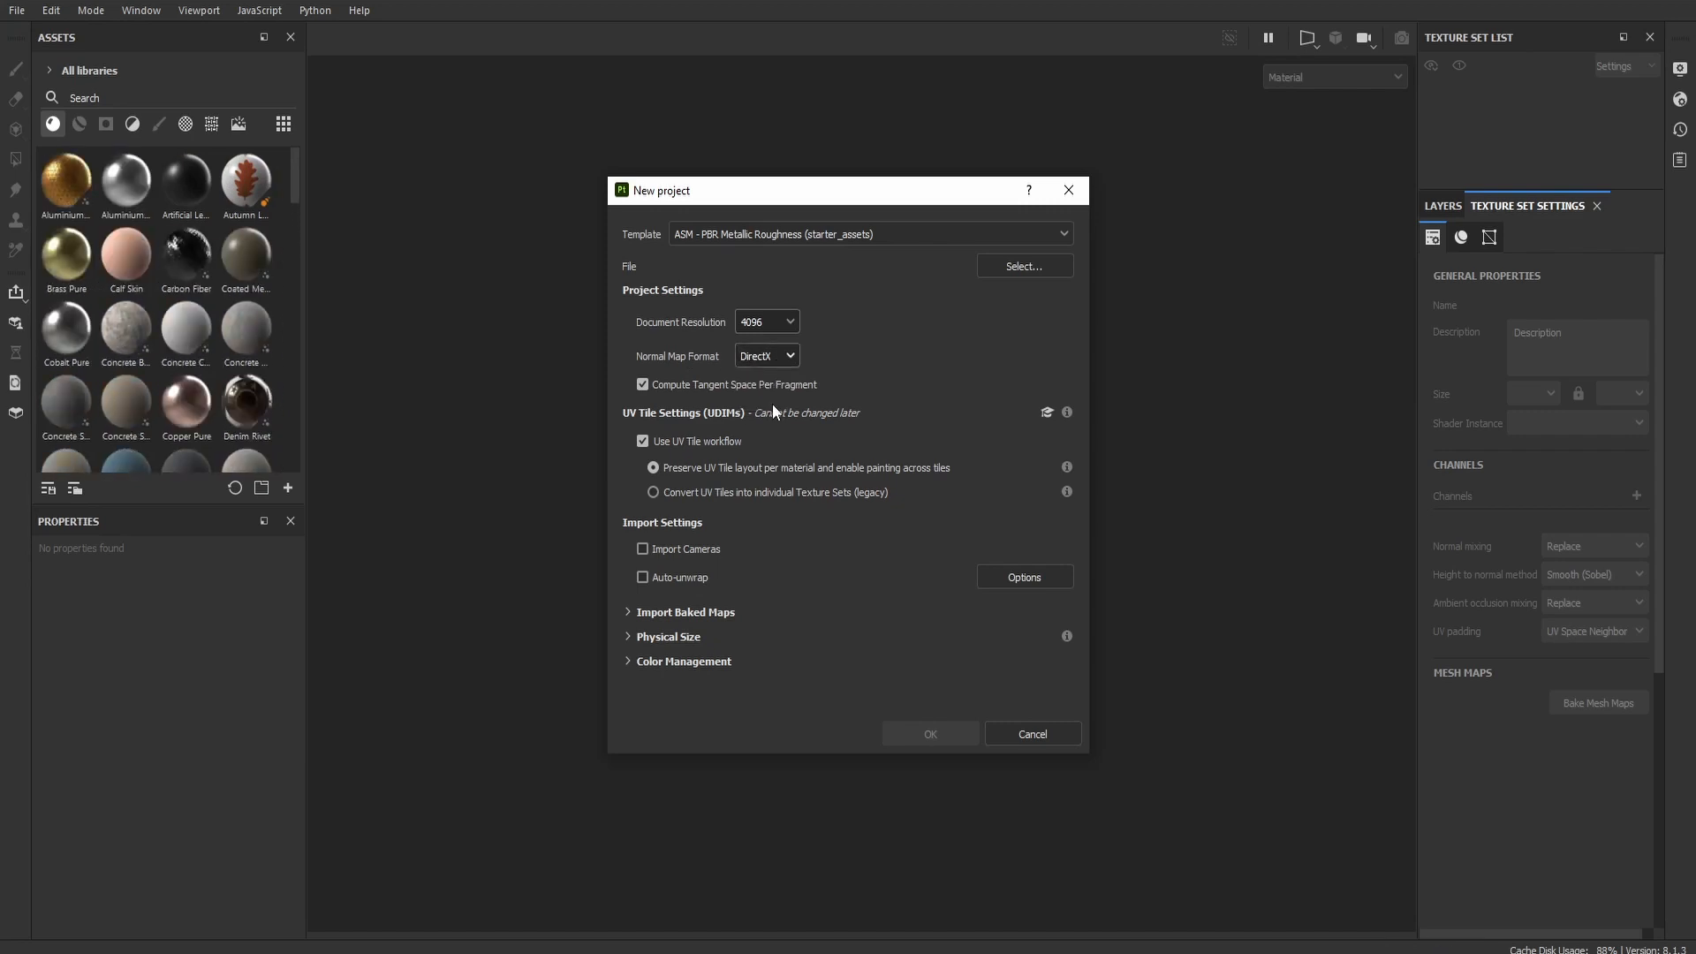
Step: Choose Table.fbx from D:\Work\Roblox\Tutoring as the project mesh and try to create the project
click(1010, 258)
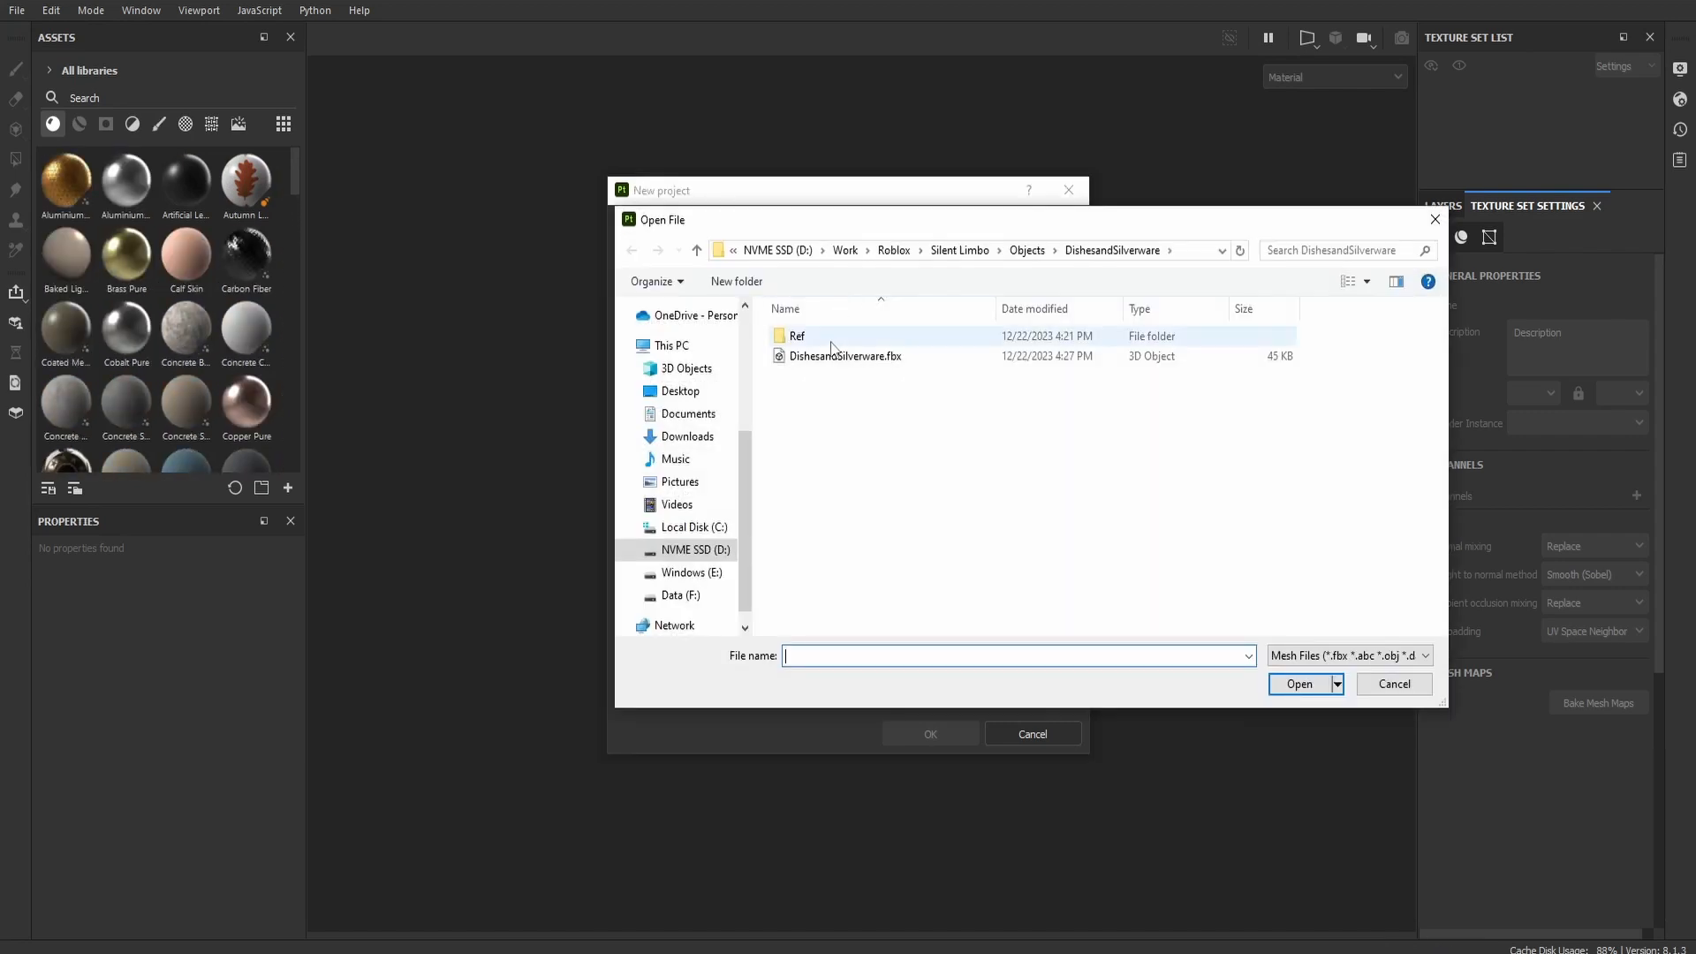
scroll(680, 371, up, 2)
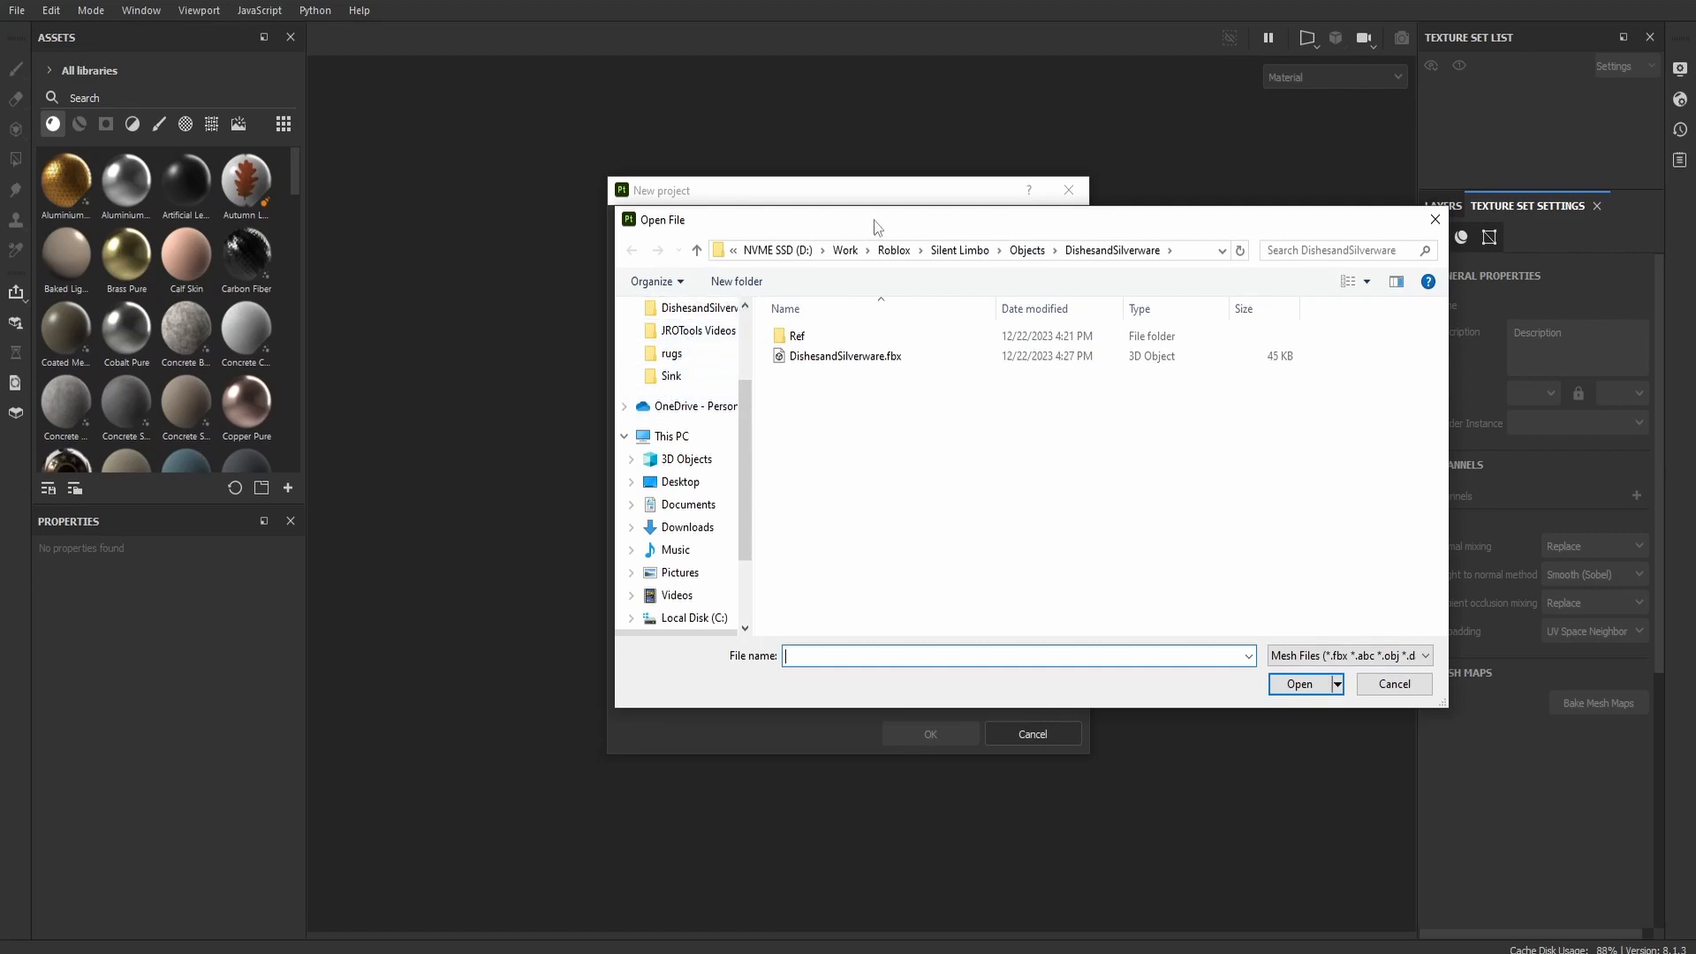
drag(873, 222, 1695, 266)
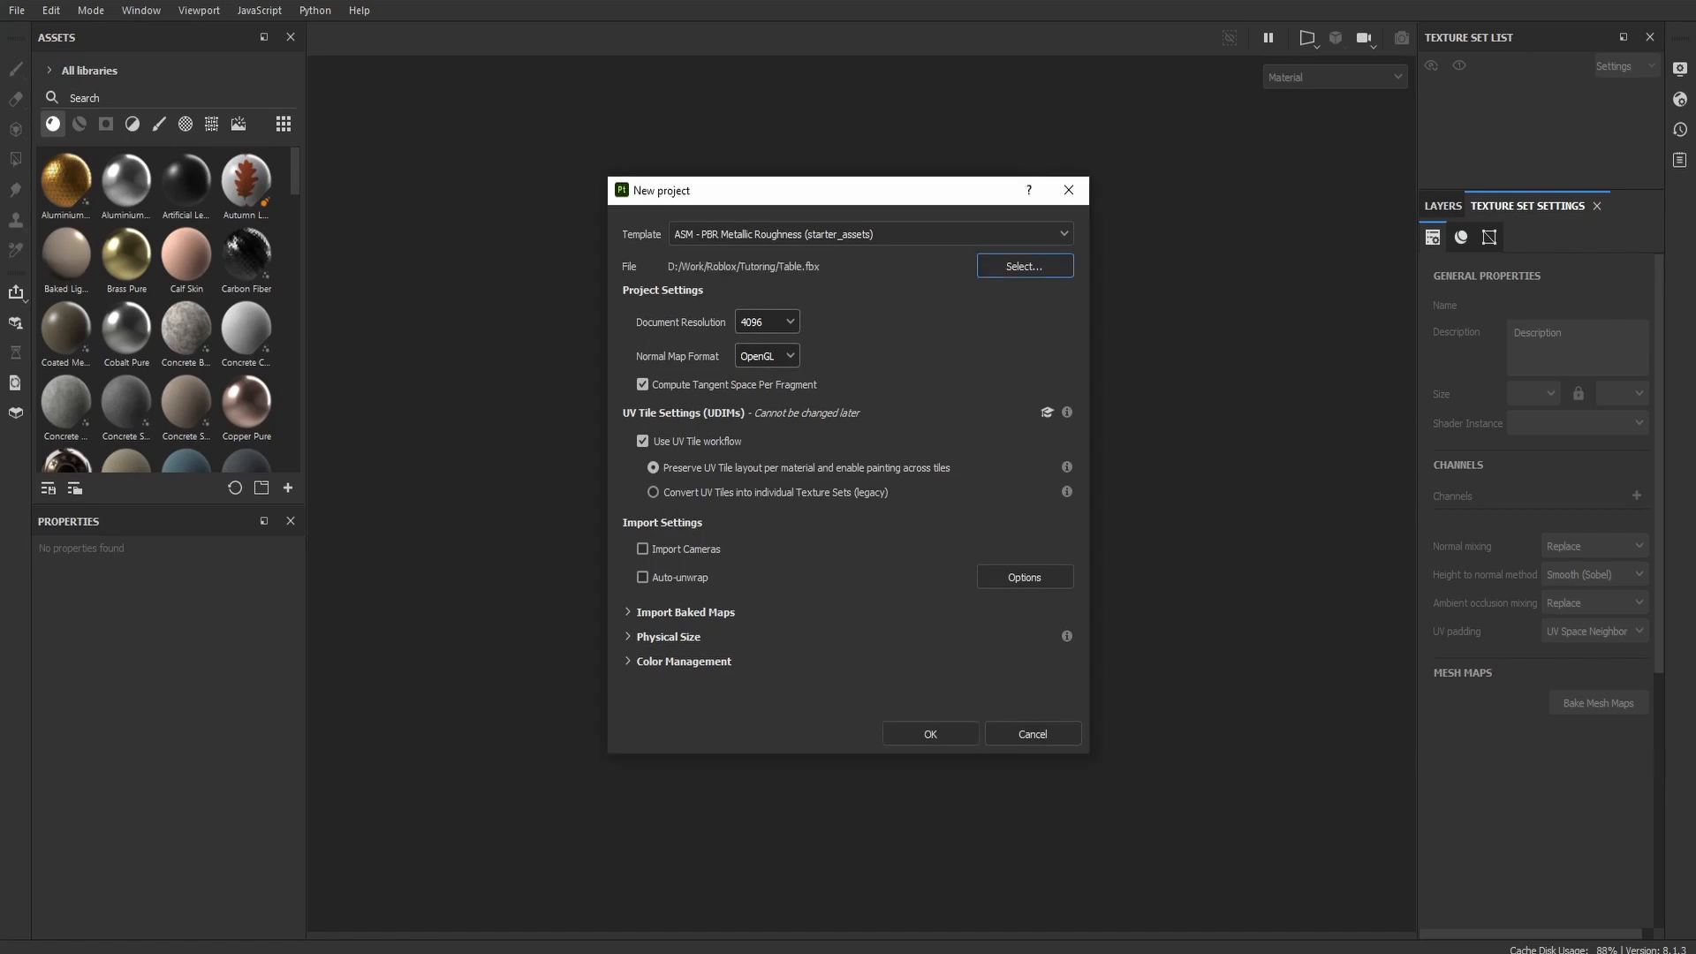
click(931, 738)
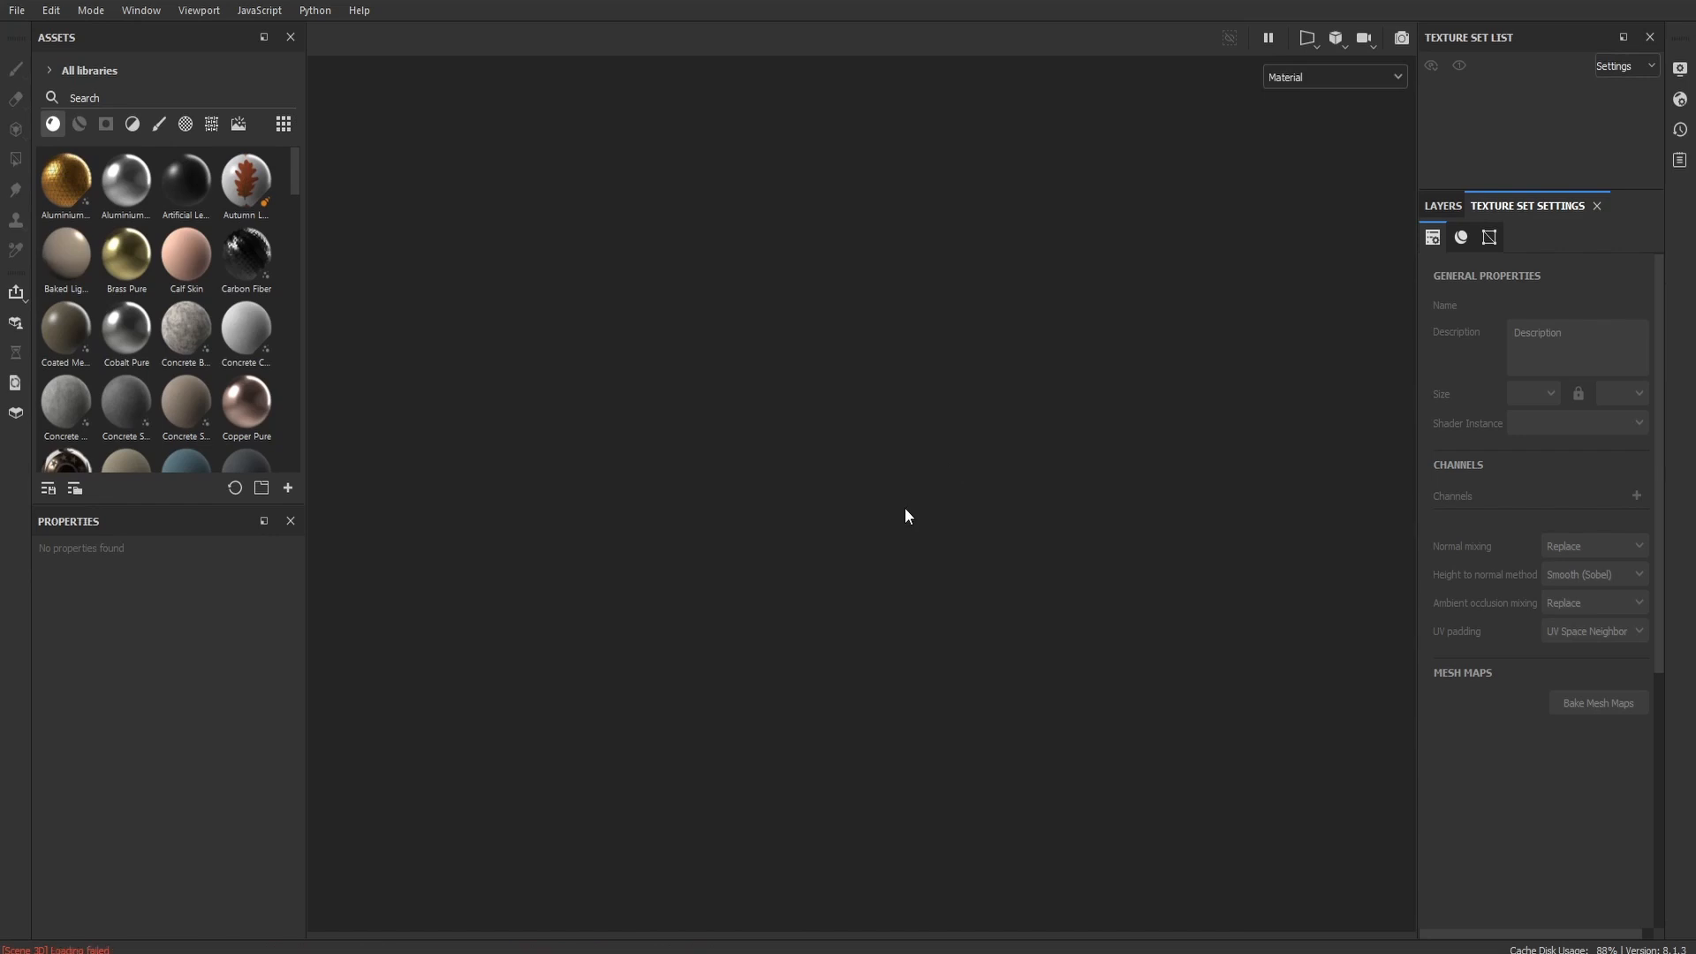
Step: Open the log and examine the messages about loading the table mesh
click(69, 950)
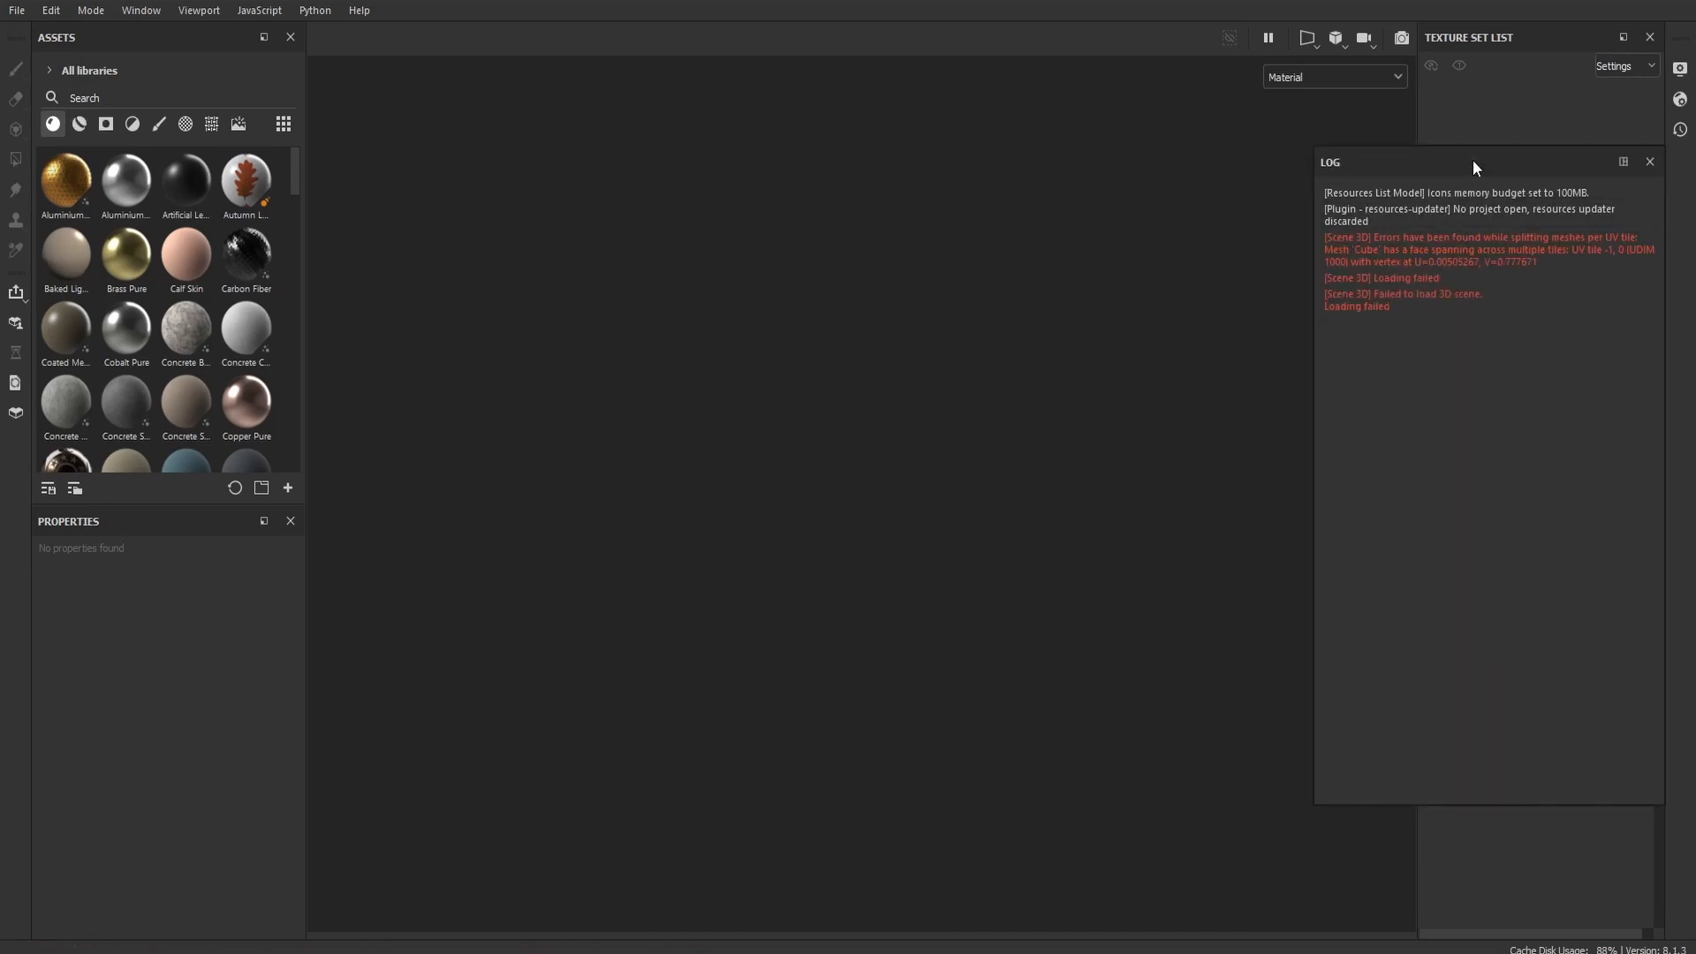
drag(1472, 161, 1008, 172)
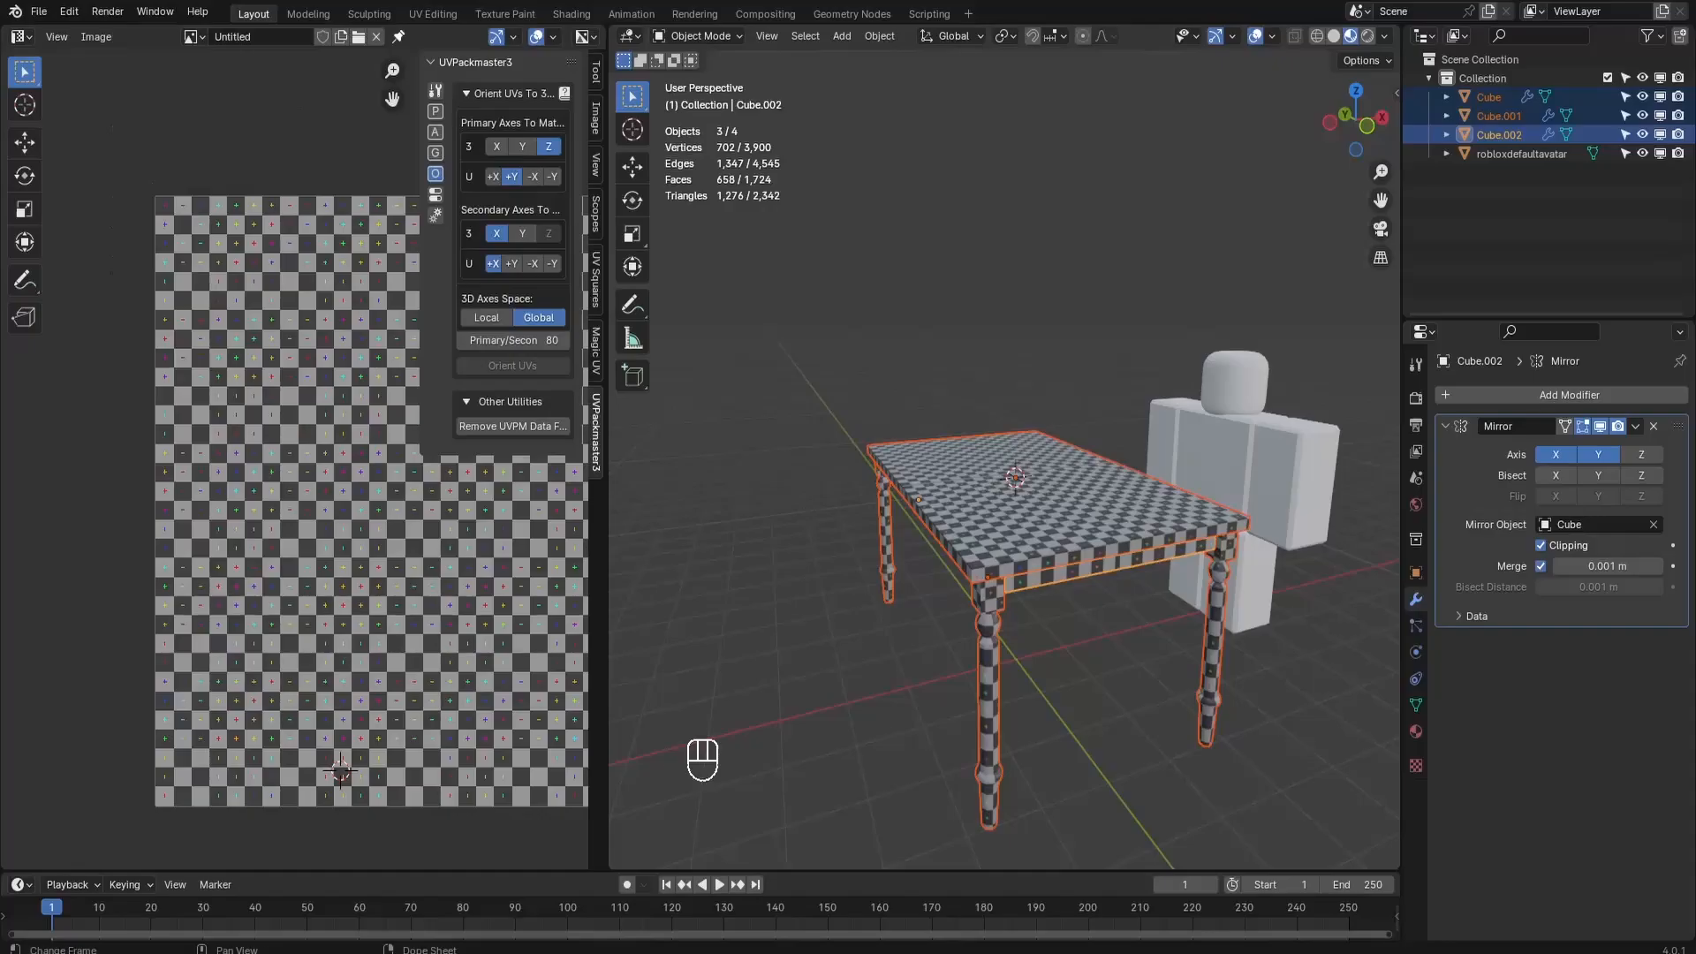
Step: Switch back to Blender and move the tabletop's UV island to the right so it lies fully inside the UV tile
key(Tab)
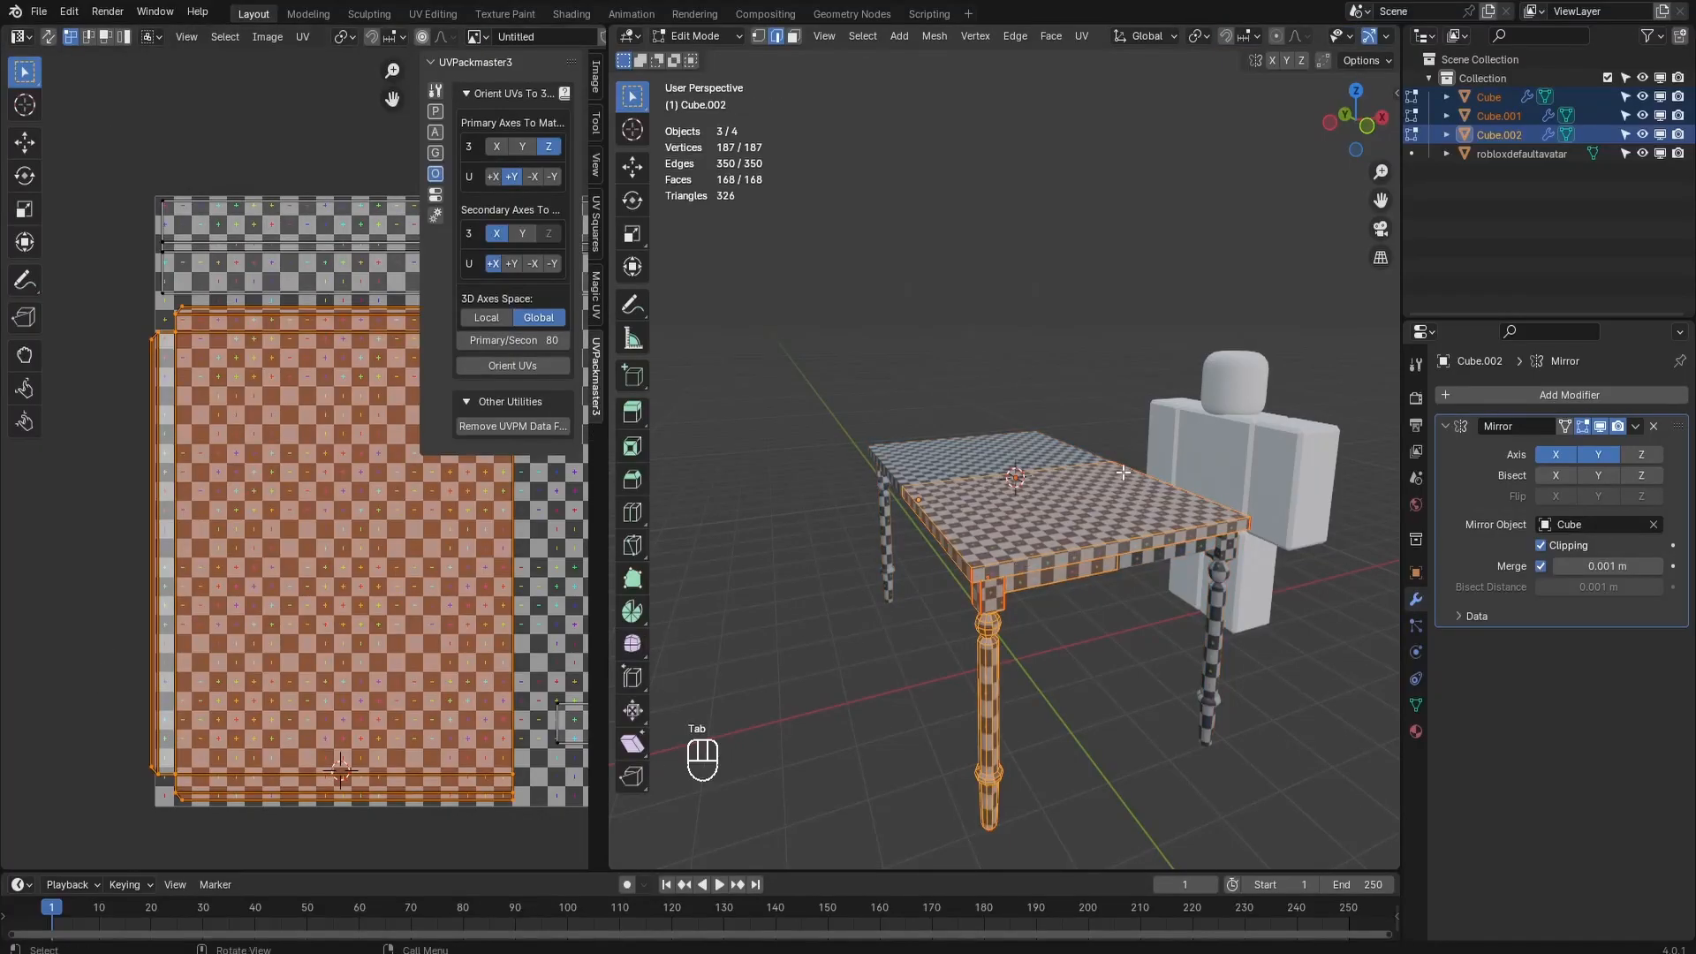
scroll(311, 648, up, 8)
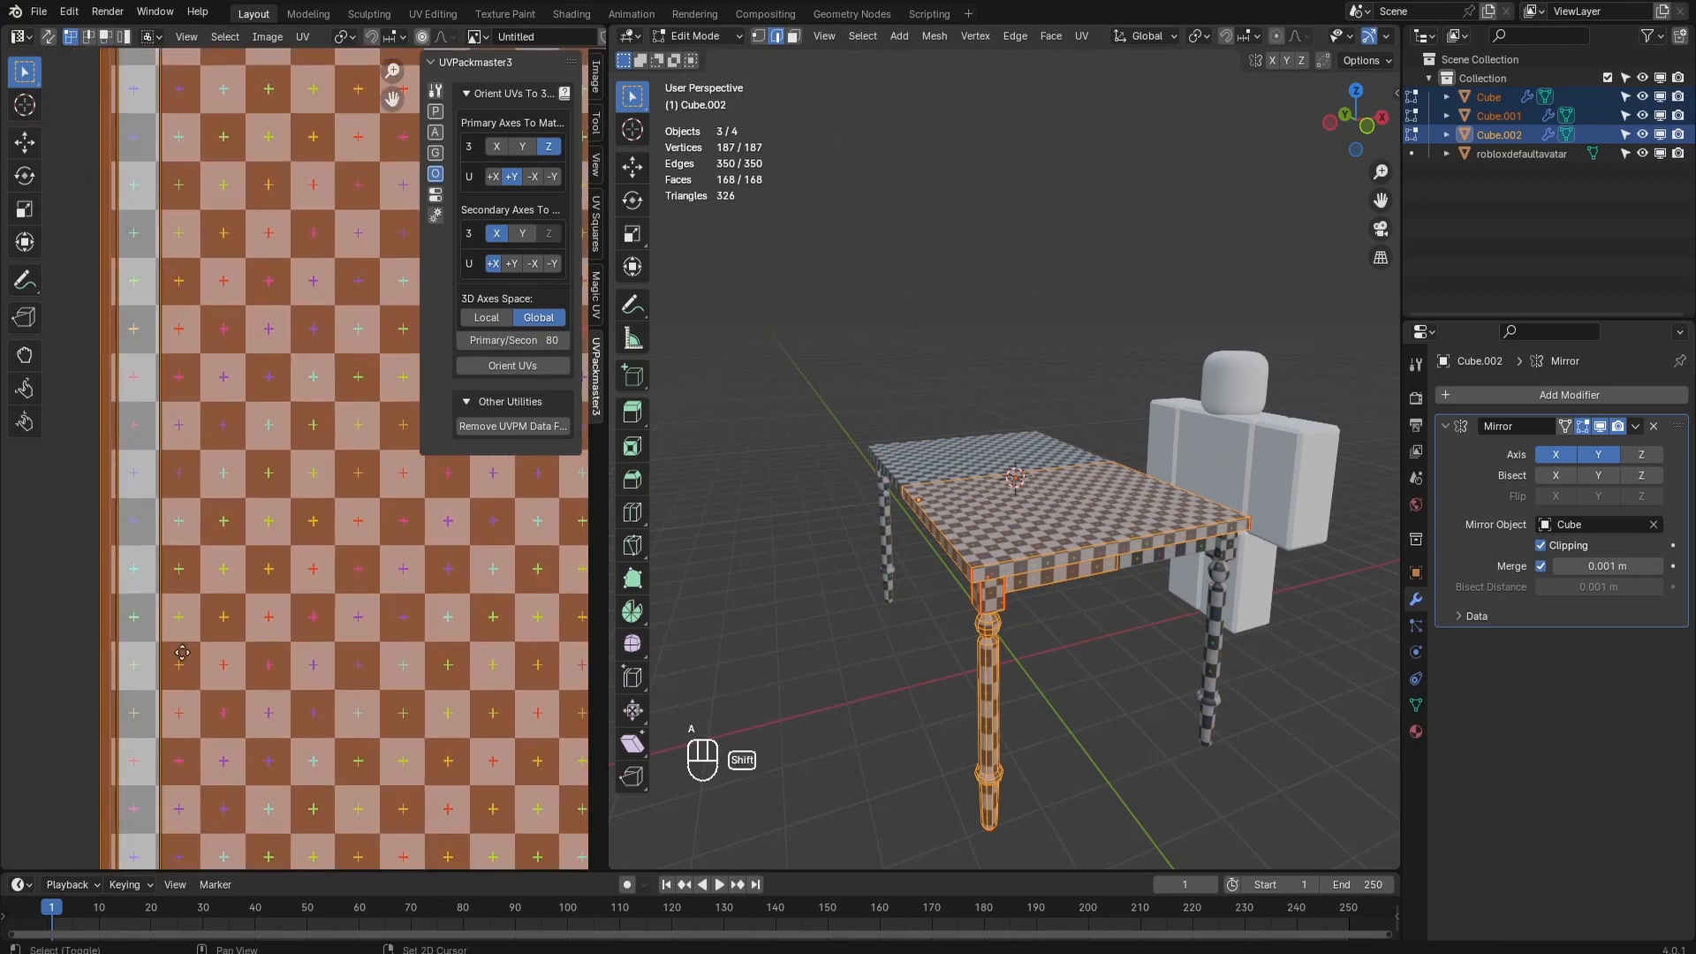
scroll(230, 495, up, 5)
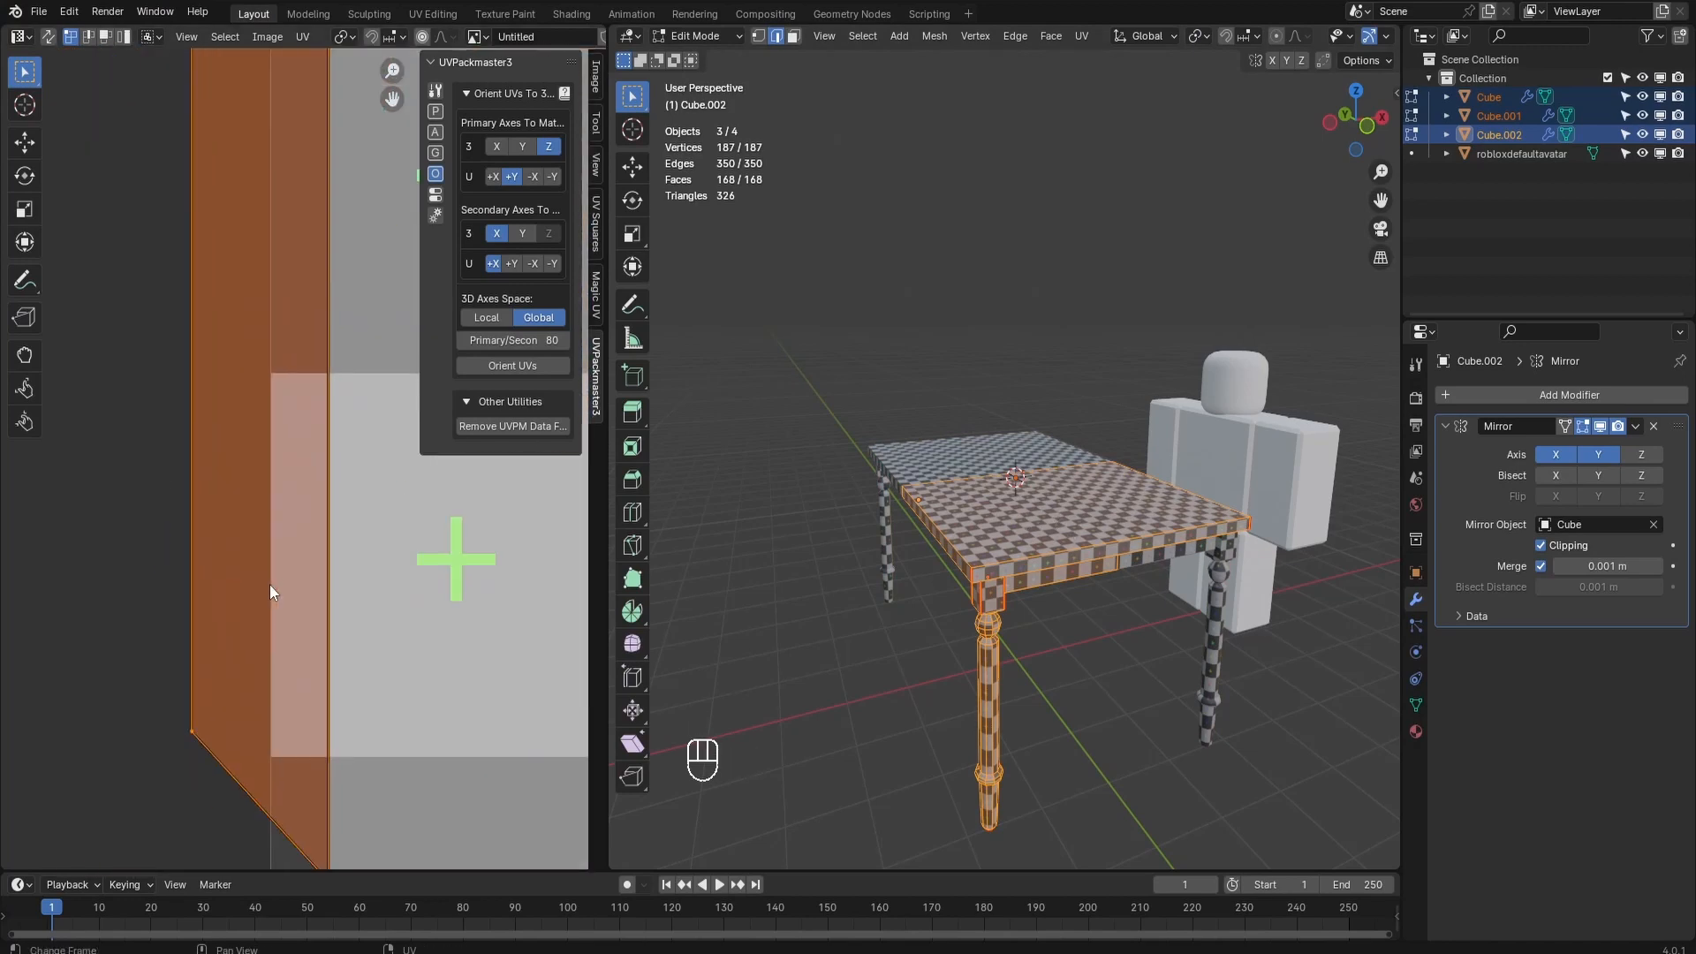
scroll(295, 670, down, 12)
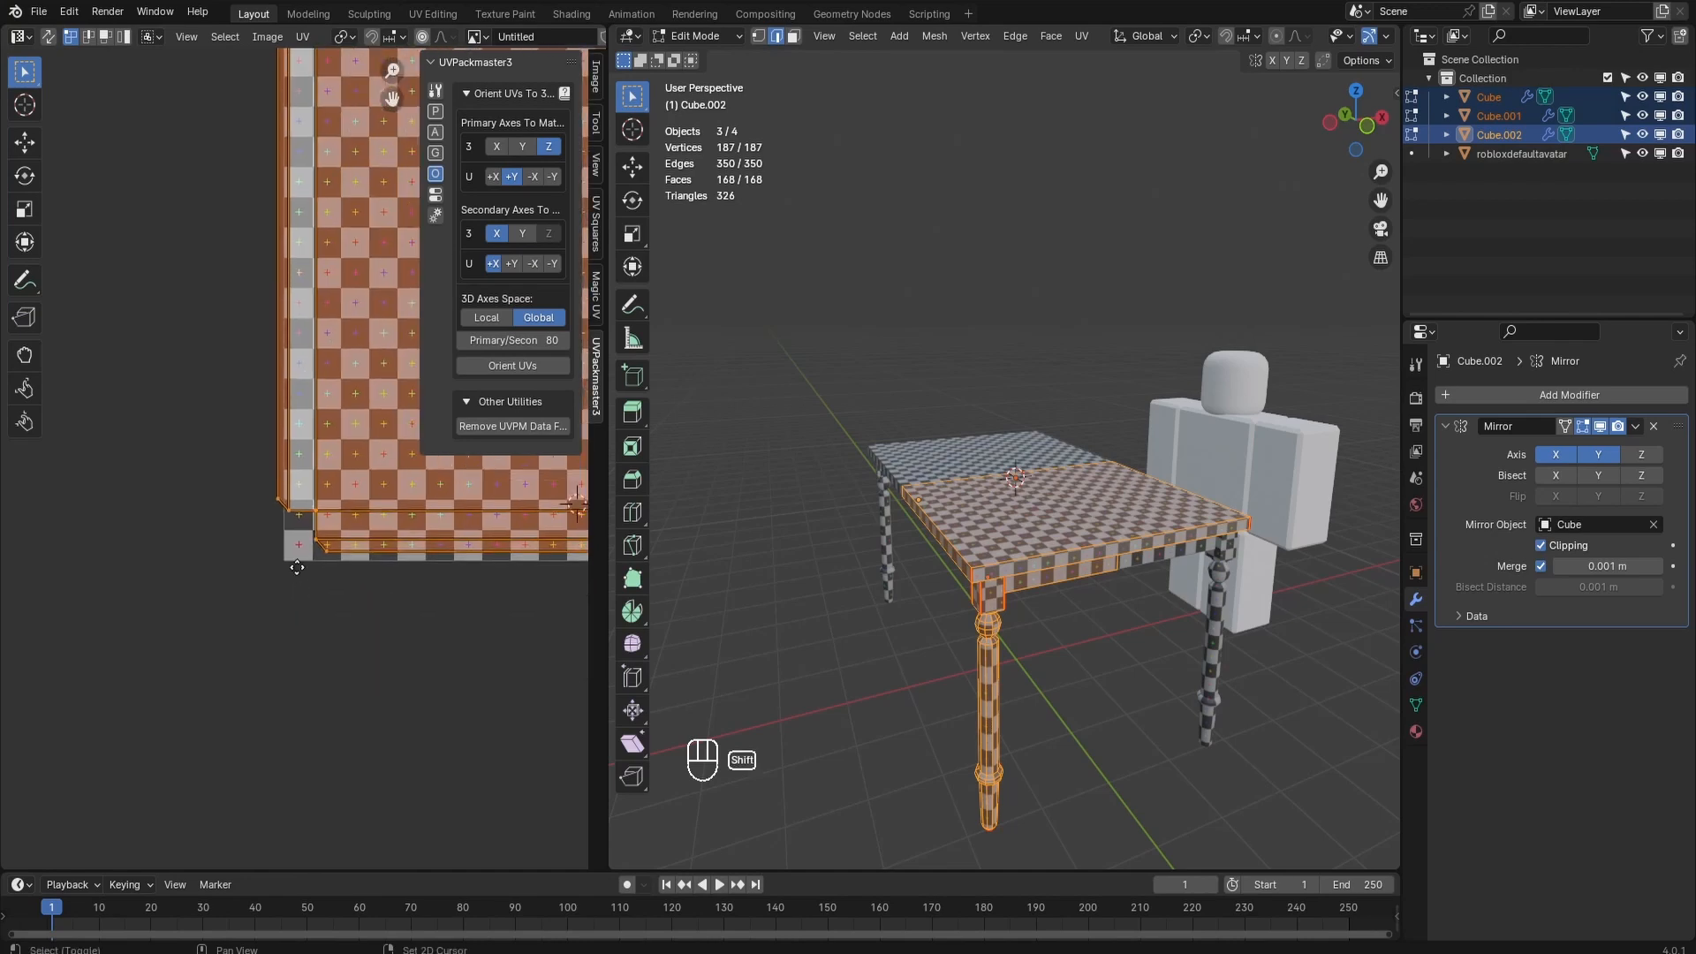
key(g)
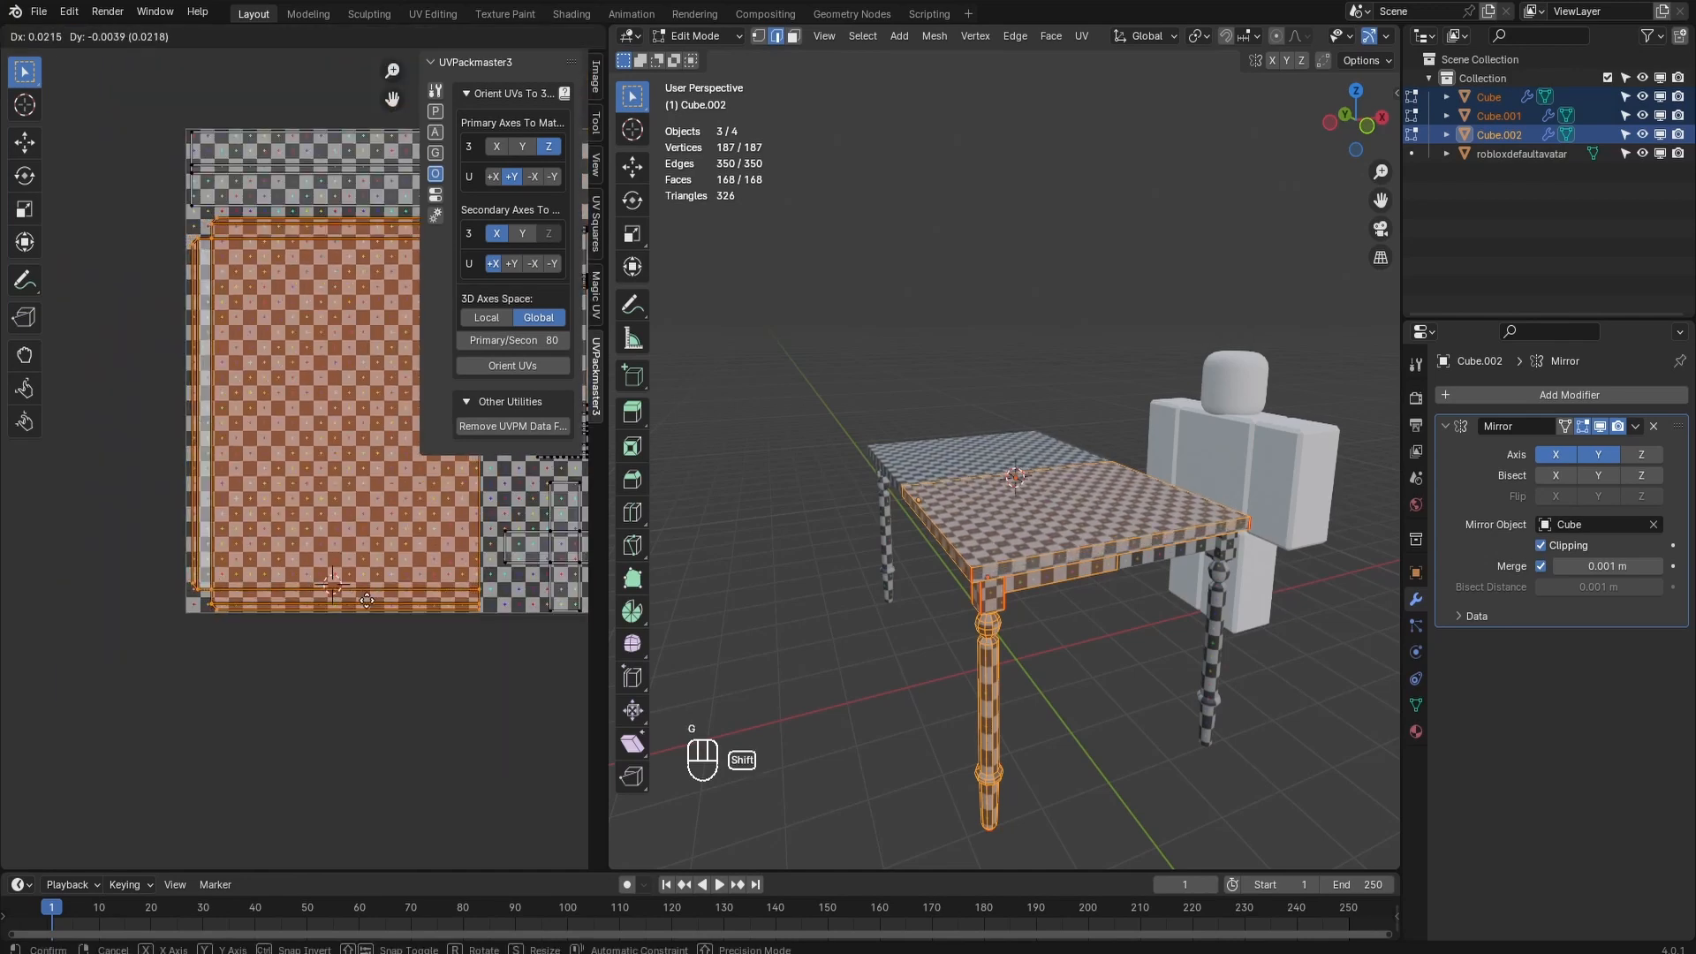
click(349, 584)
middle_drag(417, 566, 399, 642)
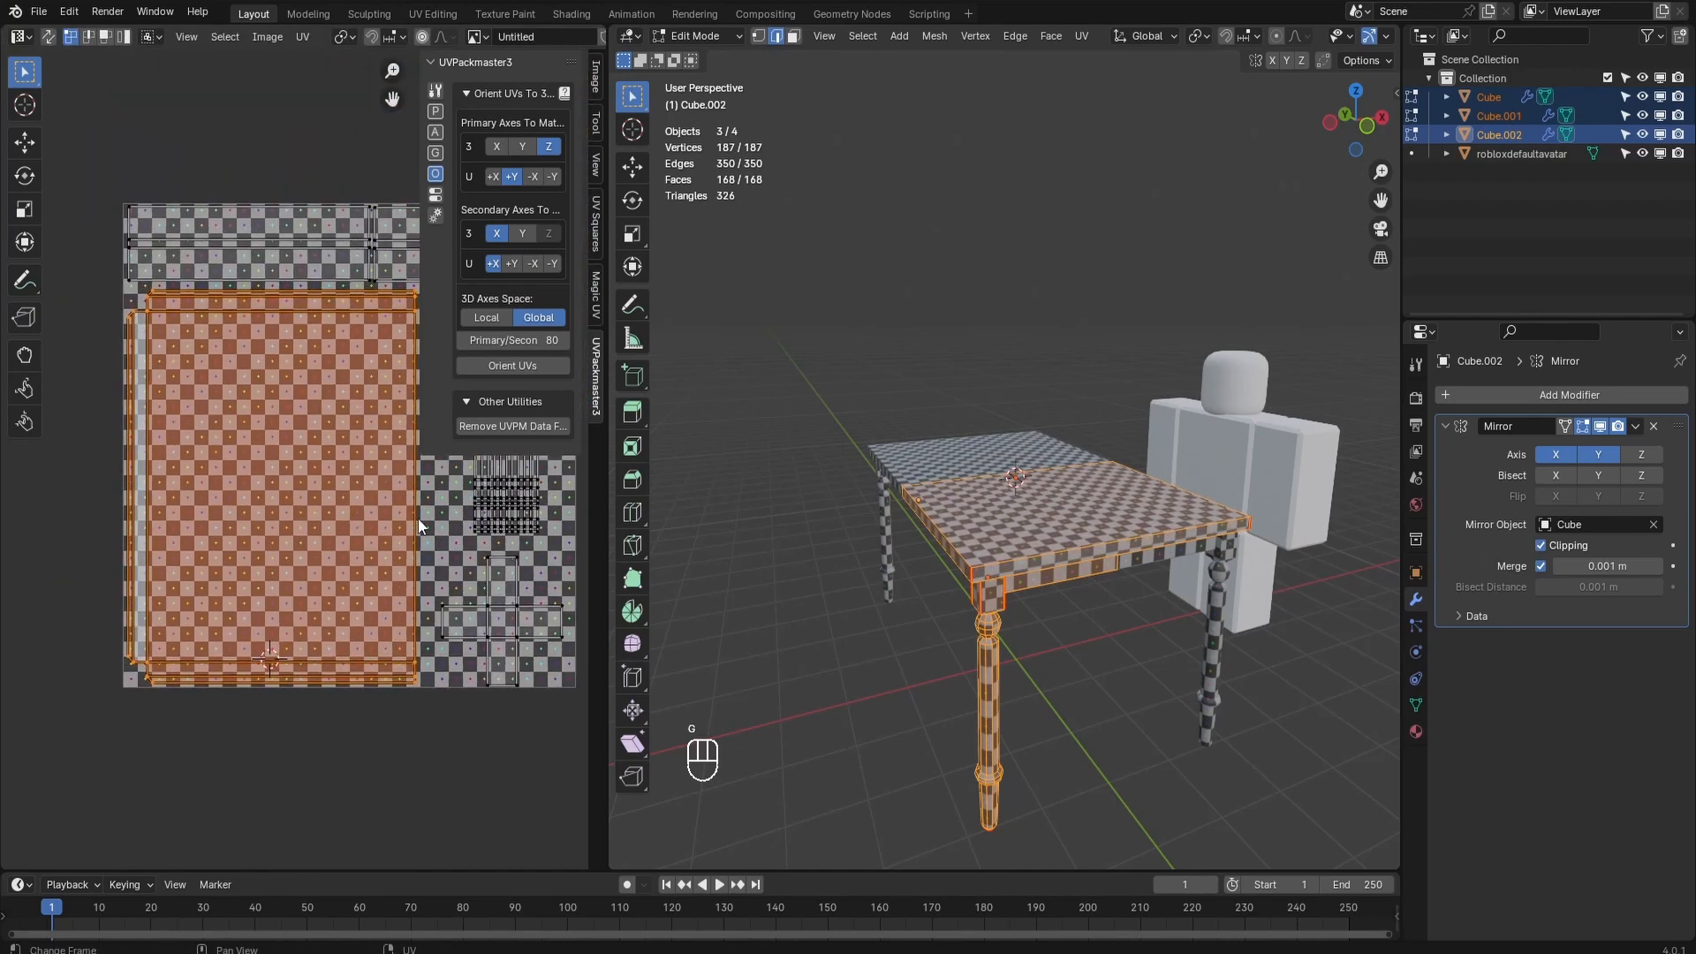
middle_drag(417, 518, 364, 564)
click(452, 629)
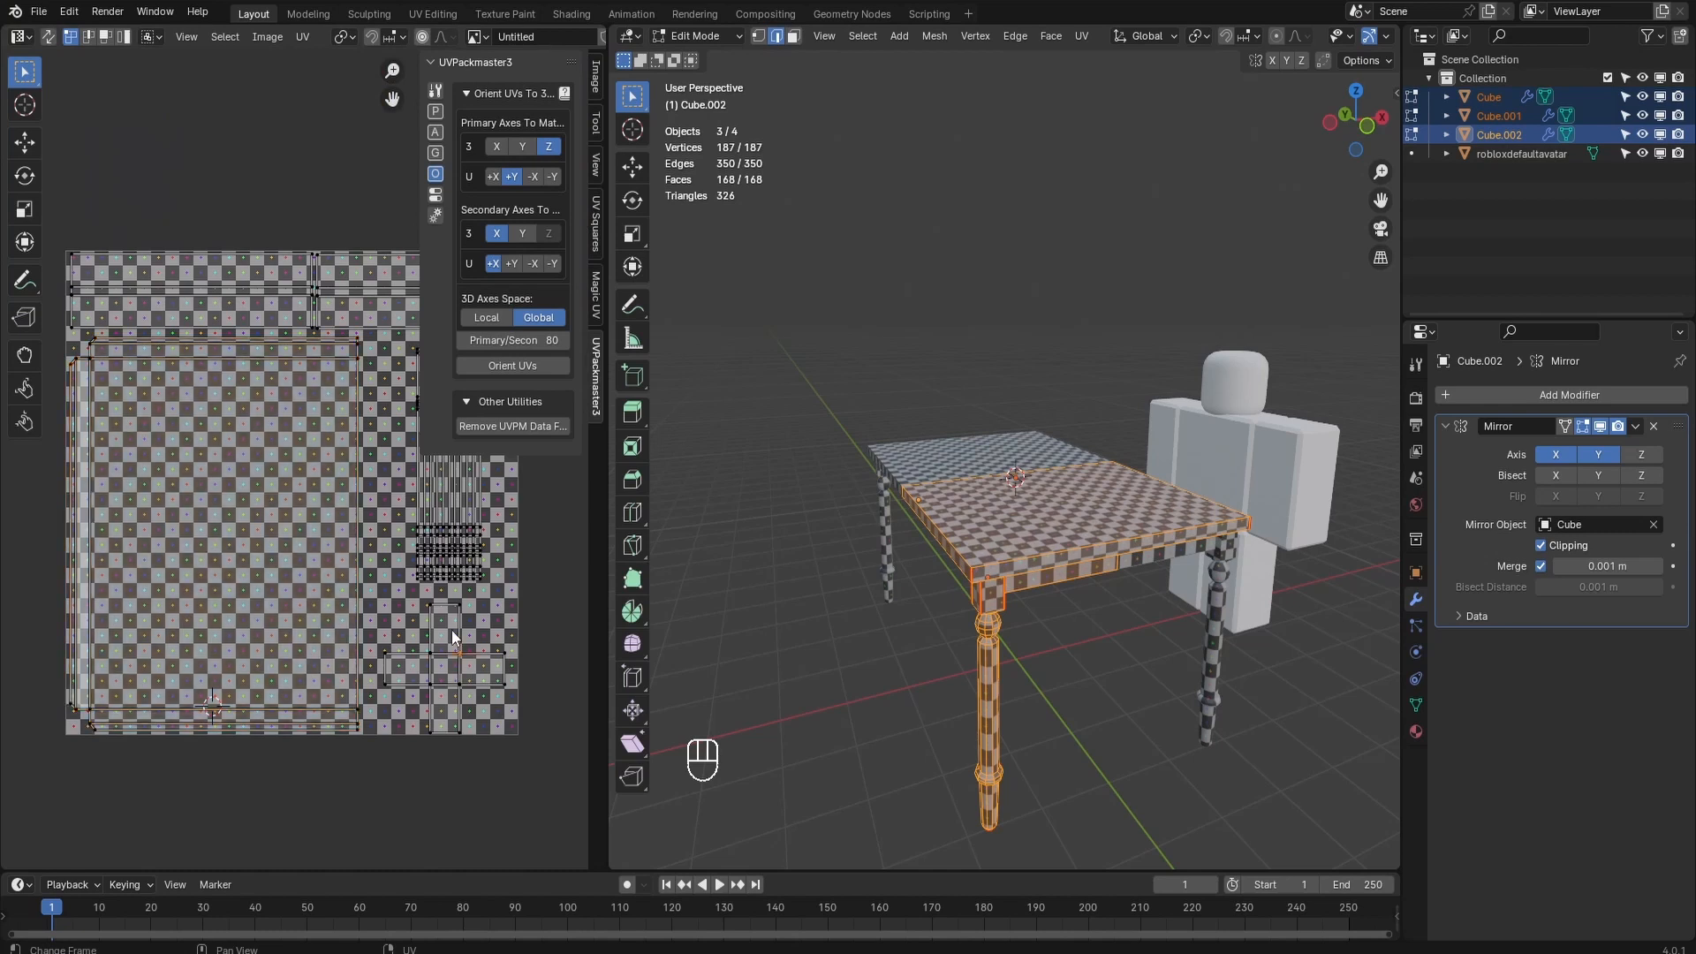
key(l)
key(g)
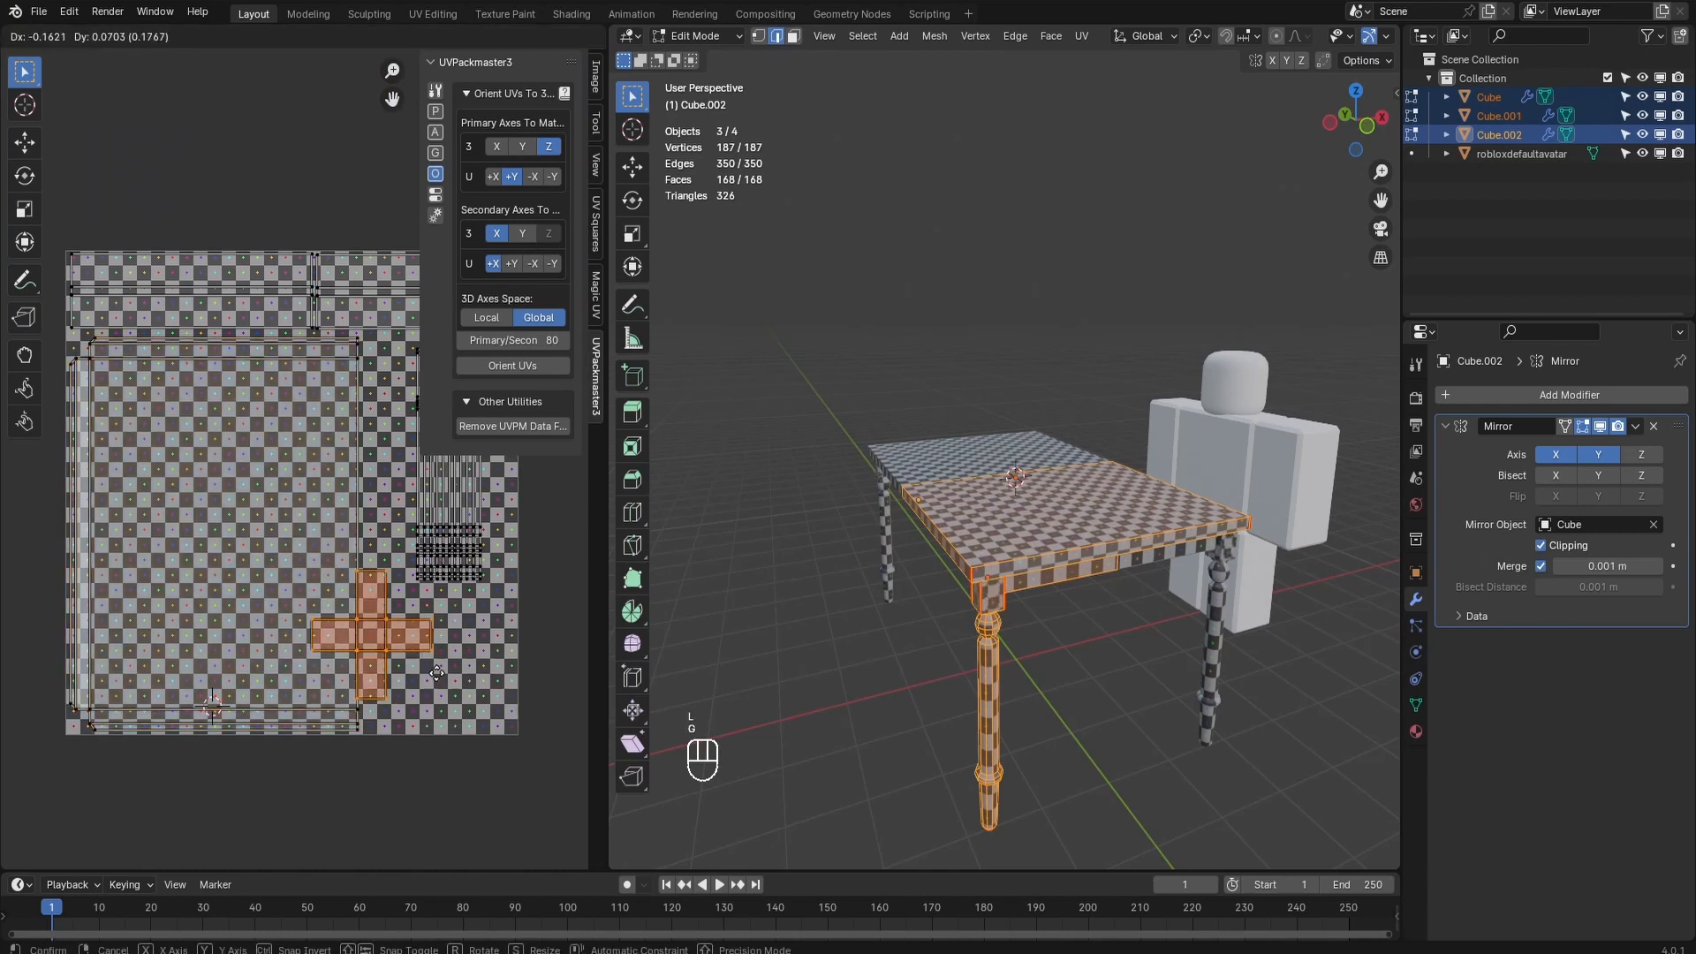
right_click(480, 675)
click(444, 530)
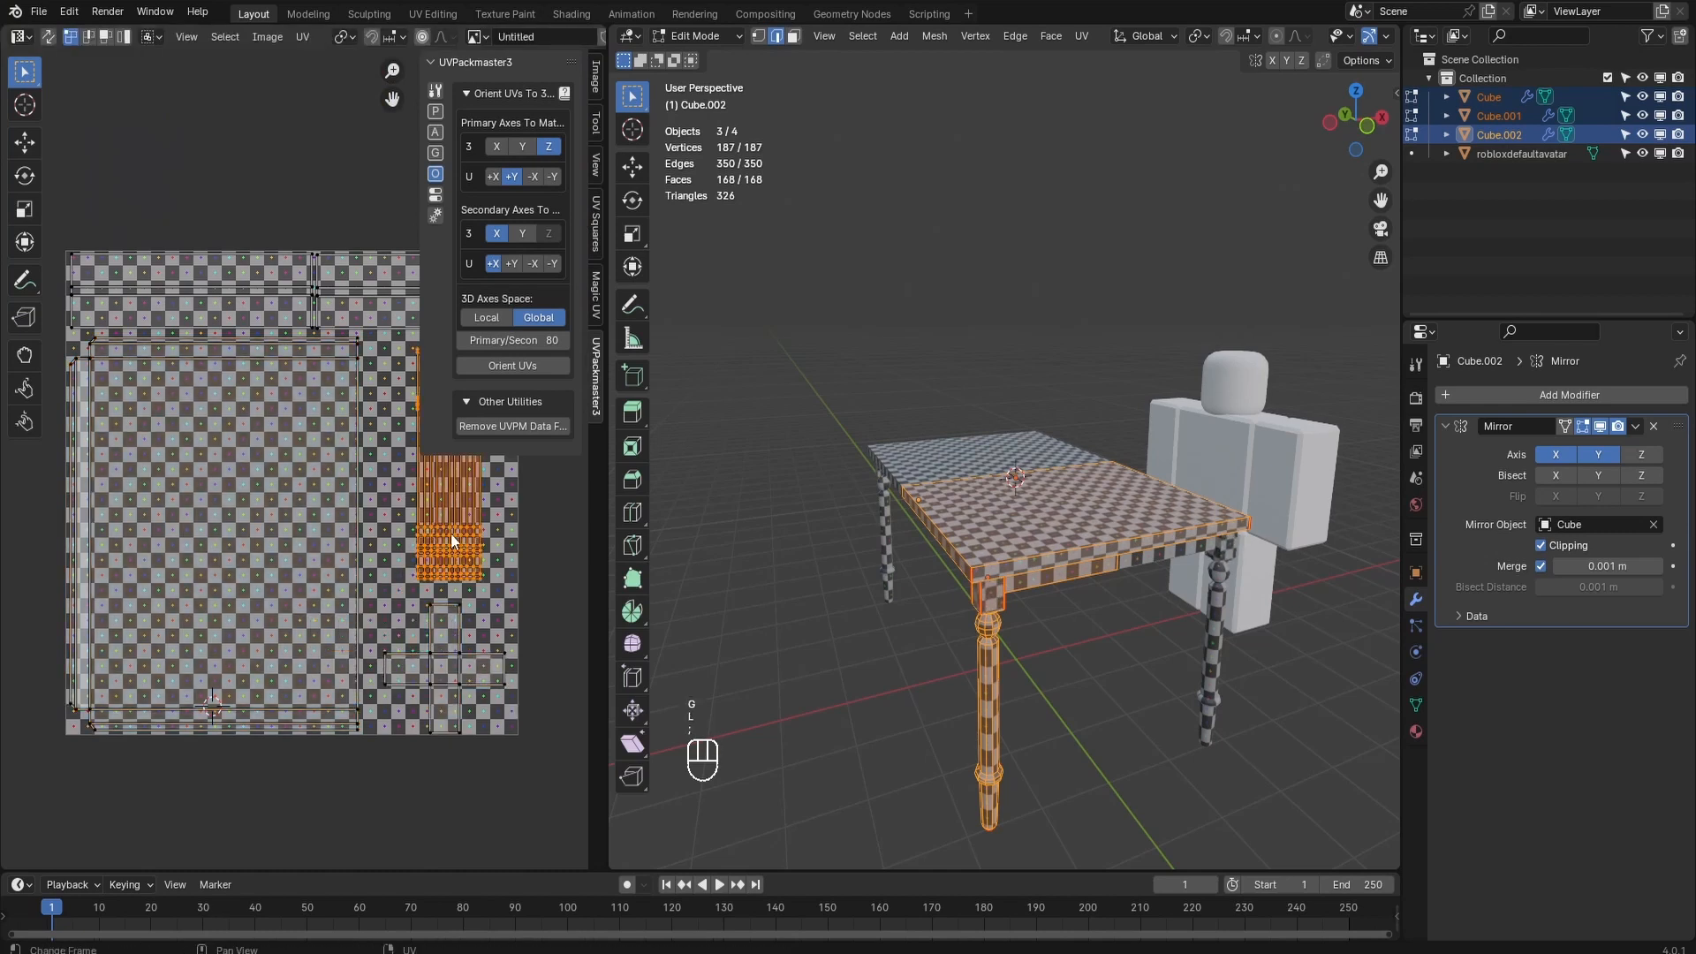
Step: Select the wide UV islands along the tile's upper edge, stretch them along Y and shift them slightly down
click(253, 291)
key(l)
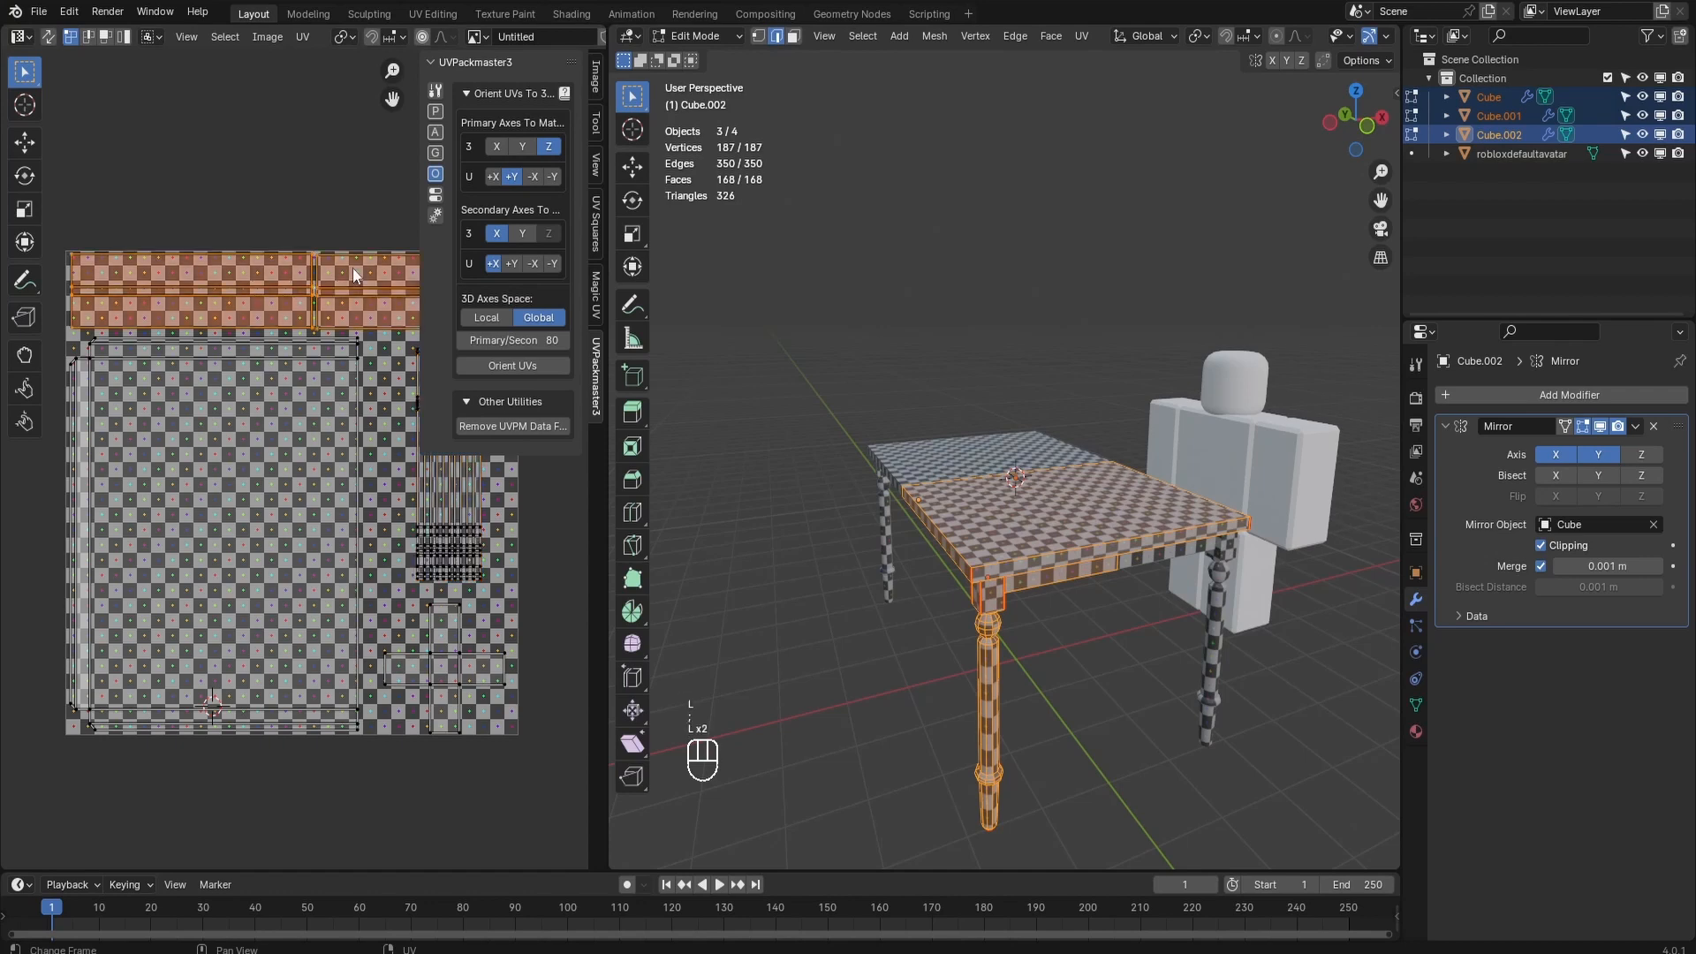
scroll(317, 332, up, 3)
shift+middle_drag(318, 336, 295, 501)
key(s)
key(y)
click(299, 550)
key(g)
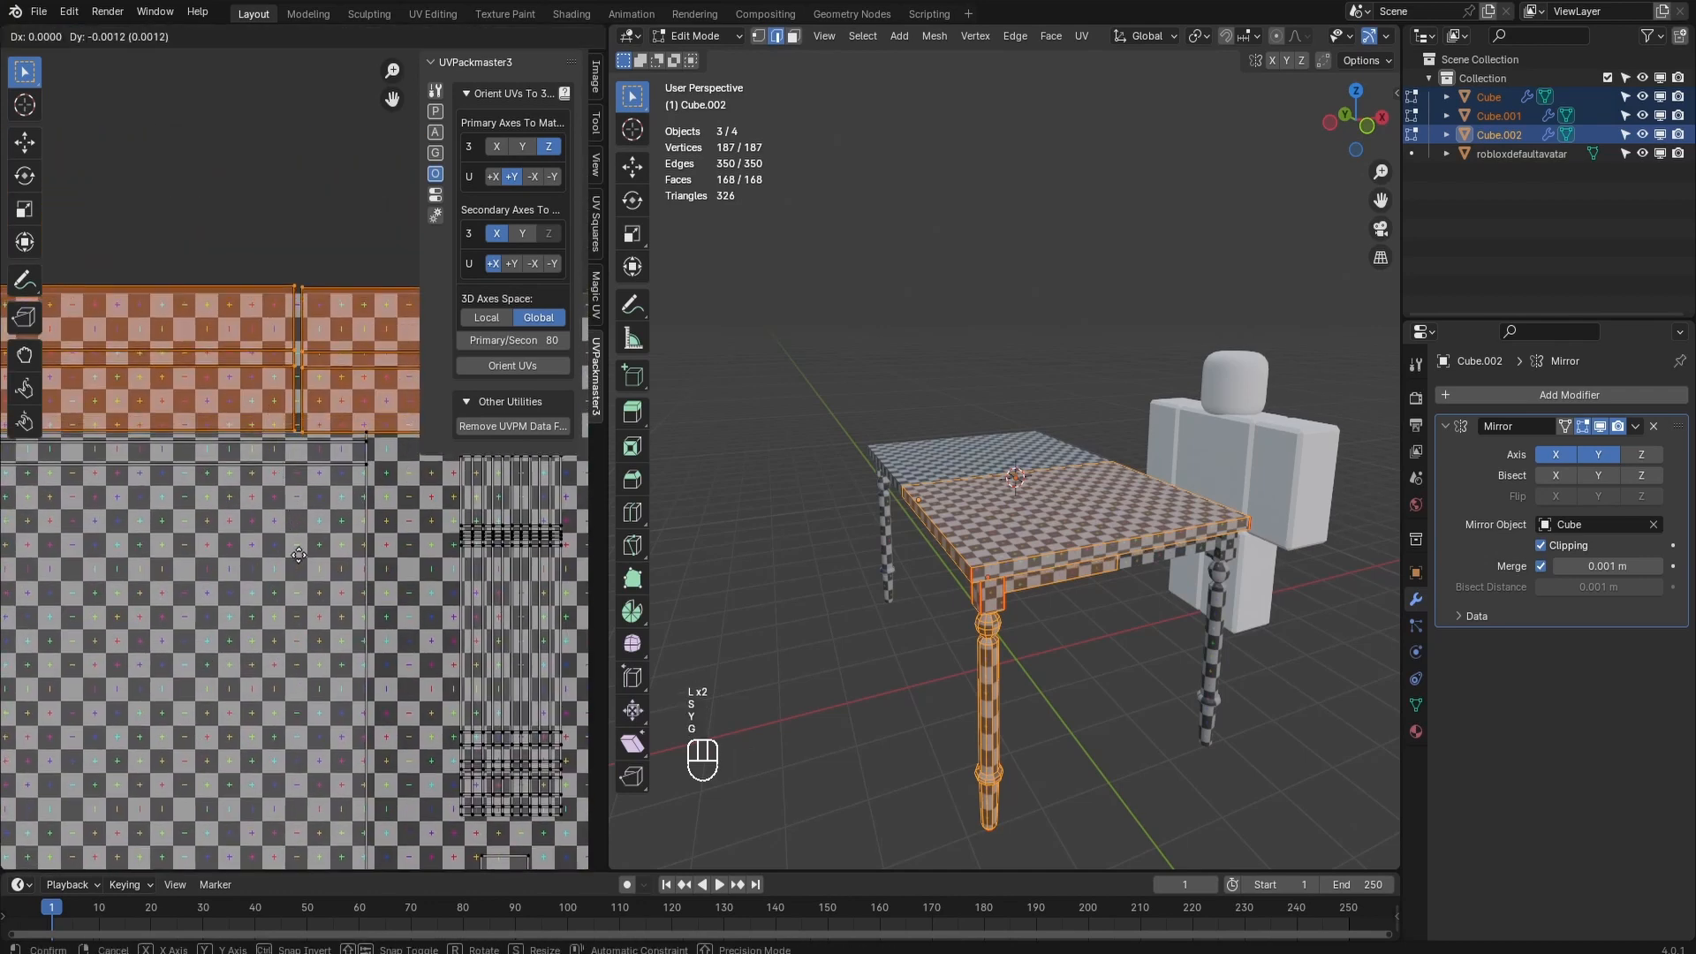
click(298, 579)
Step: Stretch the selected UV islands along Y by about 1.25 so they reach the UV tile's upper edge, and hide the UV editor sidebar
scroll(347, 510, down, 2)
key(g)
key(y)
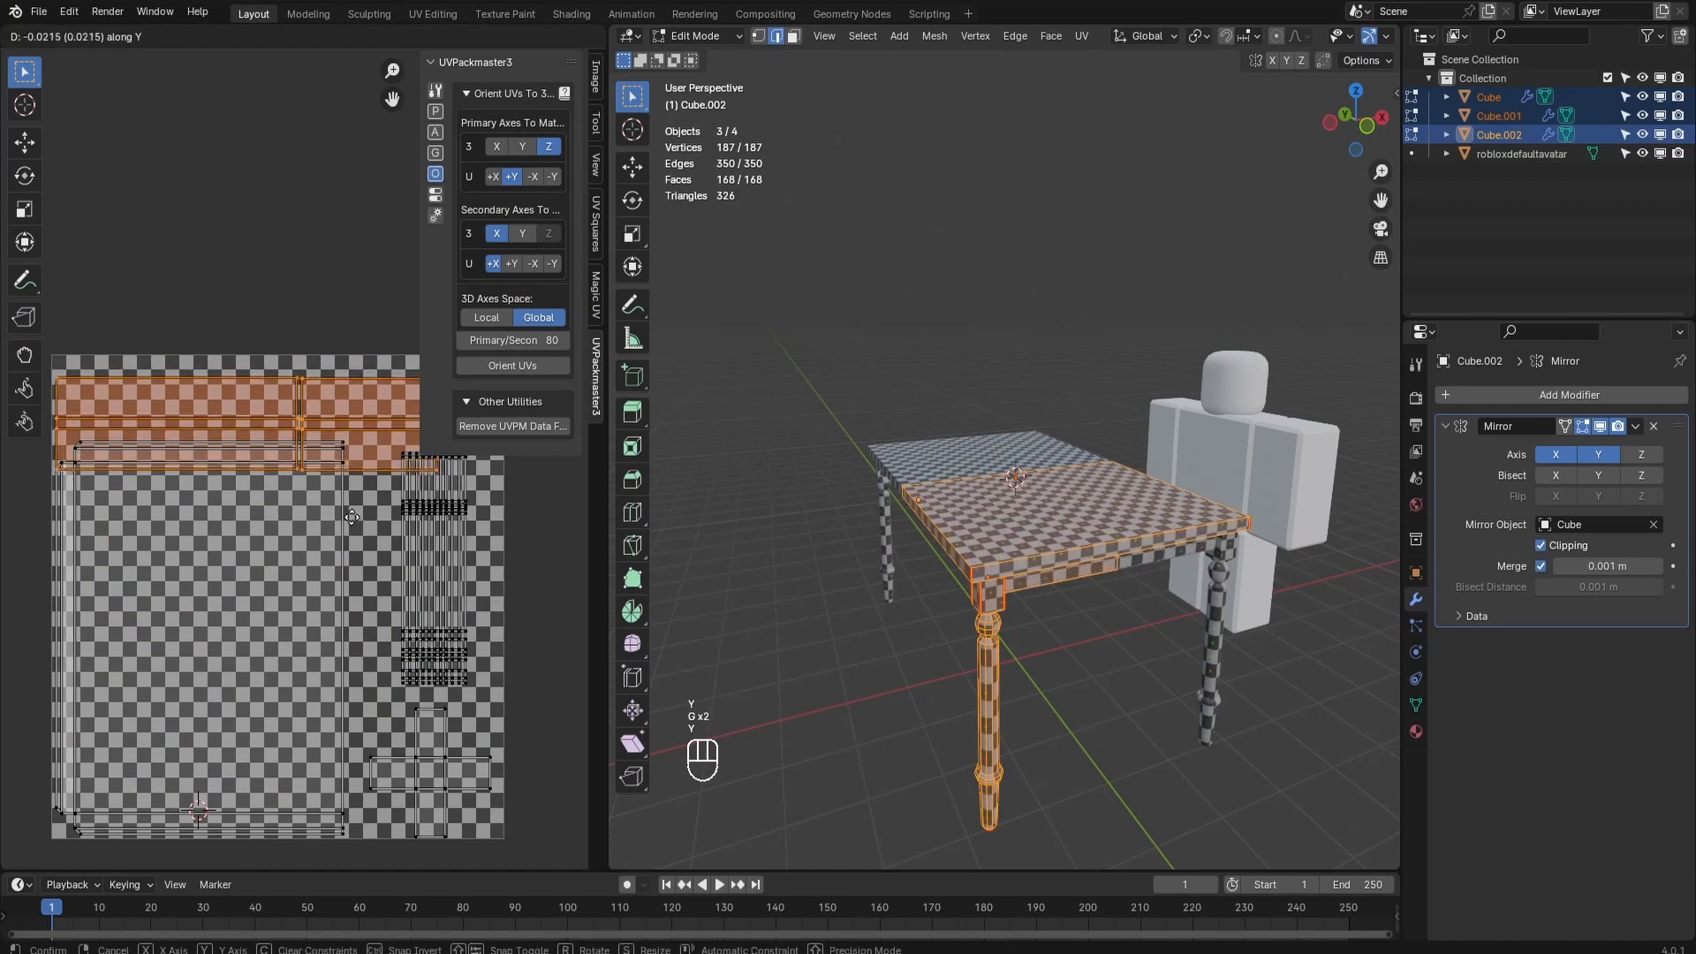
right_click(357, 536)
key(s)
key(y)
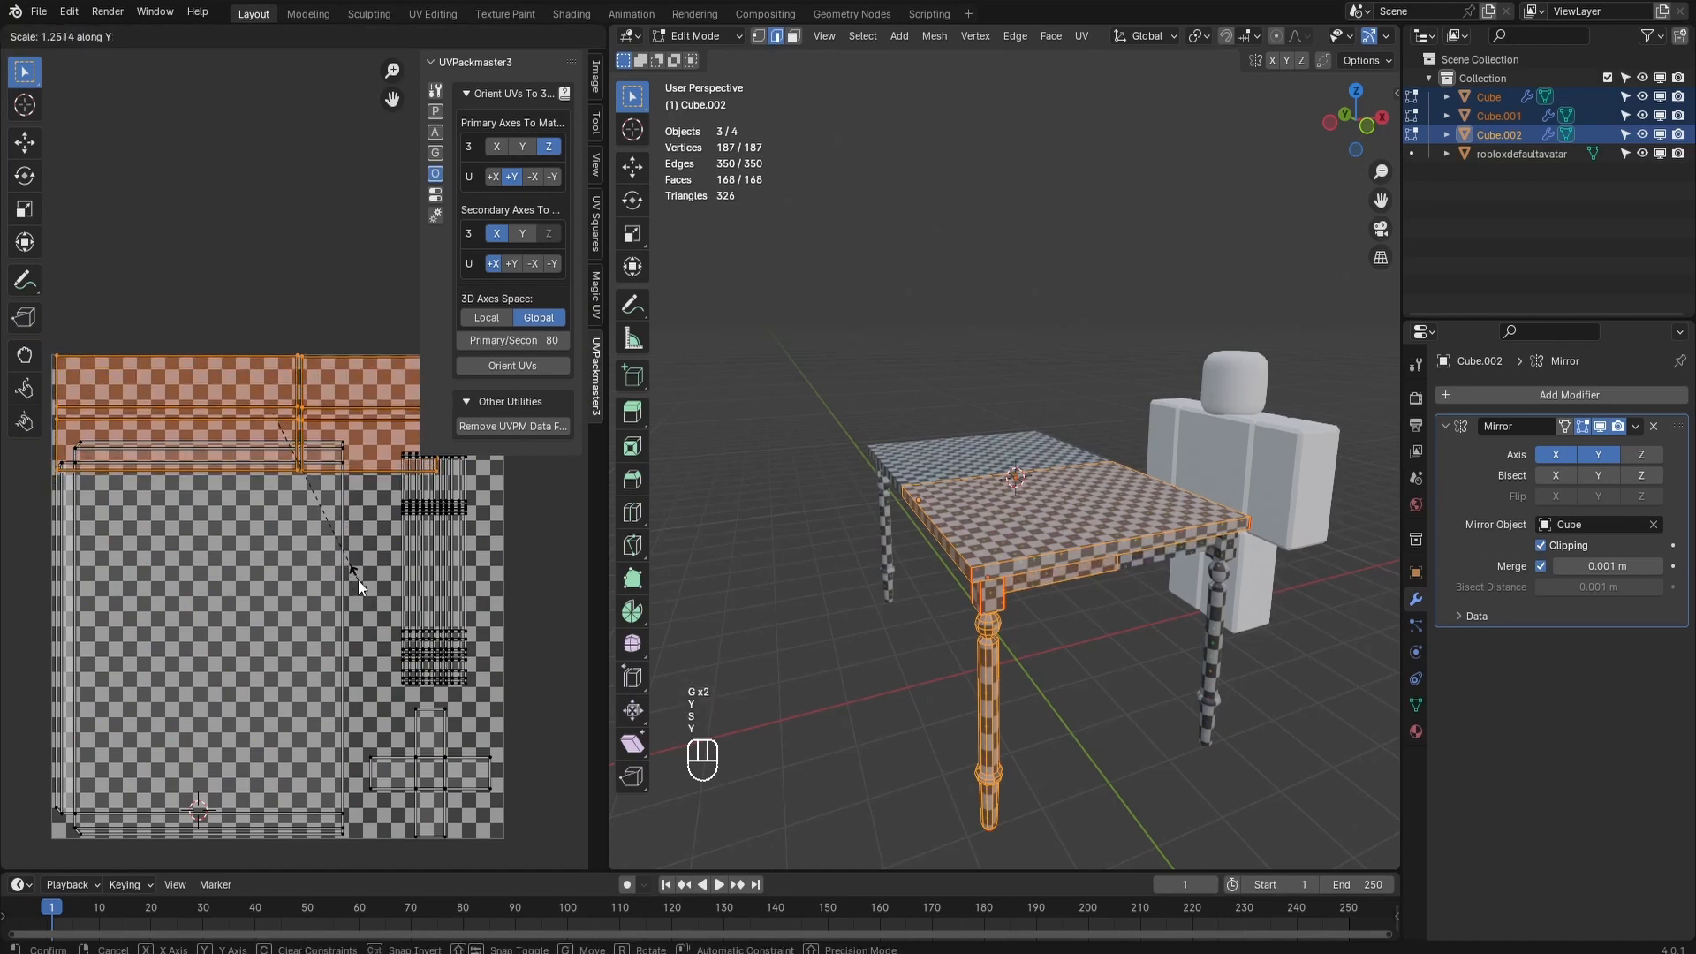
click(358, 579)
key(Tab)
key(Tab)
key(n)
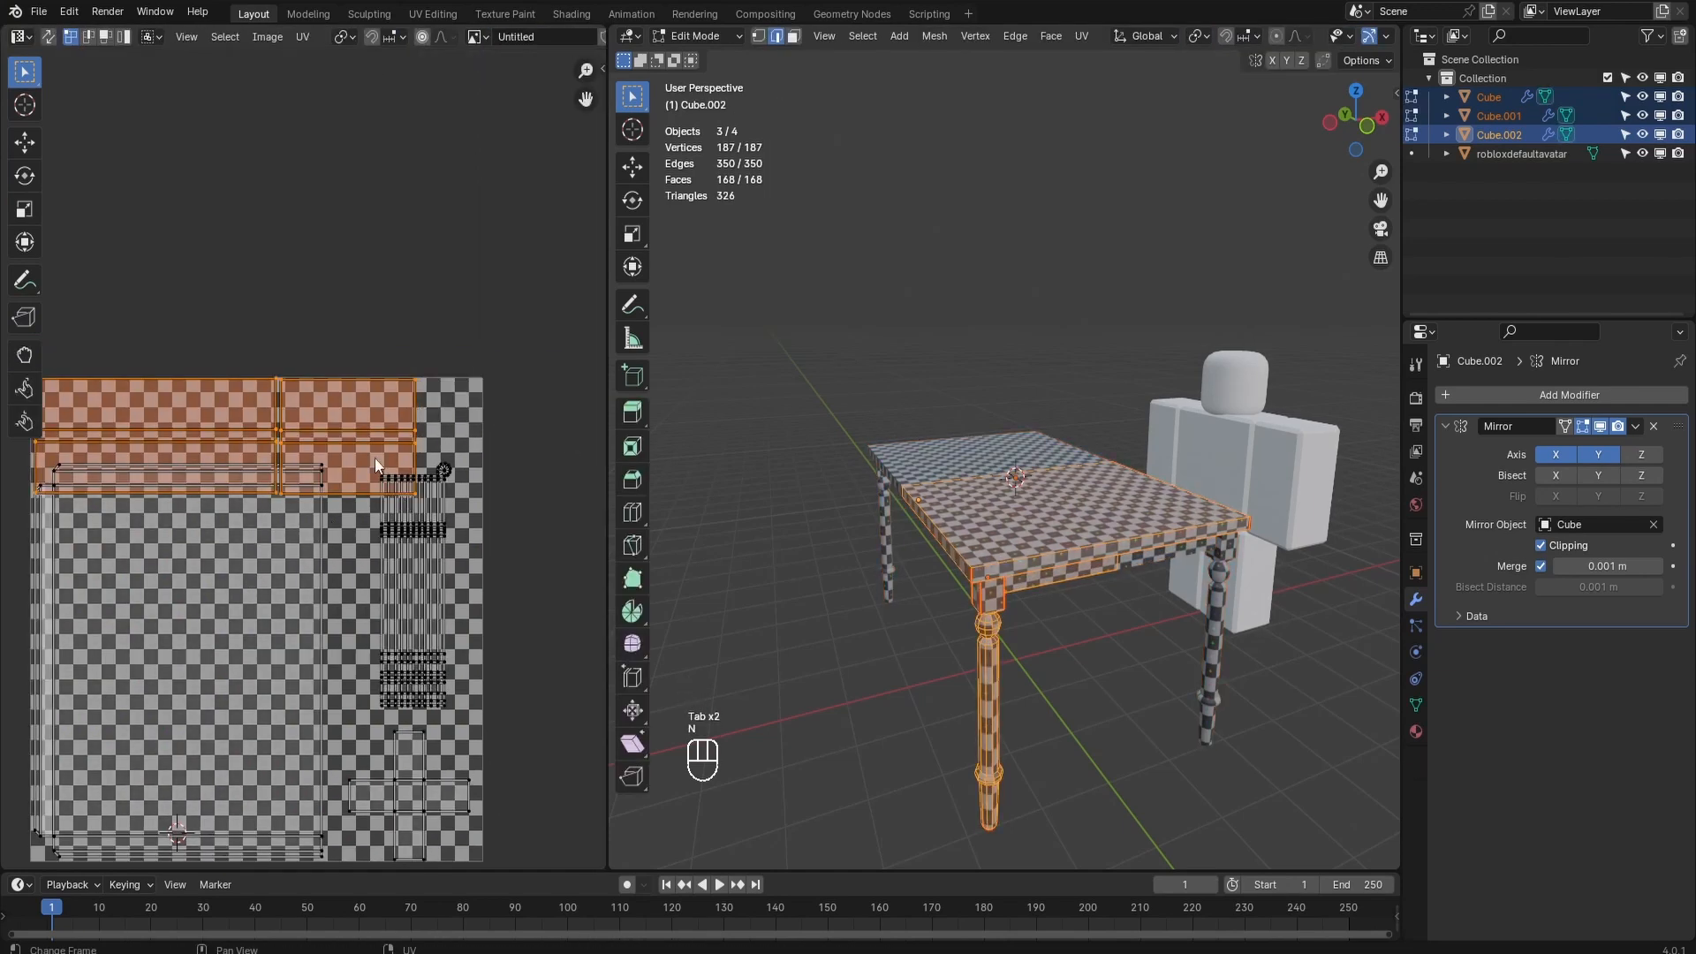
scroll(416, 495, up, 4)
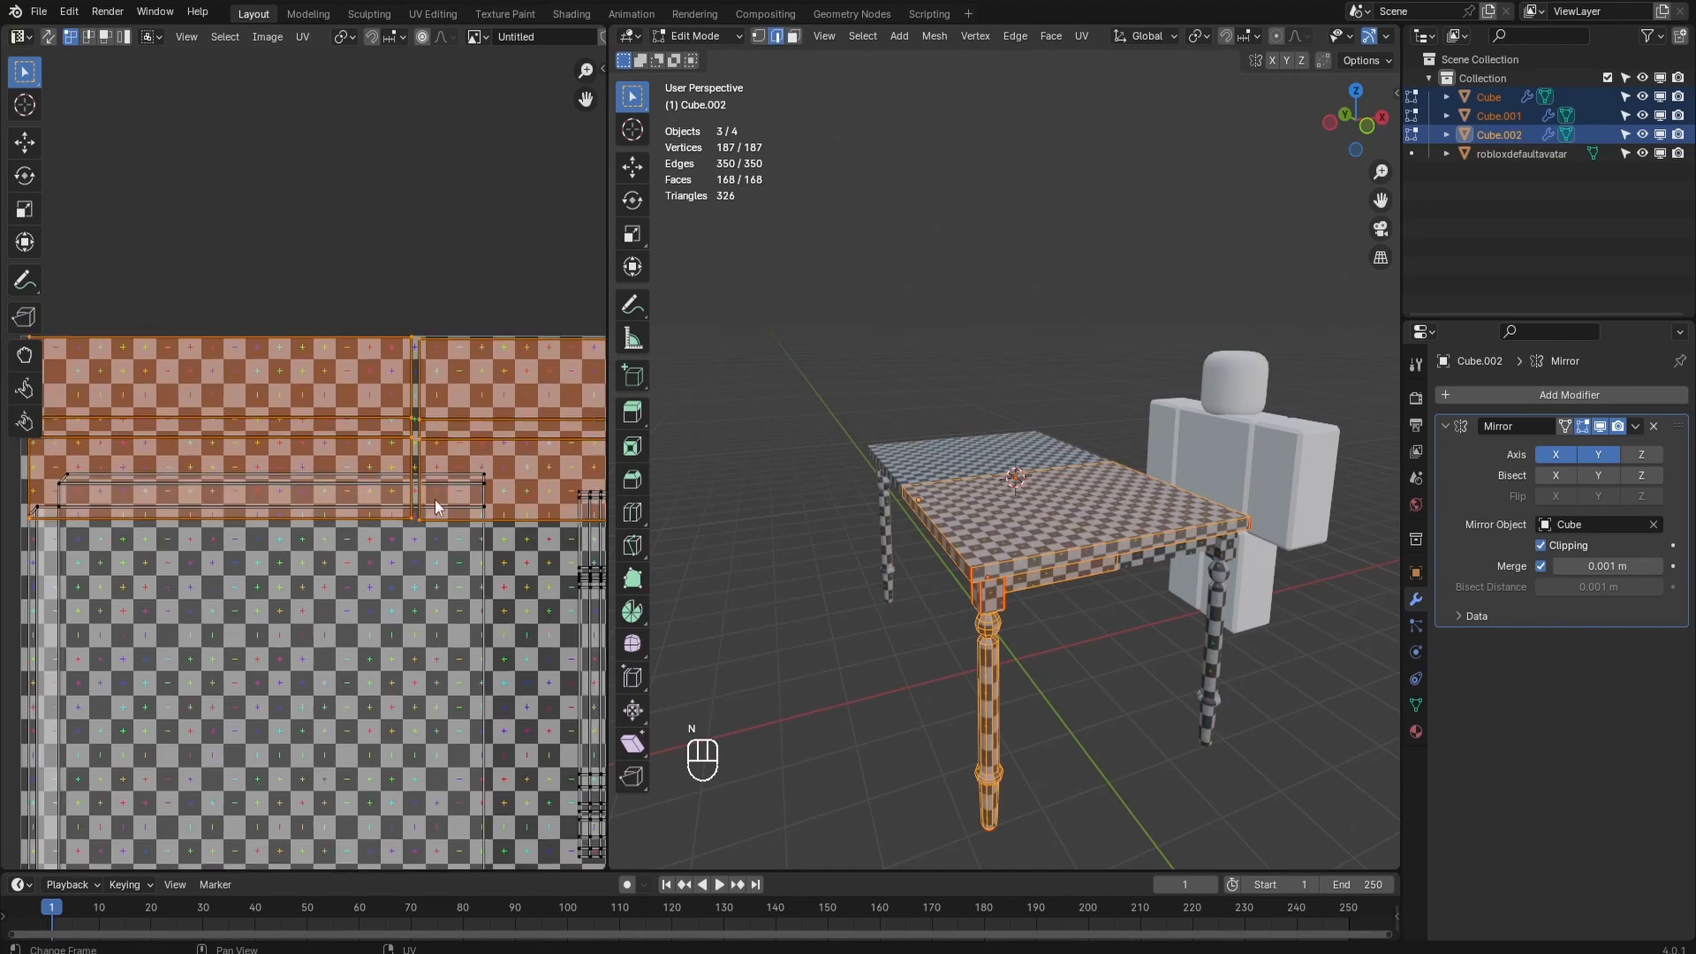
Step: Export the selected table objects as FBX over the existing Table.fbx in D:\Work\Roblox\Tutoring
key(Tab)
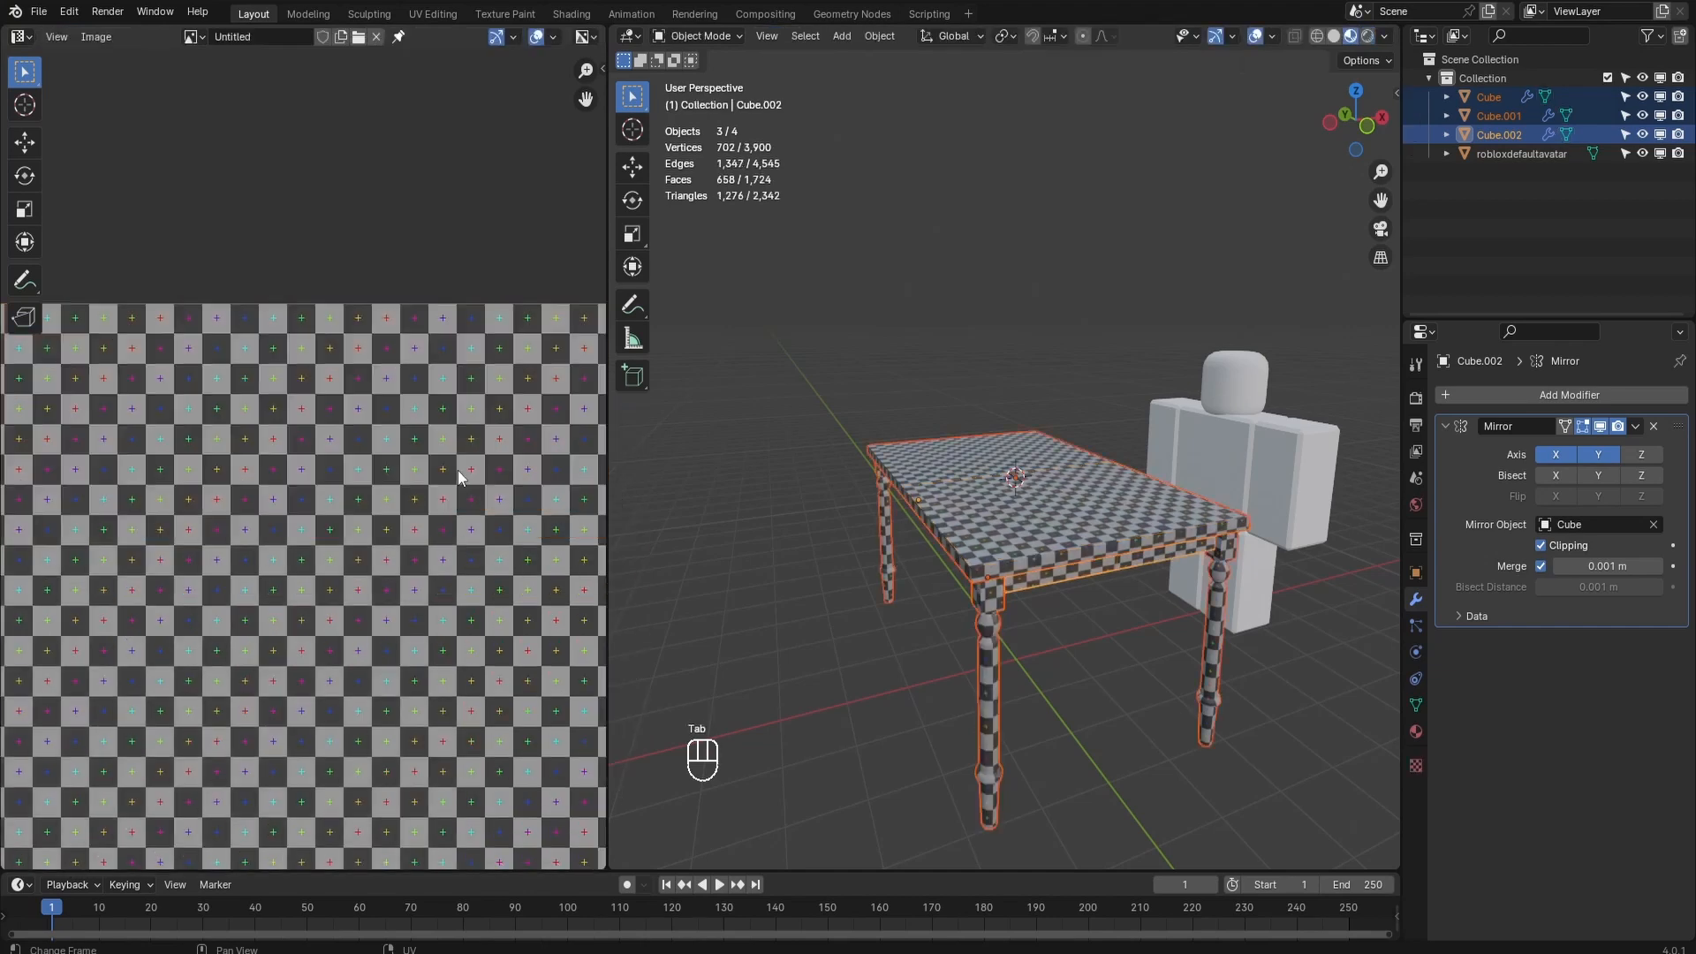
click(41, 9)
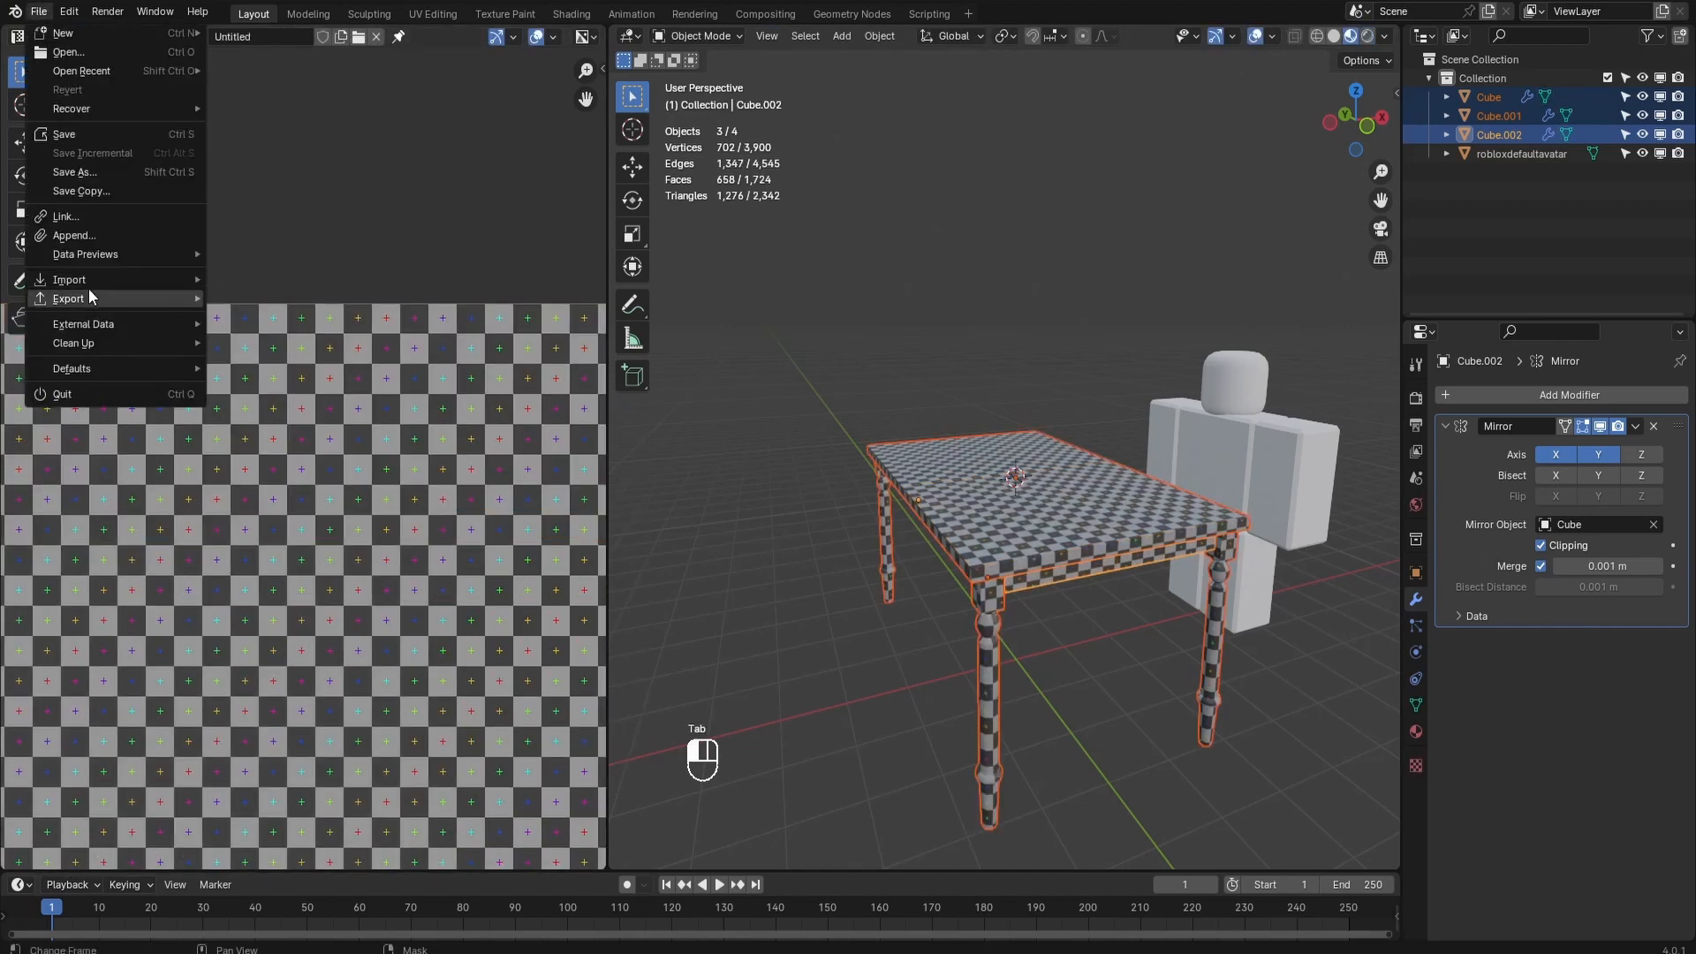
mouse_move(89, 295)
click(315, 477)
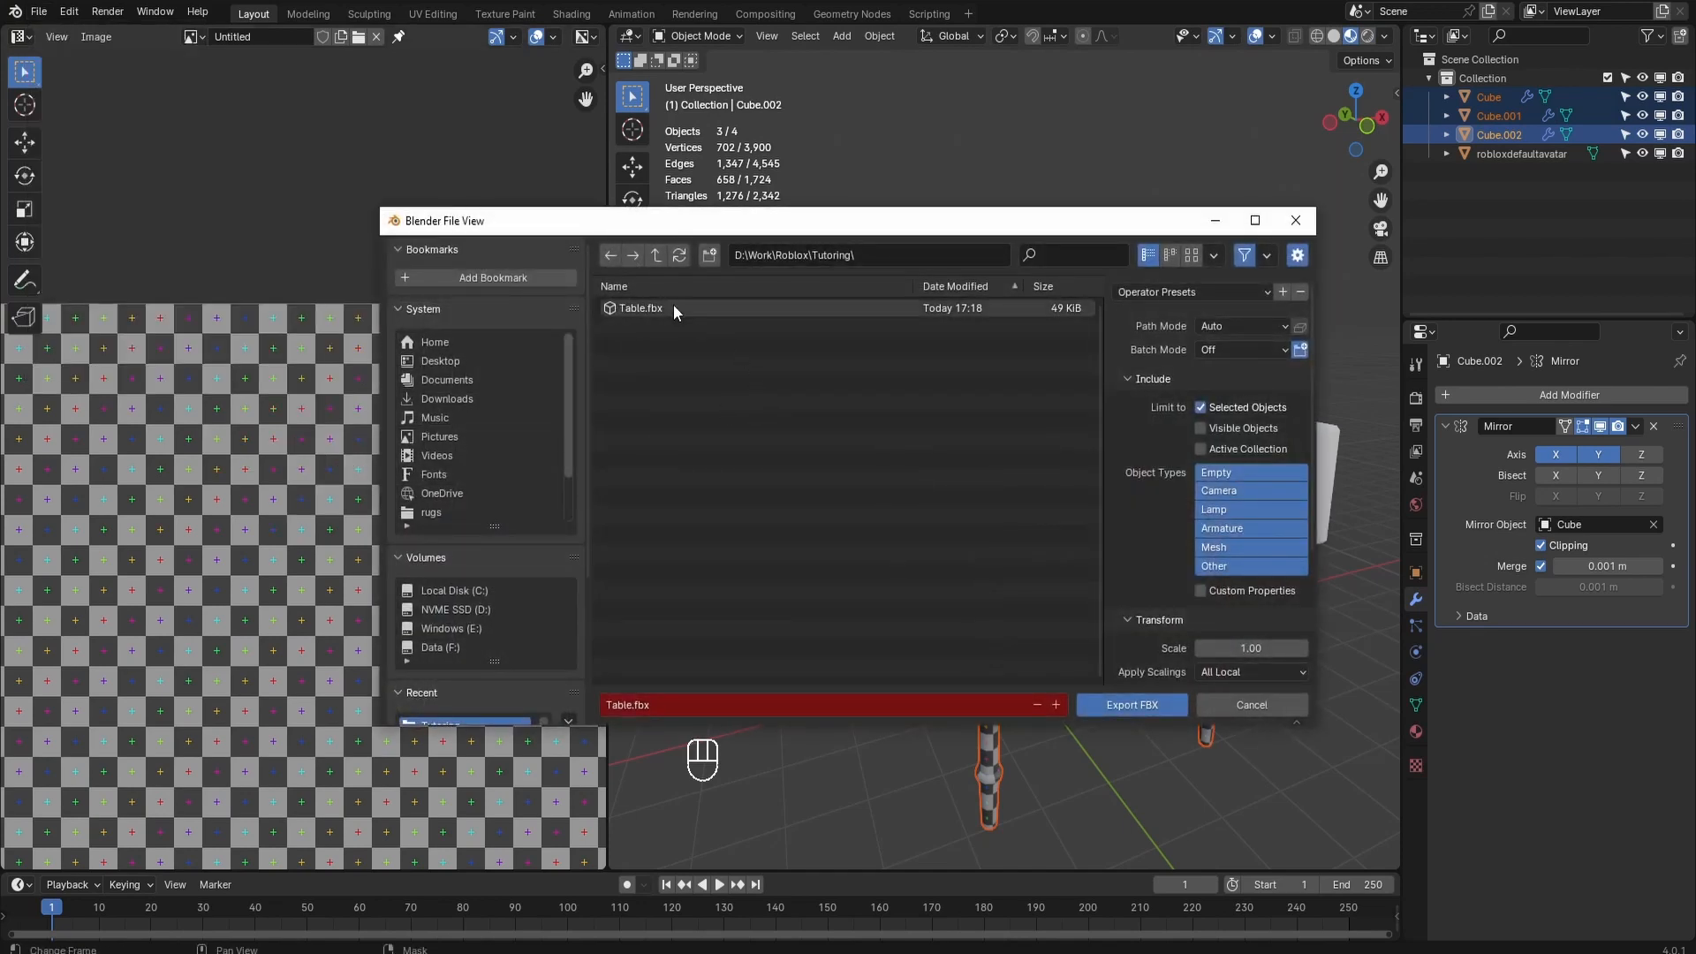
double_click(665, 302)
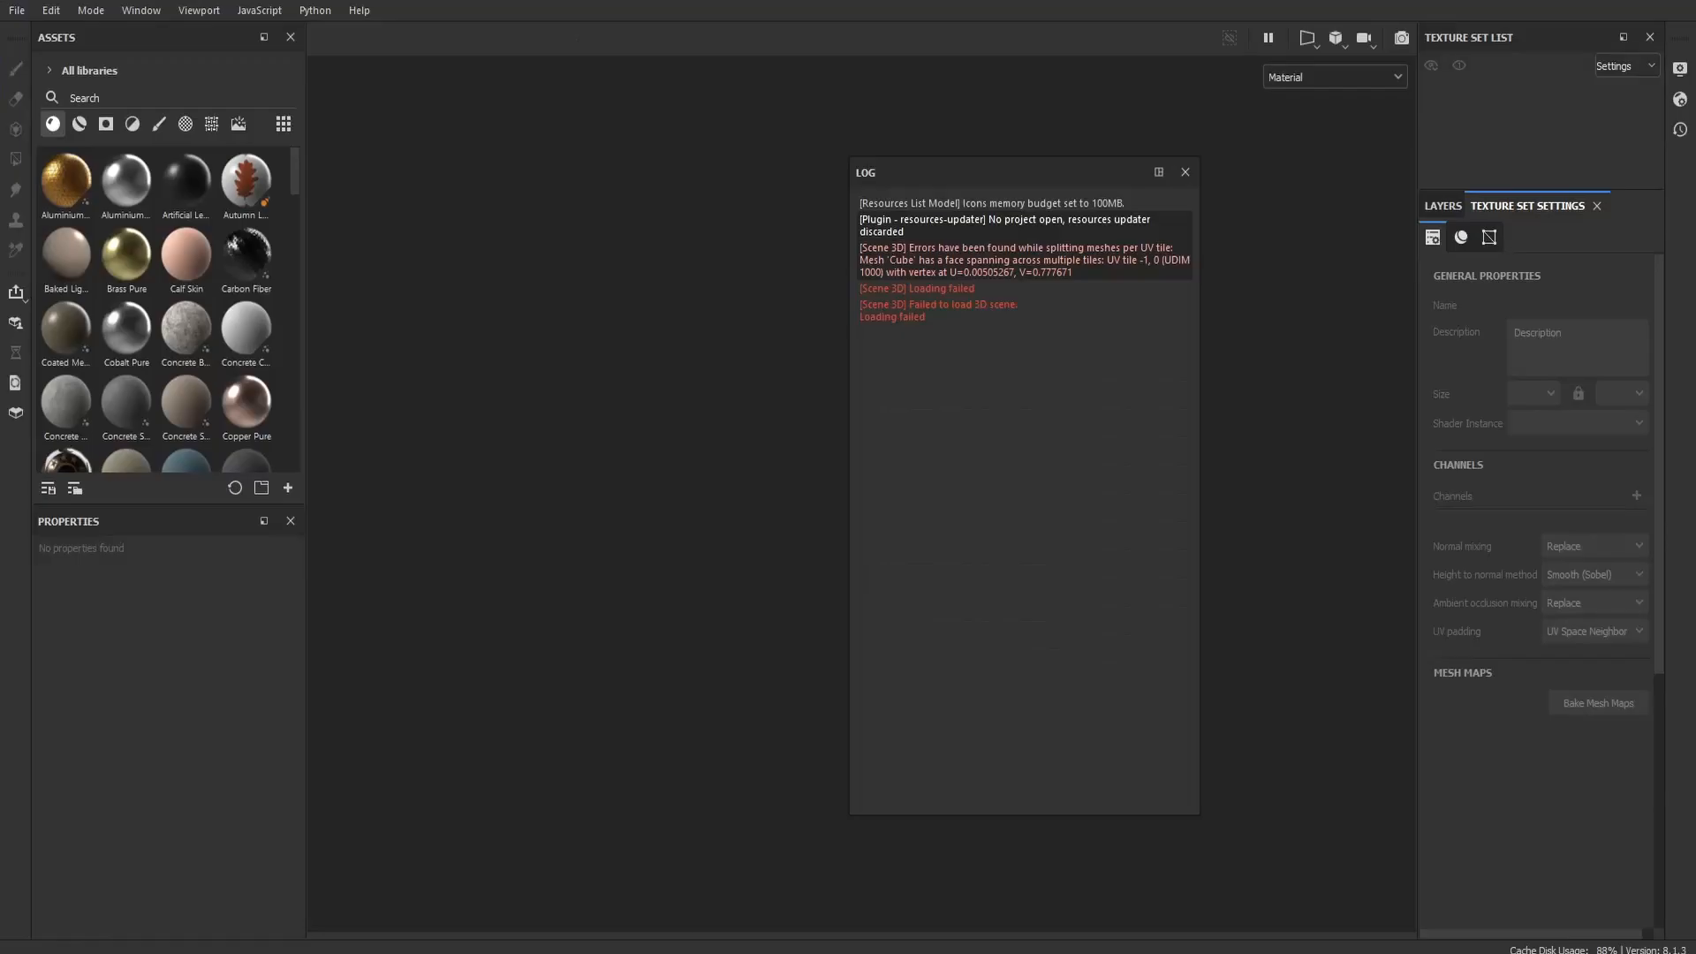
Step: Switch to Substance 3D Painter and set up a new project with the OpenGL normal map format and a 4096 document resolution
click(16, 10)
click(159, 36)
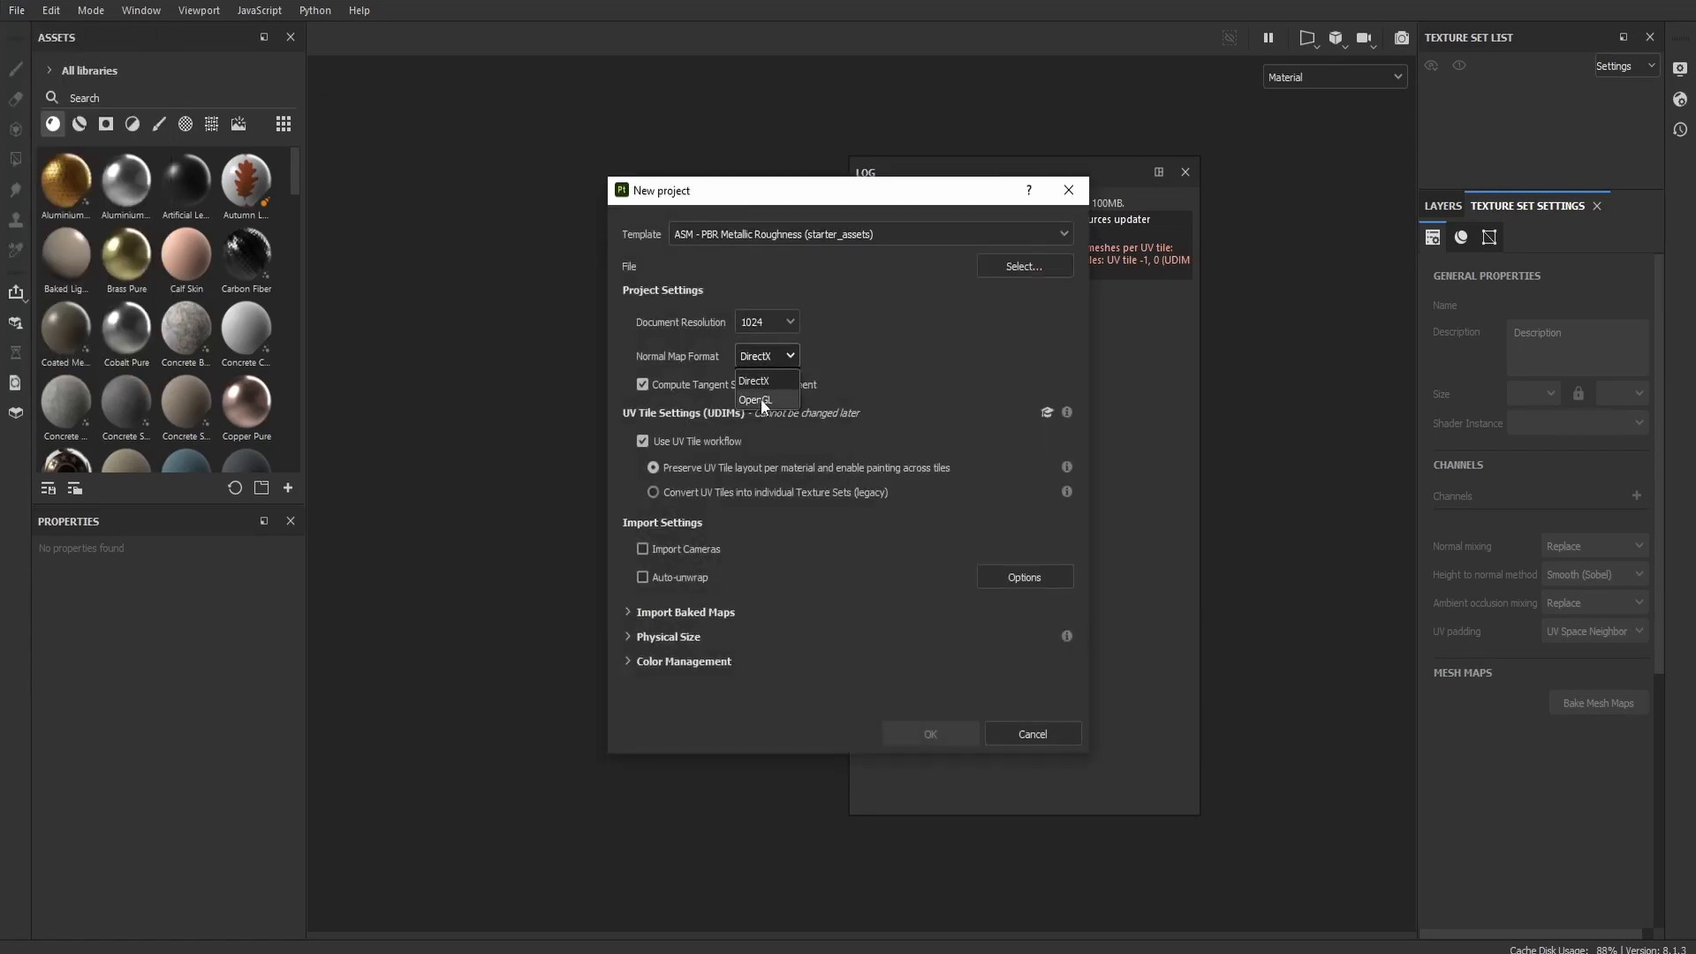
click(766, 326)
click(751, 428)
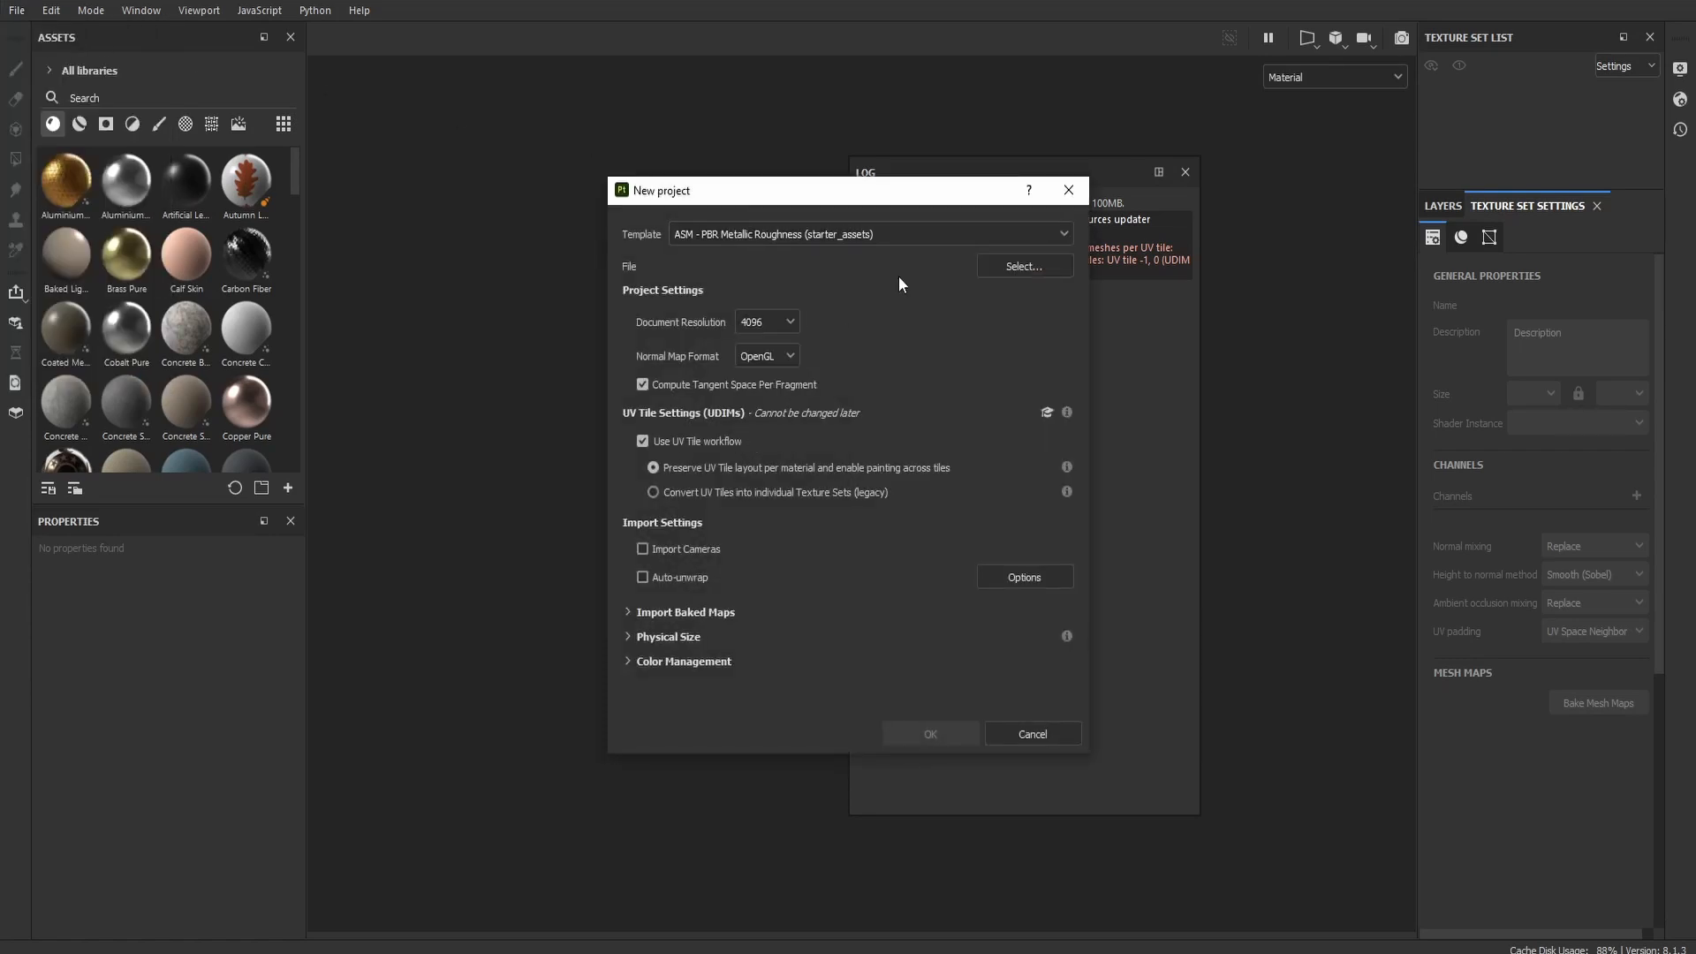
Step: Choose Table.fbx from D:\Work\Roblox\Tutoring as the project mesh, create the project and close the log
click(1025, 267)
double_click(1136, 580)
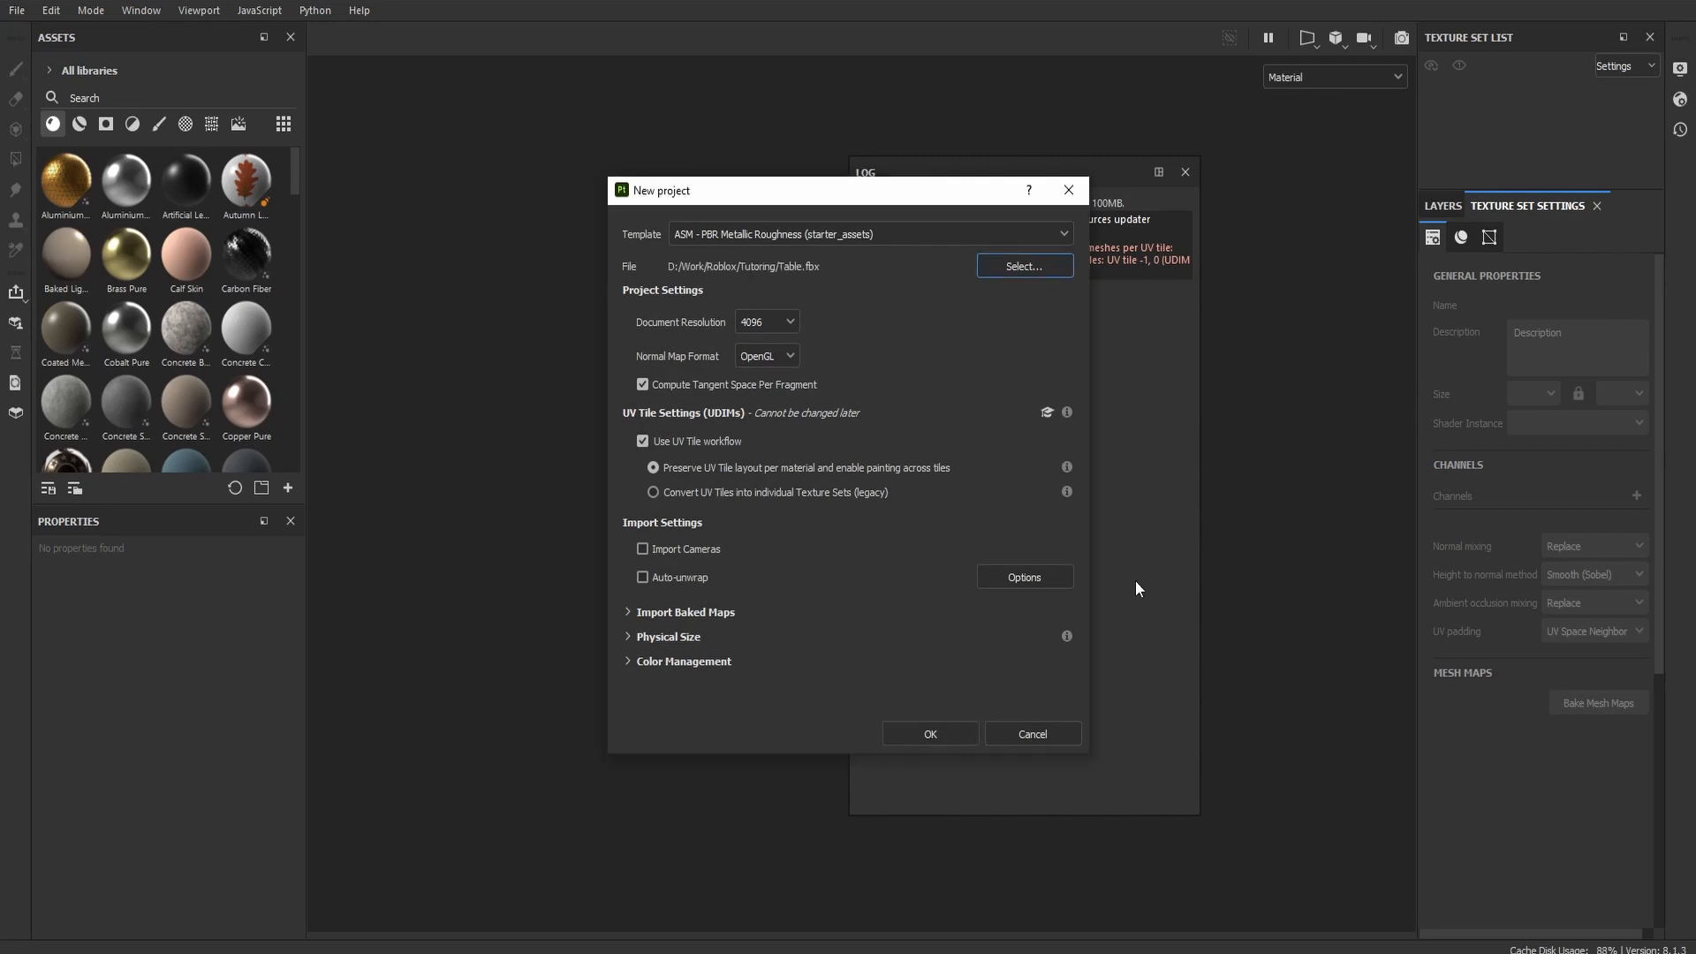
click(926, 738)
click(788, 505)
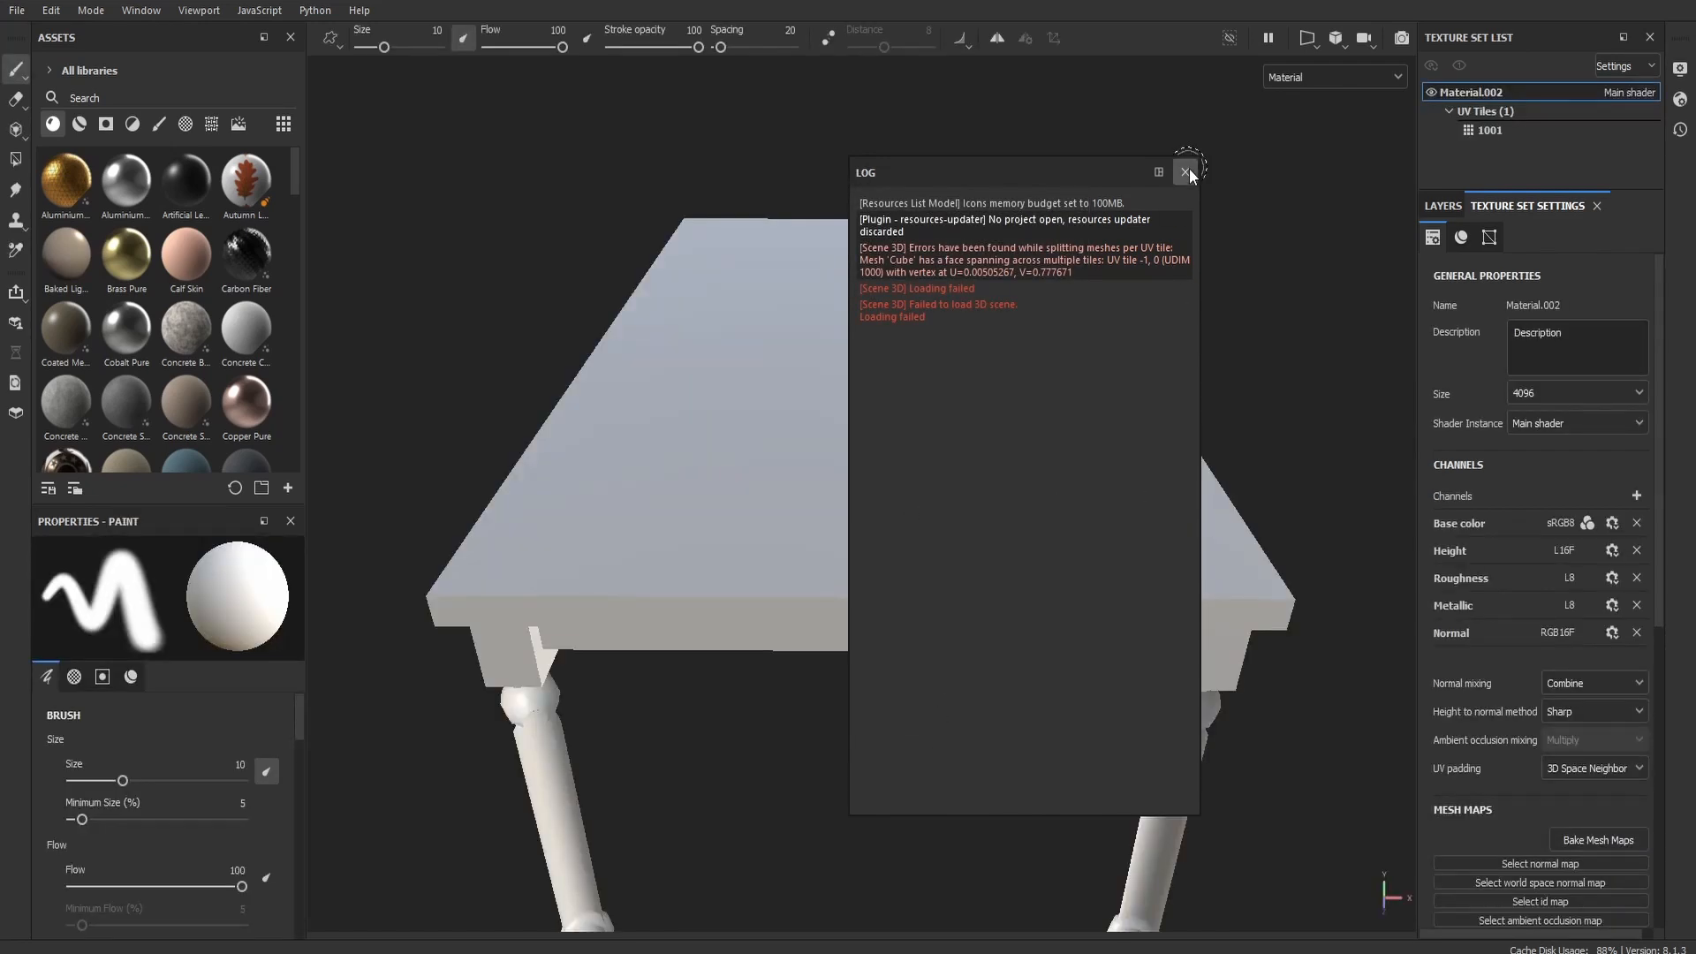
click(1185, 171)
Step: Paint white test strokes on the tabletop and a leg of the table model
mouse_move(899, 458)
alt+mouse_down()
mouse_move(1147, 334)
mouse_move(1004, 318)
mouse_move(734, 368)
mouse_move(742, 390)
mouse_move(1038, 399)
alt+mouse_up()
scroll(913, 522, up, 2)
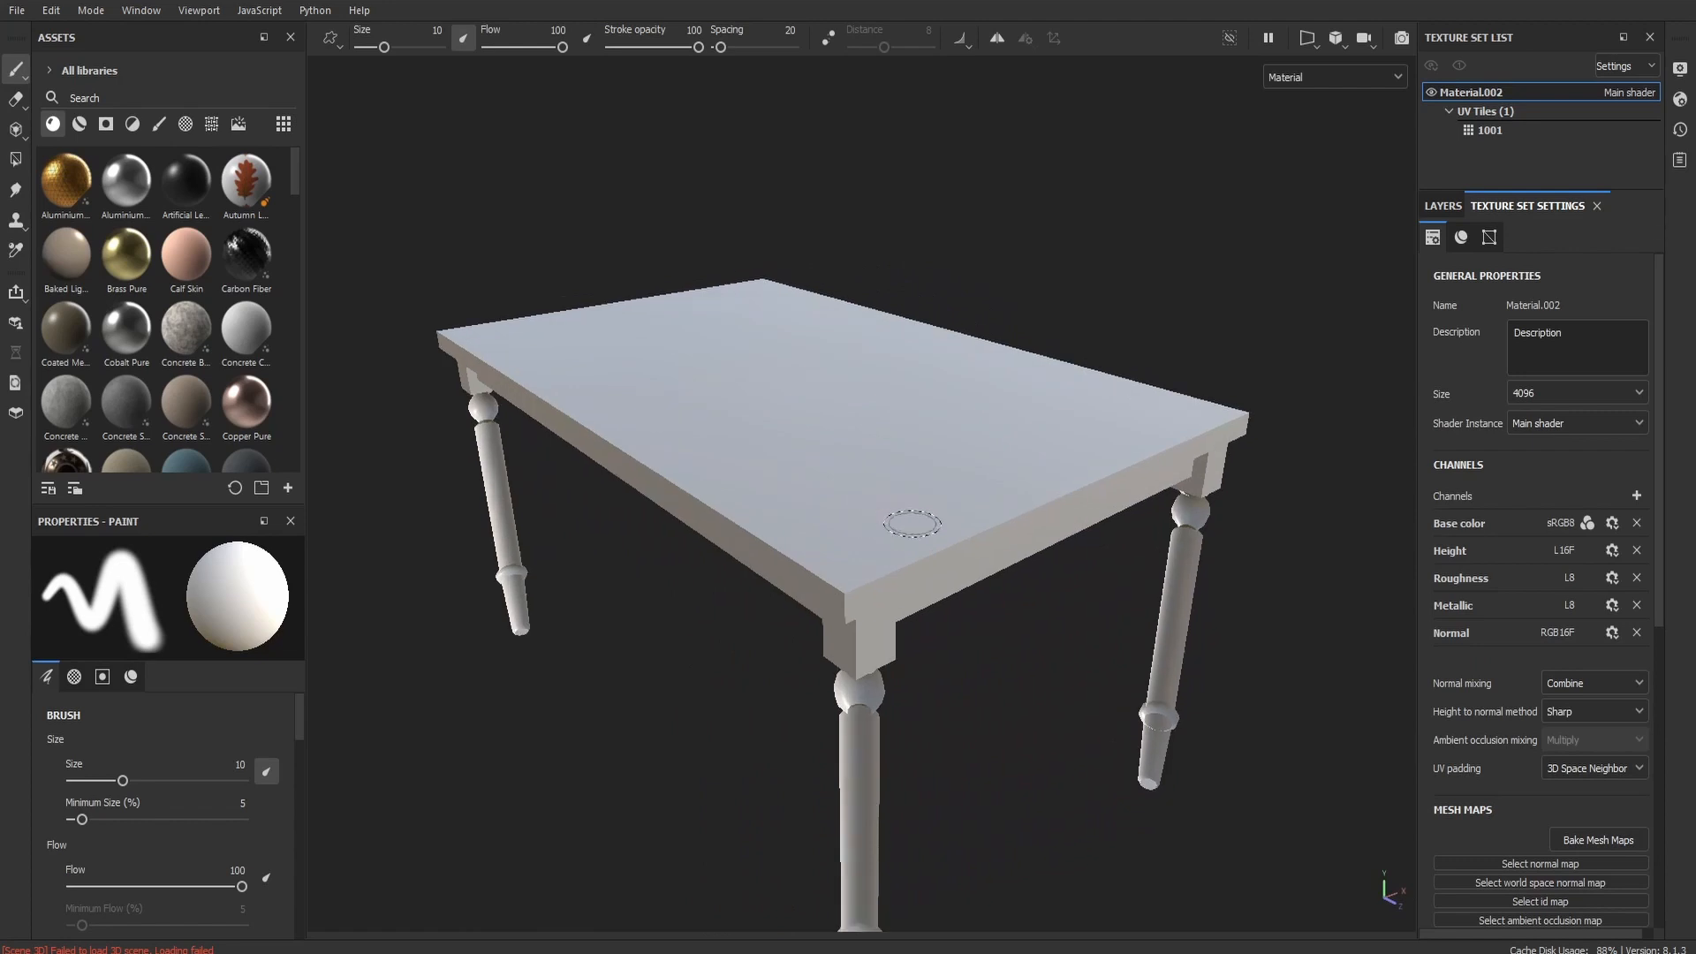
mouse_move(917, 464)
mouse_down()
mouse_move(915, 503)
mouse_move(945, 514)
mouse_move(956, 411)
mouse_move(935, 485)
mouse_move(985, 505)
mouse_move(1041, 566)
mouse_up()
scroll(937, 430, down, 2)
mouse_move(920, 655)
alt+mouse_down()
mouse_move(963, 410)
mouse_move(920, 598)
mouse_move(883, 610)
alt+mouse_up()
drag(835, 668, 829, 746)
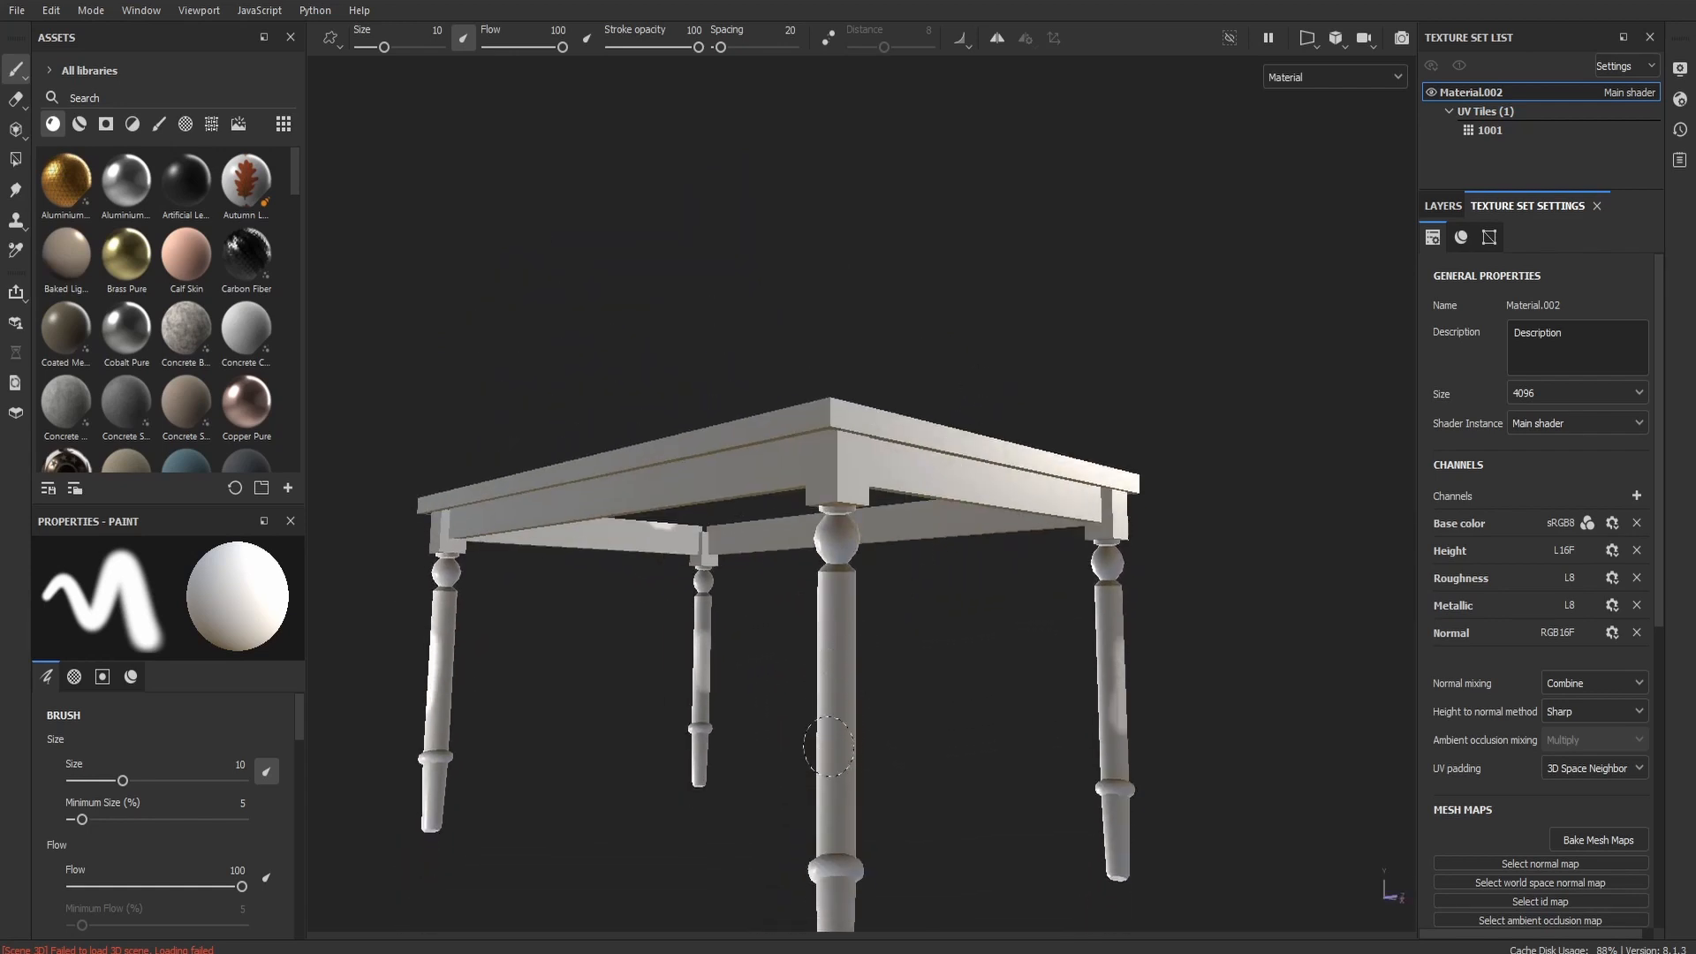
Step: Try a white brush stroke across the upper UV islands in the 2D view, check it on the model and undo it
key(F2)
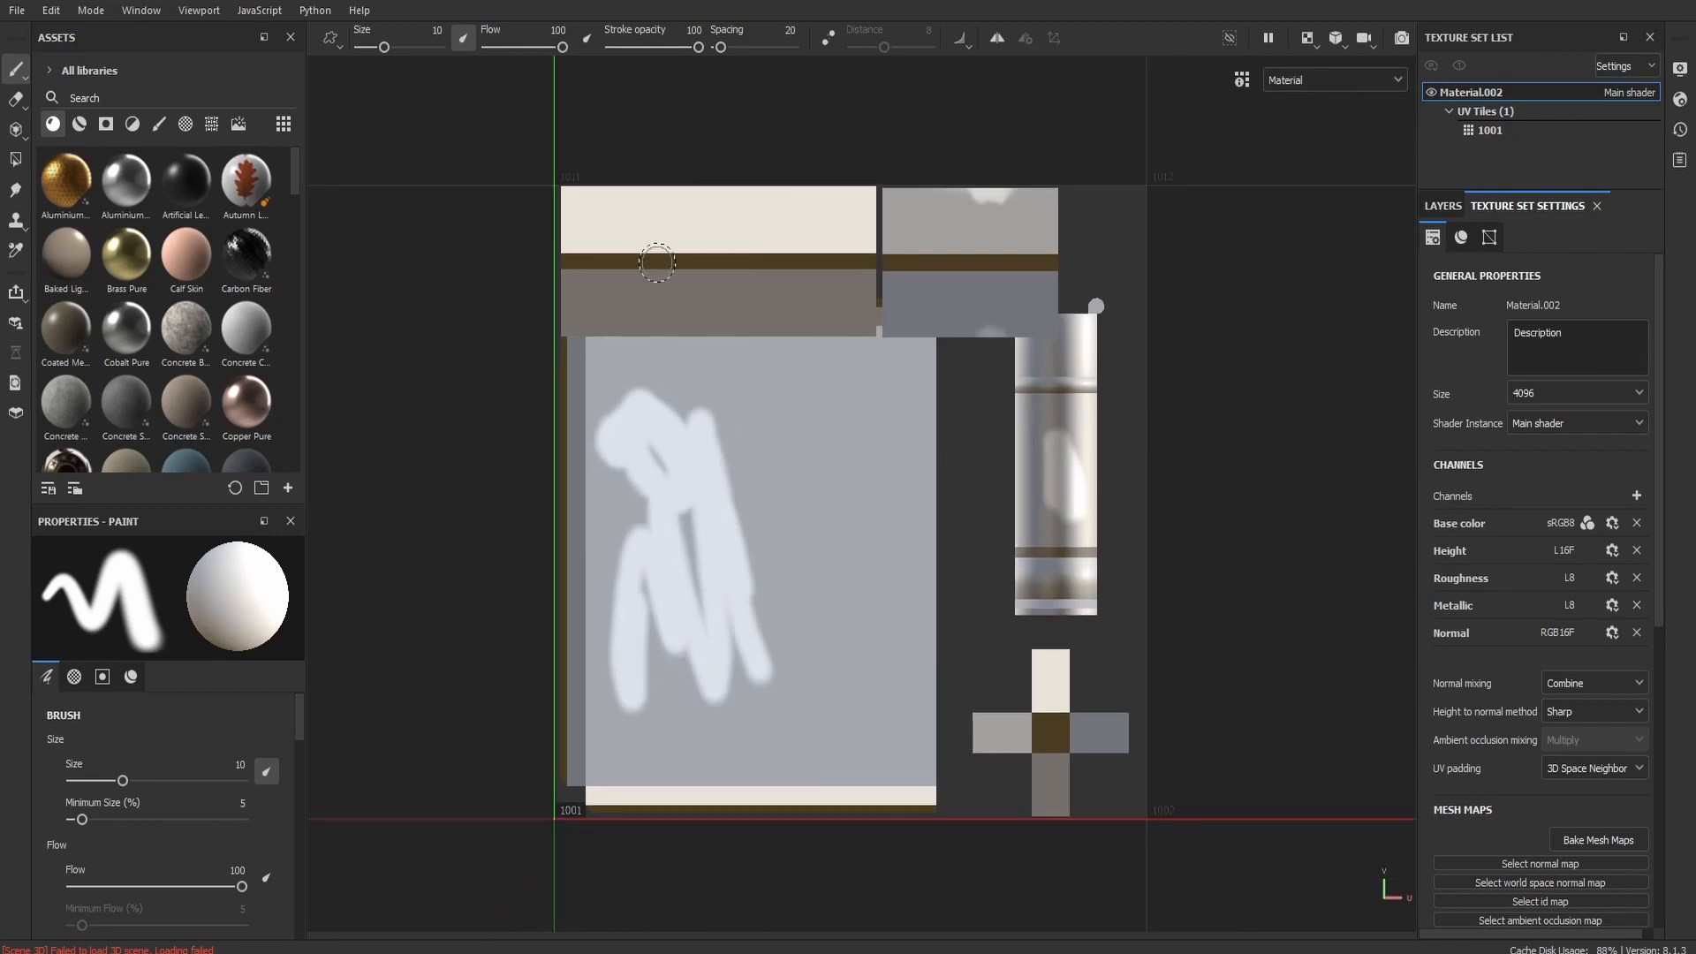
mouse_move(657, 263)
mouse_down()
mouse_move(742, 314)
mouse_move(722, 331)
mouse_up()
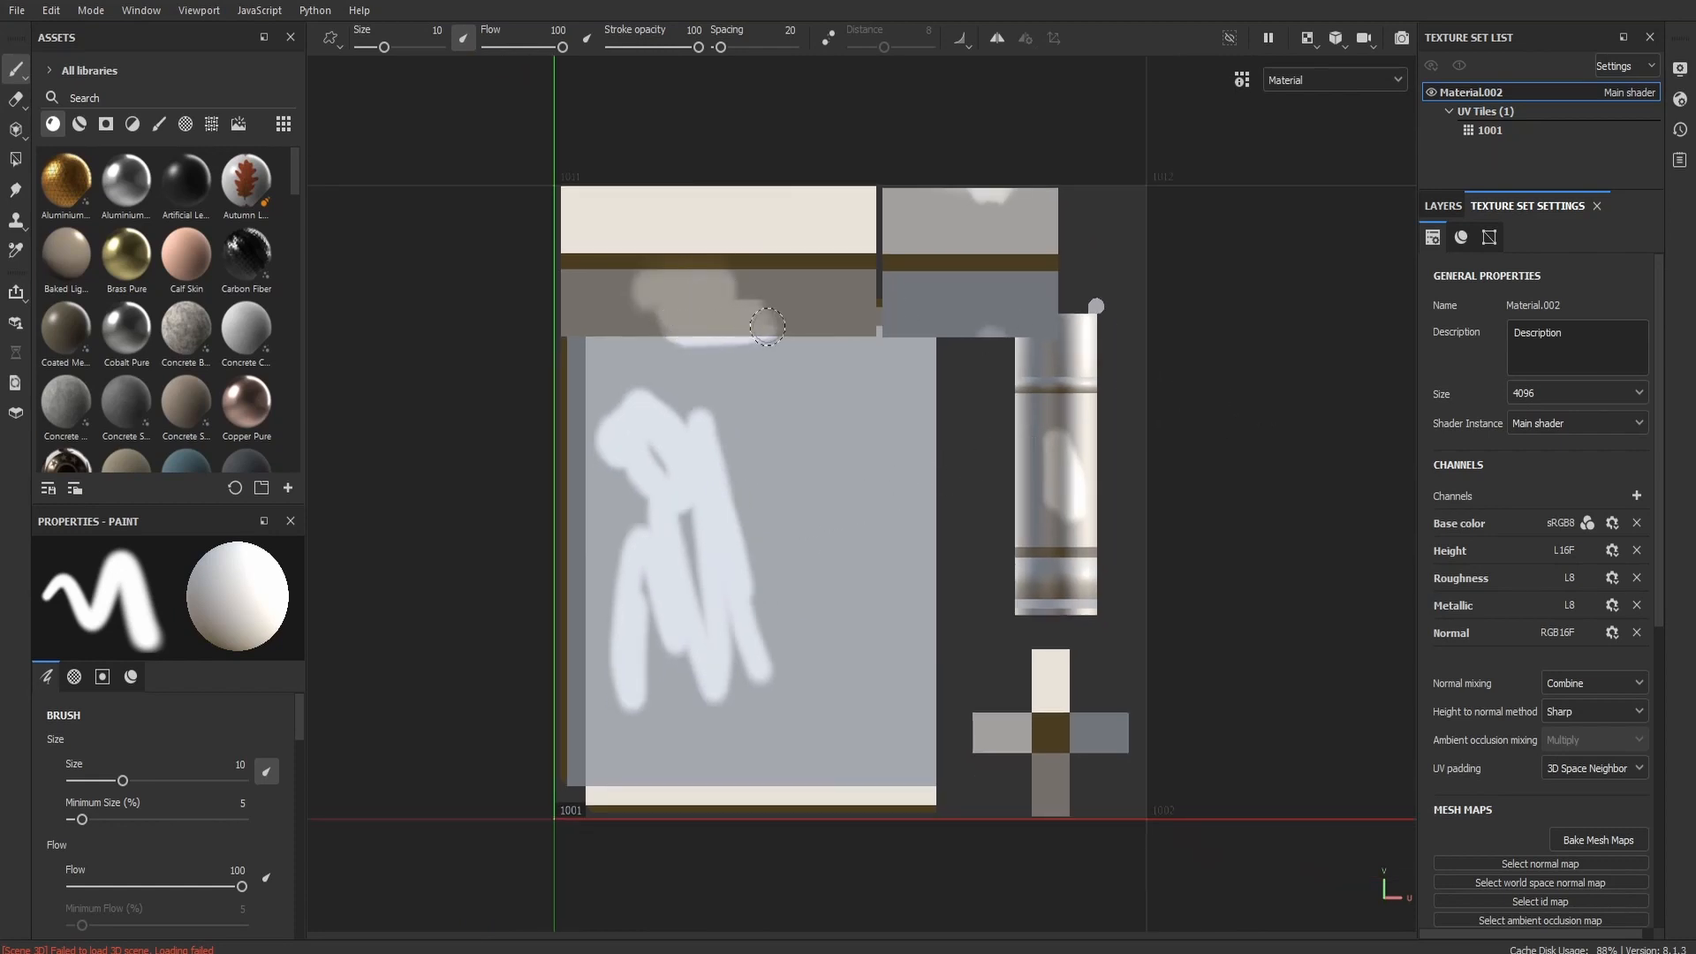
key(F2)
scroll(786, 385, up, 3)
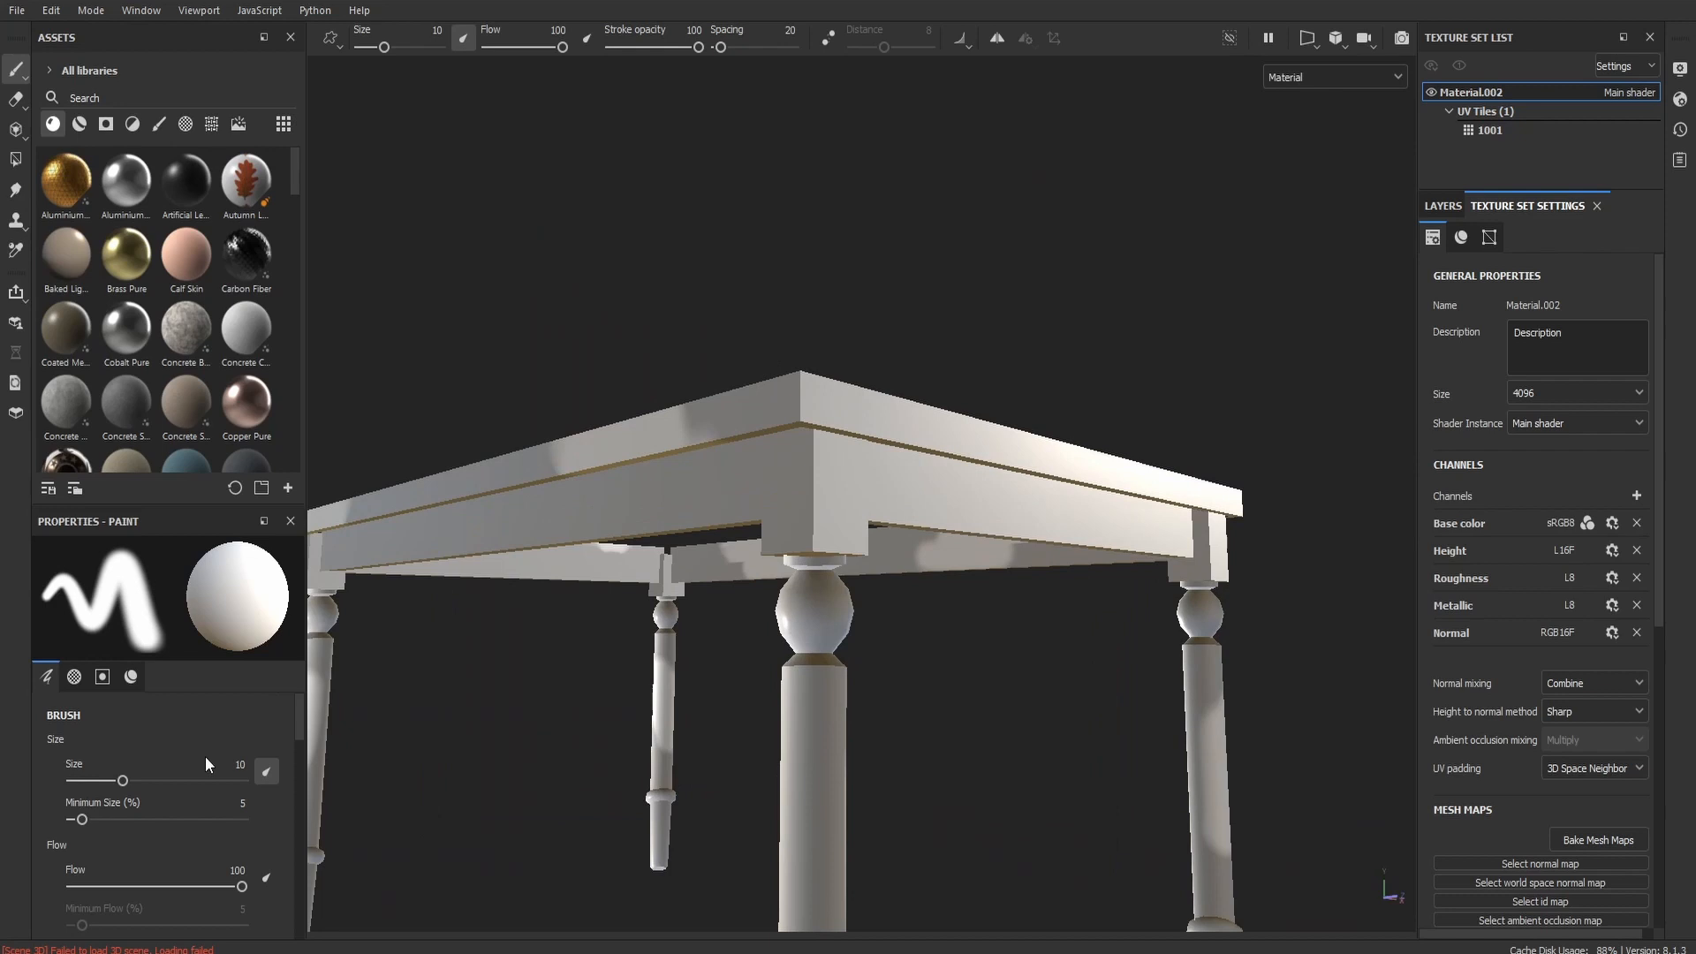
key(ctrl+z)
Step: Set the brush material's base color to pure red (FF0000)
scroll(191, 855, down, 5)
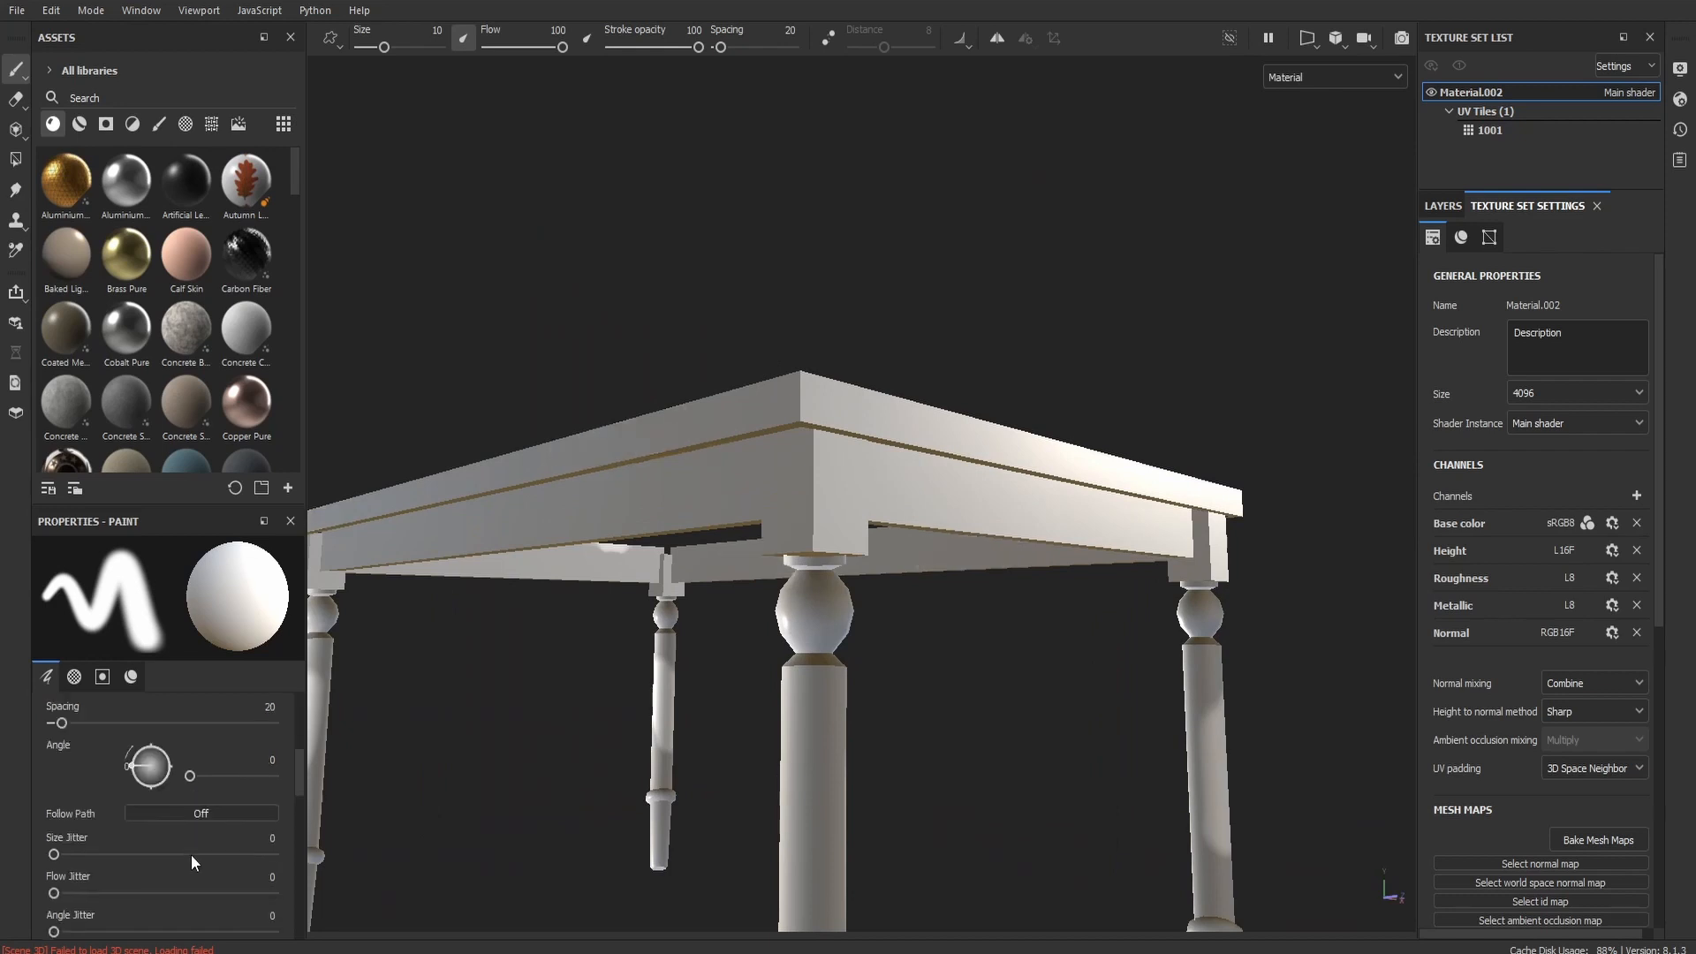
scroll(104, 842, up, 5)
scroll(104, 842, down, 10)
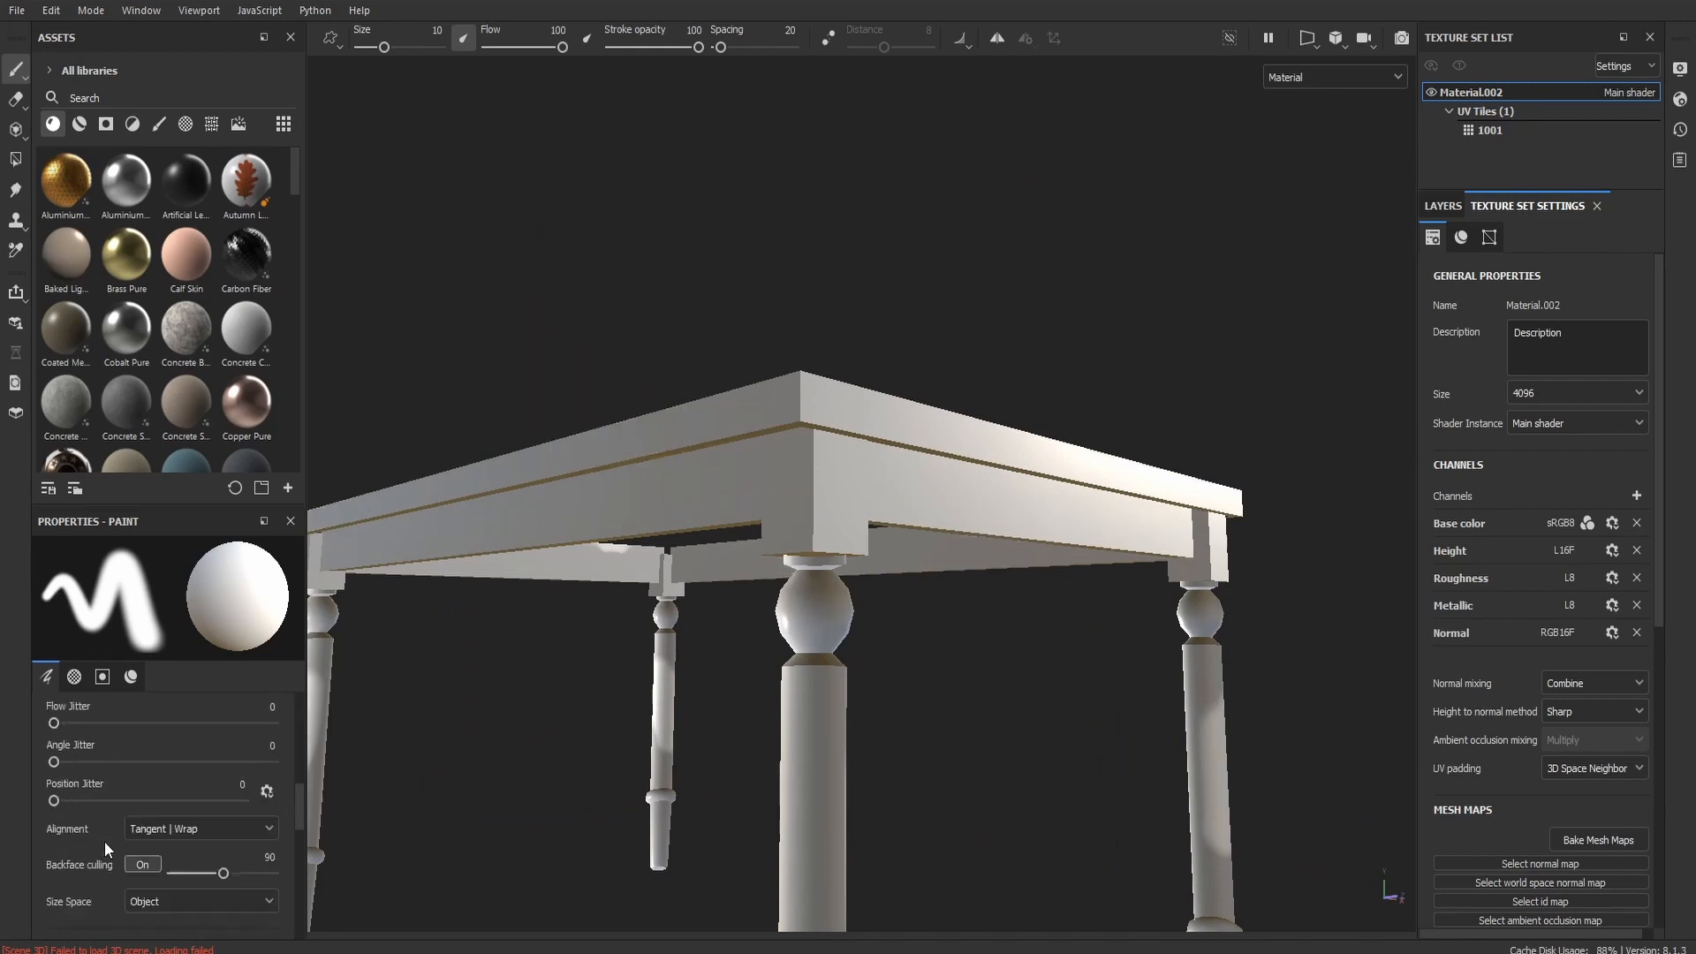
scroll(118, 851, down, 4)
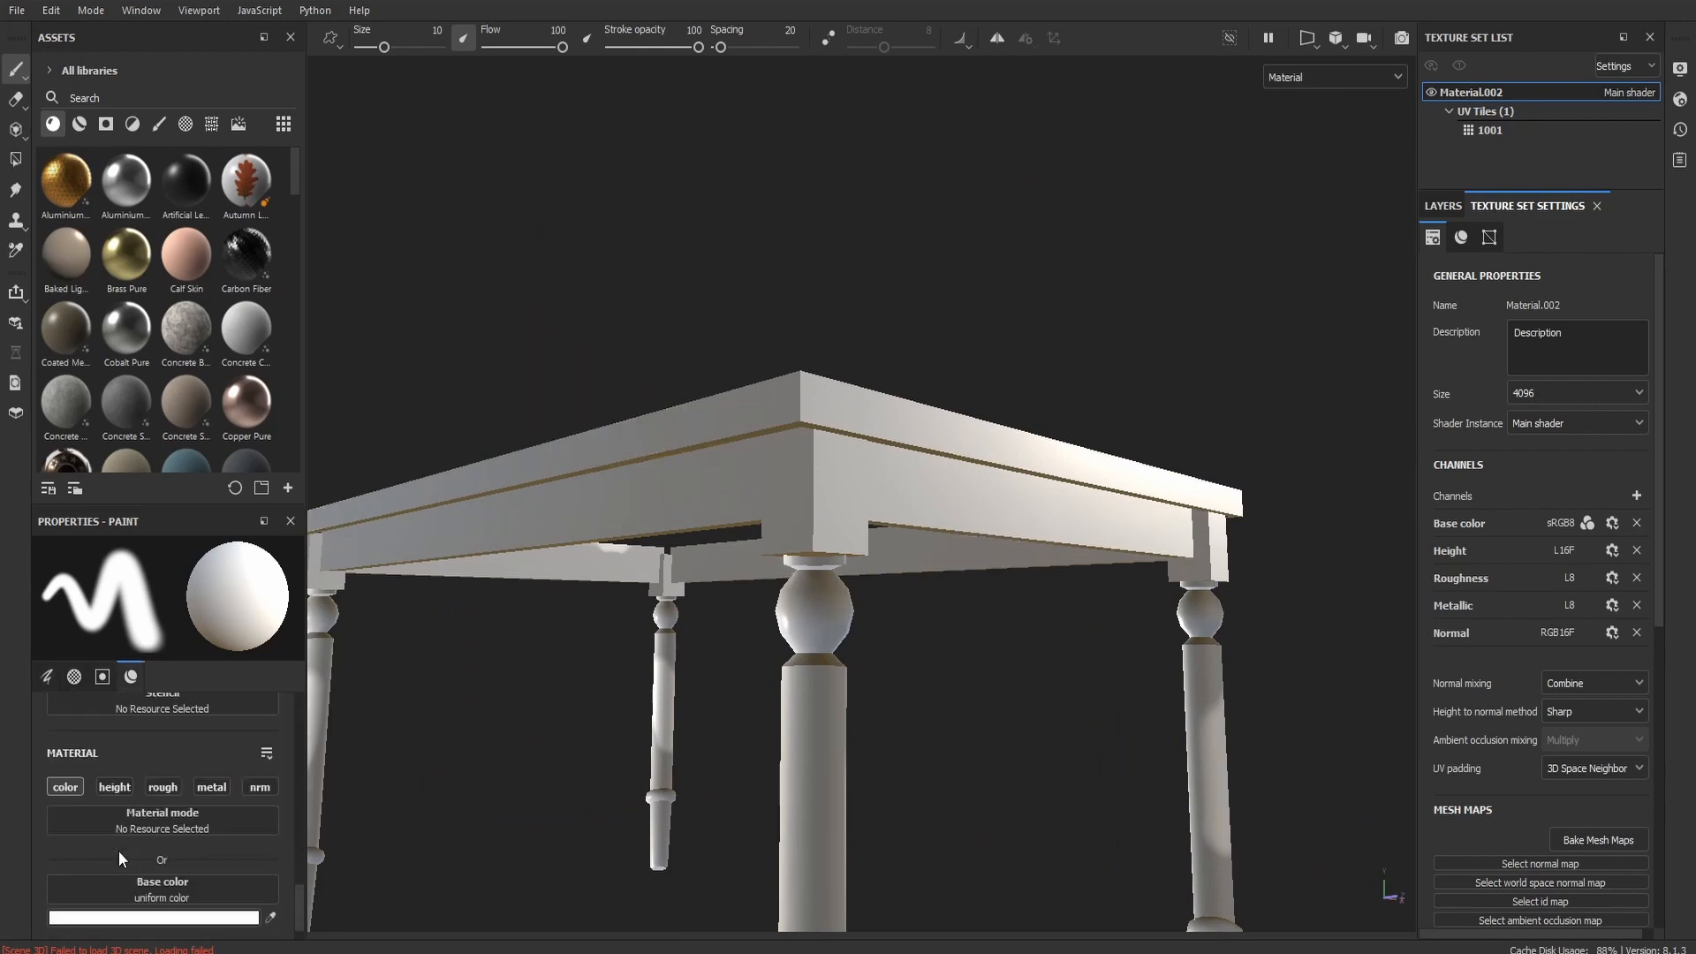
click(106, 878)
drag(164, 761, 339, 634)
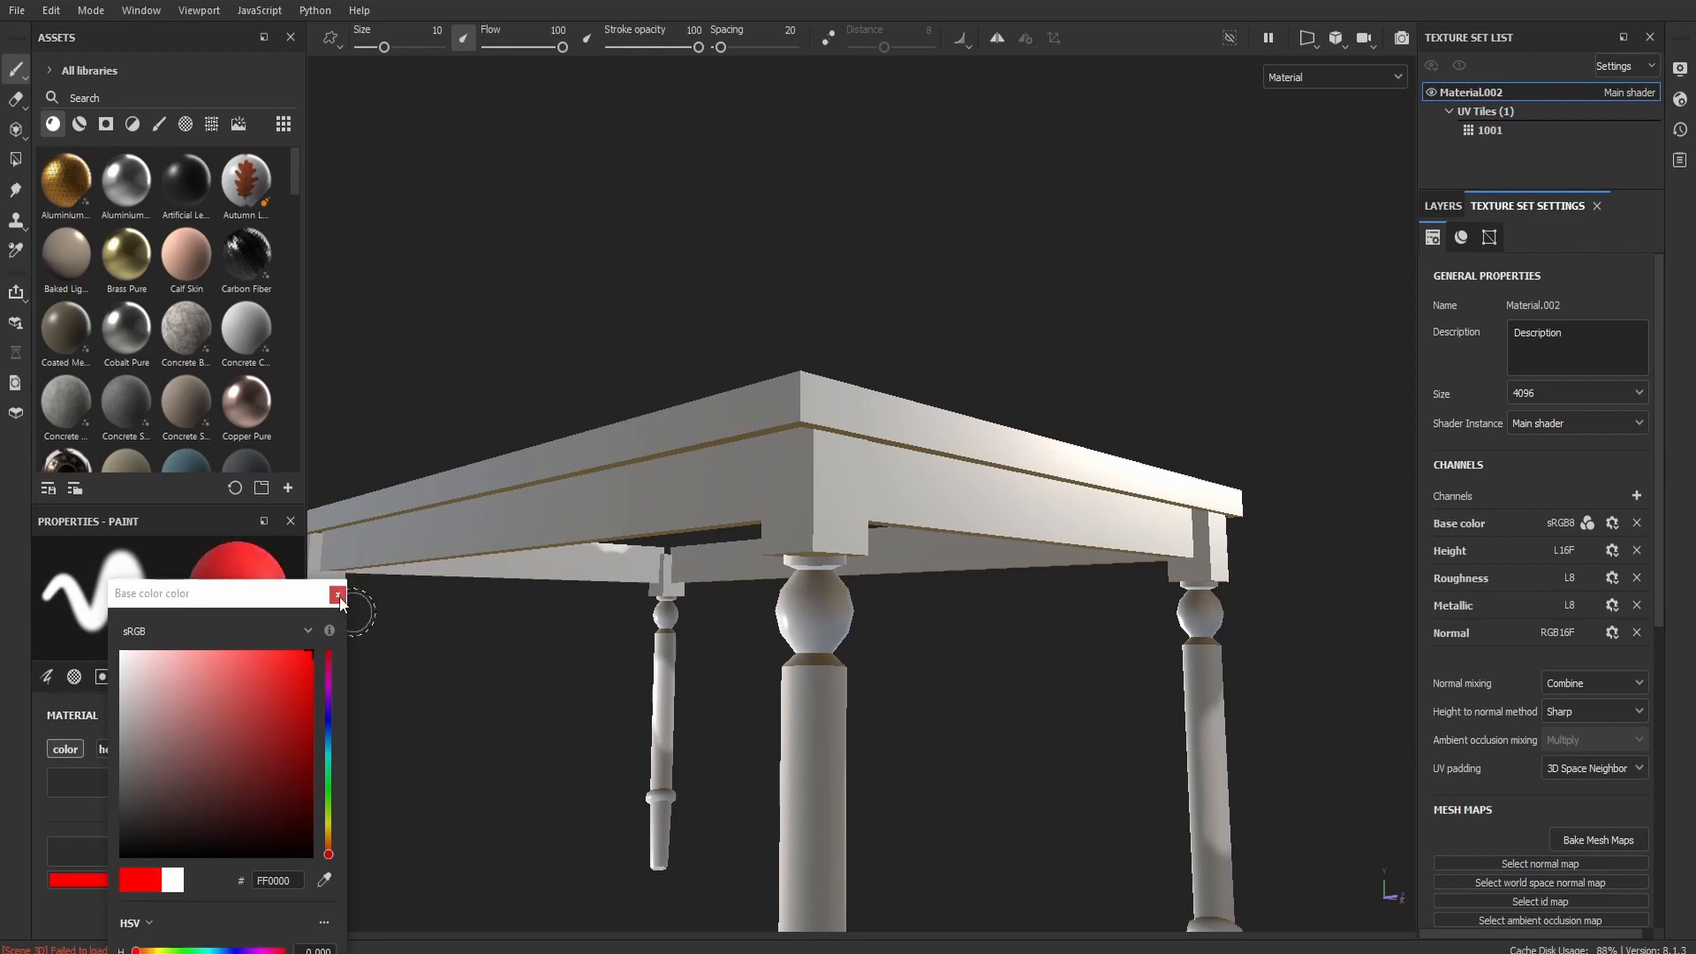
click(338, 594)
Step: Paint red test strokes along the table's edge and inspect where they repeat on the tabletop and sides
mouse_move(697, 477)
mouse_down()
mouse_move(485, 428)
mouse_move(536, 580)
mouse_up()
mouse_move(517, 469)
mouse_down()
mouse_move(606, 692)
mouse_move(701, 776)
mouse_move(856, 826)
mouse_move(841, 757)
mouse_up()
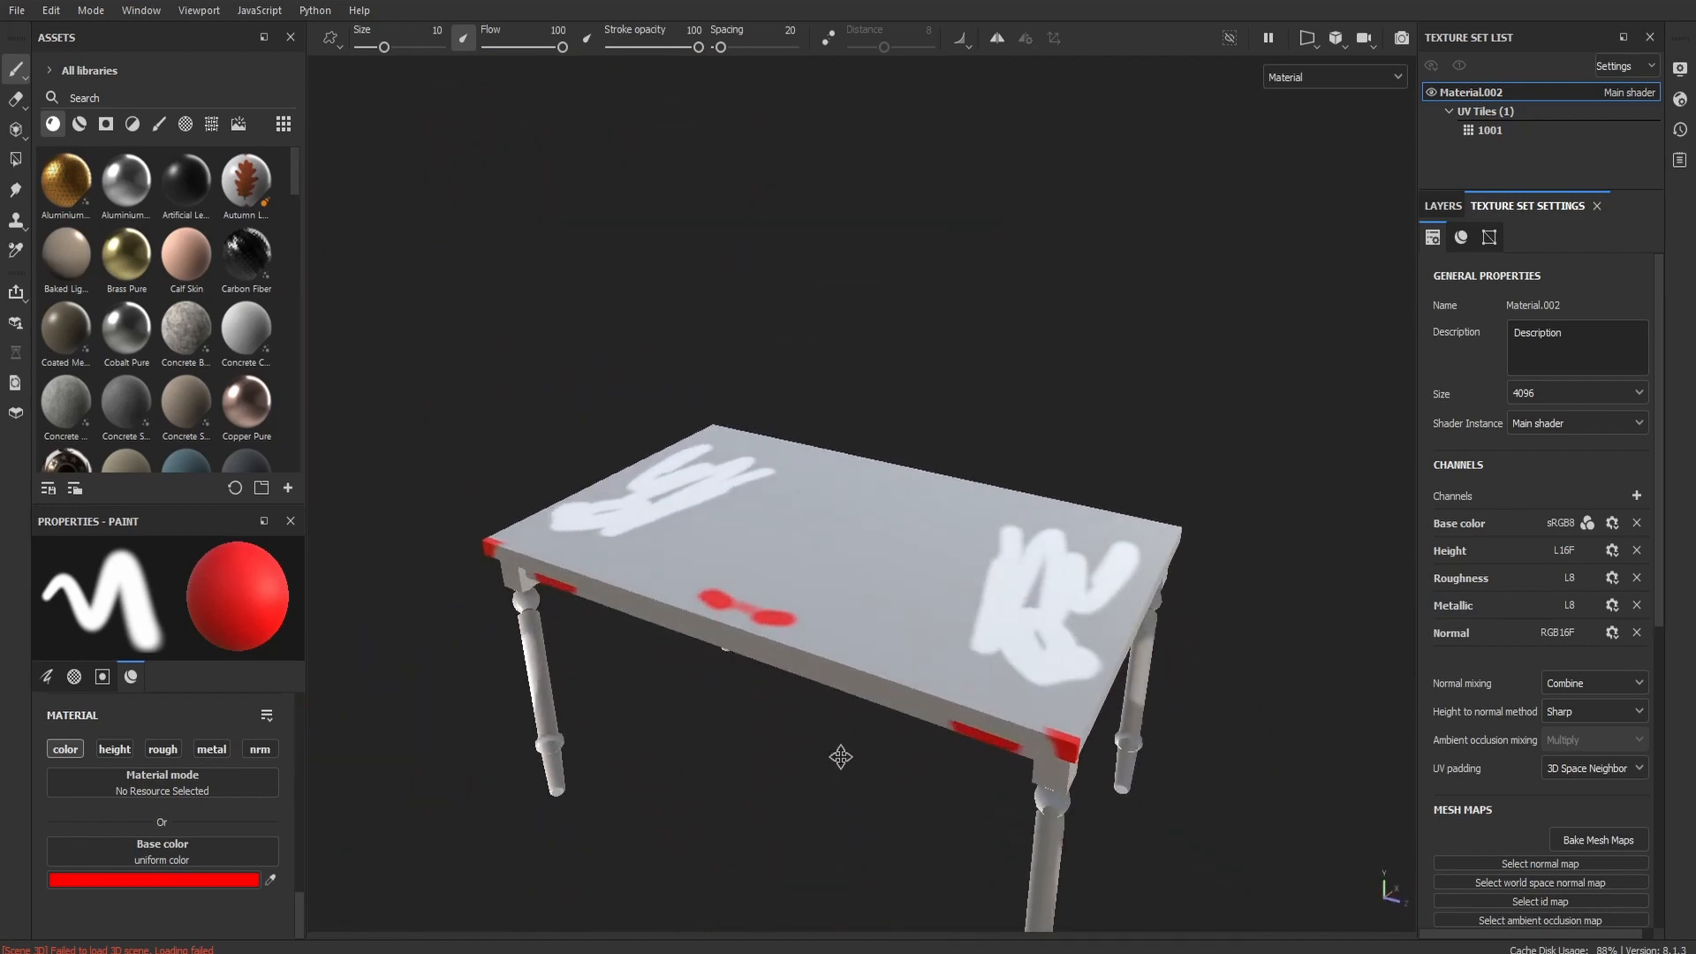
alt+middle_drag(840, 757, 797, 710)
alt+right_drag(798, 710, 767, 519)
mouse_move(767, 520)
alt+mouse_down()
mouse_move(807, 590)
mouse_move(867, 605)
alt+mouse_up()
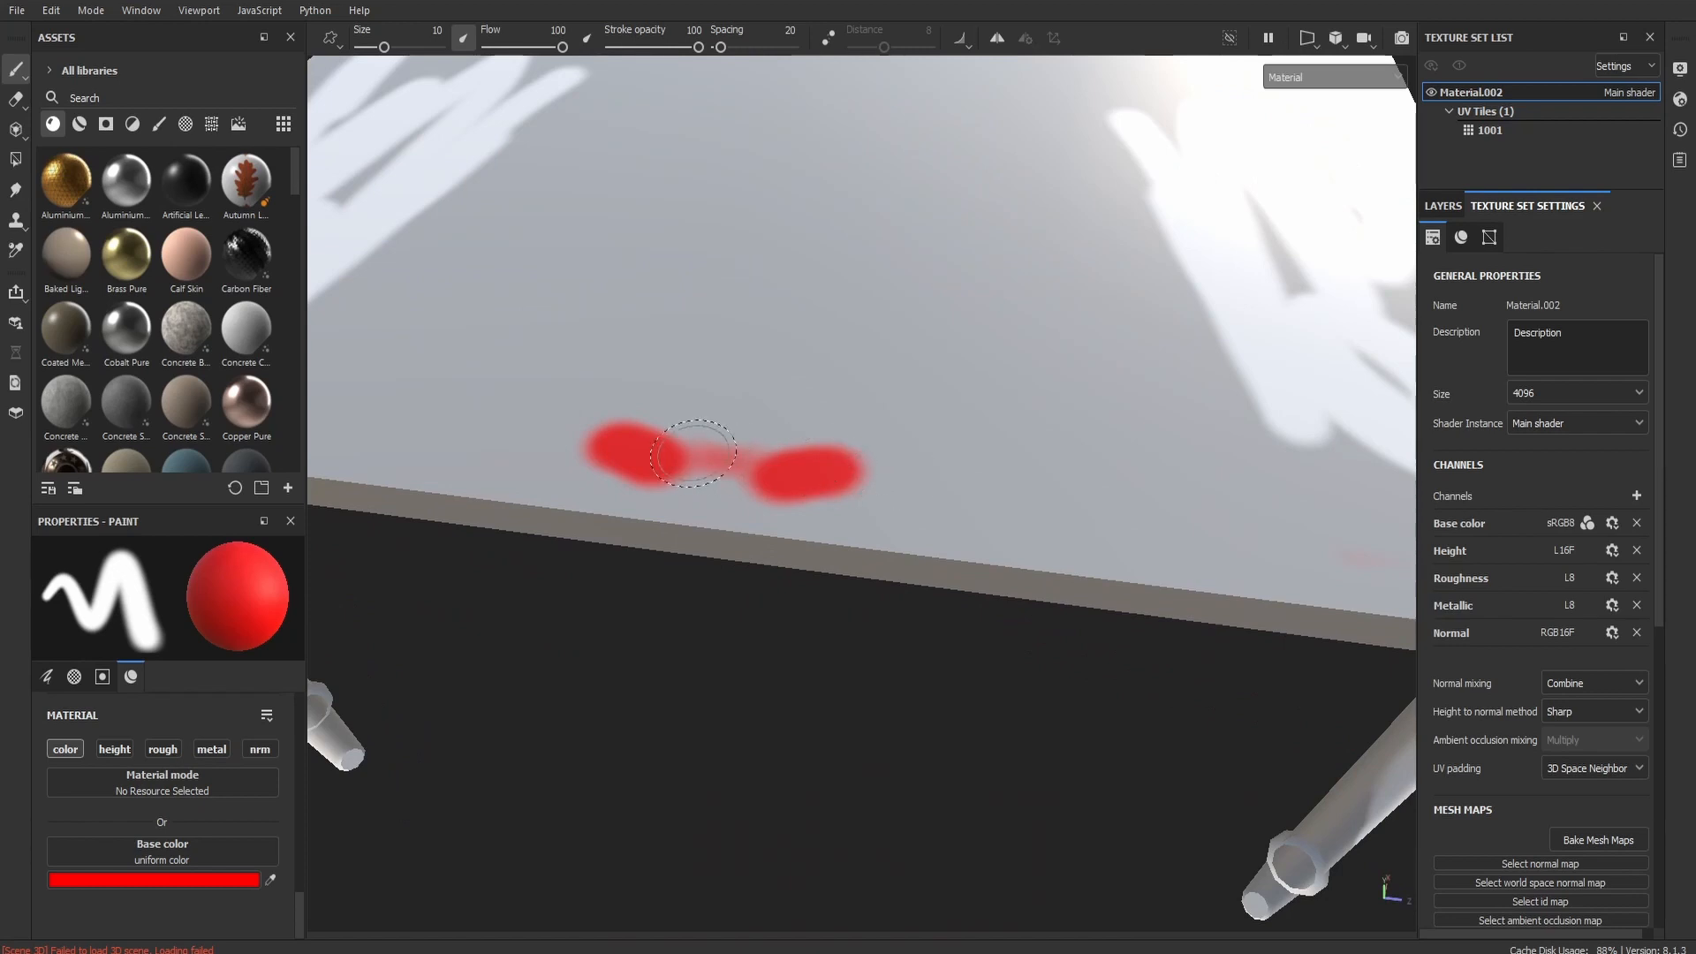
alt+right_drag(950, 517, 925, 681)
alt+drag(925, 681, 806, 587)
alt+right_drag(807, 587, 1109, 851)
mouse_move(1108, 850)
alt+mouse_down()
mouse_move(837, 622)
mouse_move(605, 631)
alt+mouse_up()
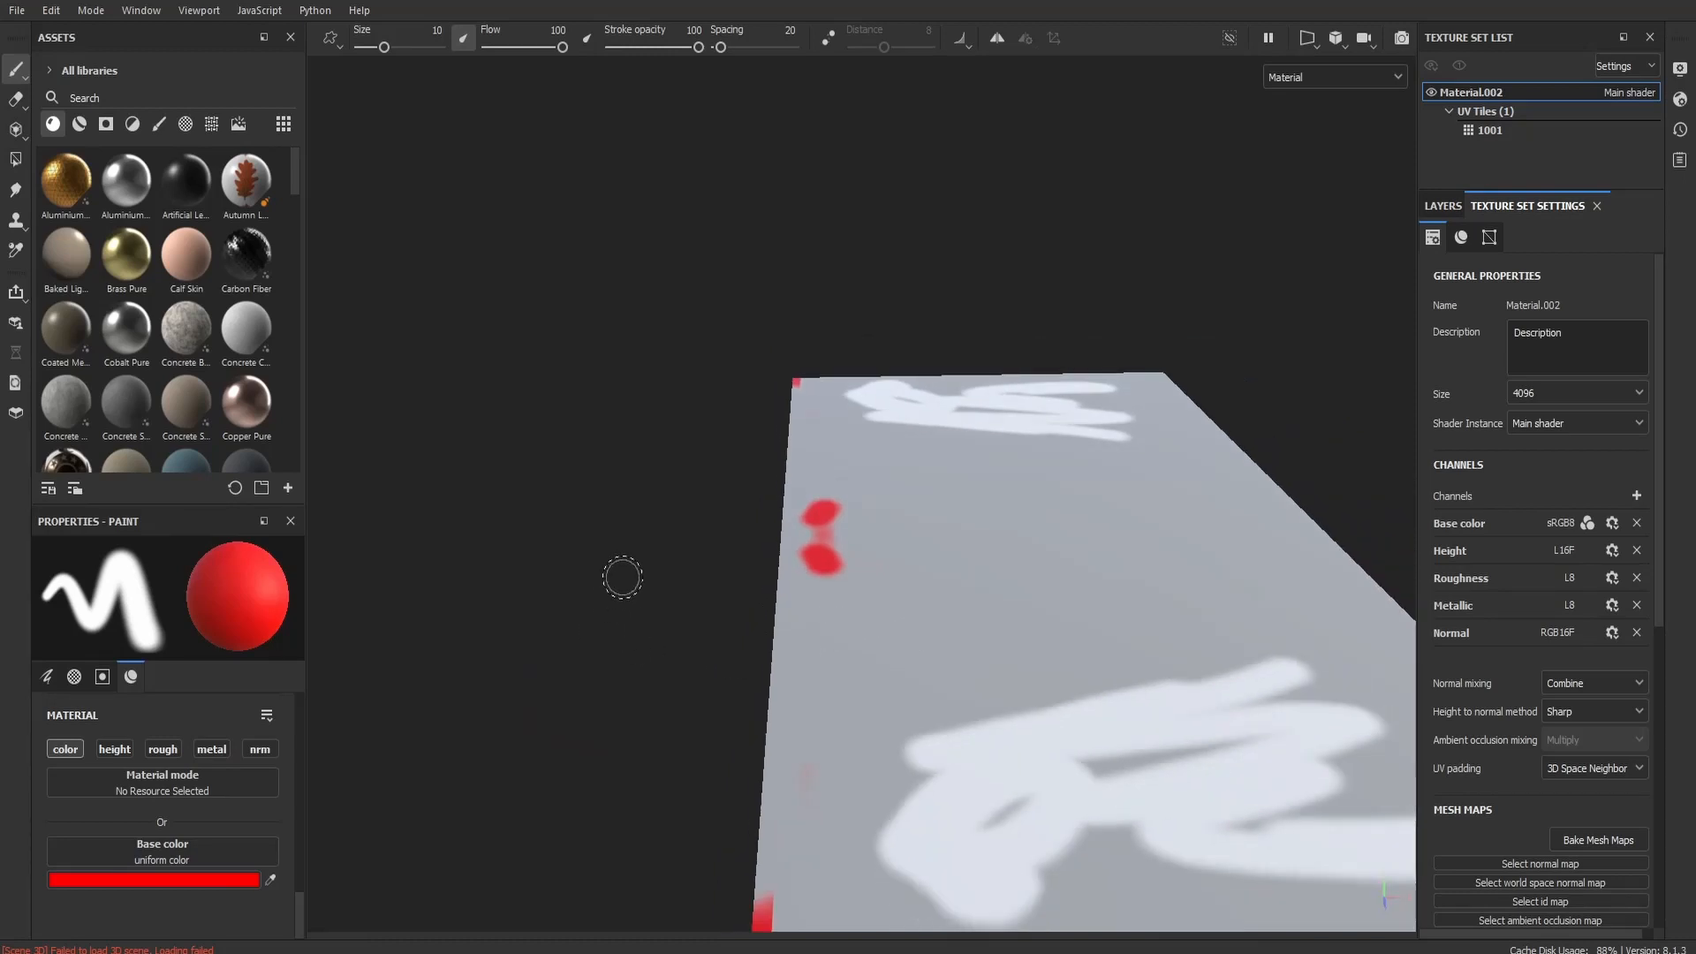
Step: Paint red over the upper UV islands in the 2D view and inspect the paint on the table's edge and rails in 3D
key(F2)
scroll(716, 337, up, 3)
mouse_move(557, 328)
mouse_down()
mouse_move(806, 340)
mouse_move(893, 504)
mouse_move(1013, 651)
mouse_move(1102, 379)
mouse_move(1004, 367)
mouse_move(1025, 598)
mouse_move(928, 549)
mouse_up()
key(F2)
alt+middle_drag(928, 548, 873, 500)
scroll(681, 533, up, 3)
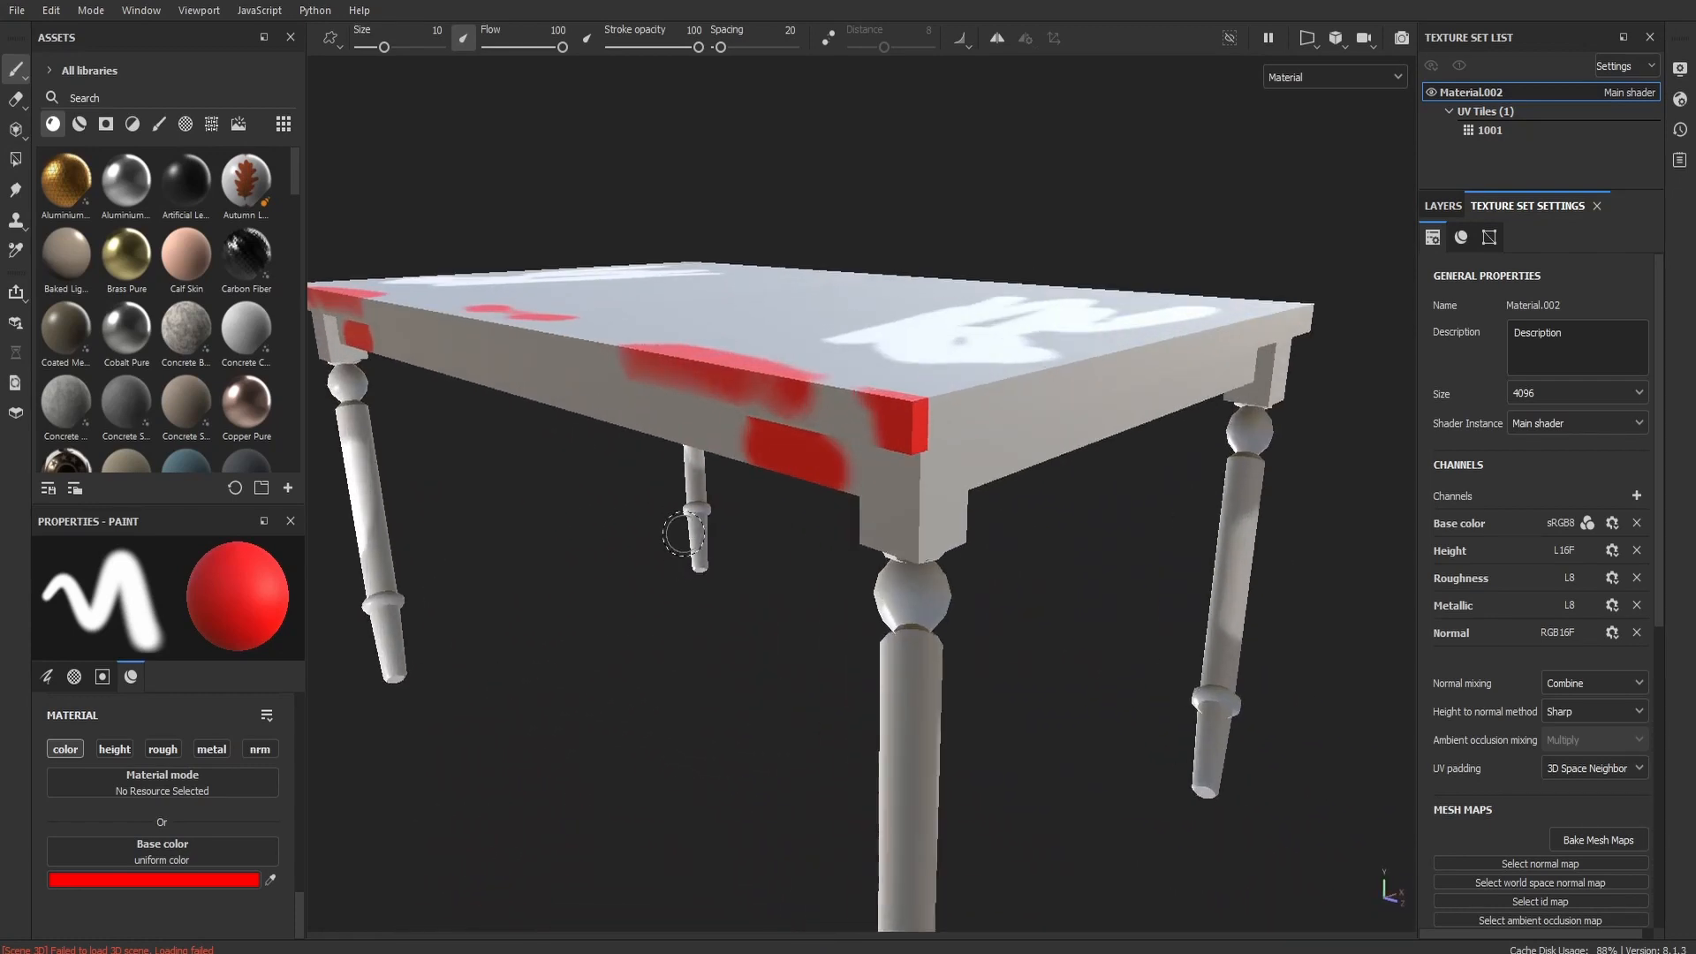
scroll(994, 568, up, 2)
alt+drag(995, 568, 820, 494)
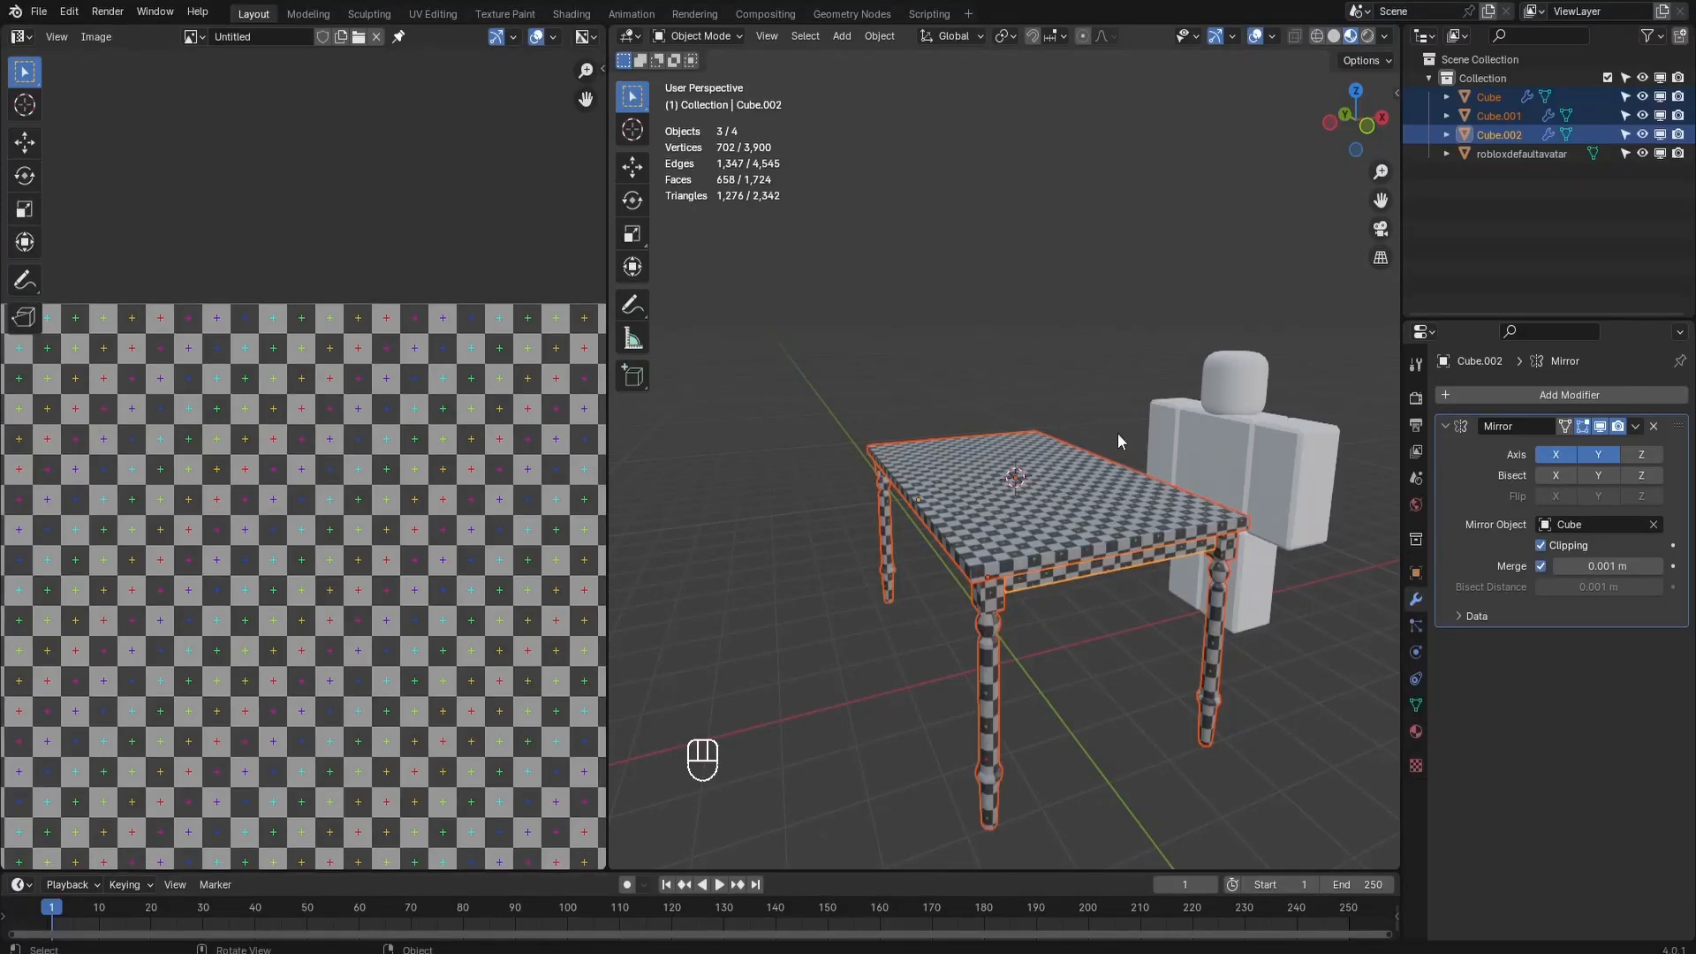
Step: Switch back to Blender, deselect everything, change the viewport to solid shading and turn on the Face Orientation overlay
click(1136, 411)
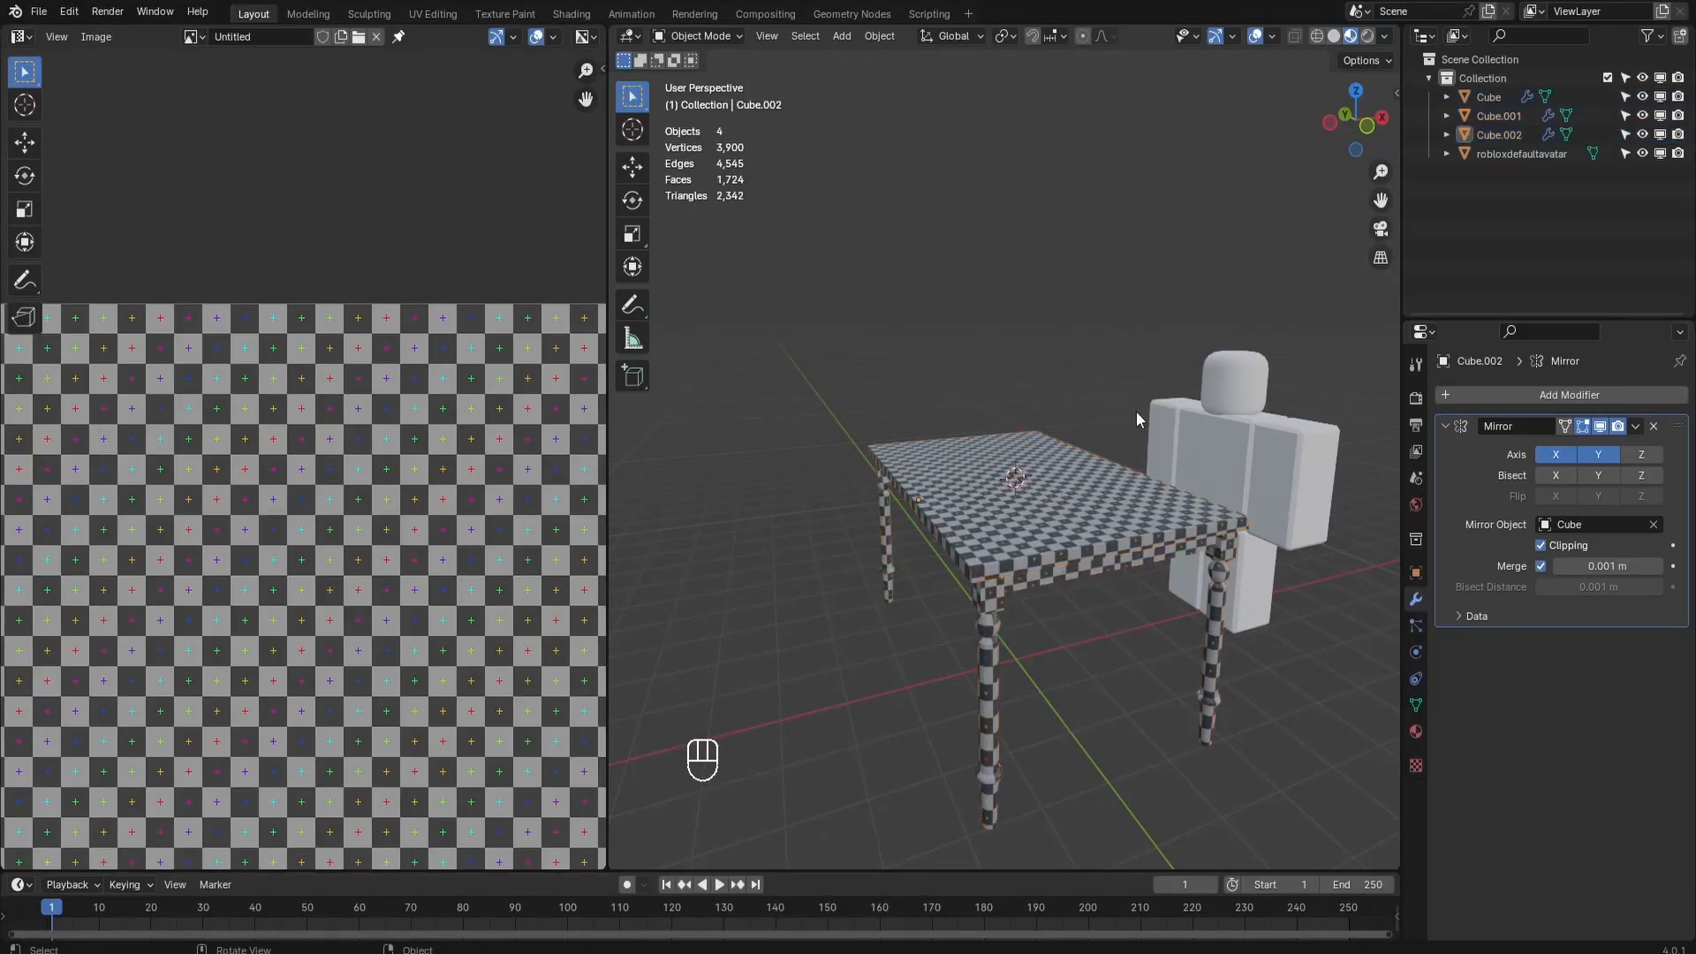
mouse_move(1084, 521)
shift+middle_down()
mouse_move(1070, 357)
mouse_move(1094, 424)
shift+middle_up()
key(z)
scroll(1054, 398, up, 2)
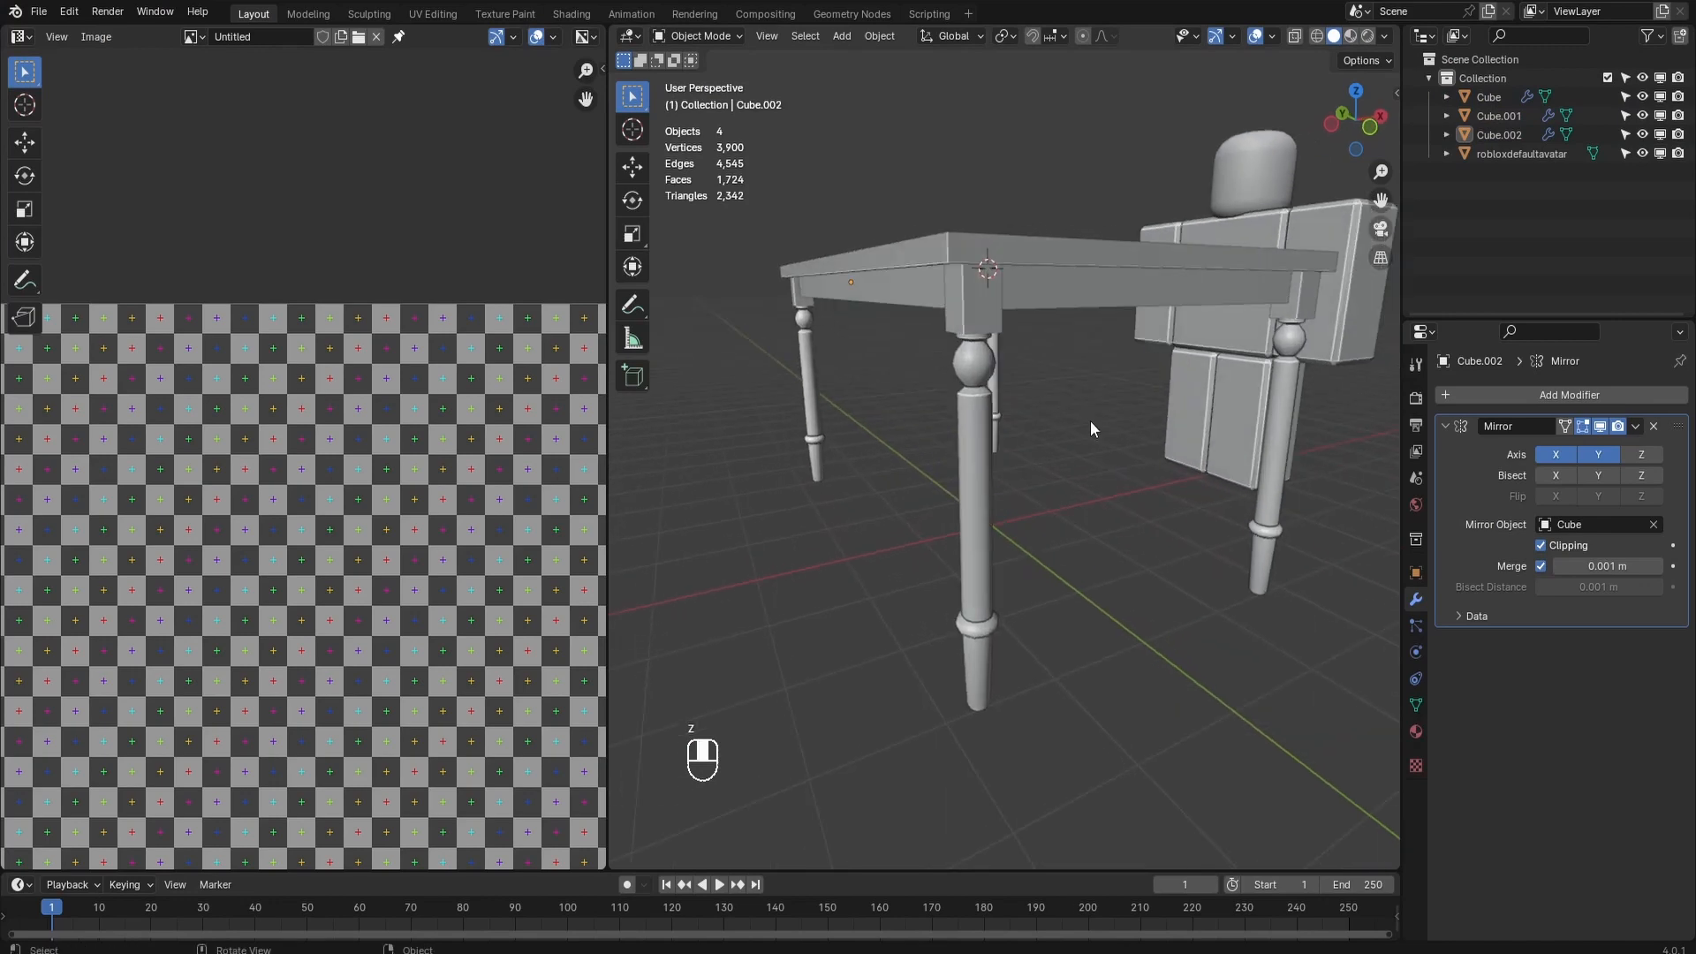
click(1273, 37)
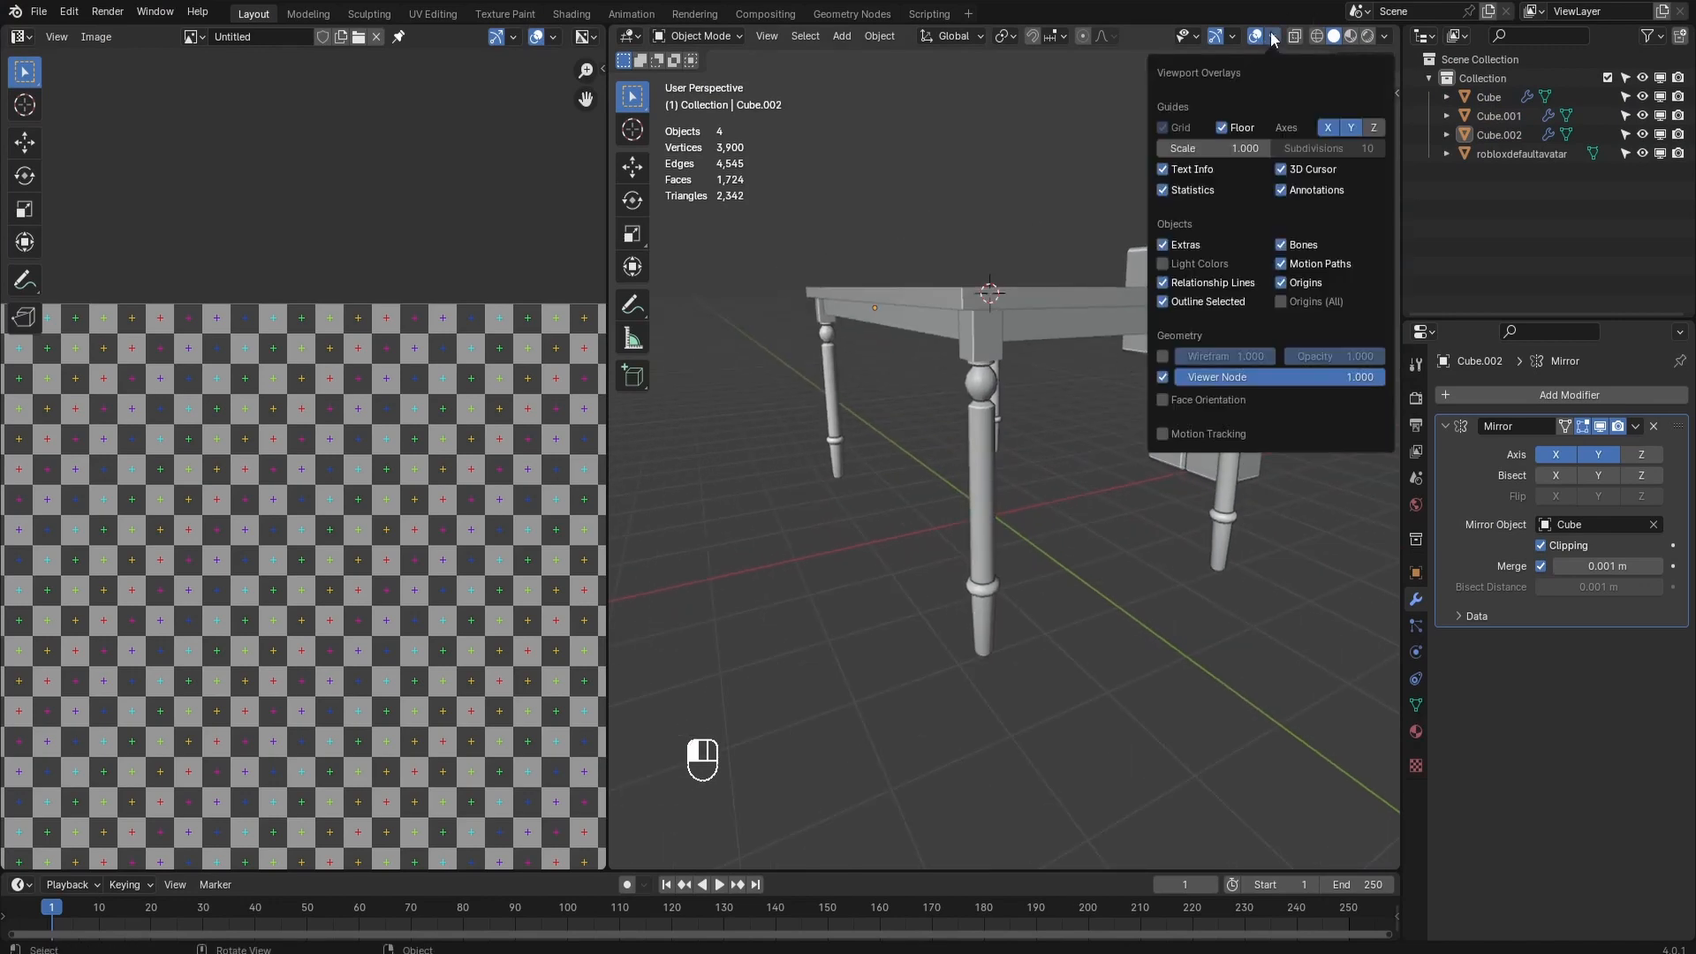
click(1163, 400)
Step: Select the table legs and recalculate all their face normals to point outward
middle_drag(1176, 401, 1044, 373)
click(1081, 359)
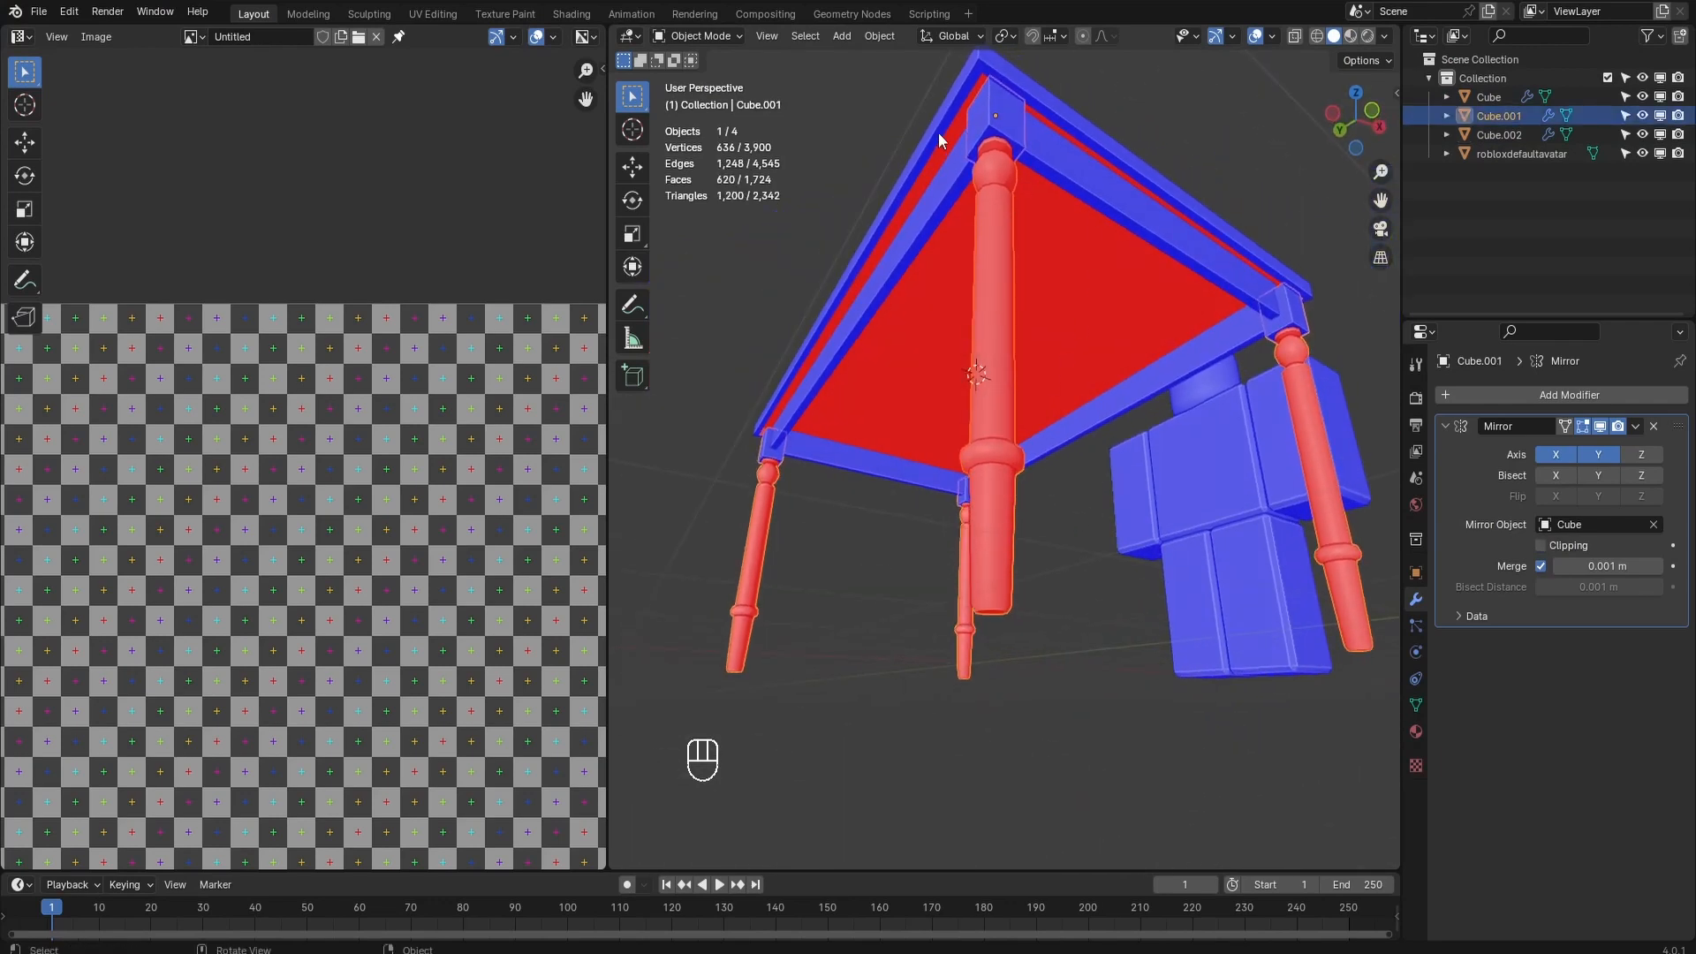
key(Tab)
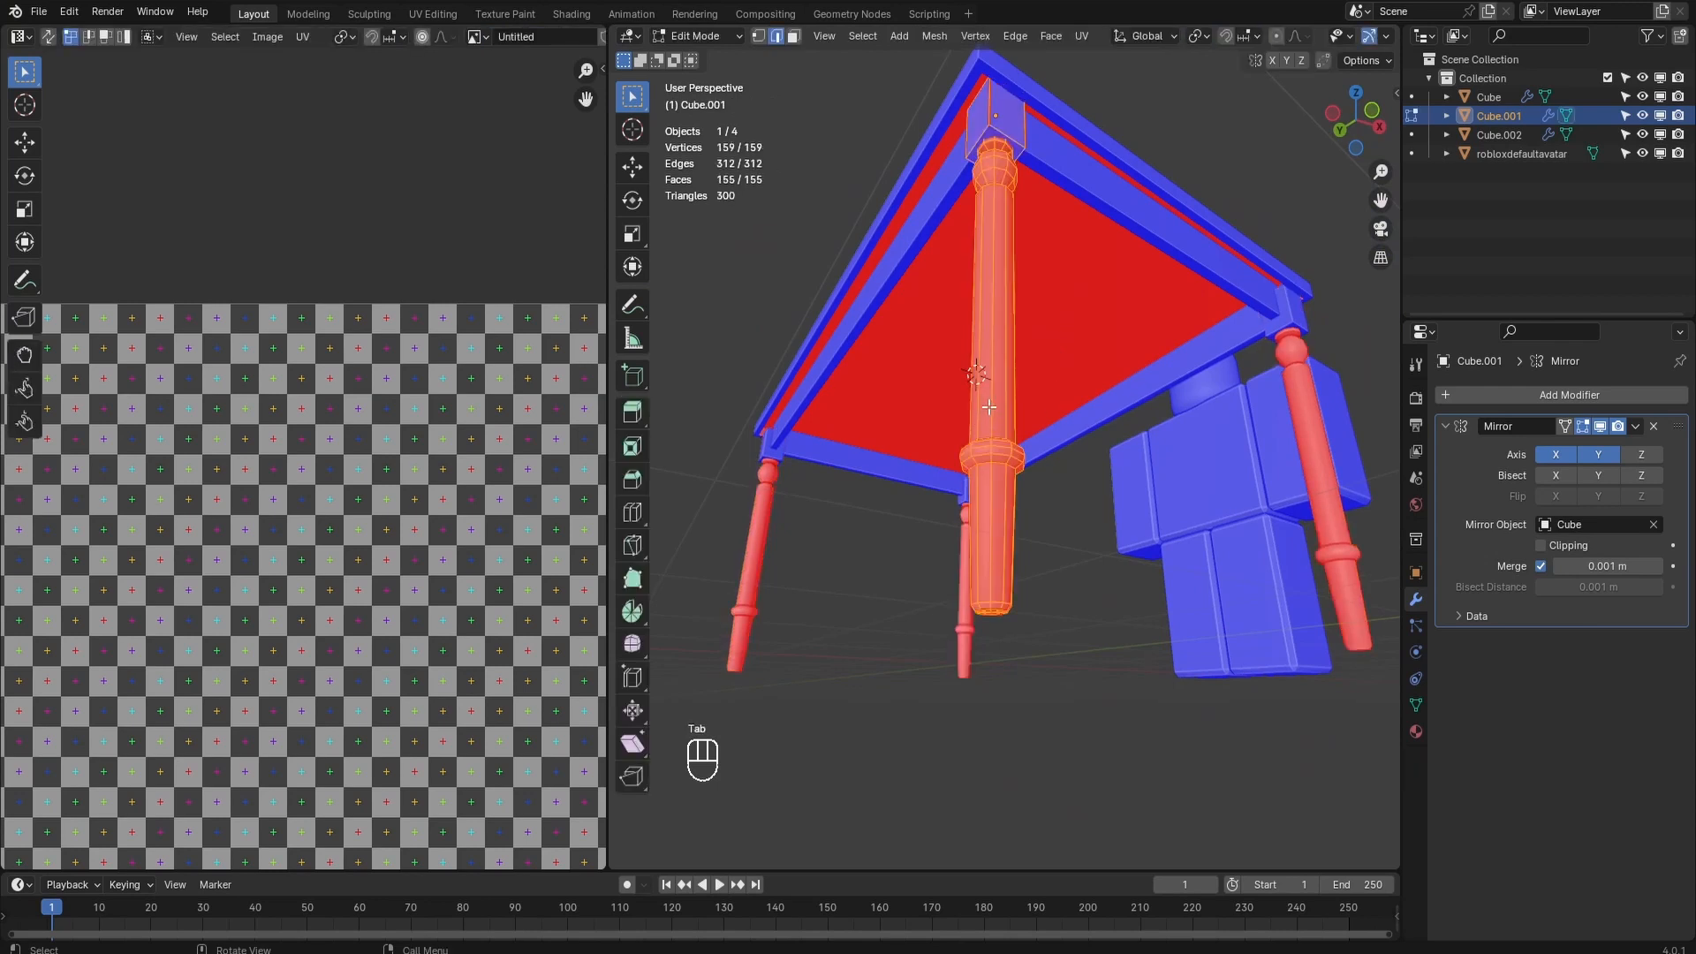
key(shift+n)
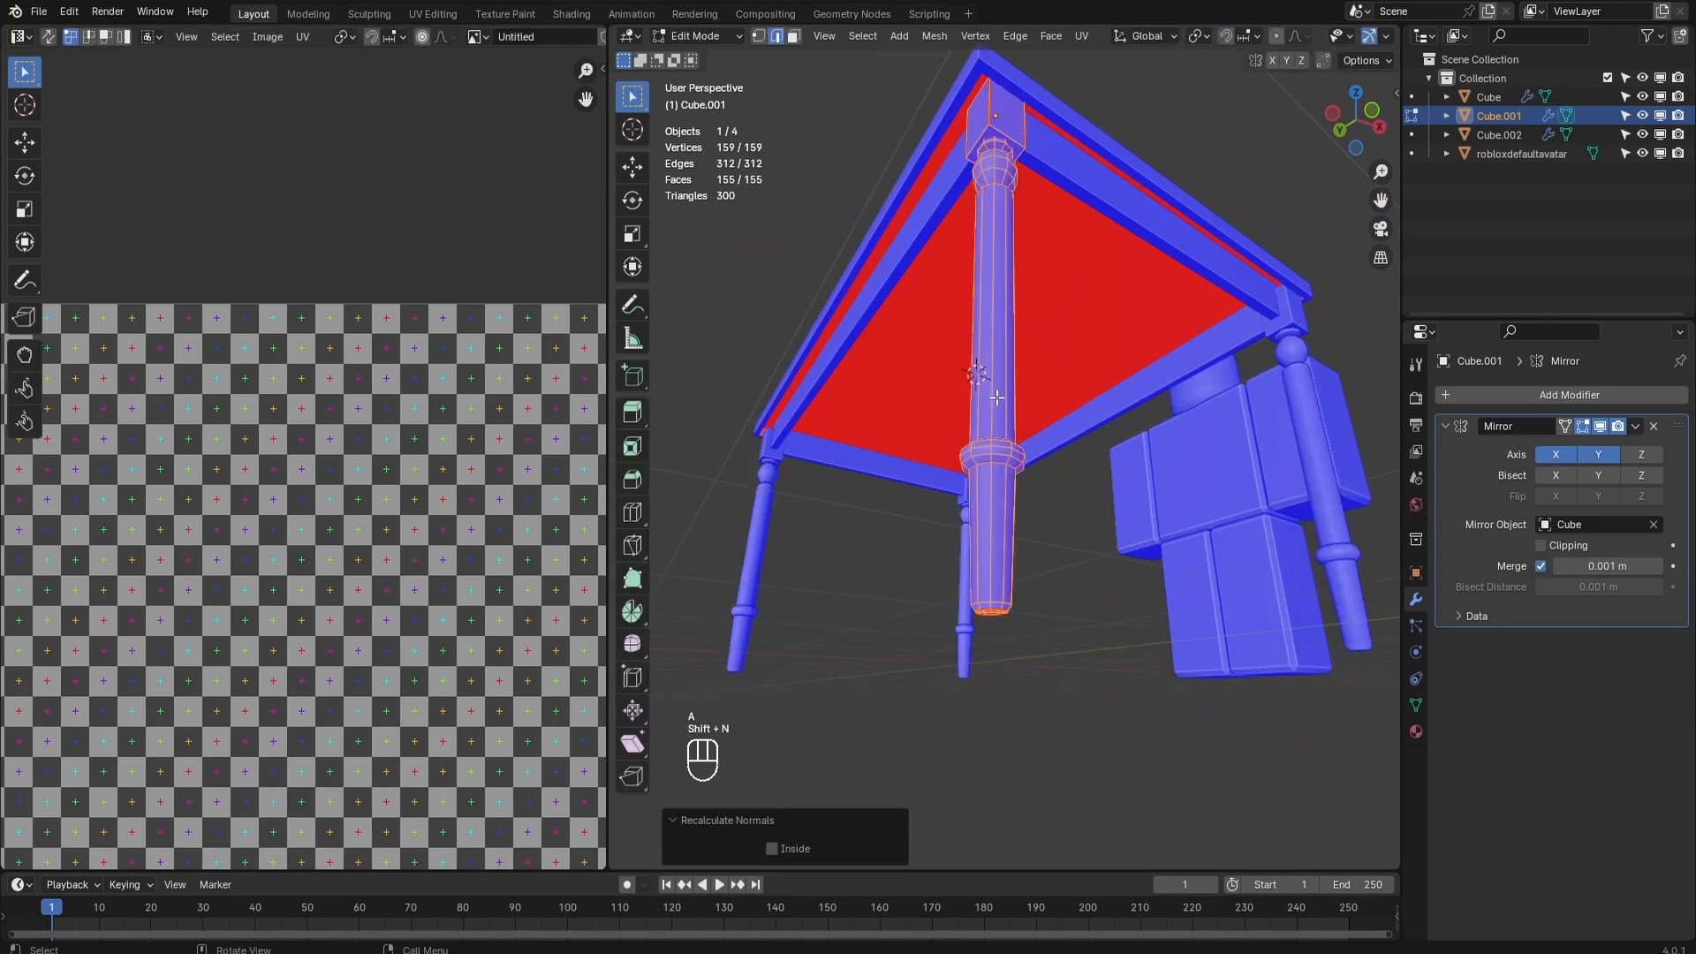
key(Tab)
Step: Examine the UV layouts of the tabletop and the rails one part at a time in Edit Mode
middle_drag(1031, 449, 971, 433)
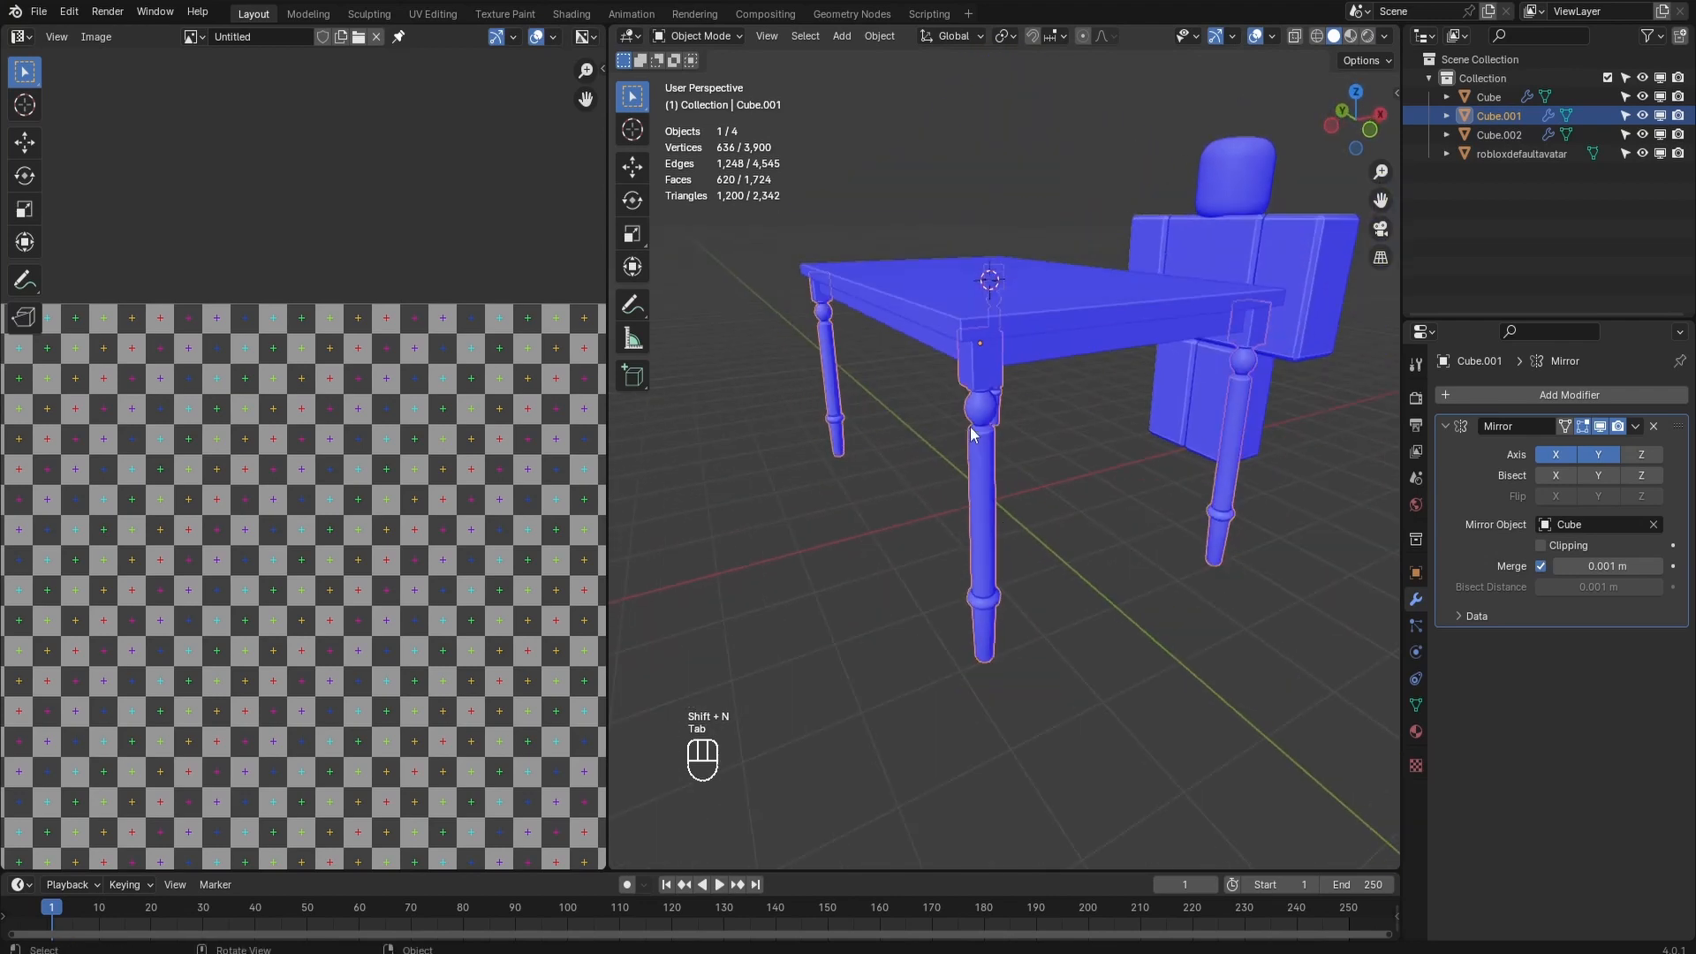
click(972, 287)
key(Tab)
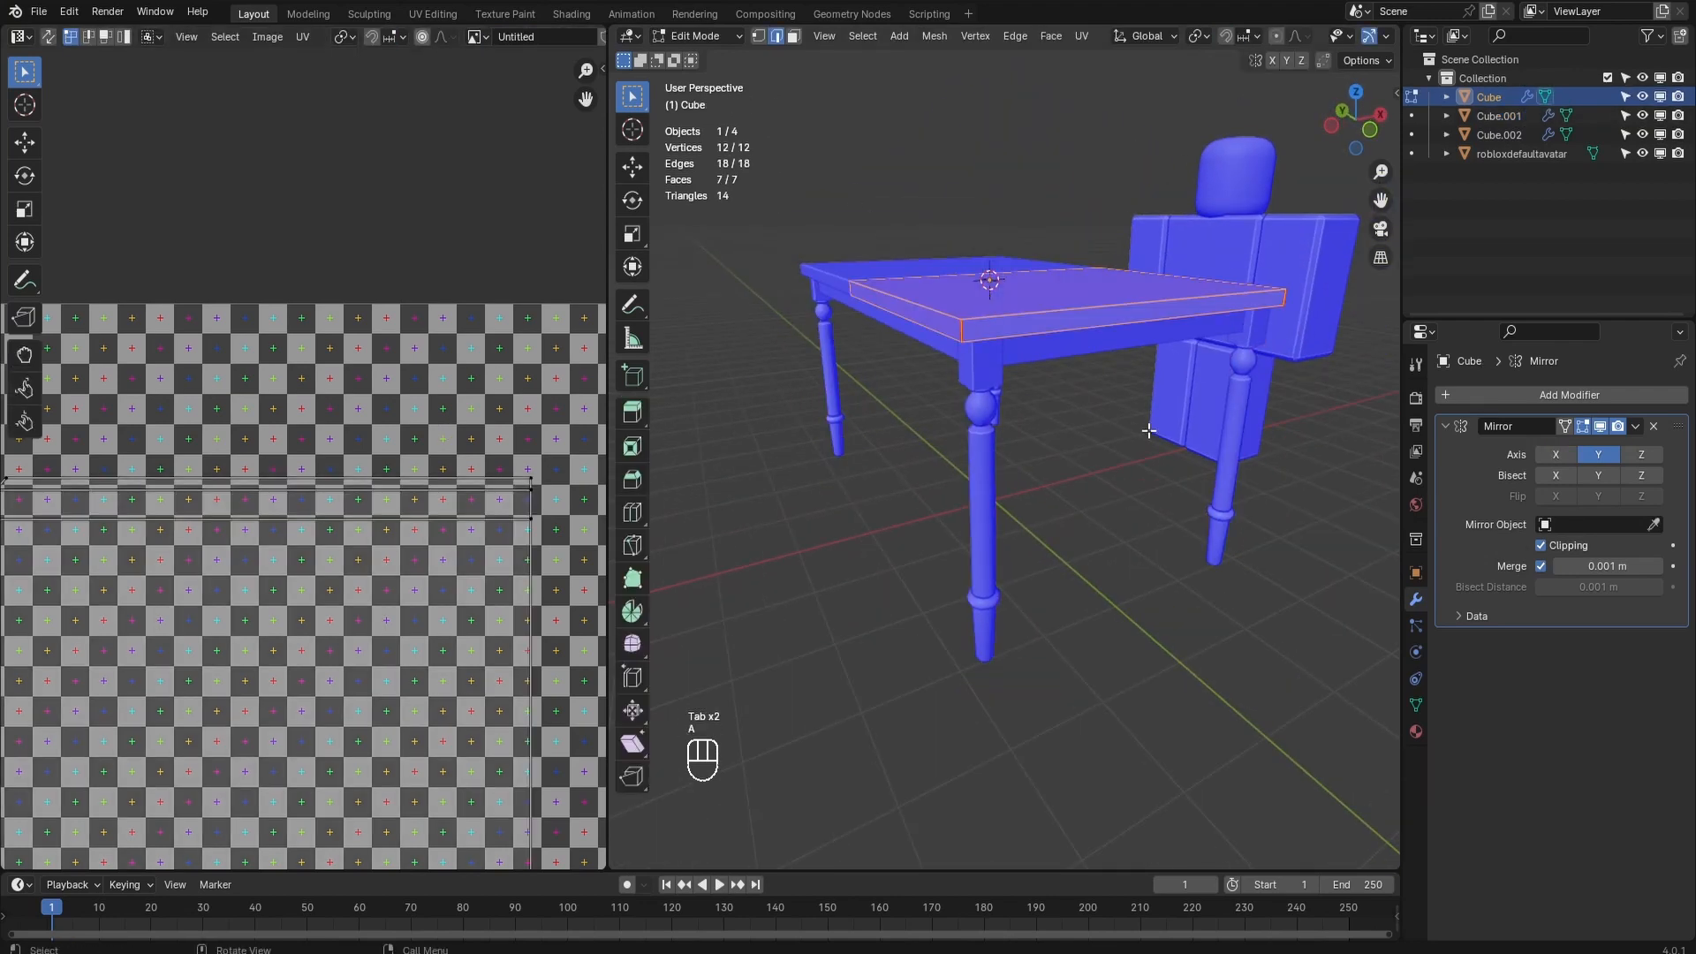
key(Tab)
click(1028, 357)
key(Tab)
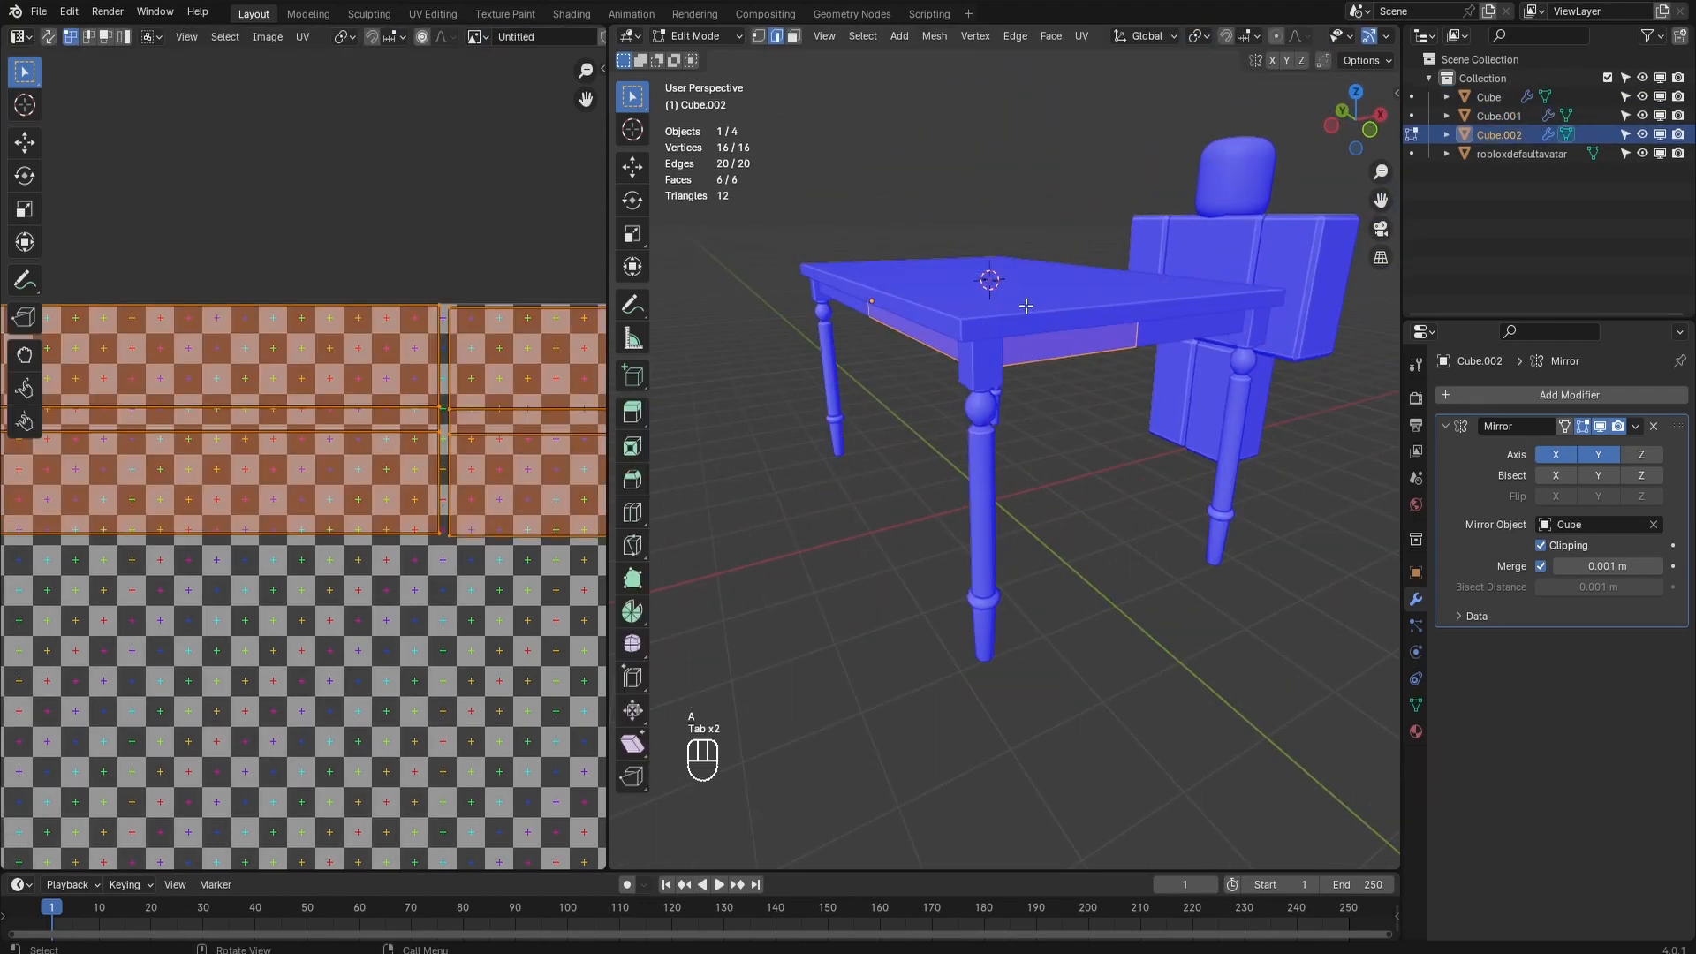
key(Tab)
Step: Edit all three table parts together, then shrink both upper rail UV islands vertically and shift them up along Y
drag(840, 197, 1021, 522)
key(Tab)
scroll(414, 494, down, 3)
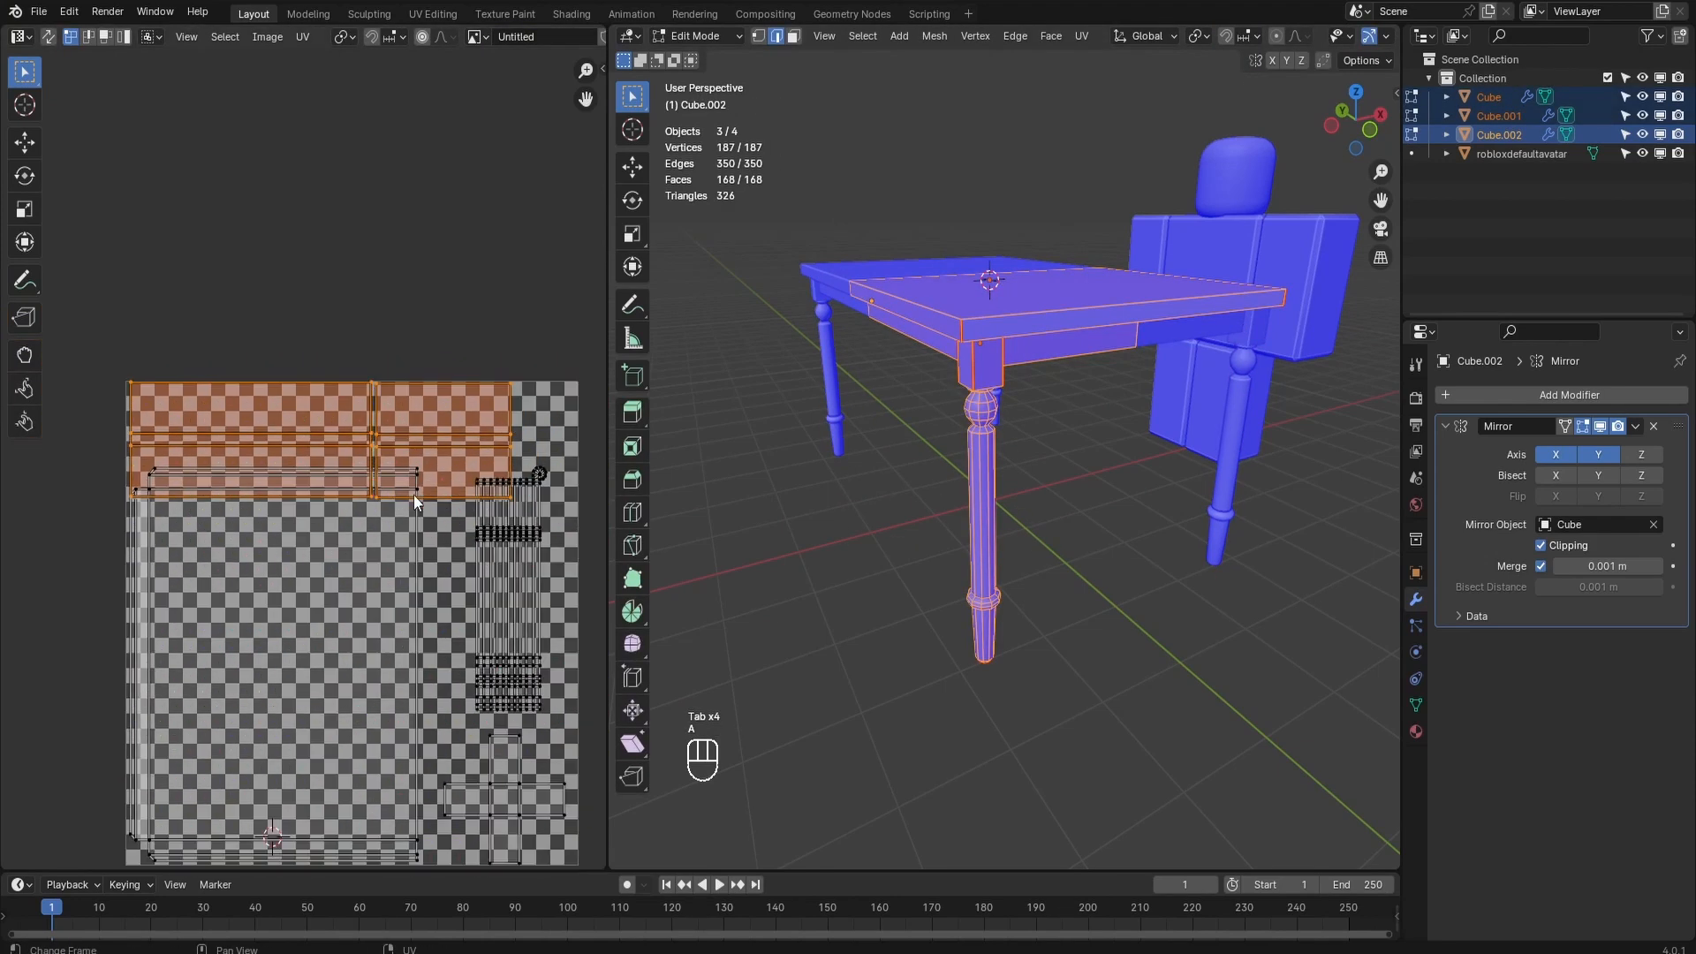
key(l)
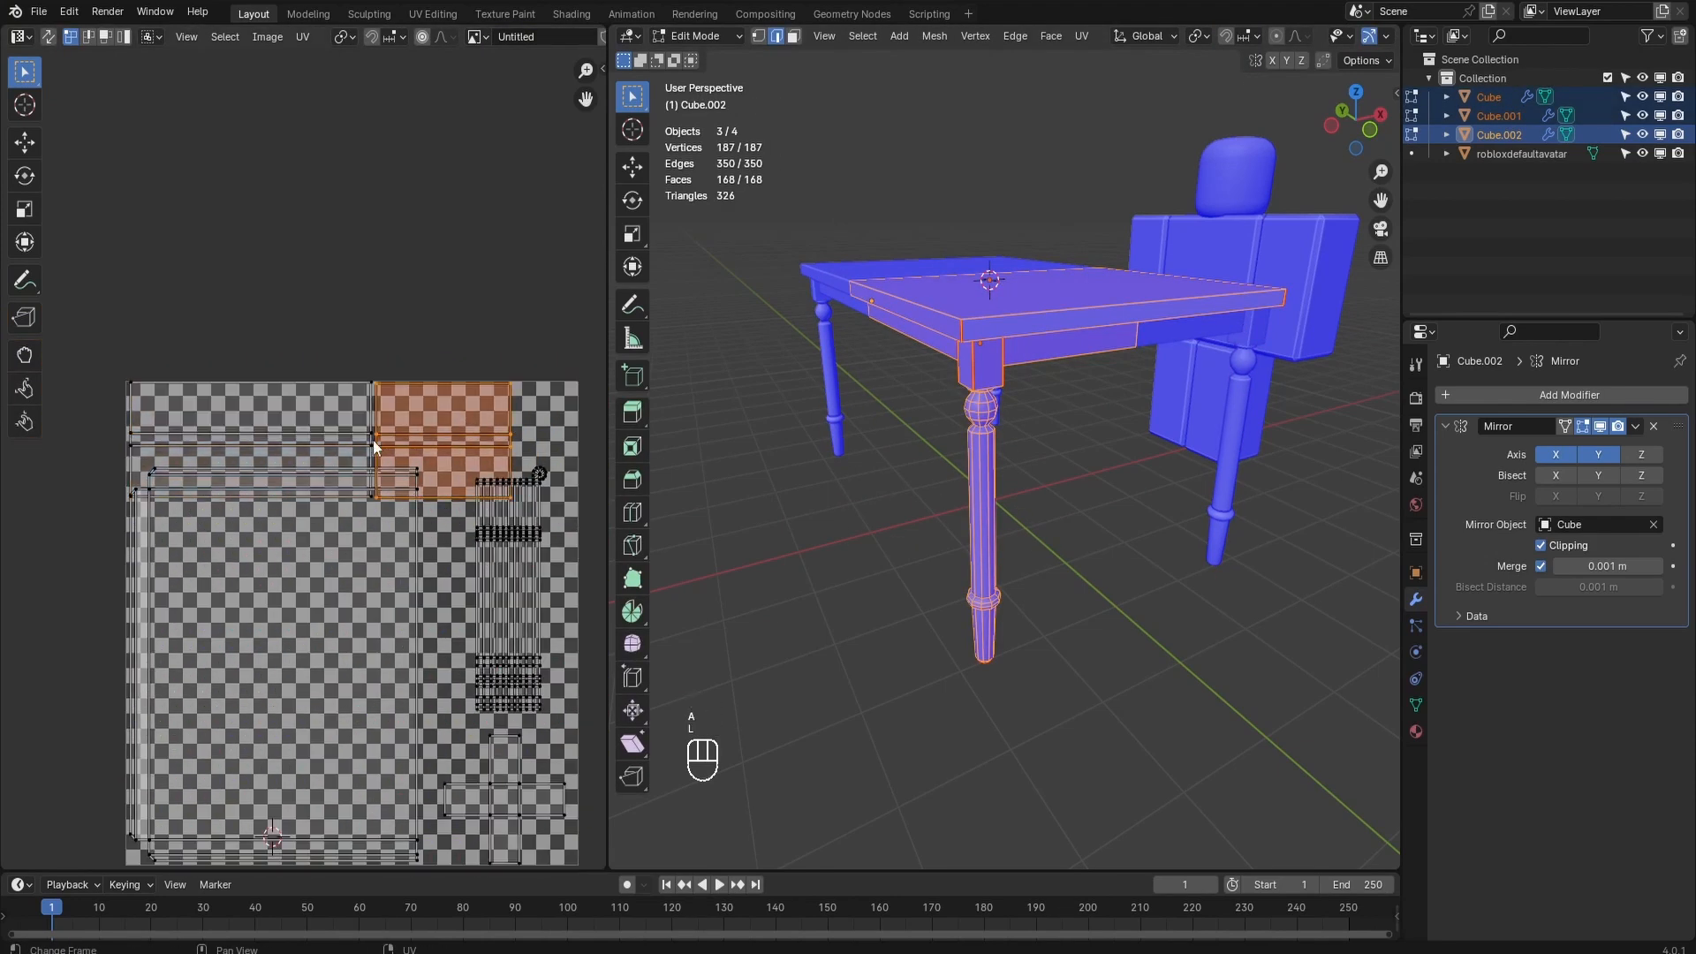
key(l)
key(s)
key(y)
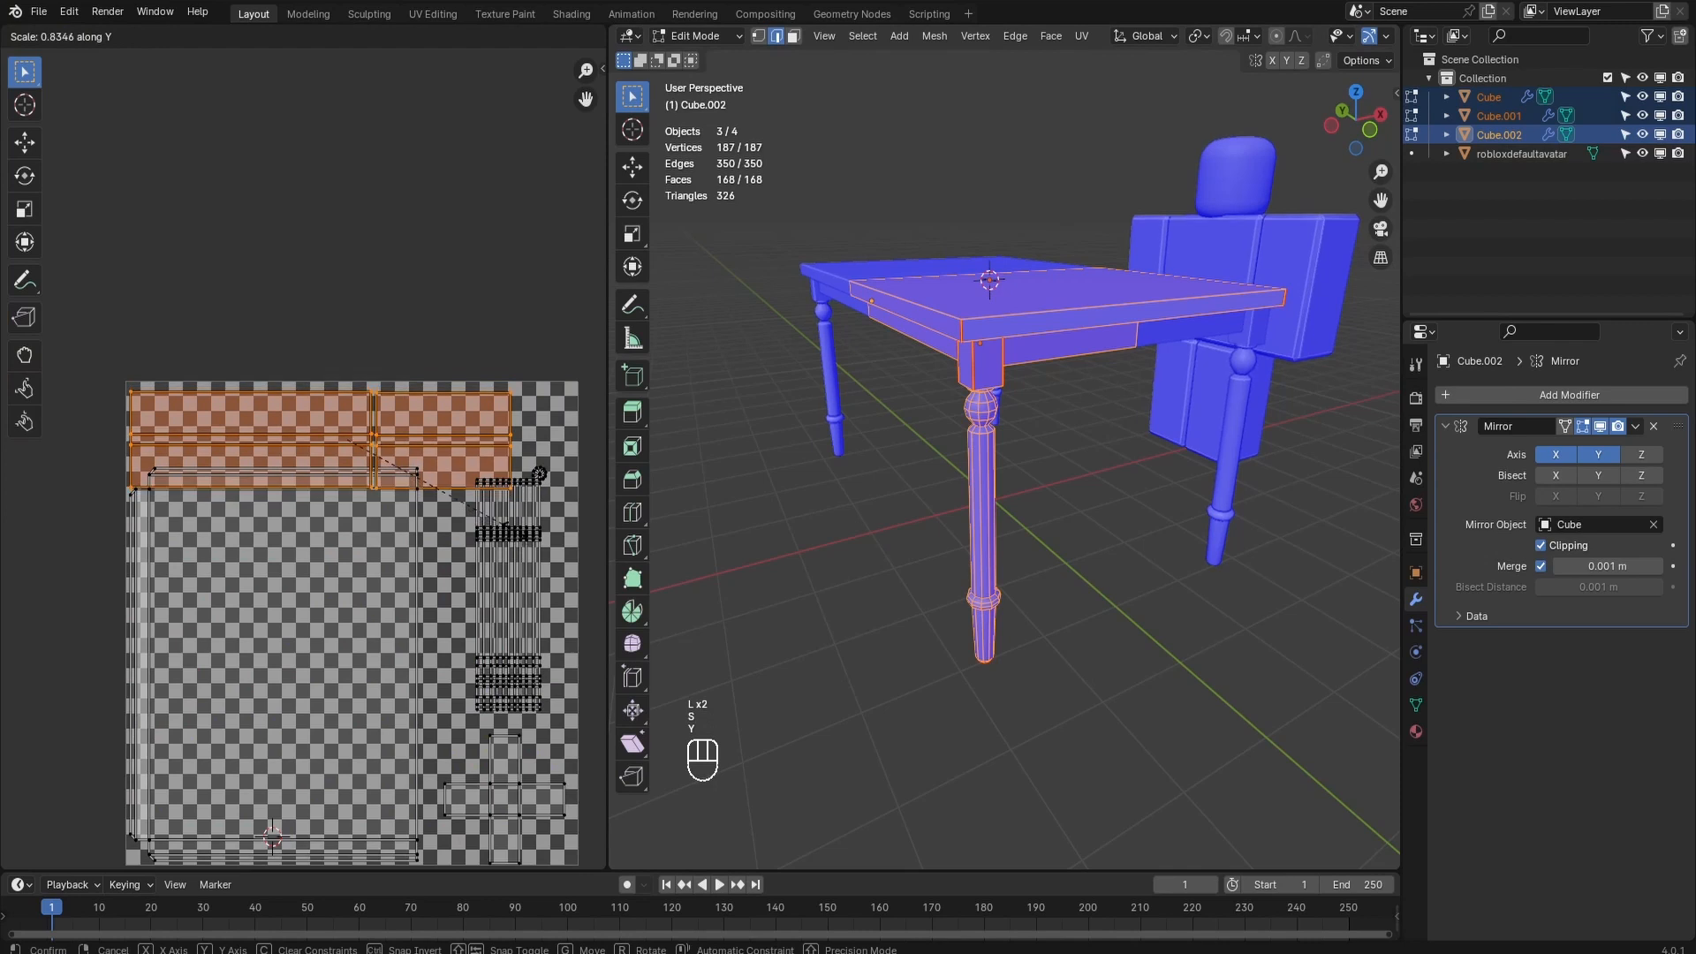
click(514, 532)
scroll(514, 532, up, 2)
key(g)
key(y)
click(514, 532)
Step: Squash the two rail UV islands further along Y and move them up about 0.0098, clear of the tabletop island, then leave Edit Mode
key(s)
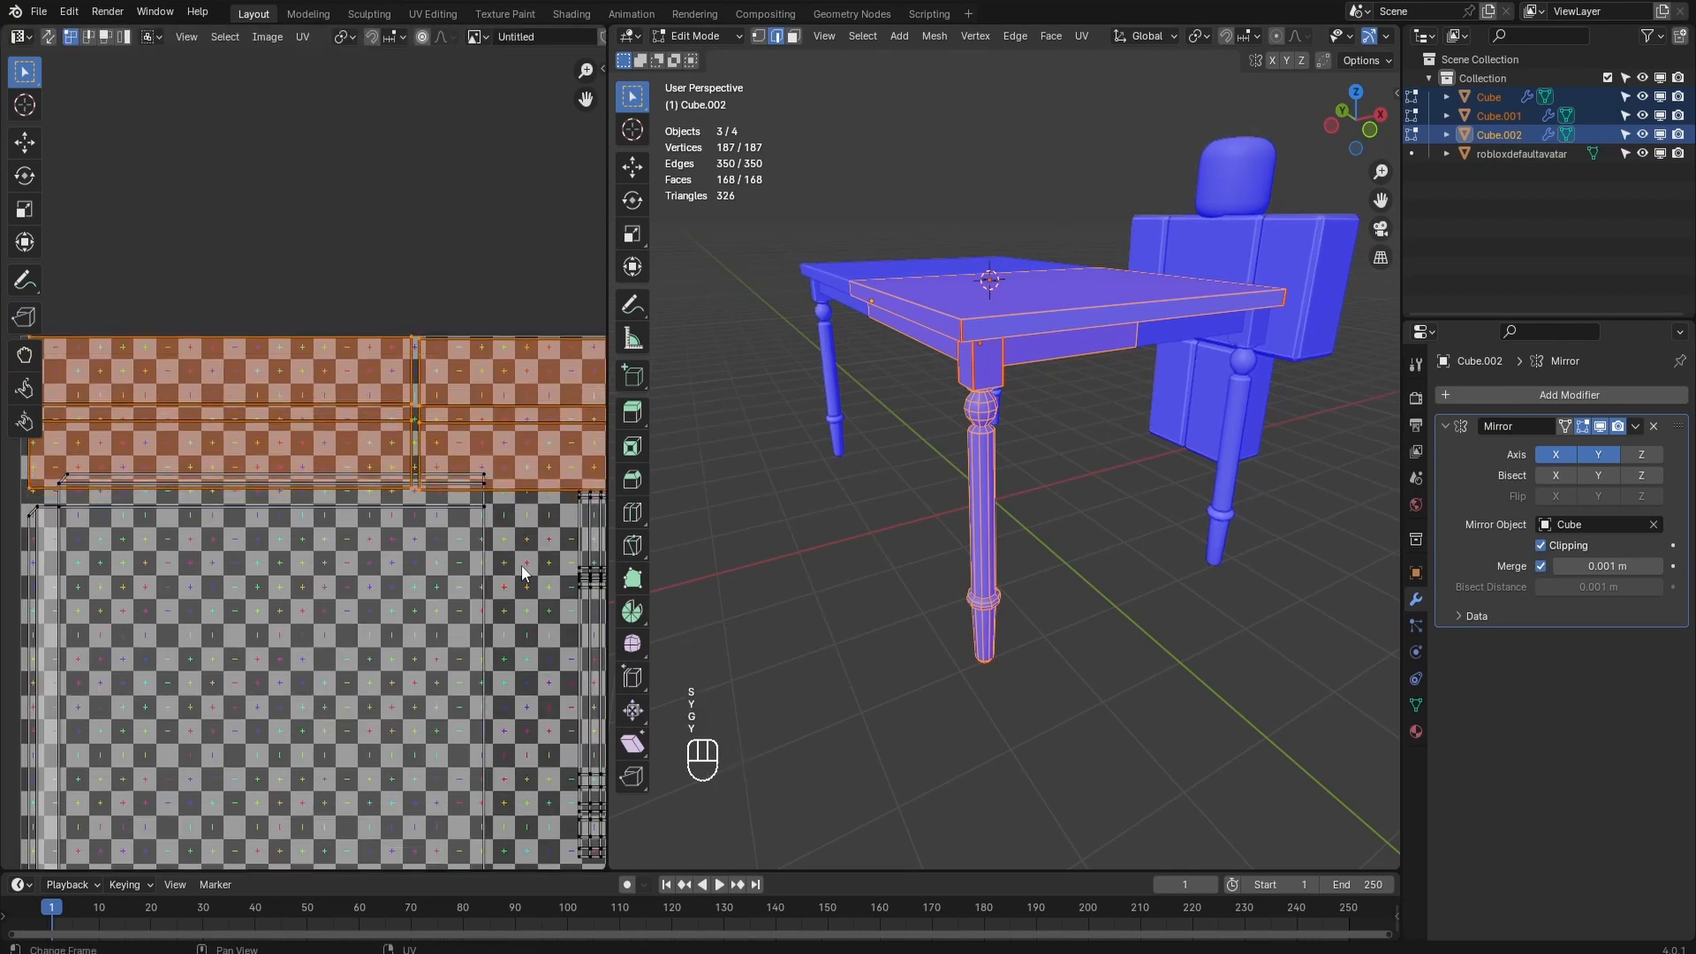
key(y)
click(497, 540)
key(g)
key(y)
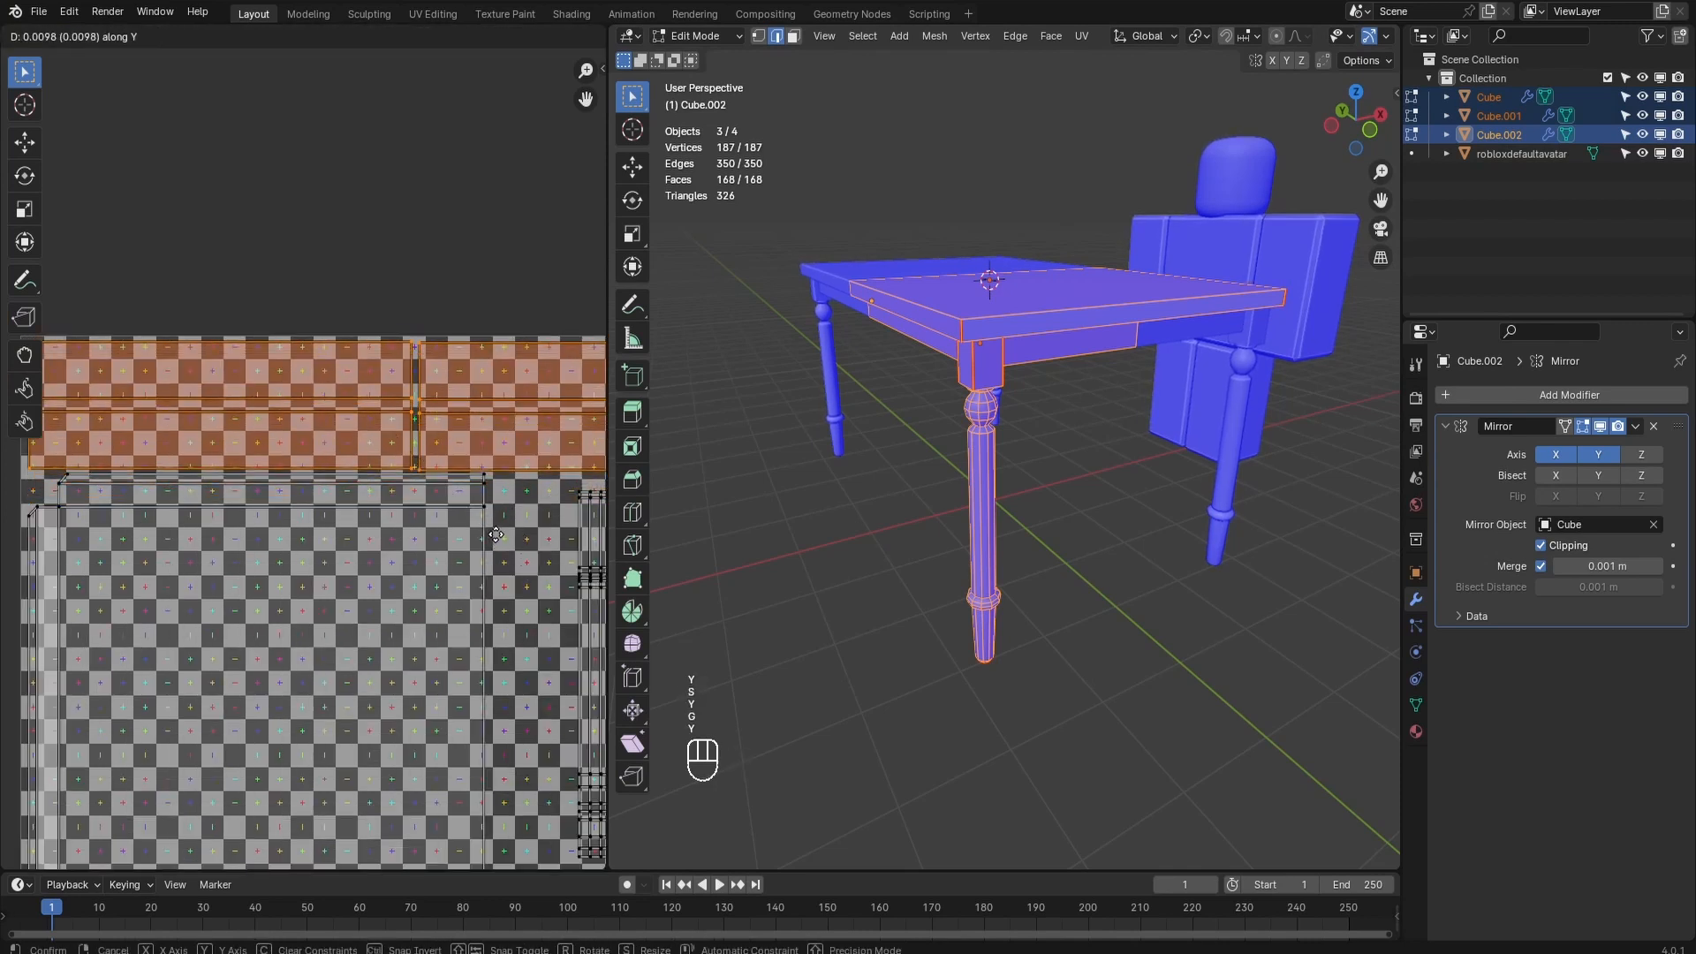
click(495, 533)
key(Tab)
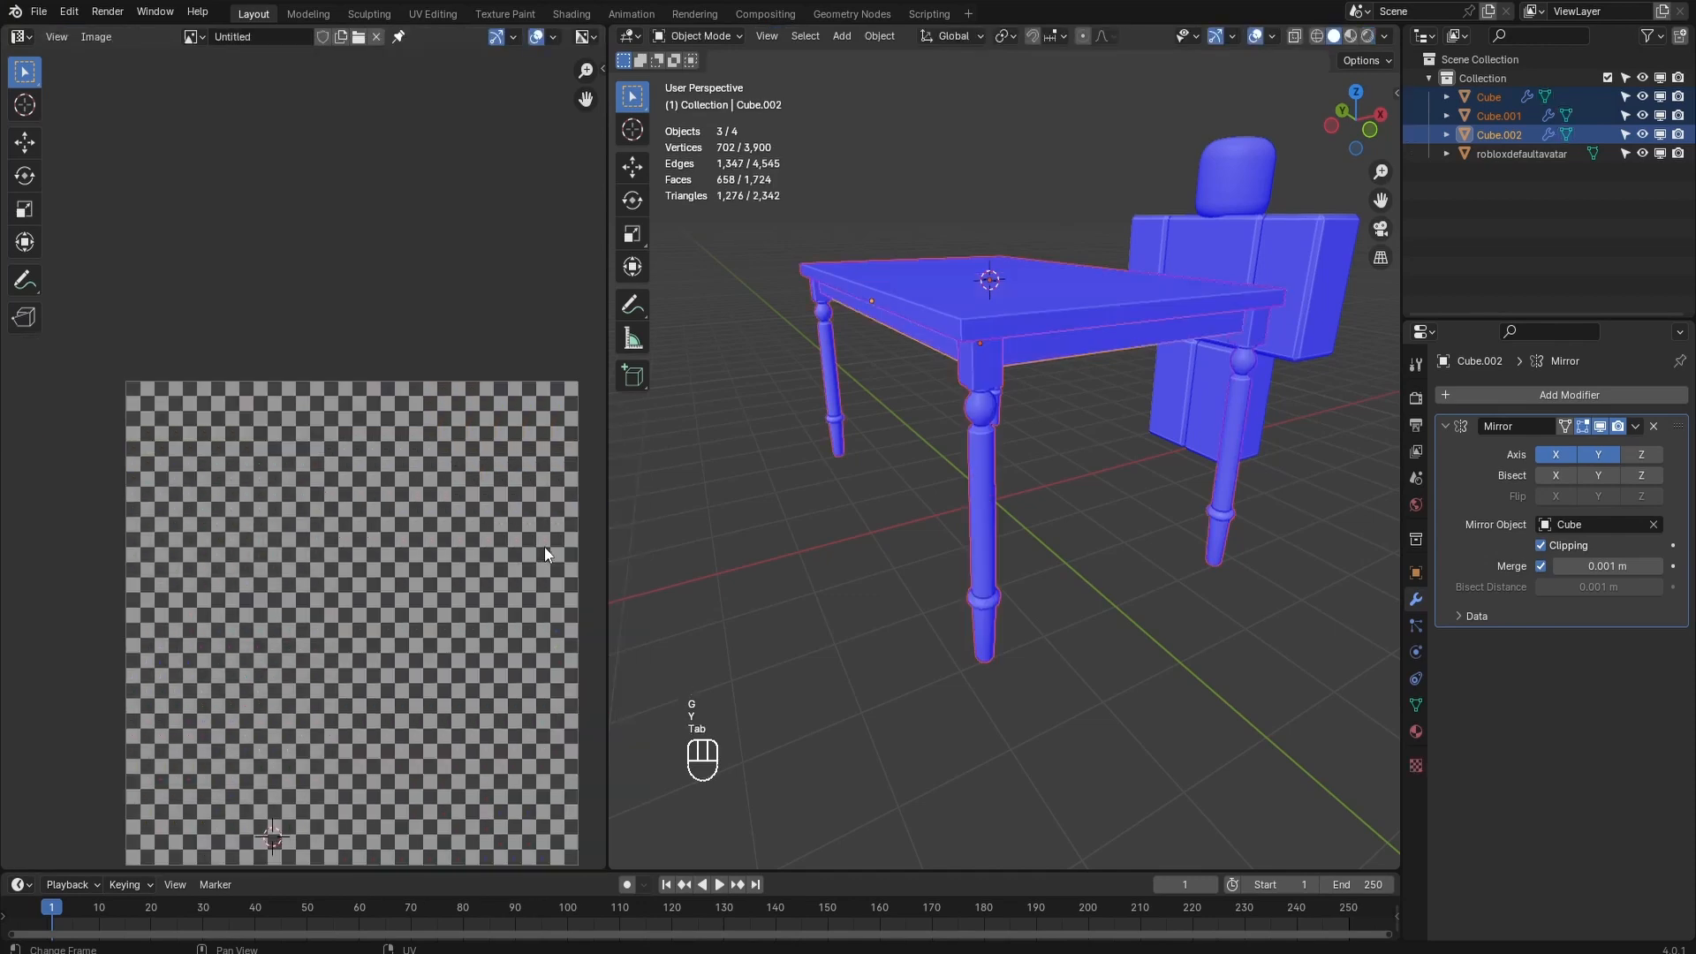
Step: Select the three table parts in Object Mode and export them as FBX
drag(888, 186, 1030, 536)
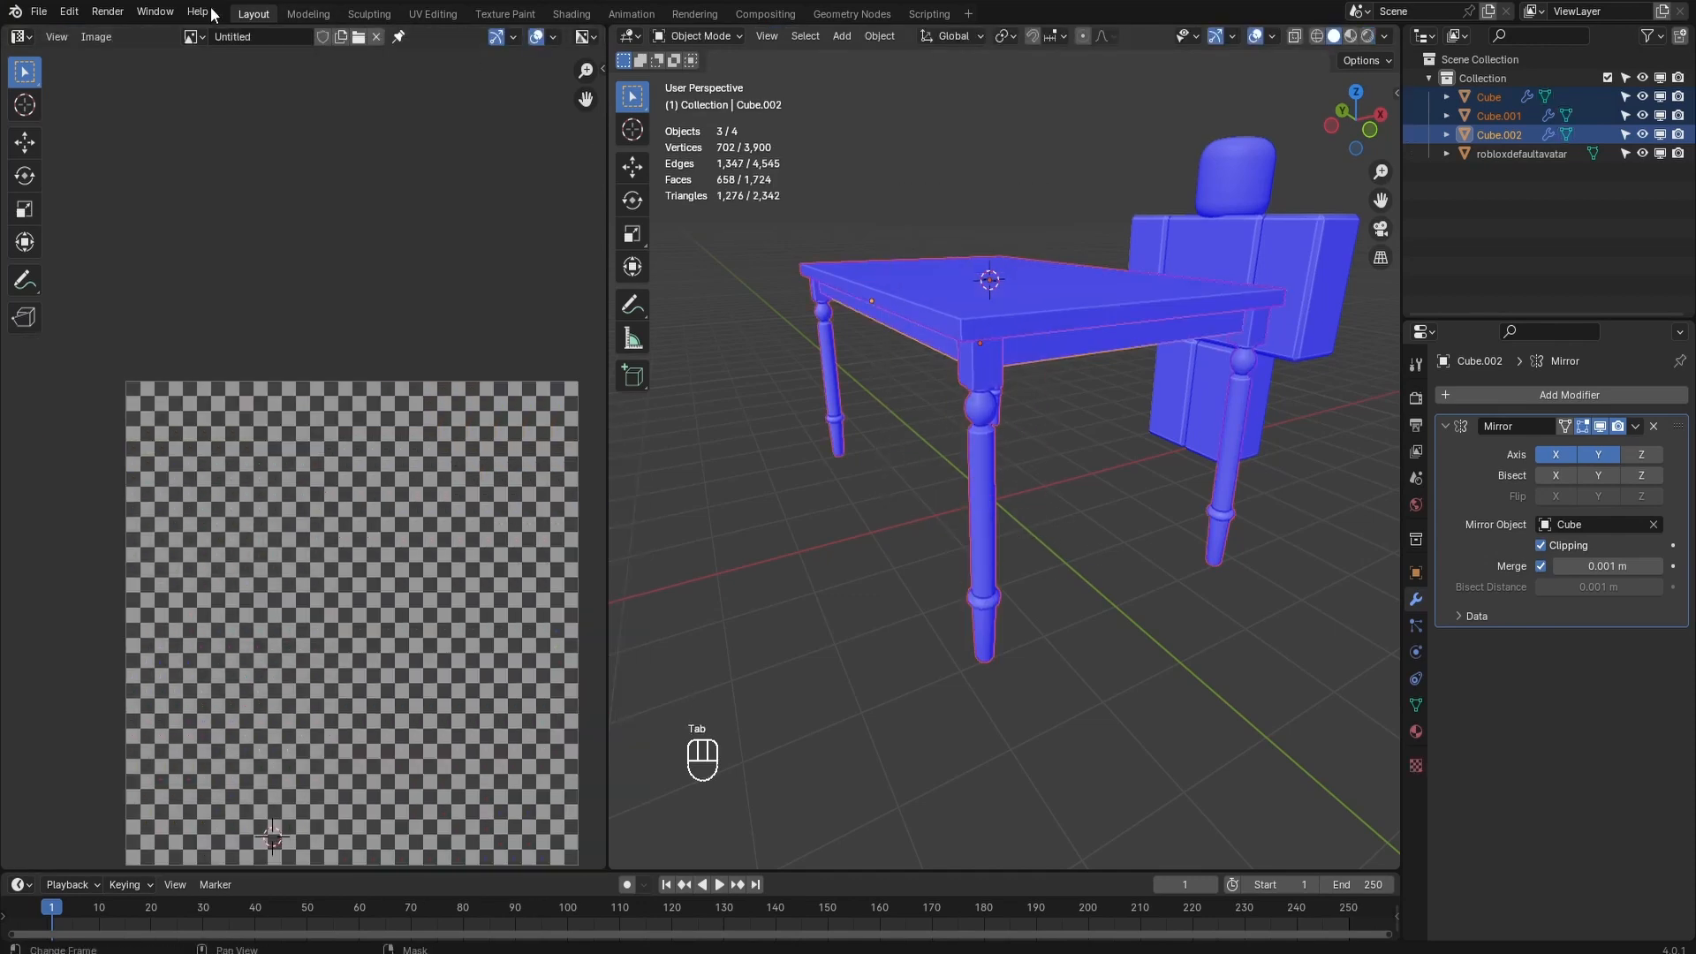
click(39, 11)
mouse_move(78, 296)
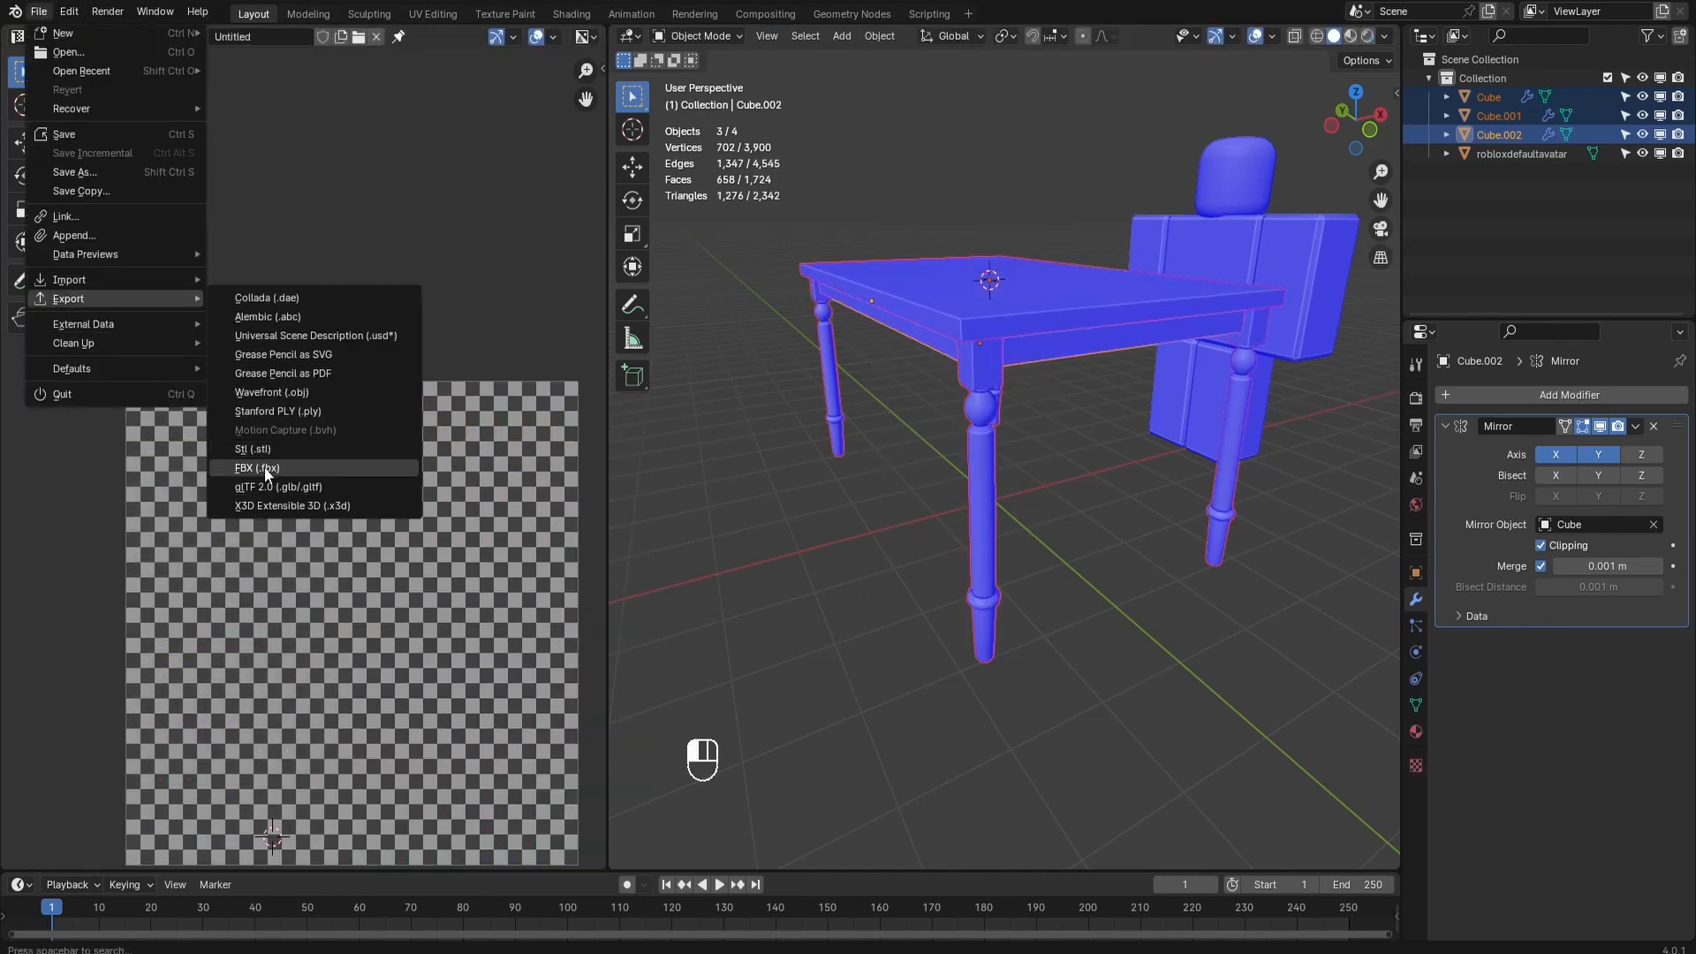
click(263, 466)
key(Escape)
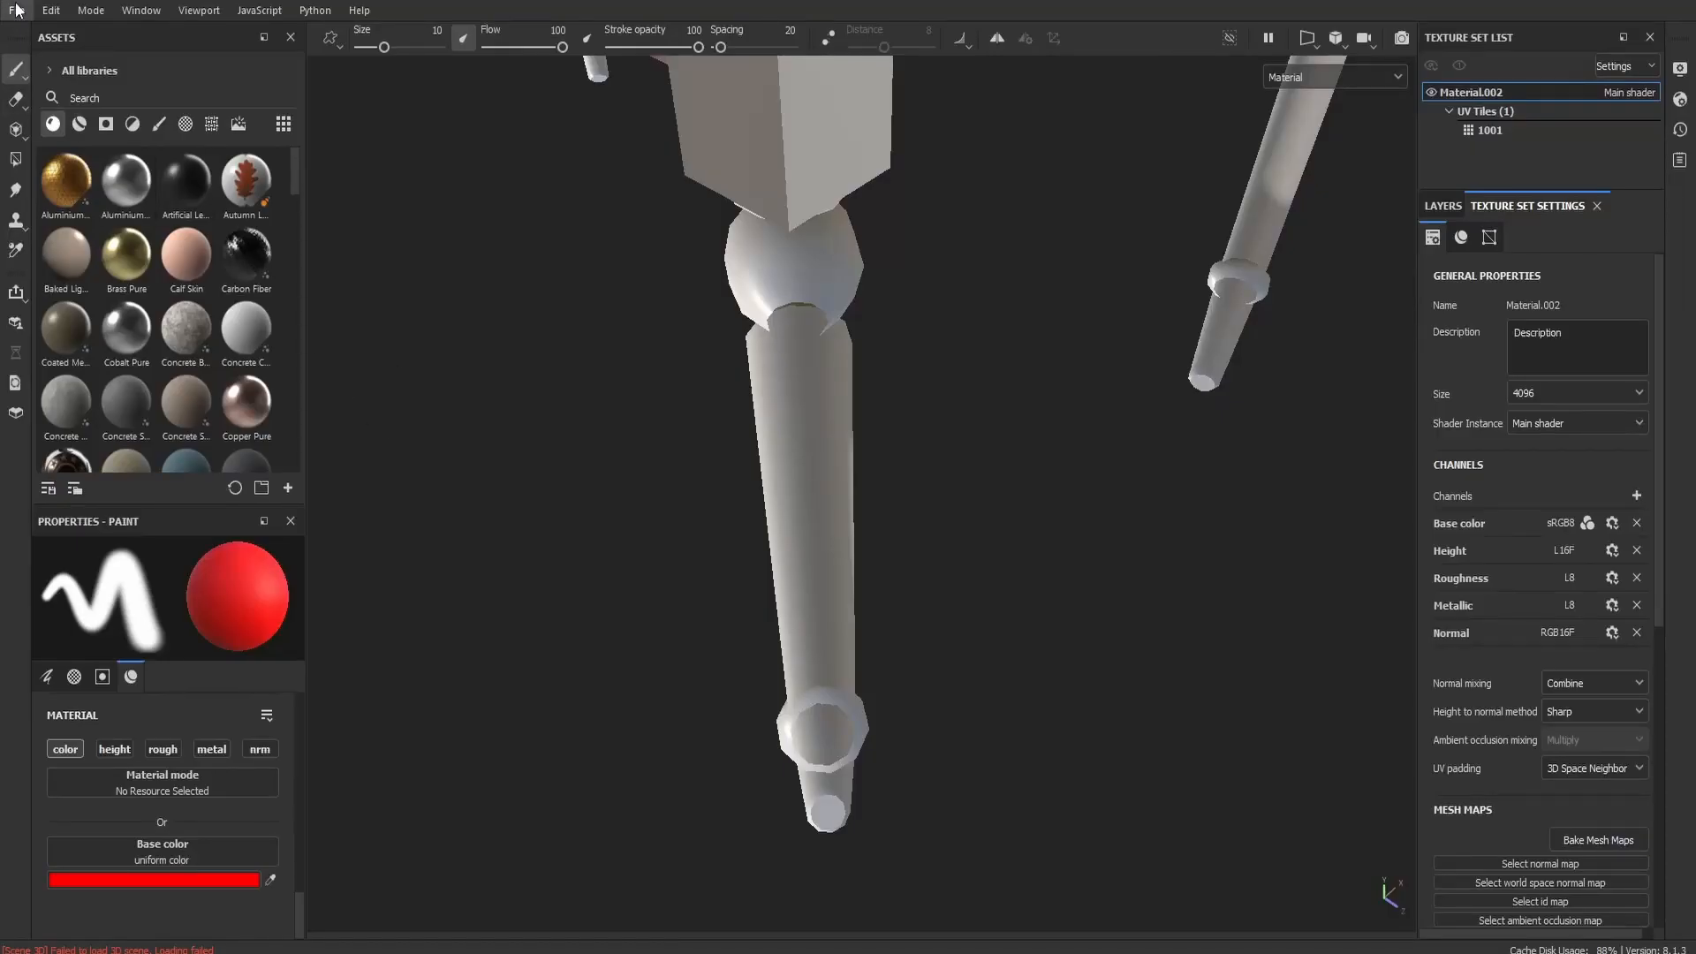
Step: Switch to Substance 3D Painter and create a project from Table.fbx with OpenGL normals and 2048 resolution, discarding the old project's changes
click(16, 11)
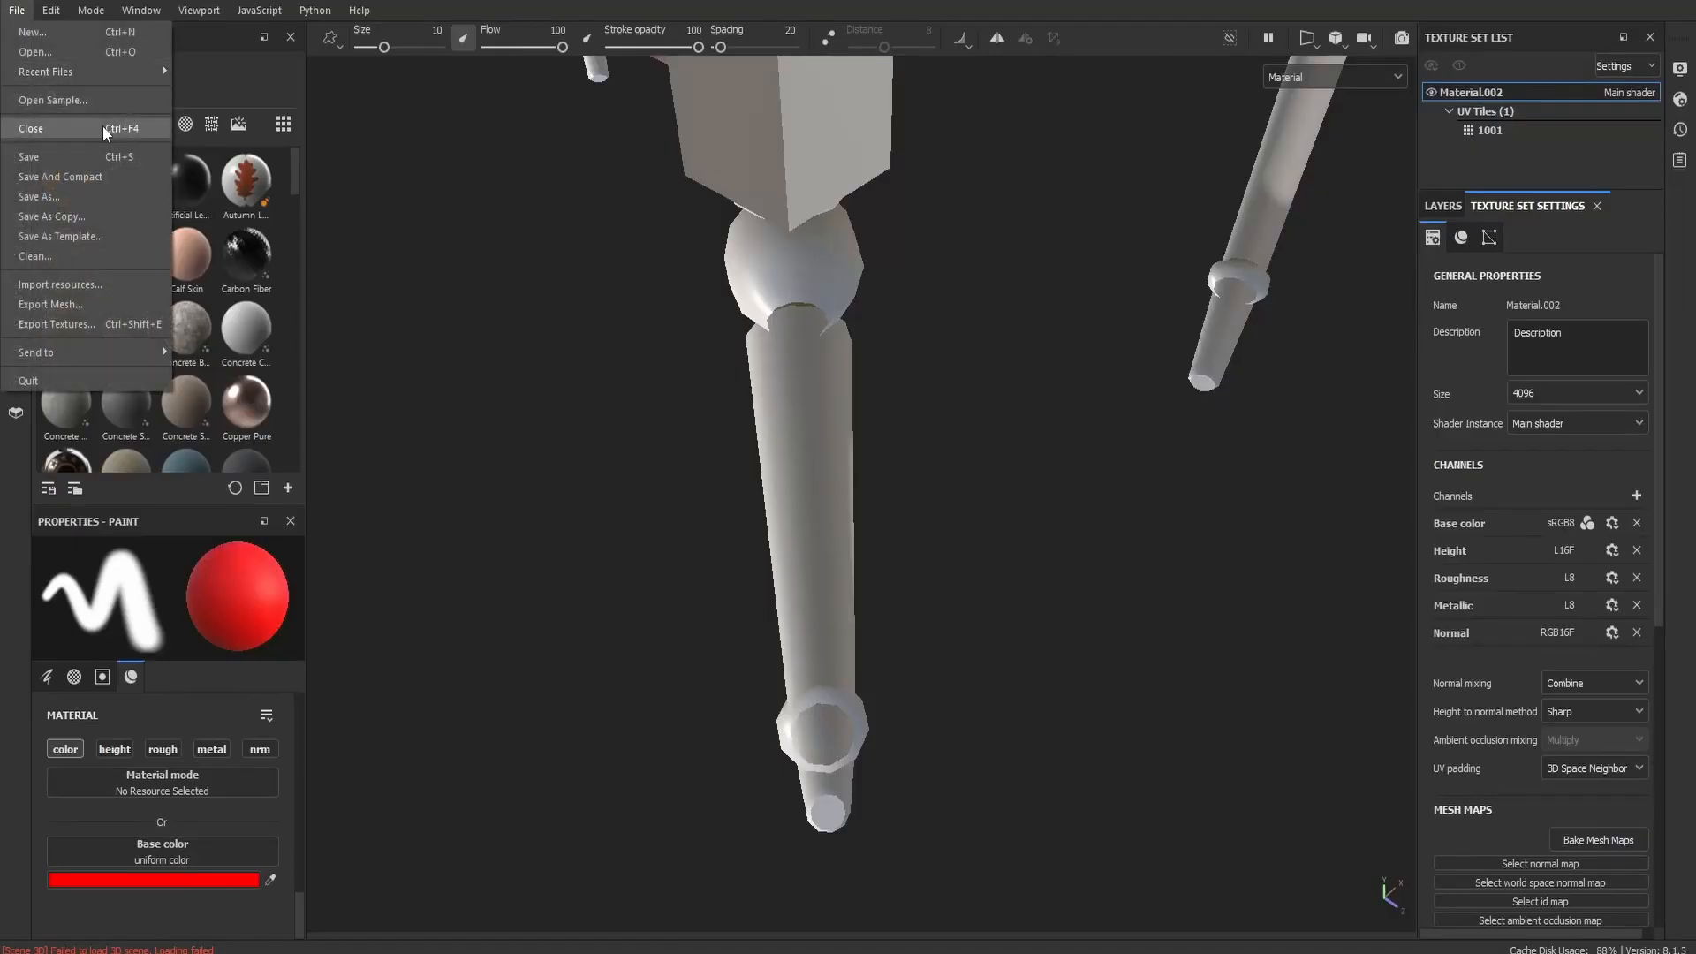
click(56, 37)
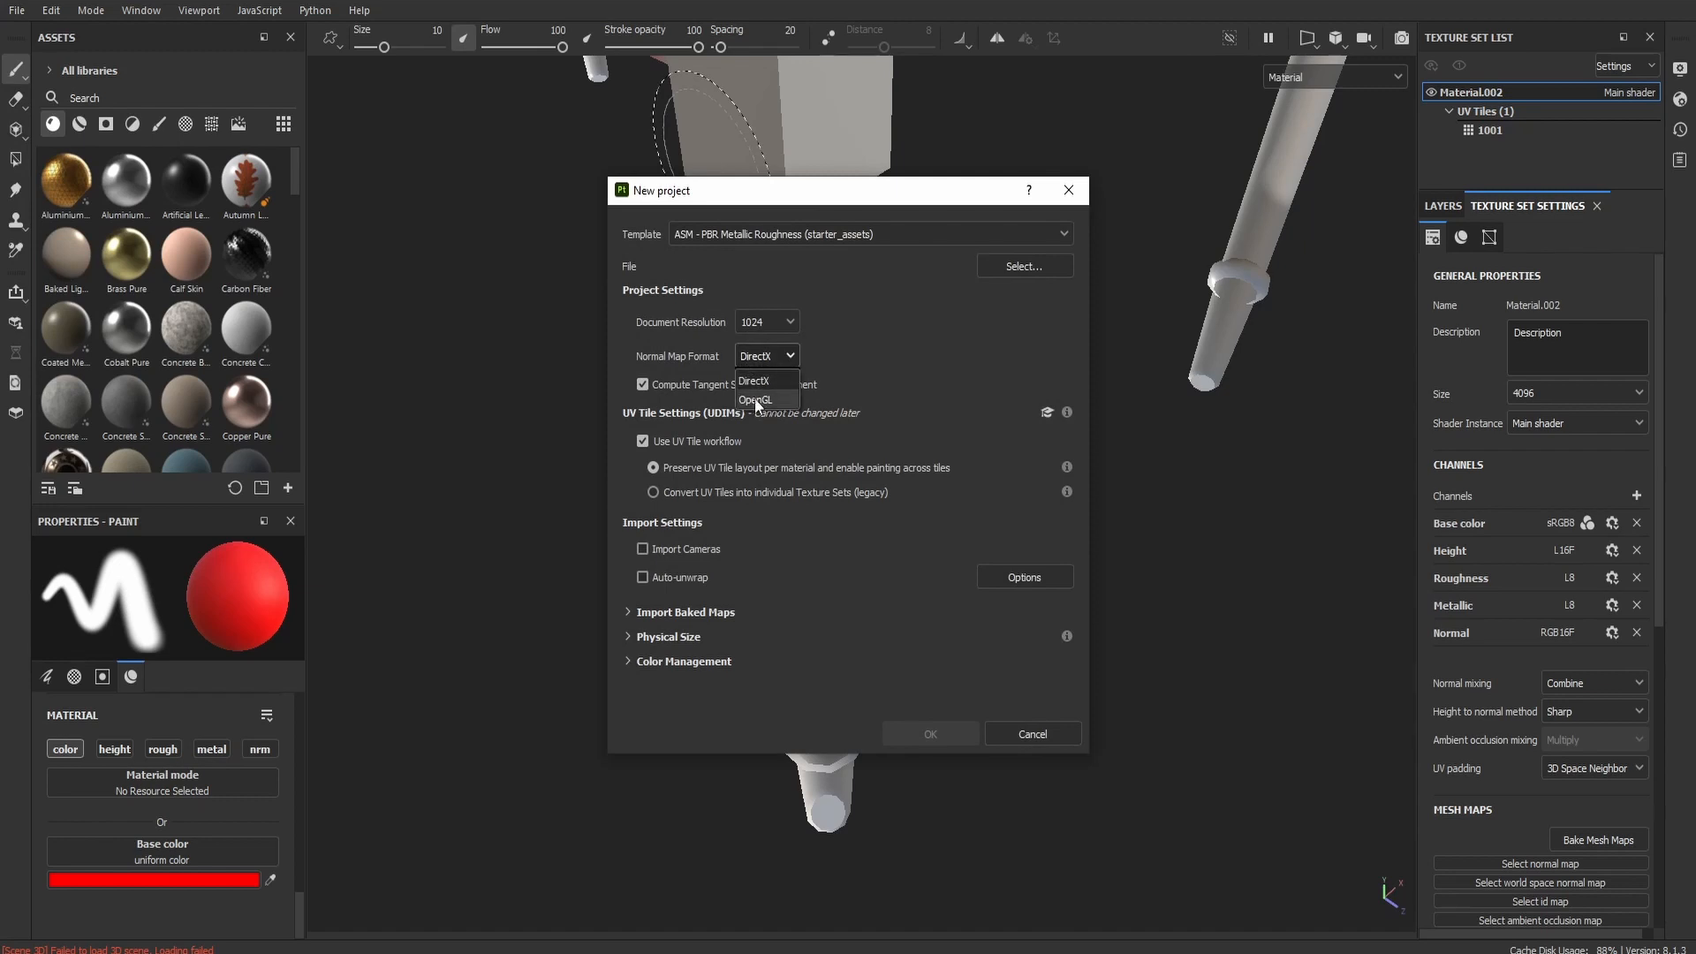
click(755, 399)
click(766, 323)
click(756, 438)
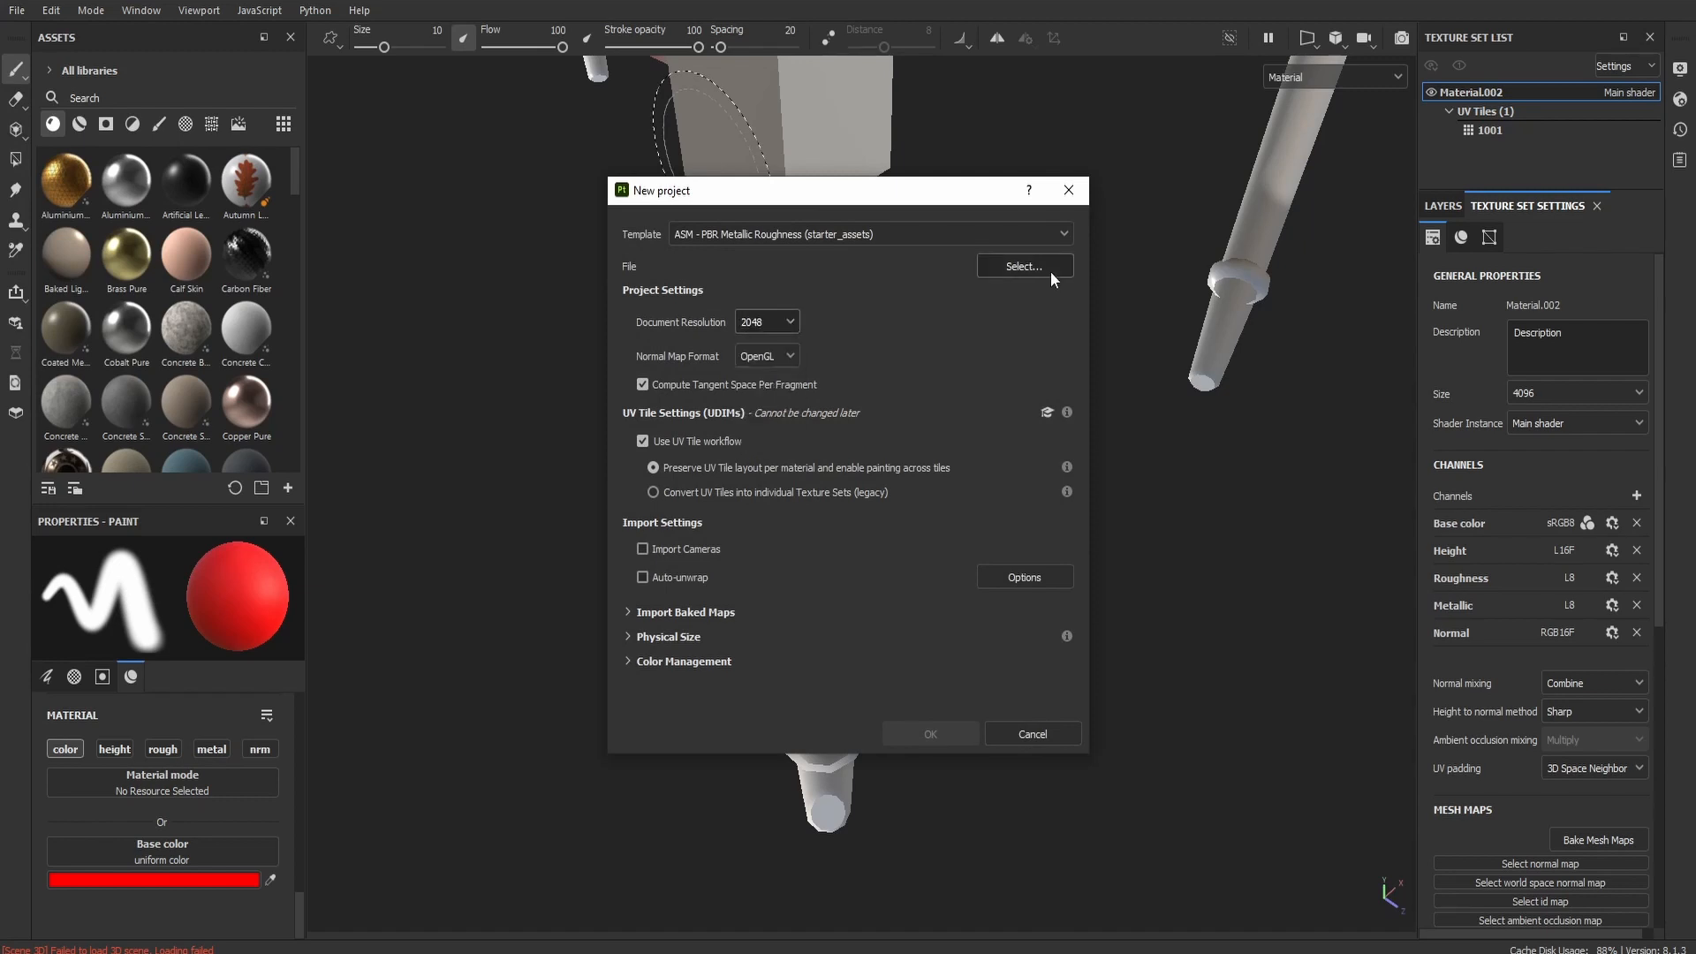
click(1049, 273)
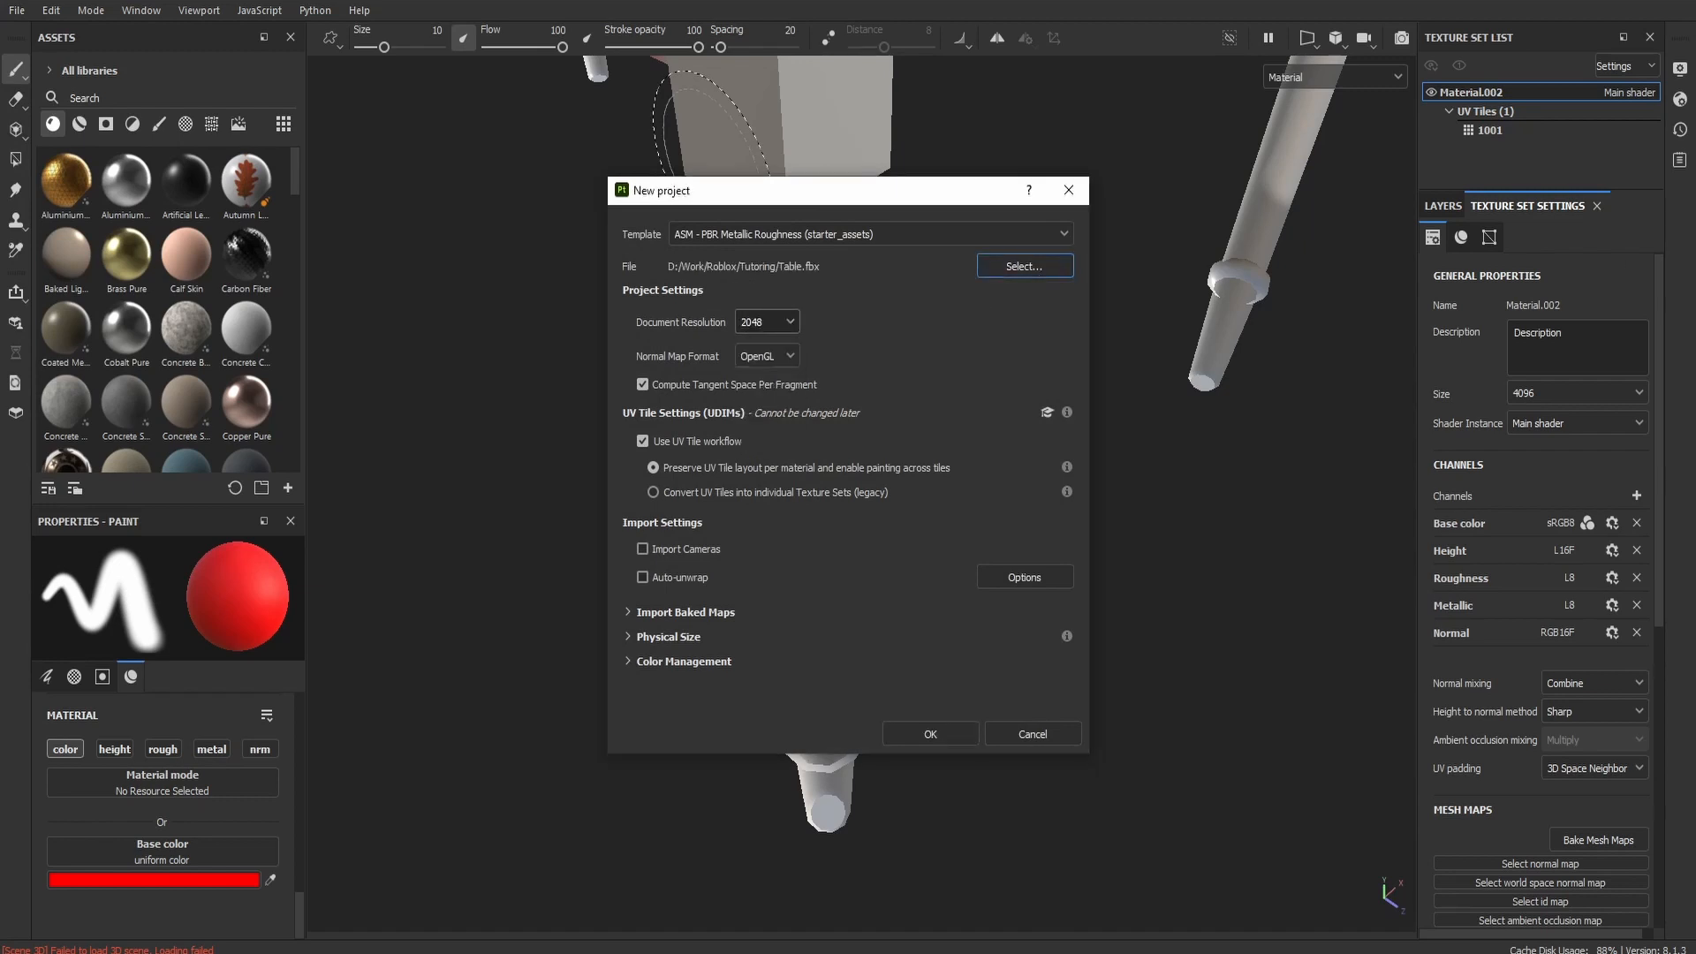
click(929, 733)
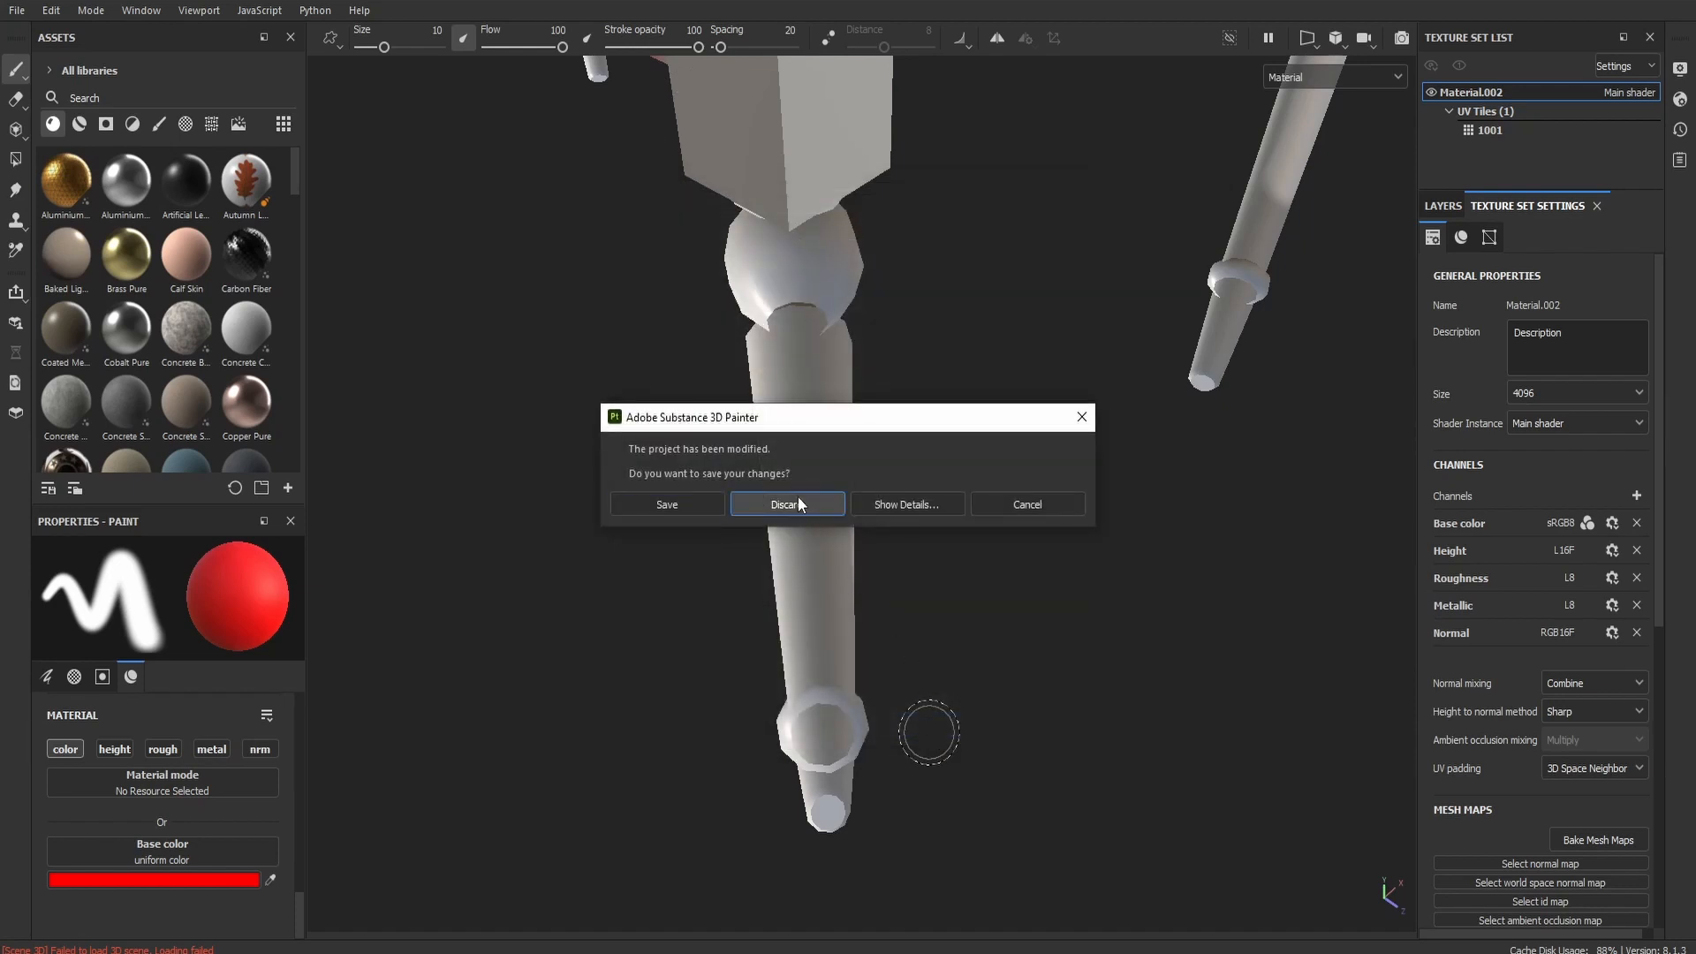
click(799, 497)
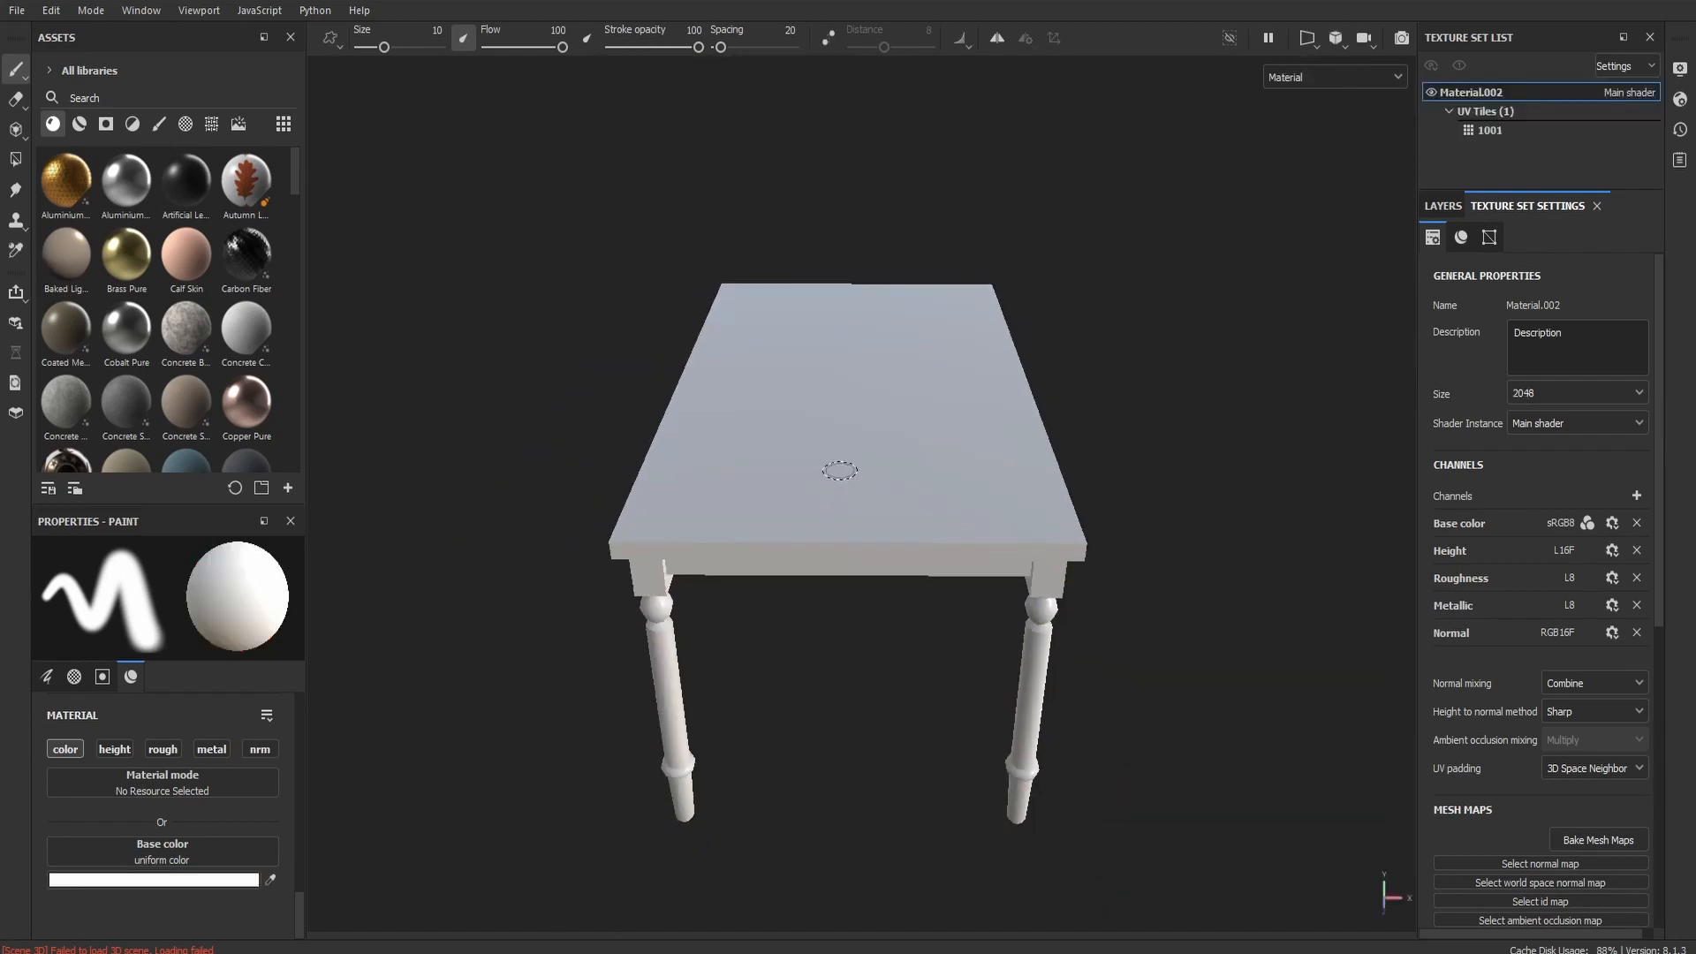
Step: Inspect the newly imported table's top, edges and legs from several angles
alt+drag(848, 636, 1124, 542)
alt+drag(845, 601, 1231, 322)
scroll(973, 538, up, 3)
scroll(883, 371, down, 3)
alt+middle_drag(777, 327, 1032, 523)
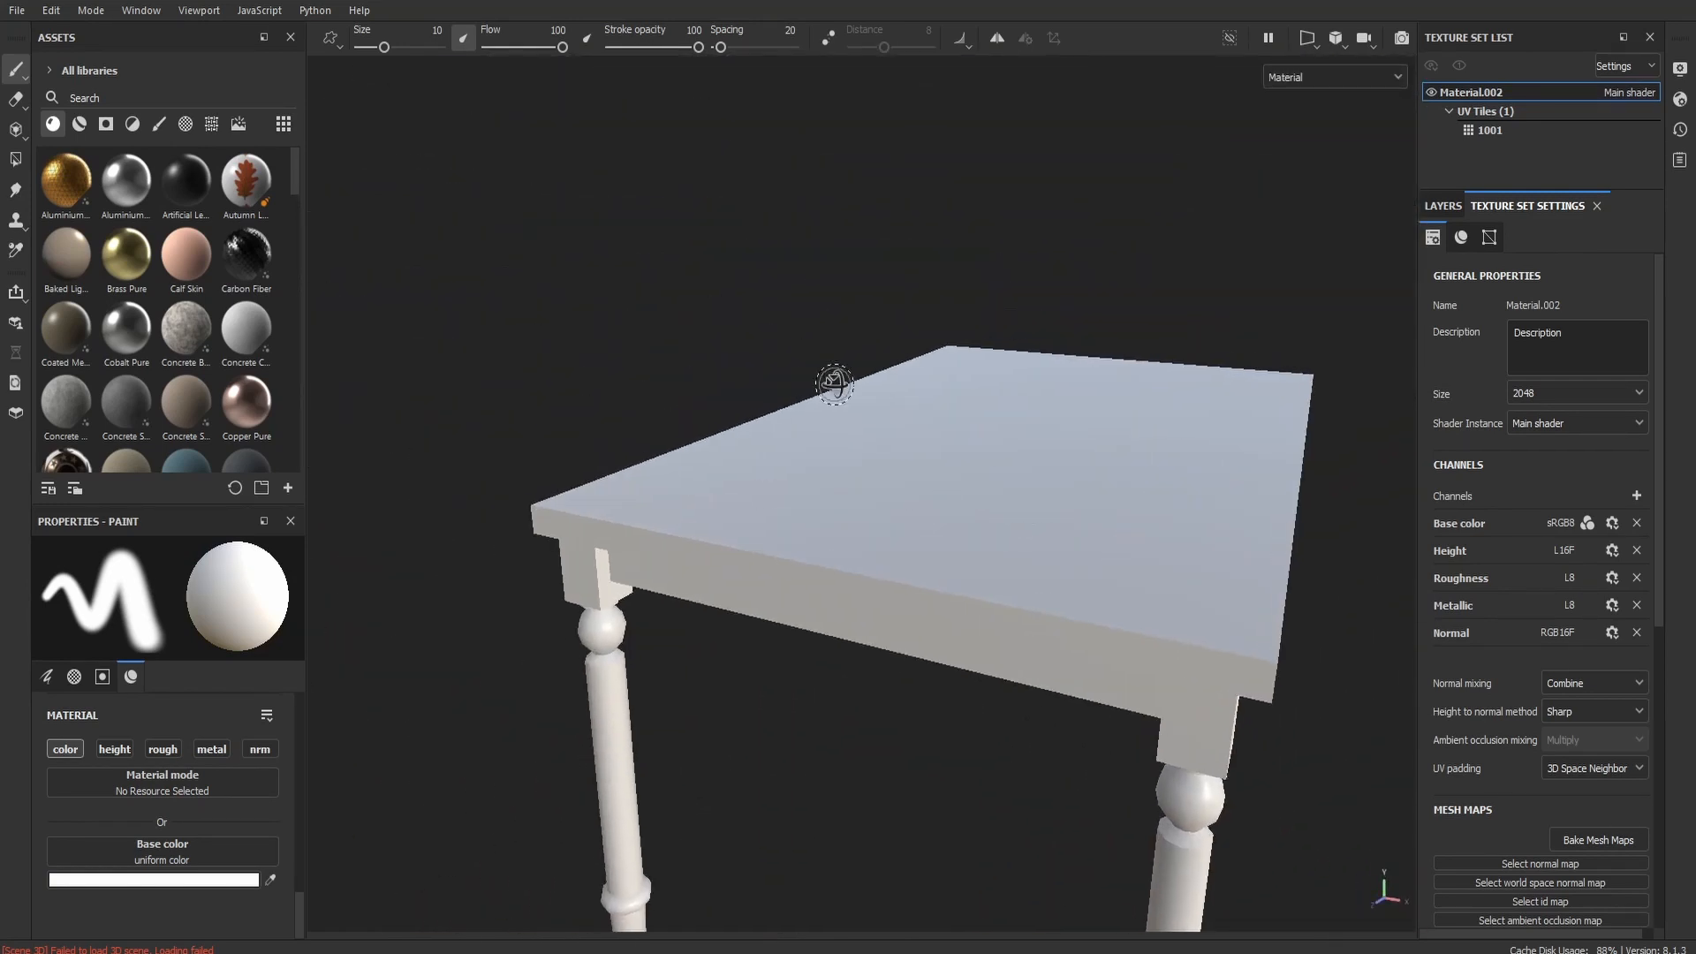
alt+drag(837, 383, 1014, 412)
Step: Search the smart materials for "woo" and bring up the layer stack
click(79, 124)
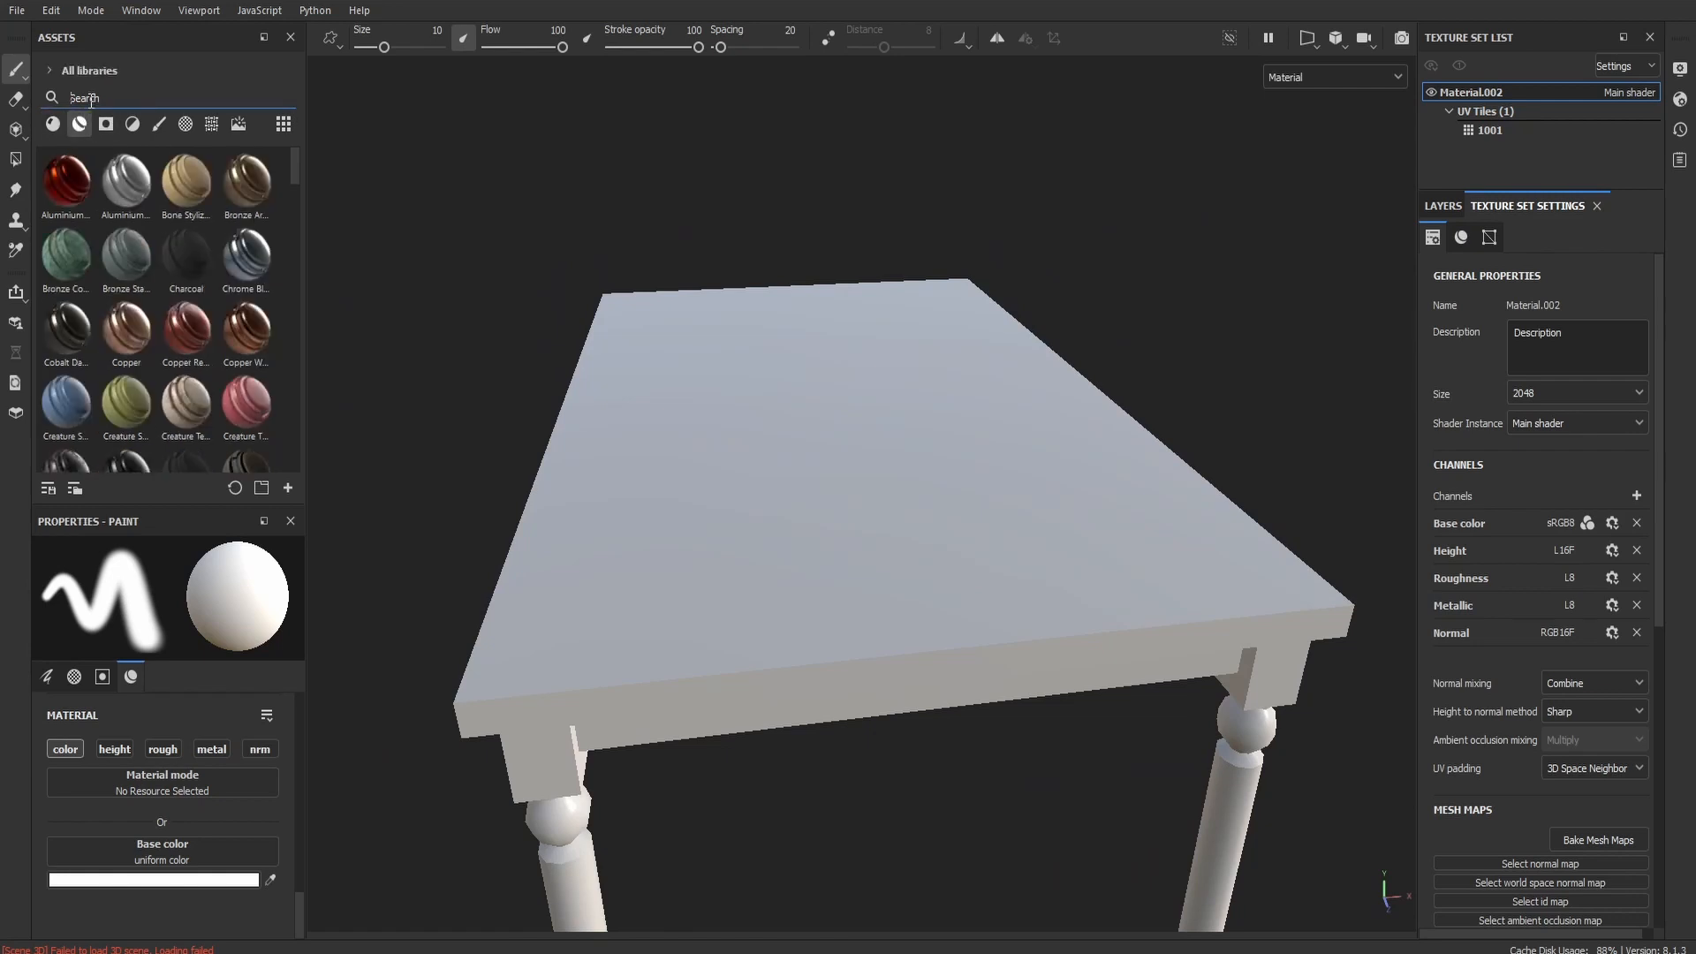
text(woo)
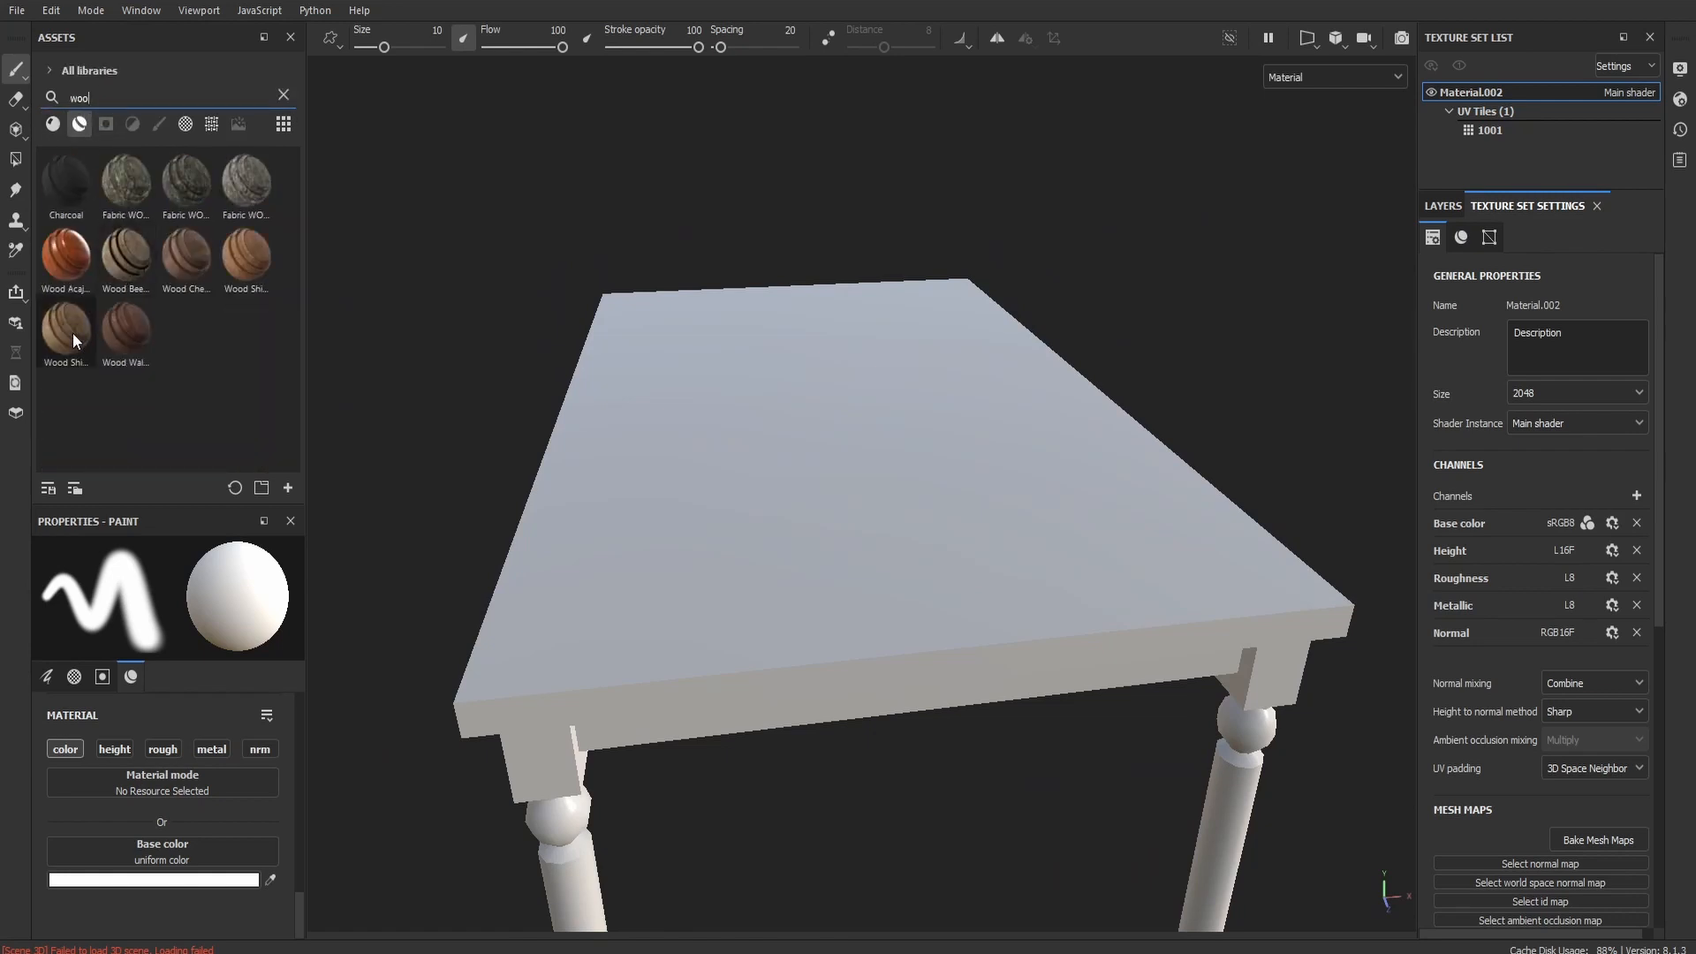
click(1449, 207)
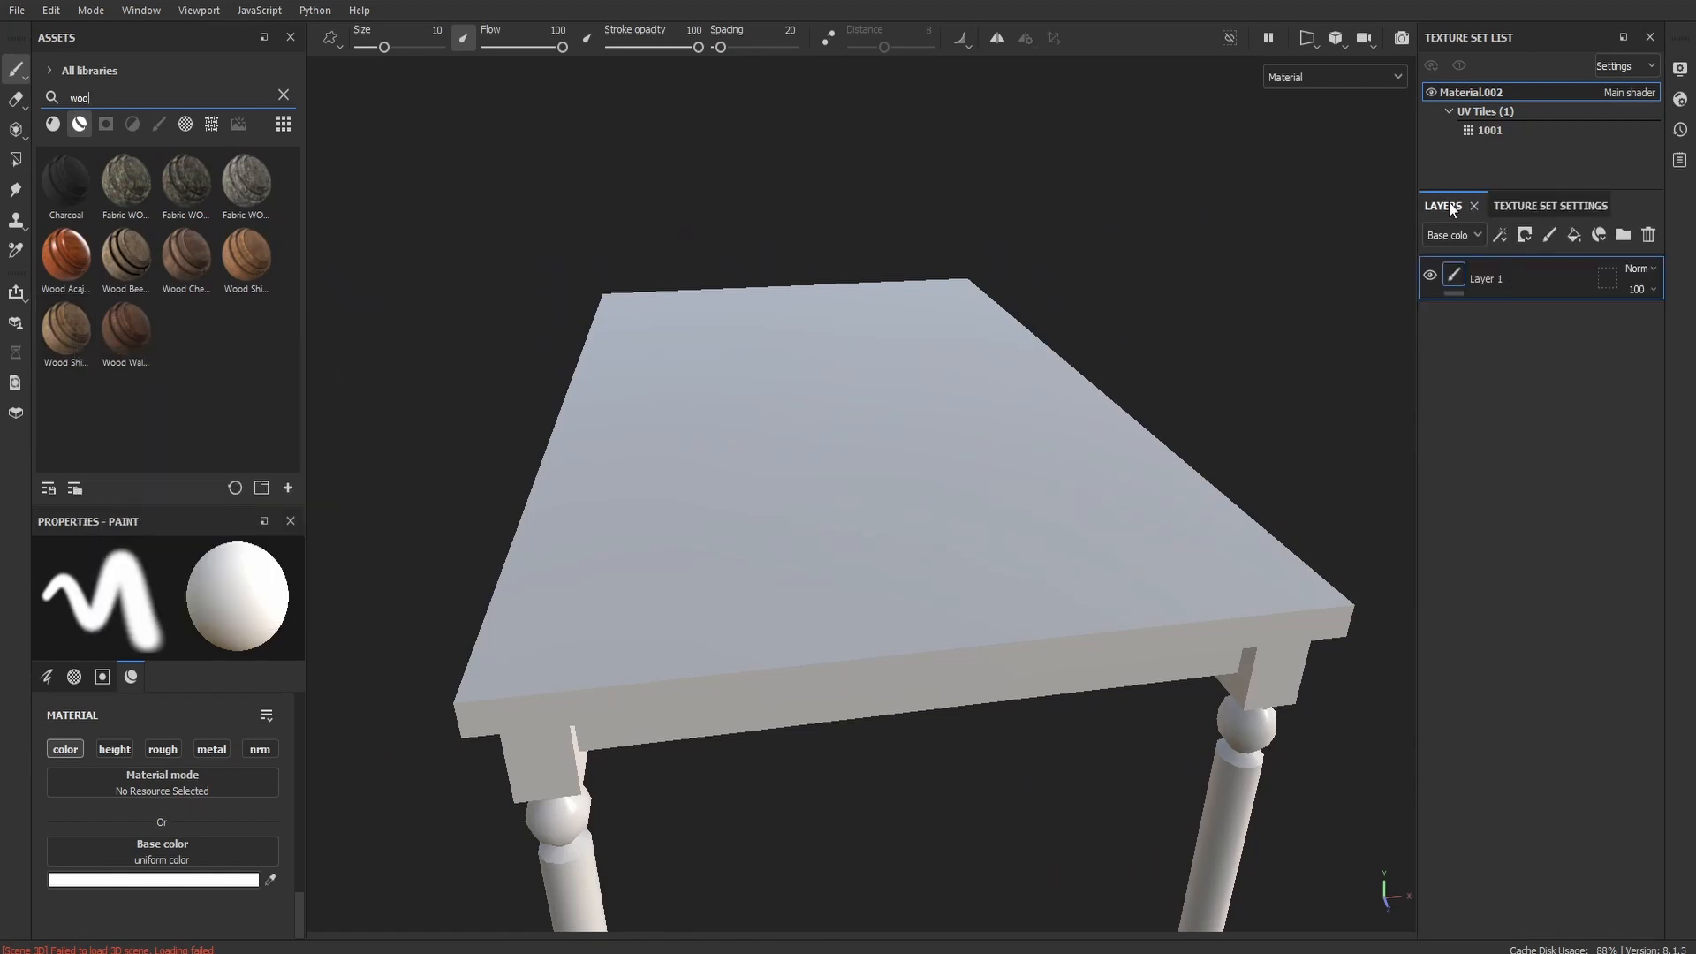
Step: Try the Wood Ship Hull Old smart material on the table beneath Layer 1, then undo it
drag(67, 331, 1551, 369)
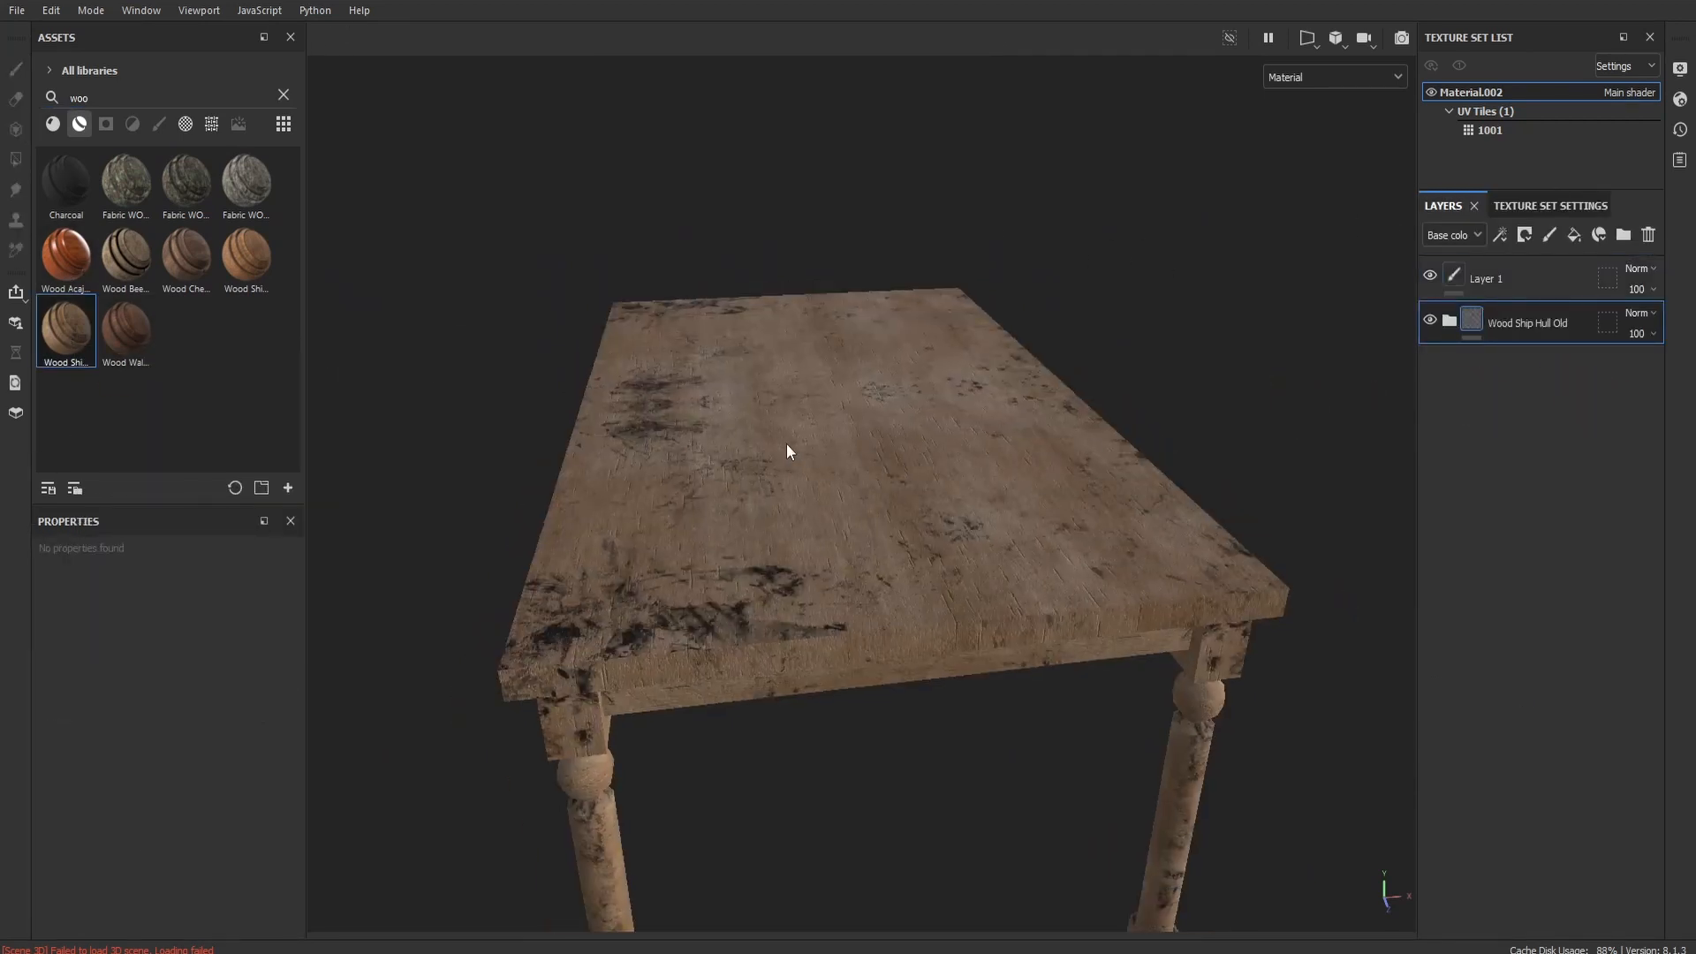
alt+drag(786, 443, 1030, 402)
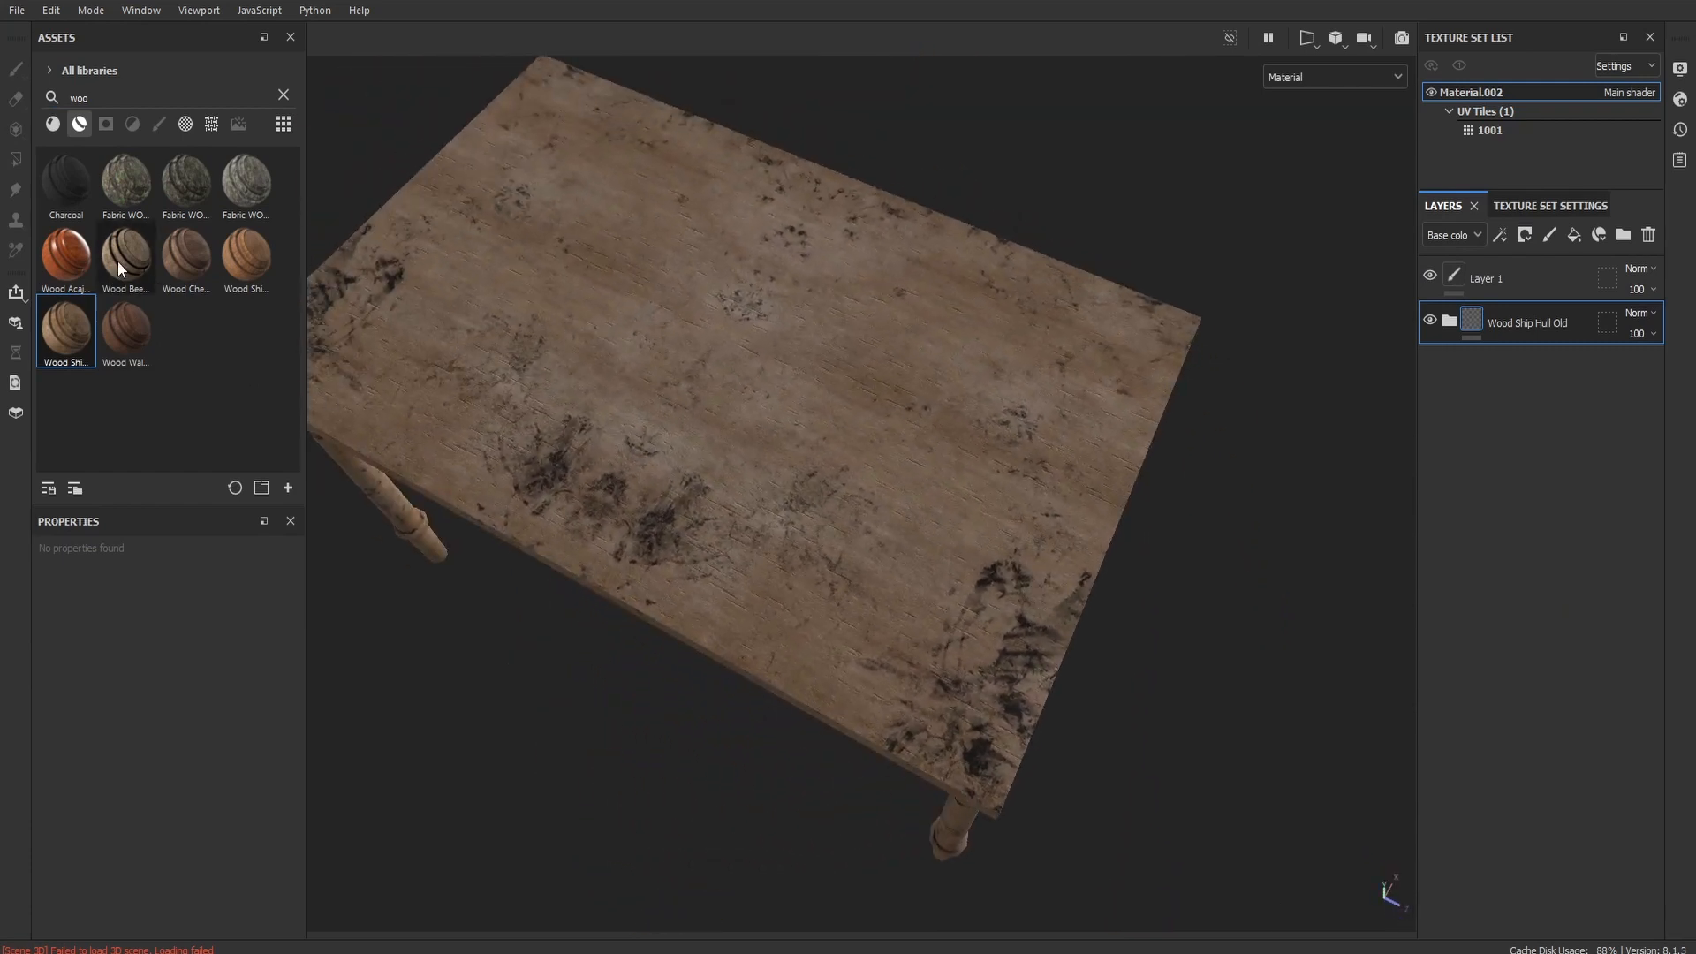
key(ctrl+z)
Step: Try the Wood Beech Veined smart material on the table beneath Layer 1, then undo it
drag(129, 252, 1553, 401)
scroll(1010, 380, down, 3)
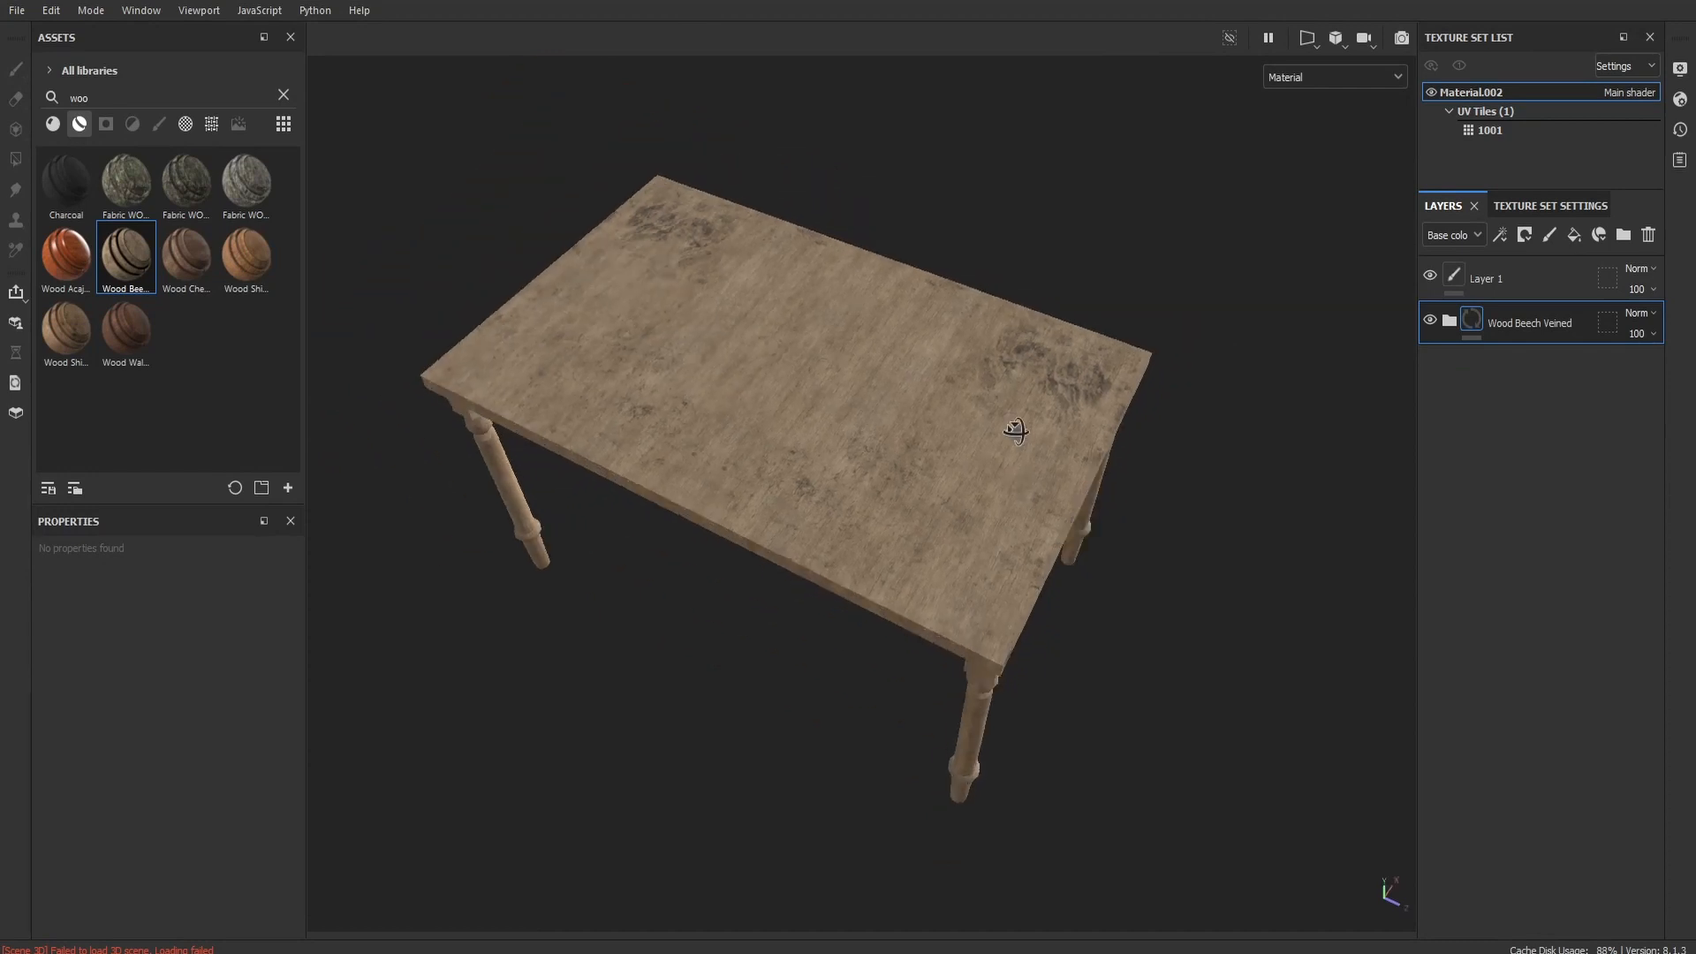
alt+drag(1015, 431, 1032, 260)
scroll(1036, 441, up, 4)
key(ctrl+z)
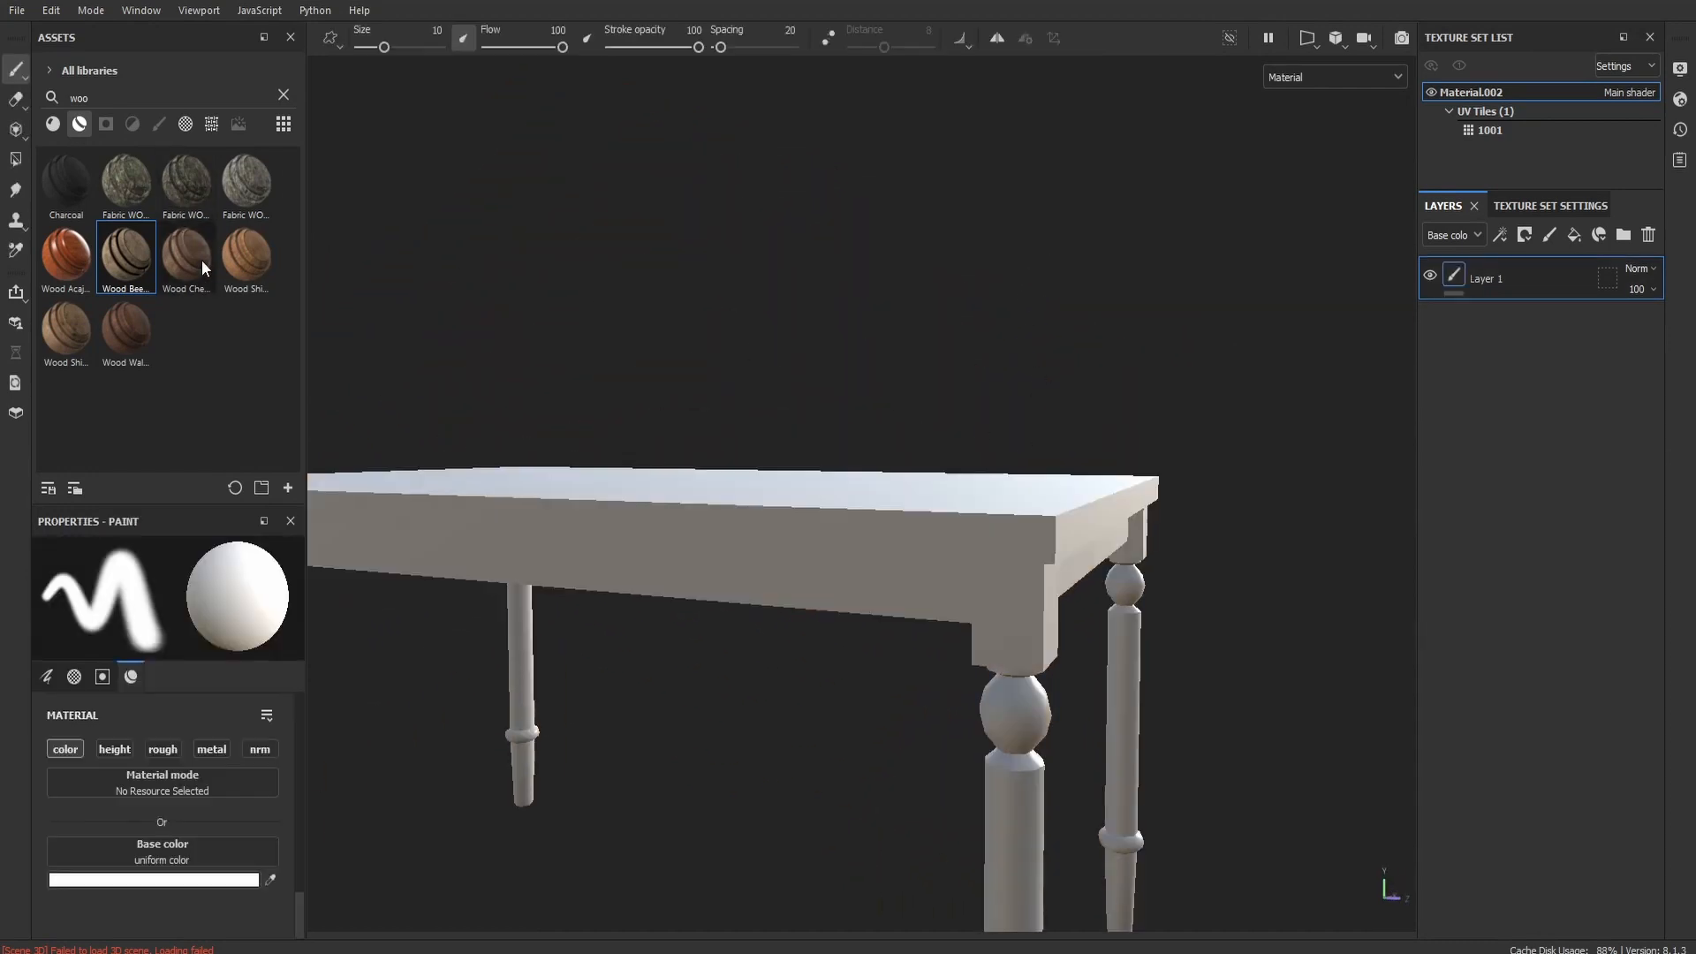
Step: Apply the Wood Chest Stylized smart material beneath Layer 1 and view it on the tabletop
drag(201, 260, 1533, 408)
alt+drag(973, 248, 1057, 504)
scroll(1031, 437, down, 3)
alt+middle_drag(760, 367, 873, 484)
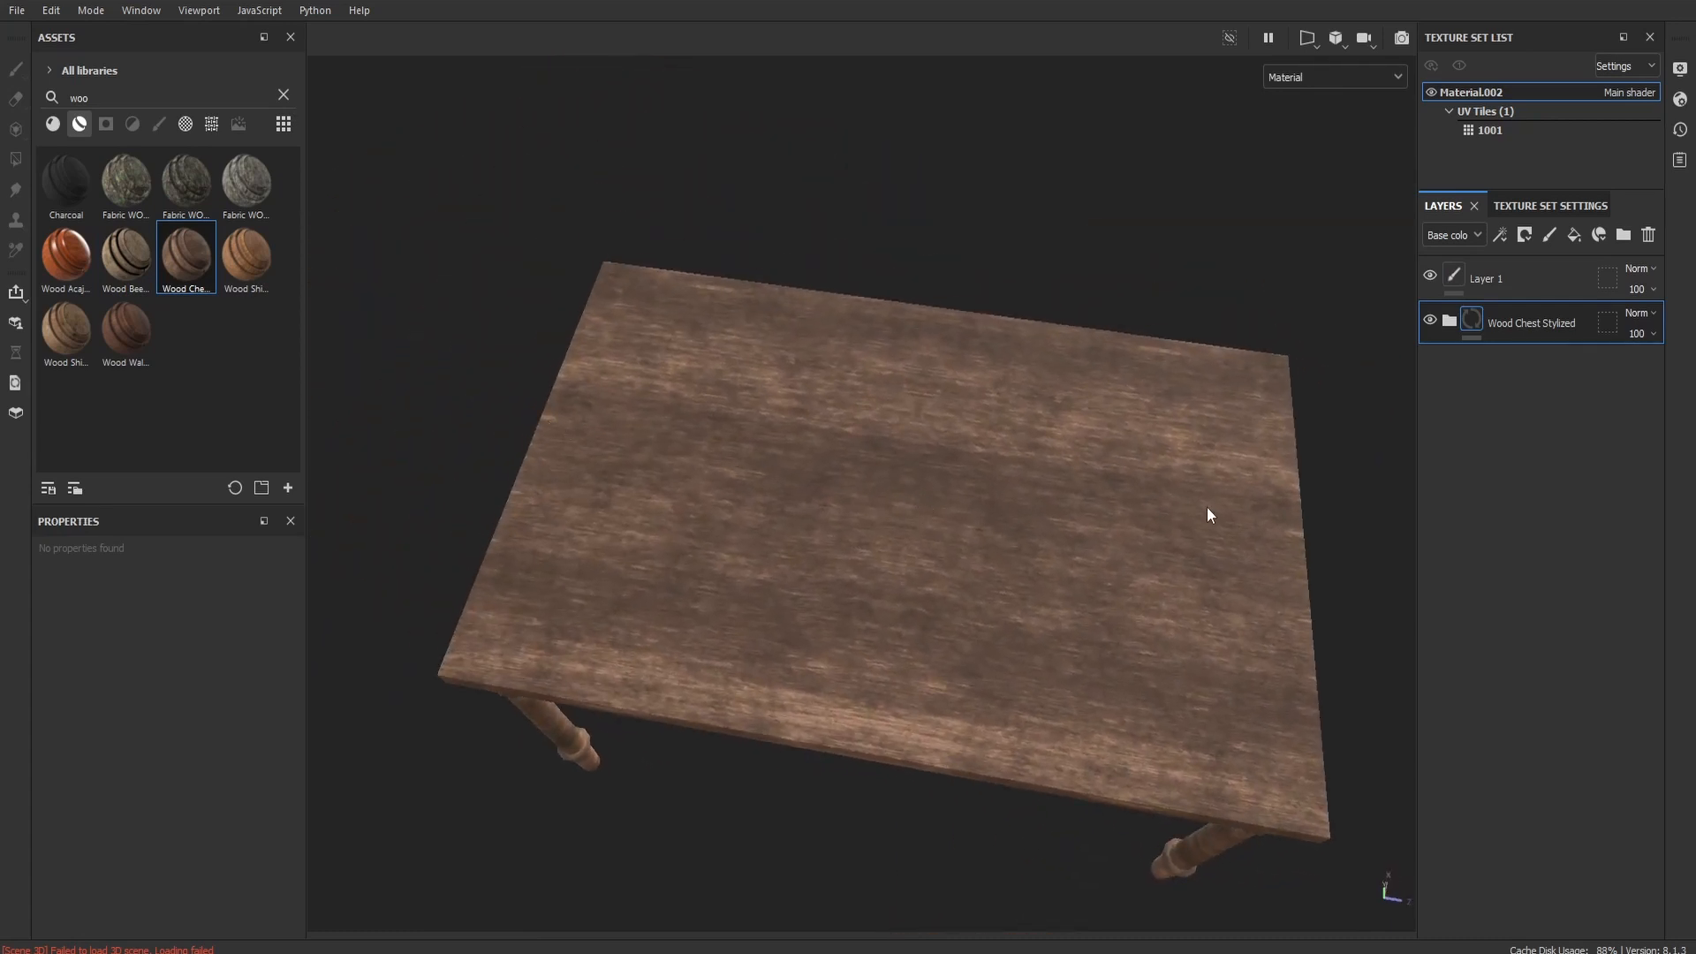
Step: Examine the wood grain direction on the tabletop's edge, the rails and the leg blocks up close
alt+drag(1208, 514, 1009, 254)
scroll(620, 562, up, 3)
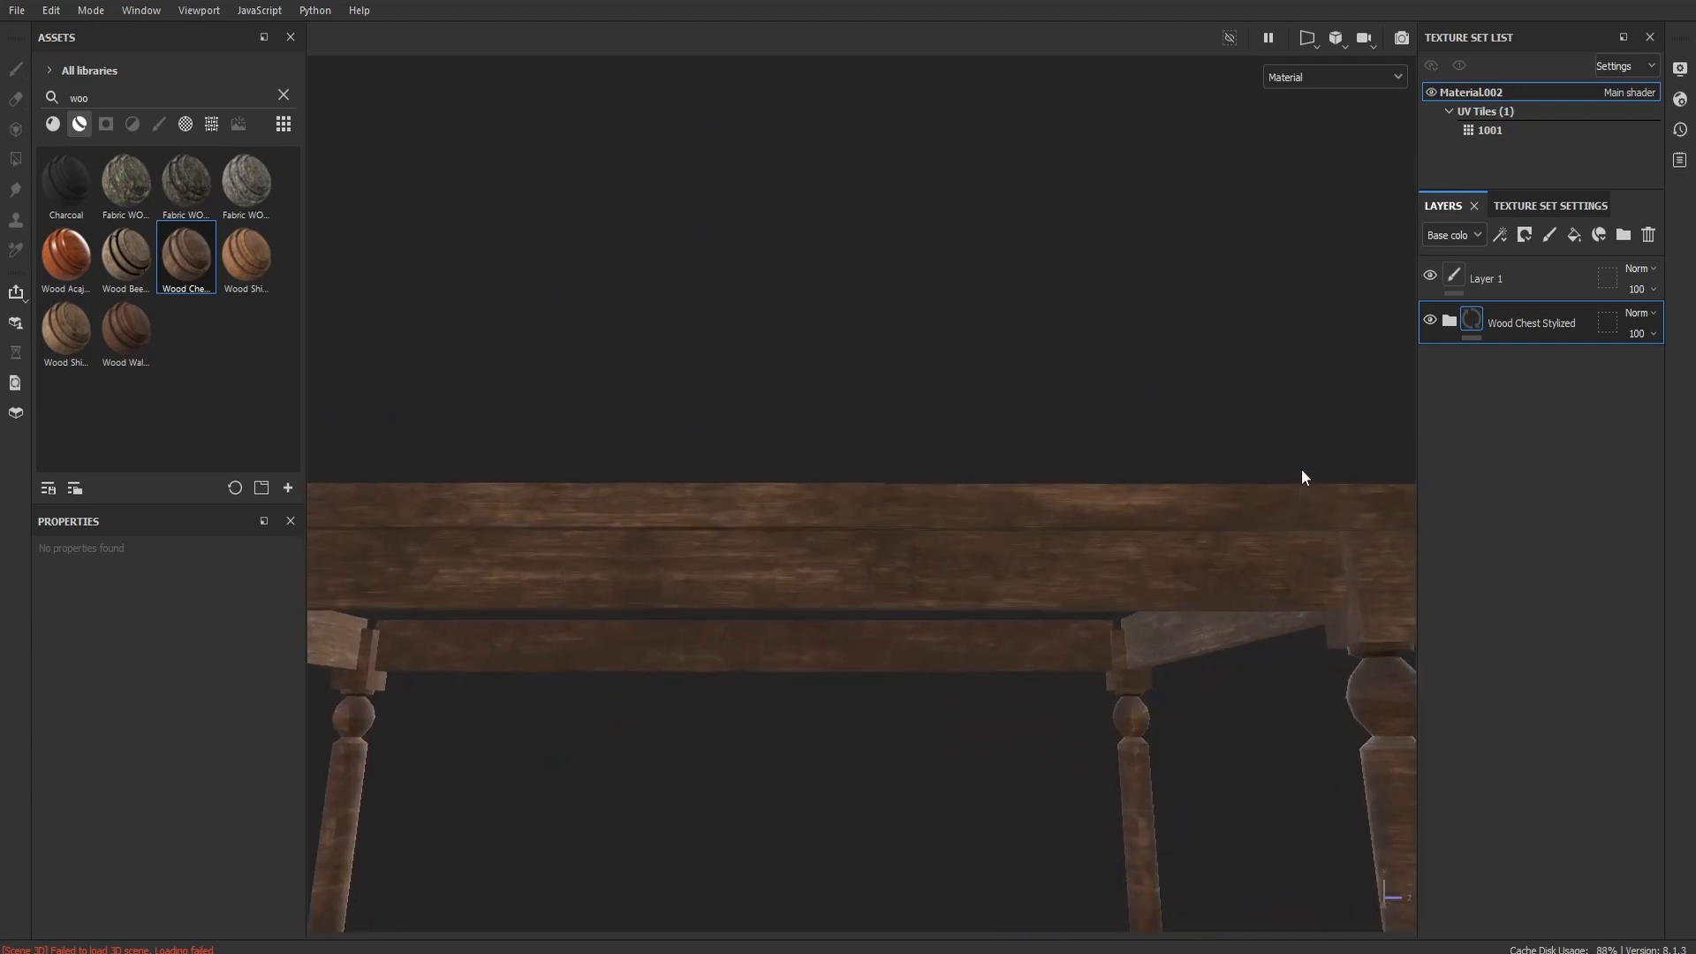
alt+drag(1302, 470, 1066, 494)
alt+middle_drag(1120, 663, 993, 410)
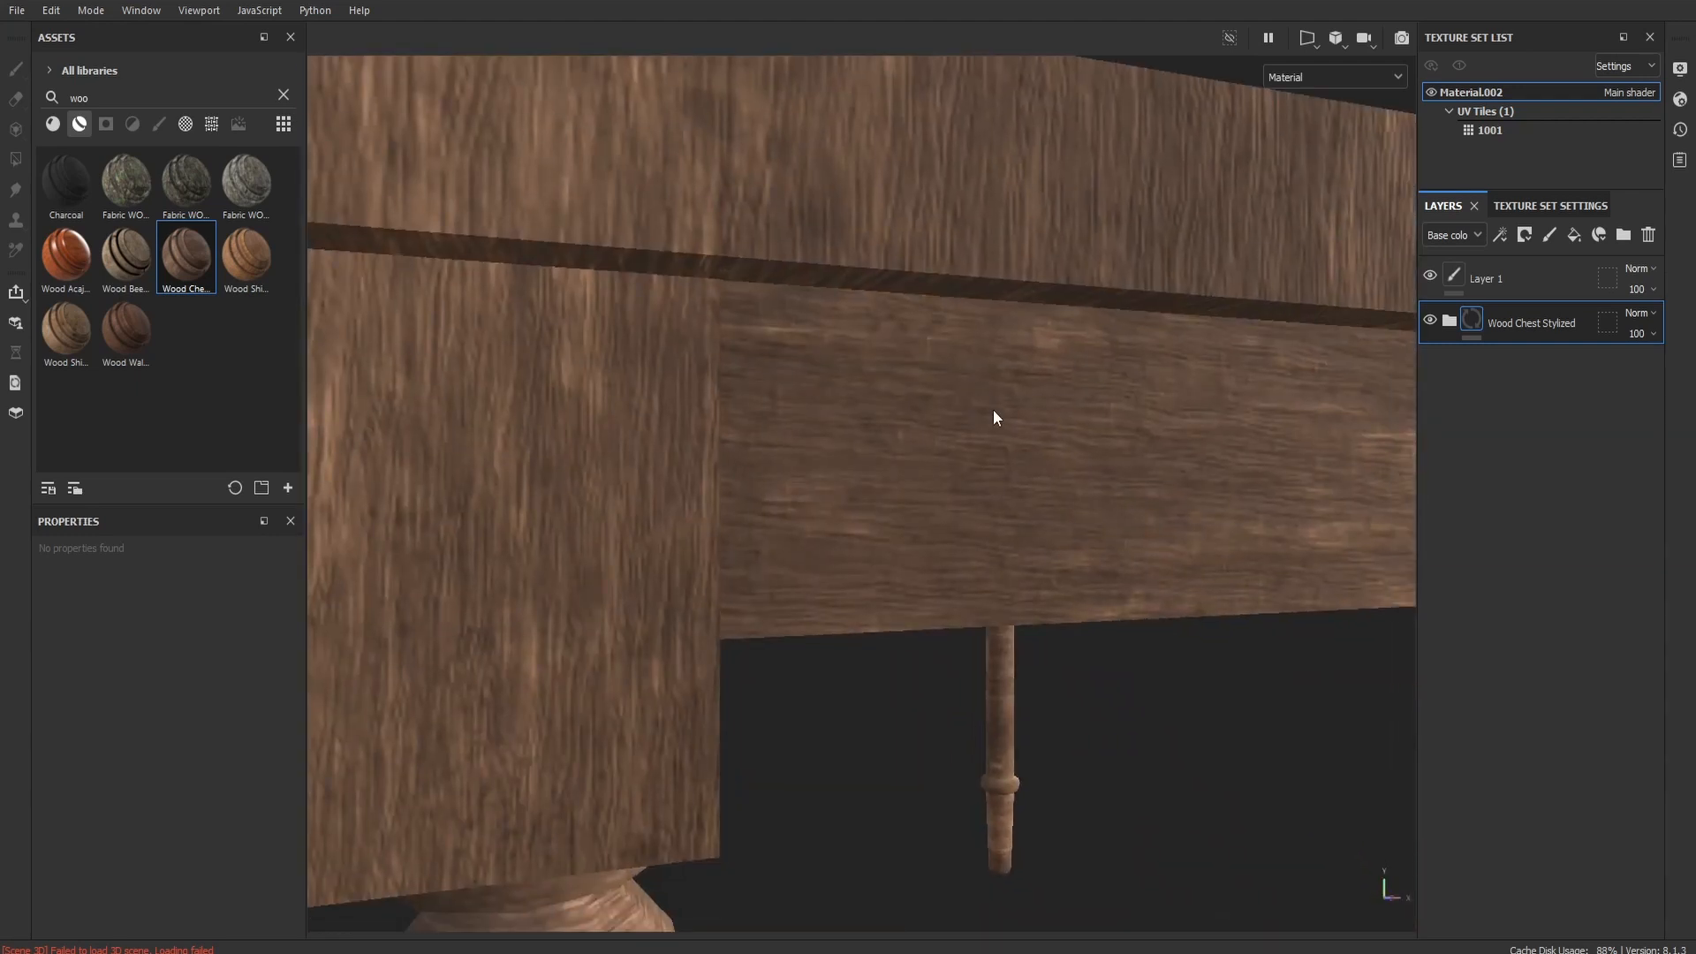
scroll(993, 410, down, 3)
scroll(716, 482, down, 2)
alt+middle_drag(777, 628, 784, 398)
scroll(783, 470, down, 1)
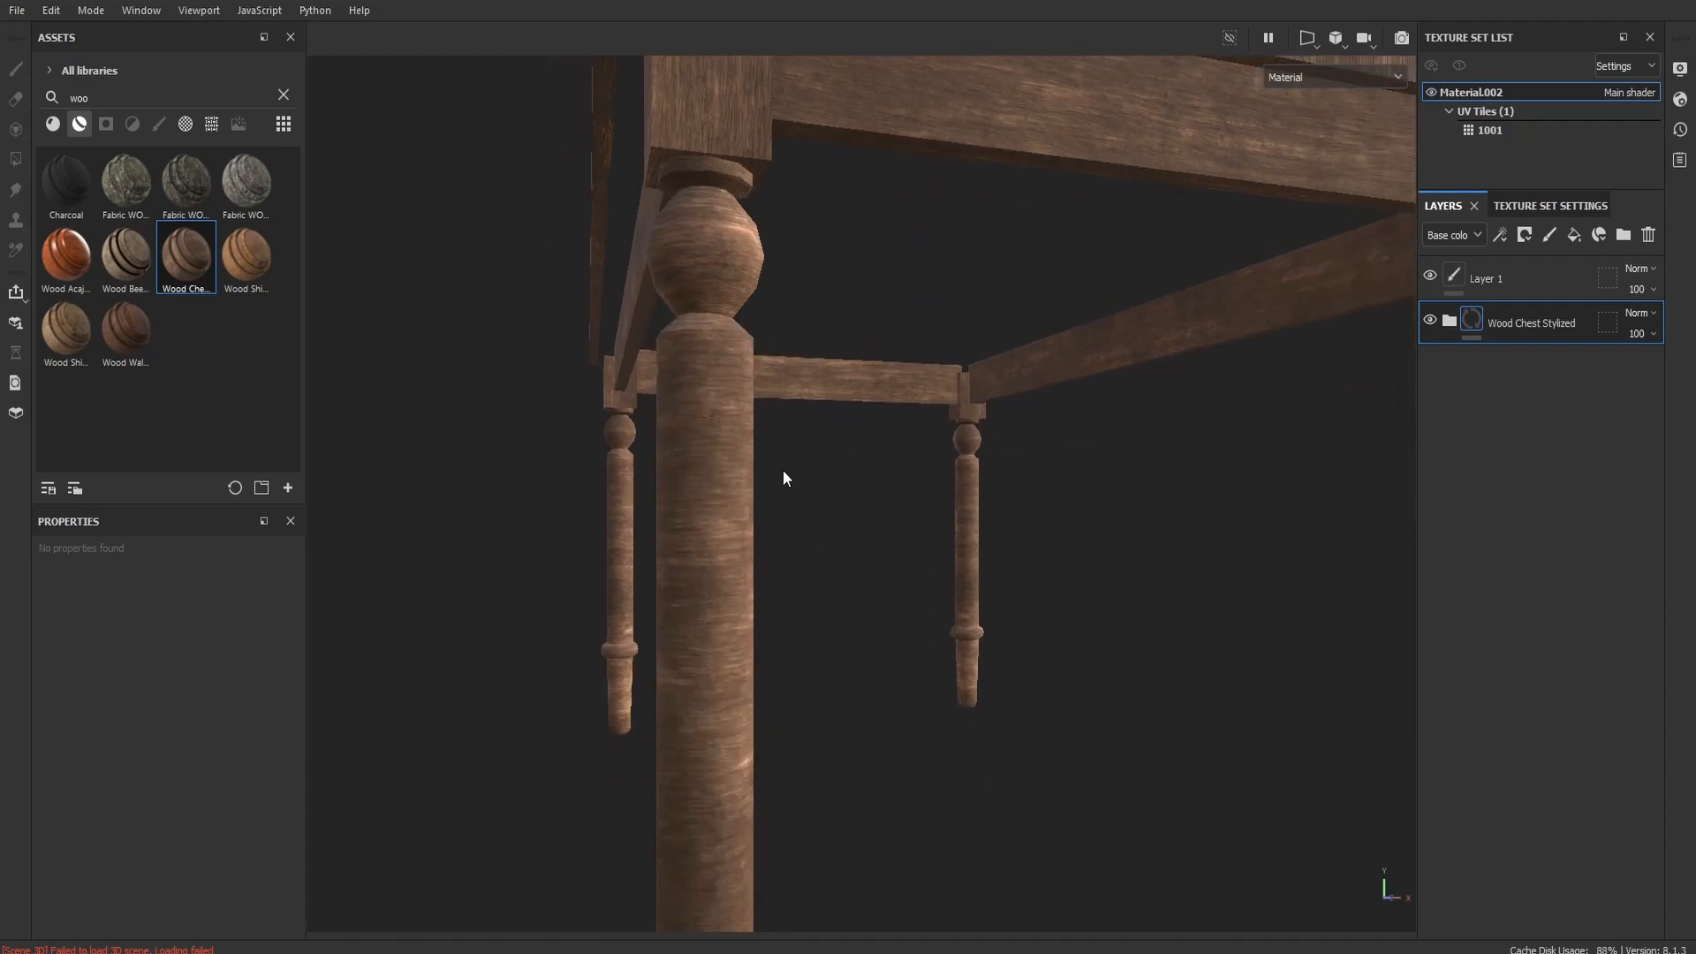
Step: Examine the wood grain along the full length of the legs and across the tabletop
alt+drag(668, 523, 857, 584)
scroll(749, 587, down, 2)
alt+middle_drag(822, 771, 799, 697)
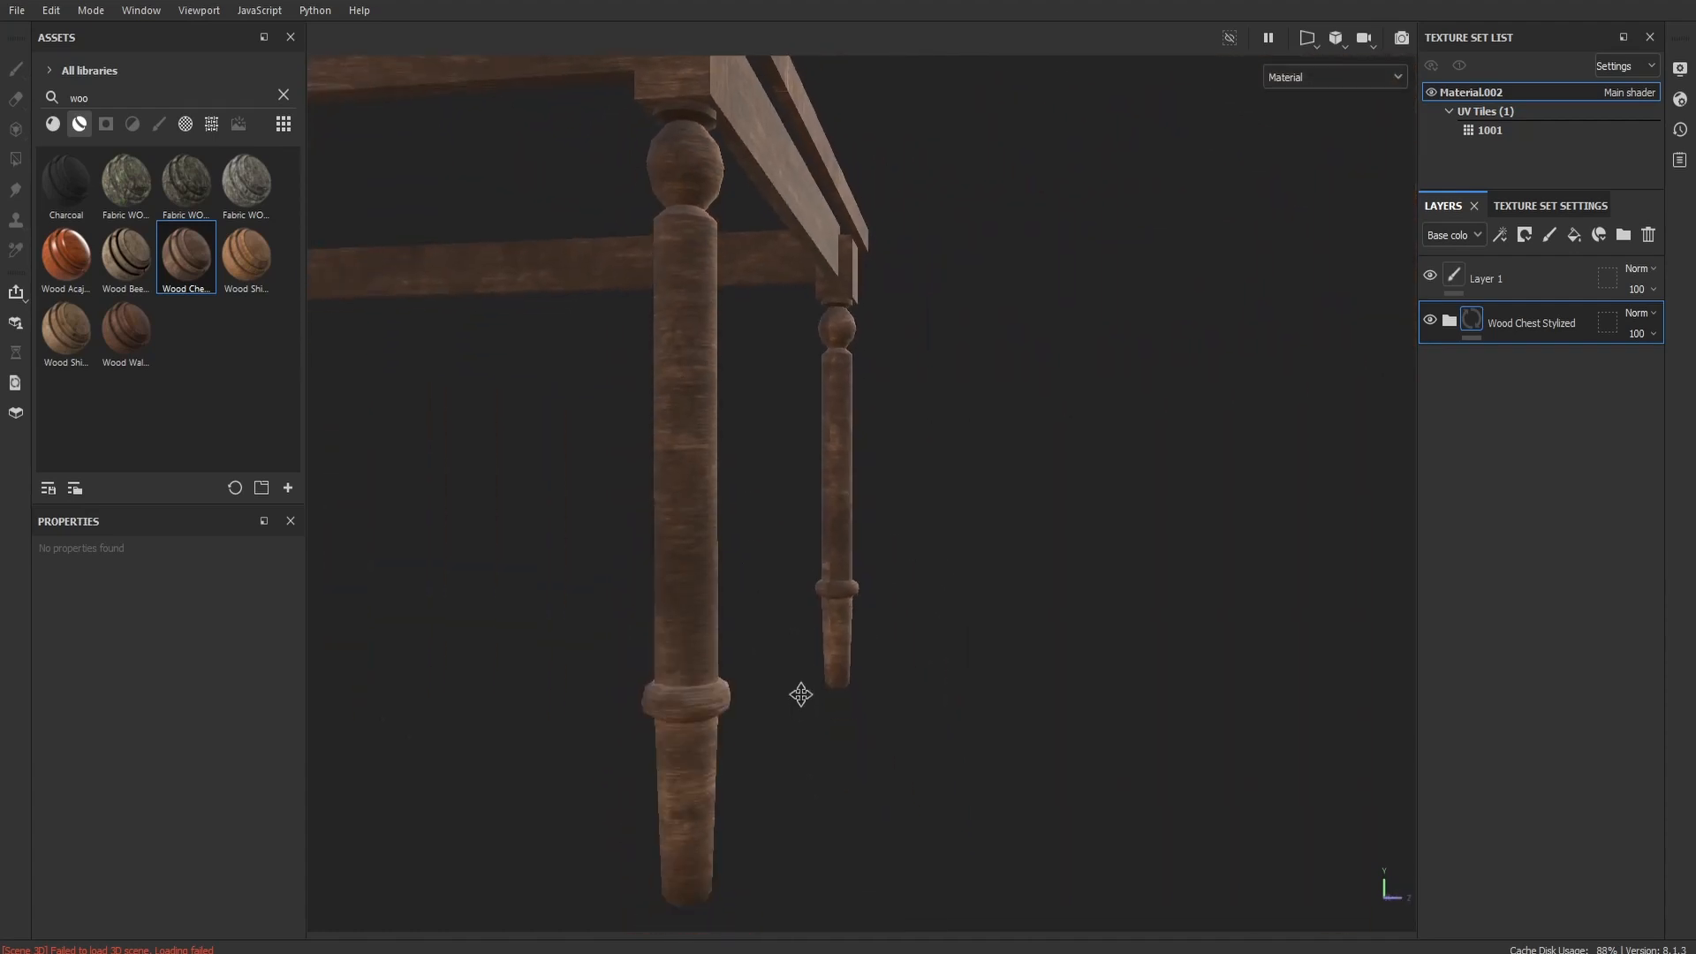
alt+drag(798, 619, 1027, 569)
scroll(1026, 569, down, 2)
alt+middle_drag(987, 565, 1016, 678)
alt+drag(1037, 370, 973, 664)
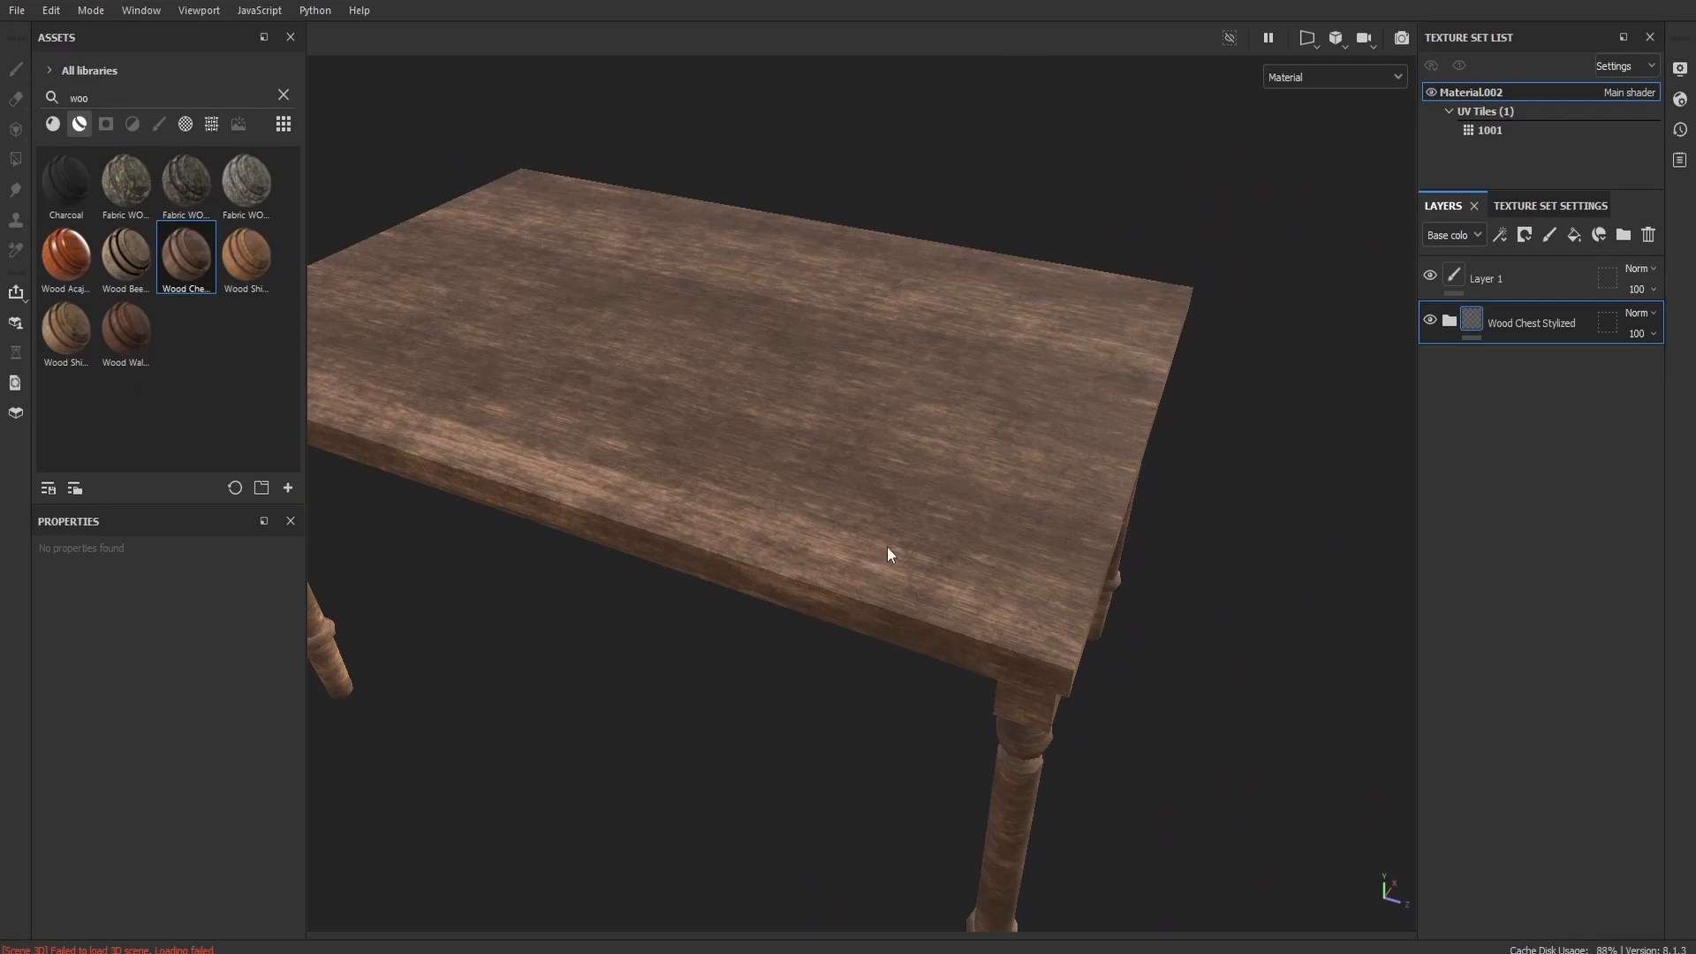
mouse_move(1001, 397)
alt+mouse_down()
mouse_move(890, 481)
mouse_move(851, 716)
mouse_move(678, 595)
mouse_move(901, 554)
mouse_move(866, 697)
mouse_move(961, 656)
alt+mouse_up()
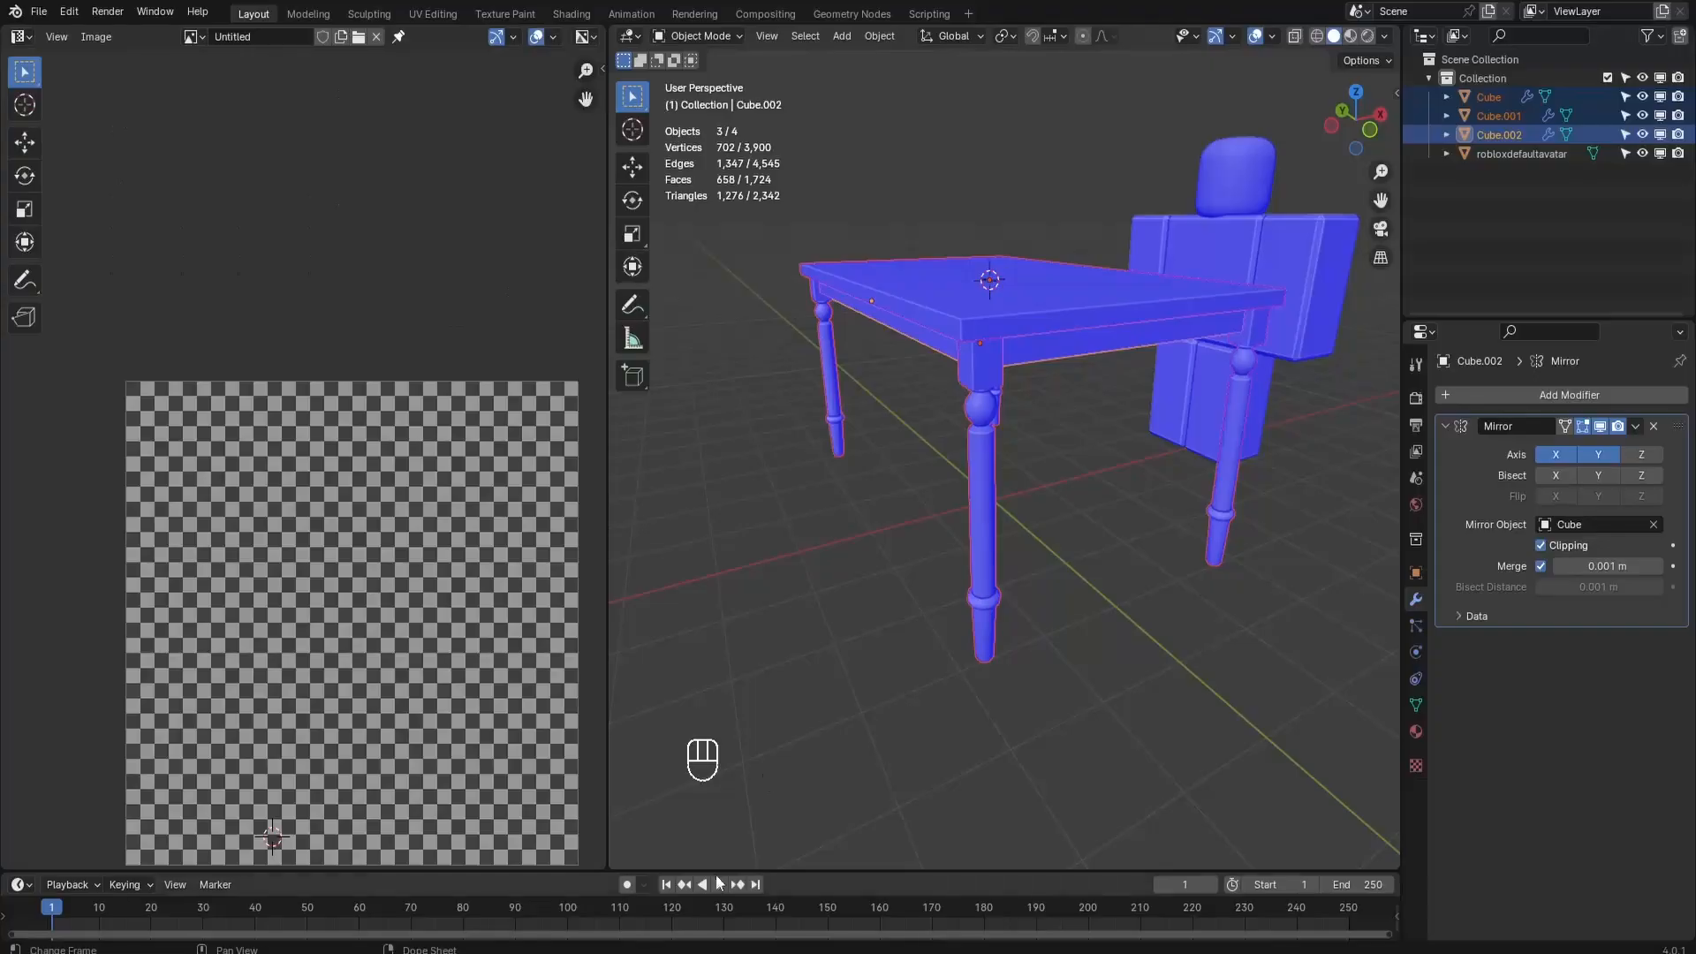
Step: Open the tabletop mesh for editing, try a free rotation of all its UVs, then undo it
click(994, 336)
key(Tab)
key(a)
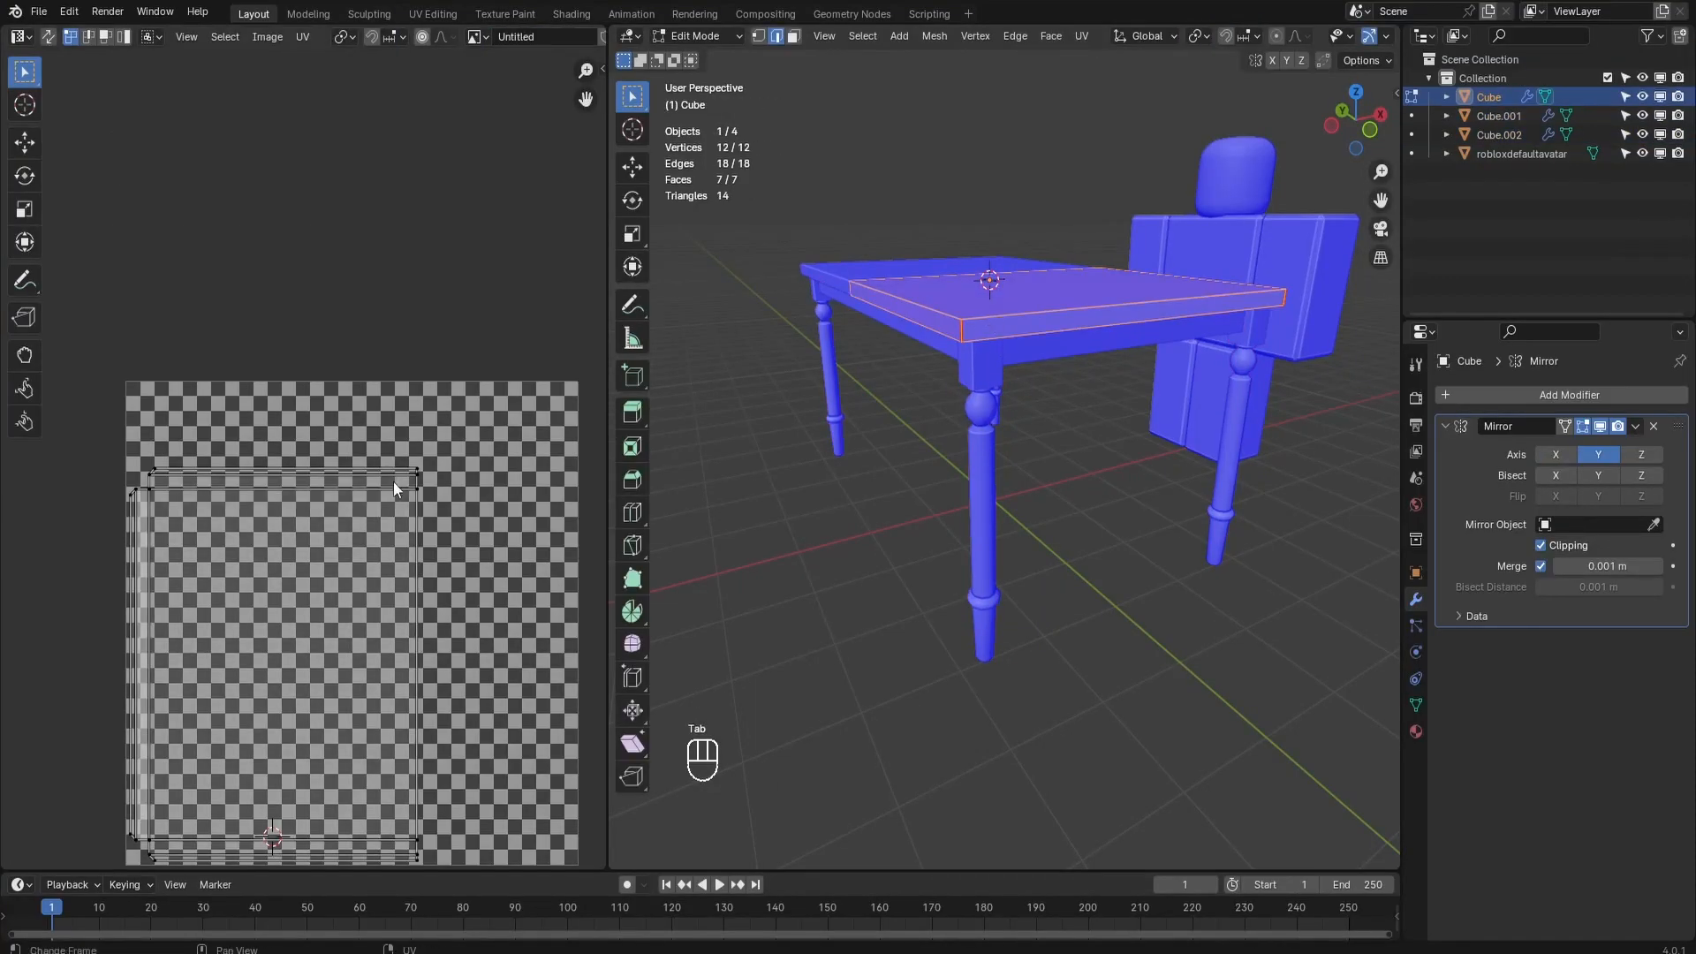
key(r)
right_click(485, 621)
click(484, 621)
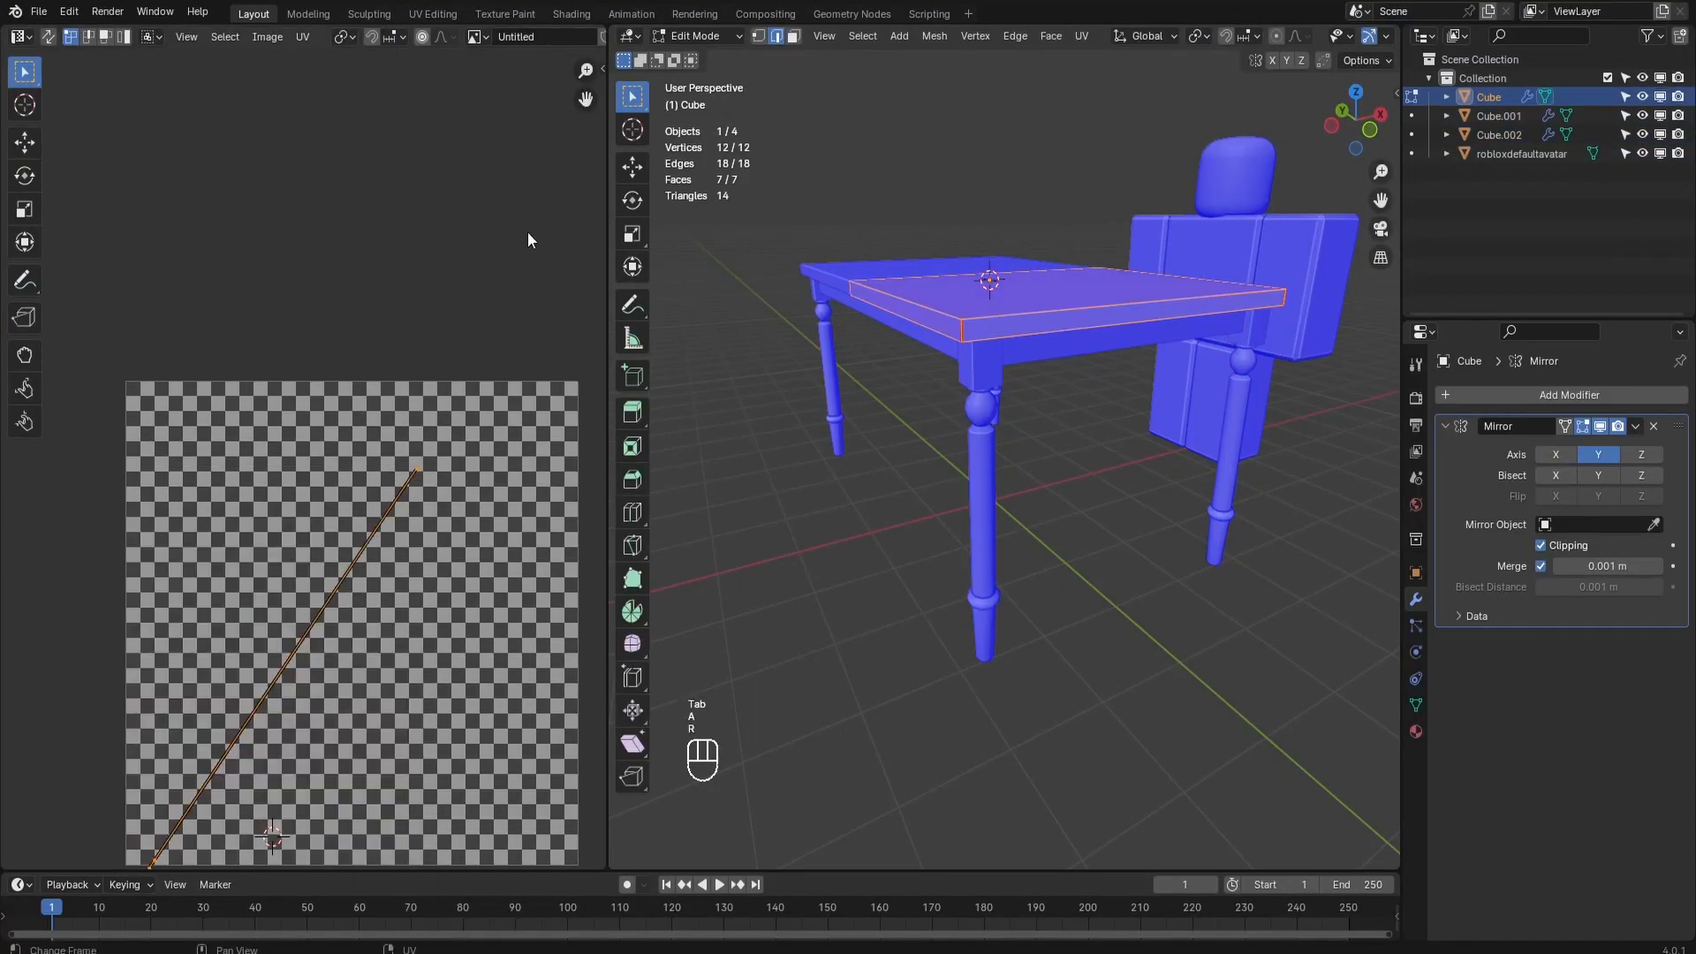
right_click(447, 373)
key(ctrl+z)
Step: Try rotating all the tabletop's UVs by 90 degrees and repositioning them within the UV grid, then undo both changes
text(a)
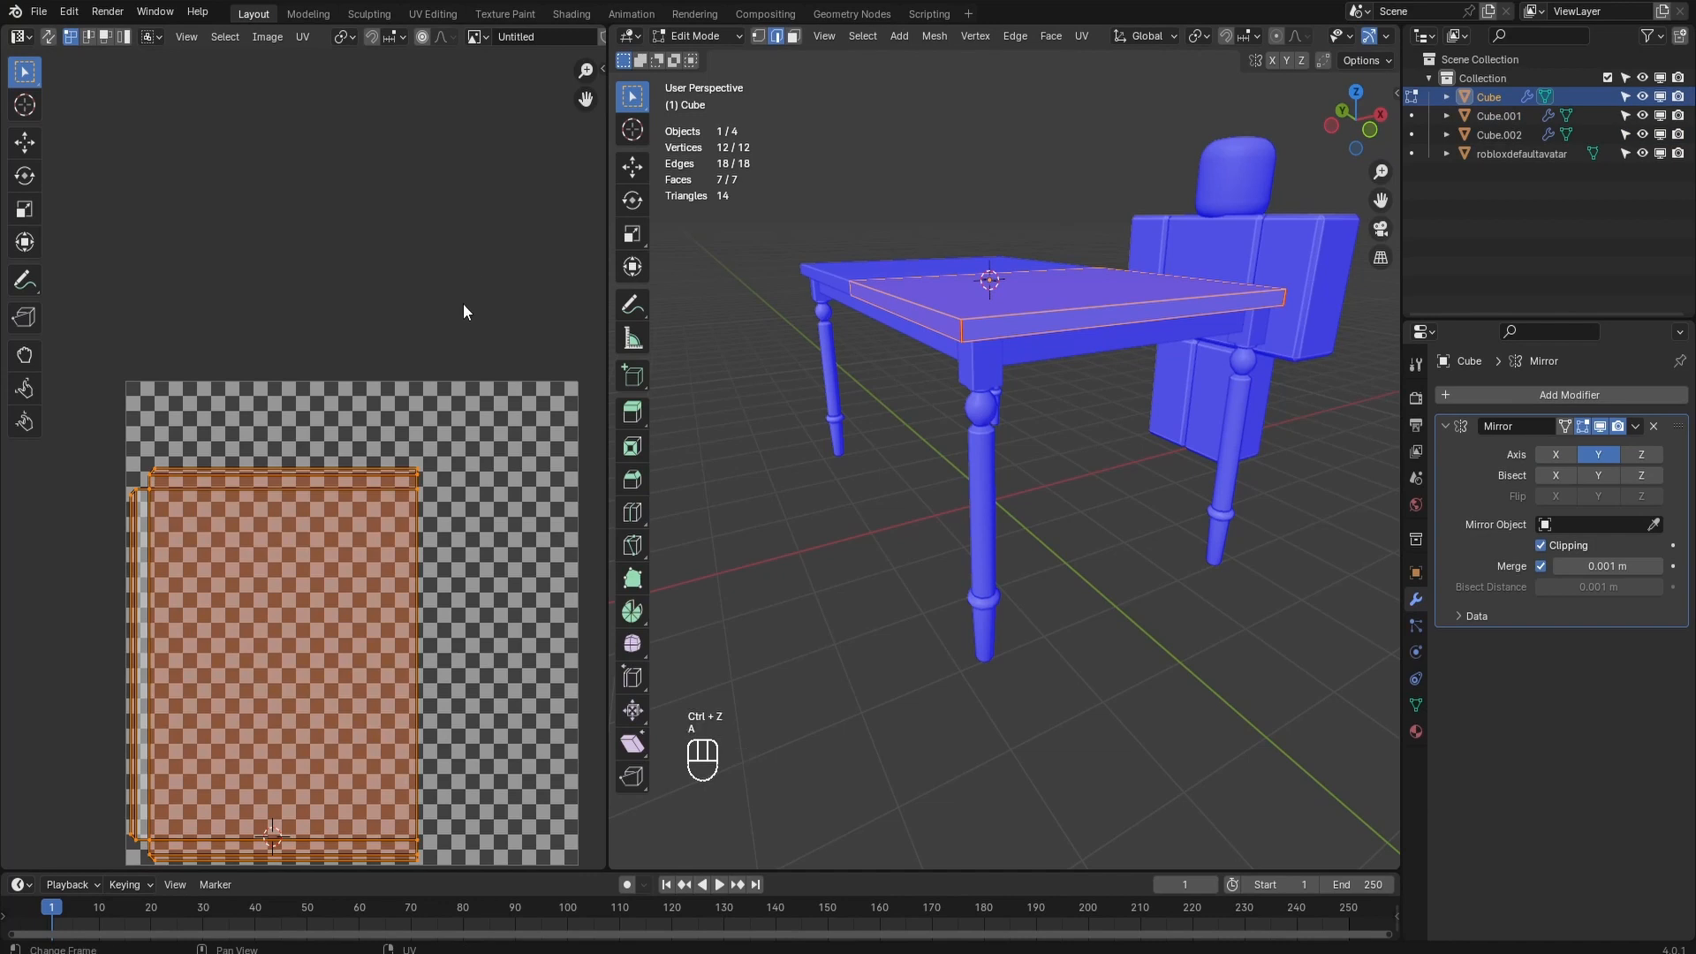
text(r90g)
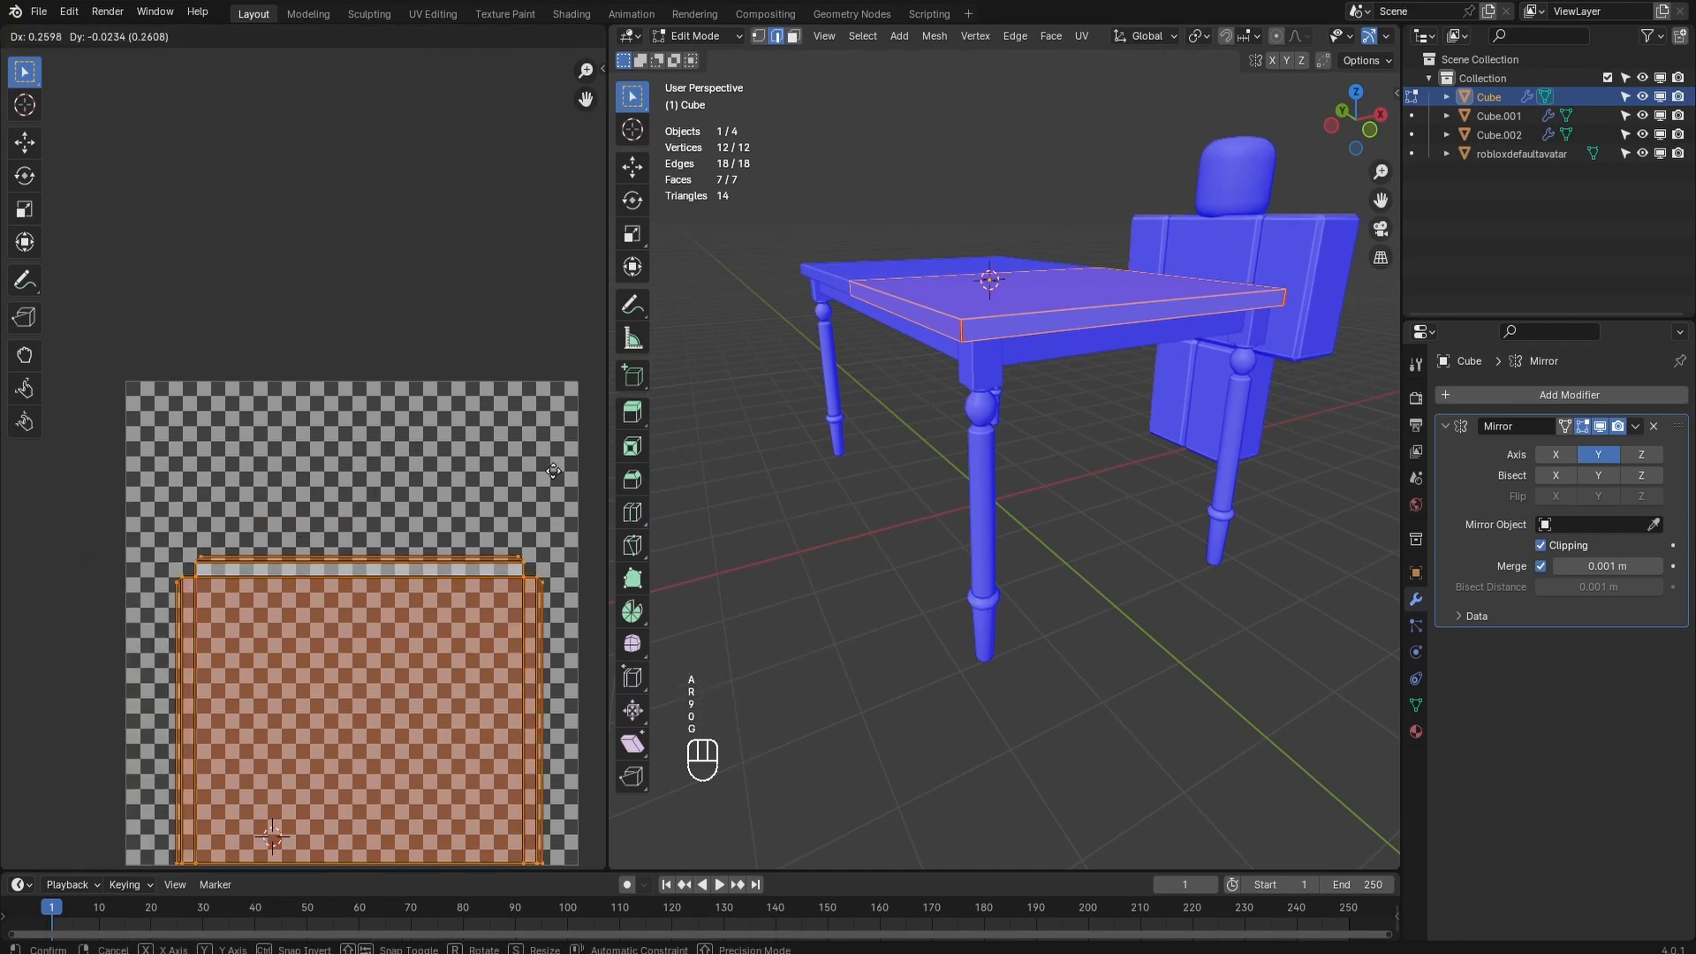
click(512, 466)
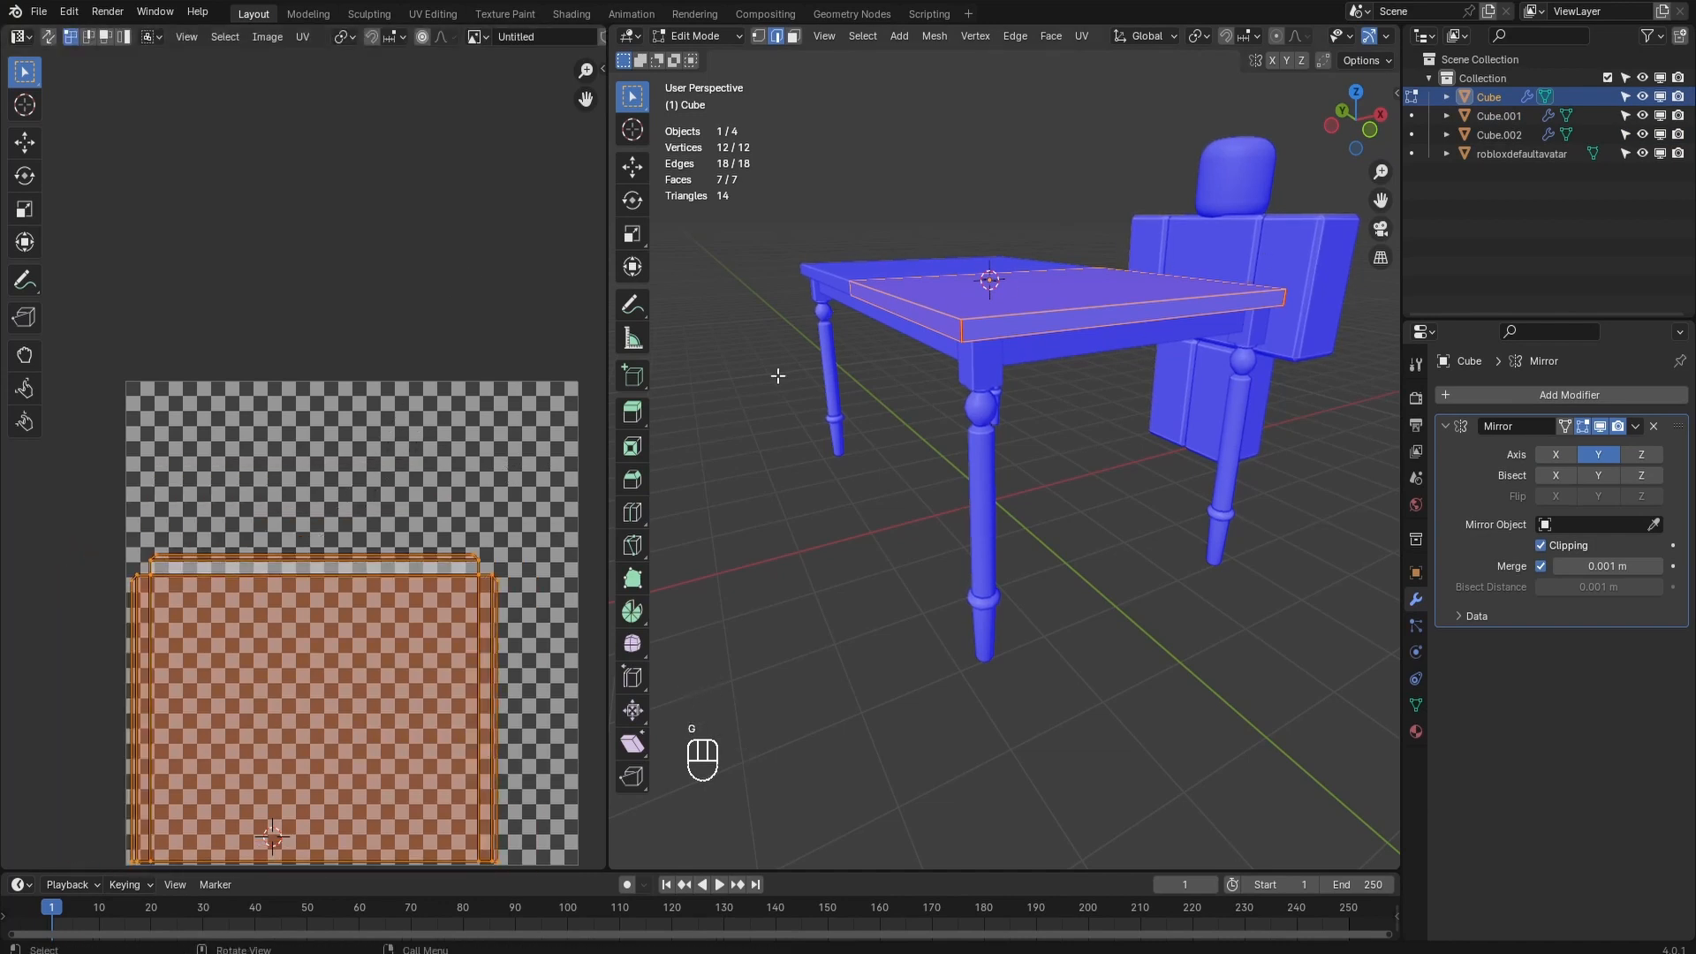
key(ctrl+z)
key(ctrl+z)
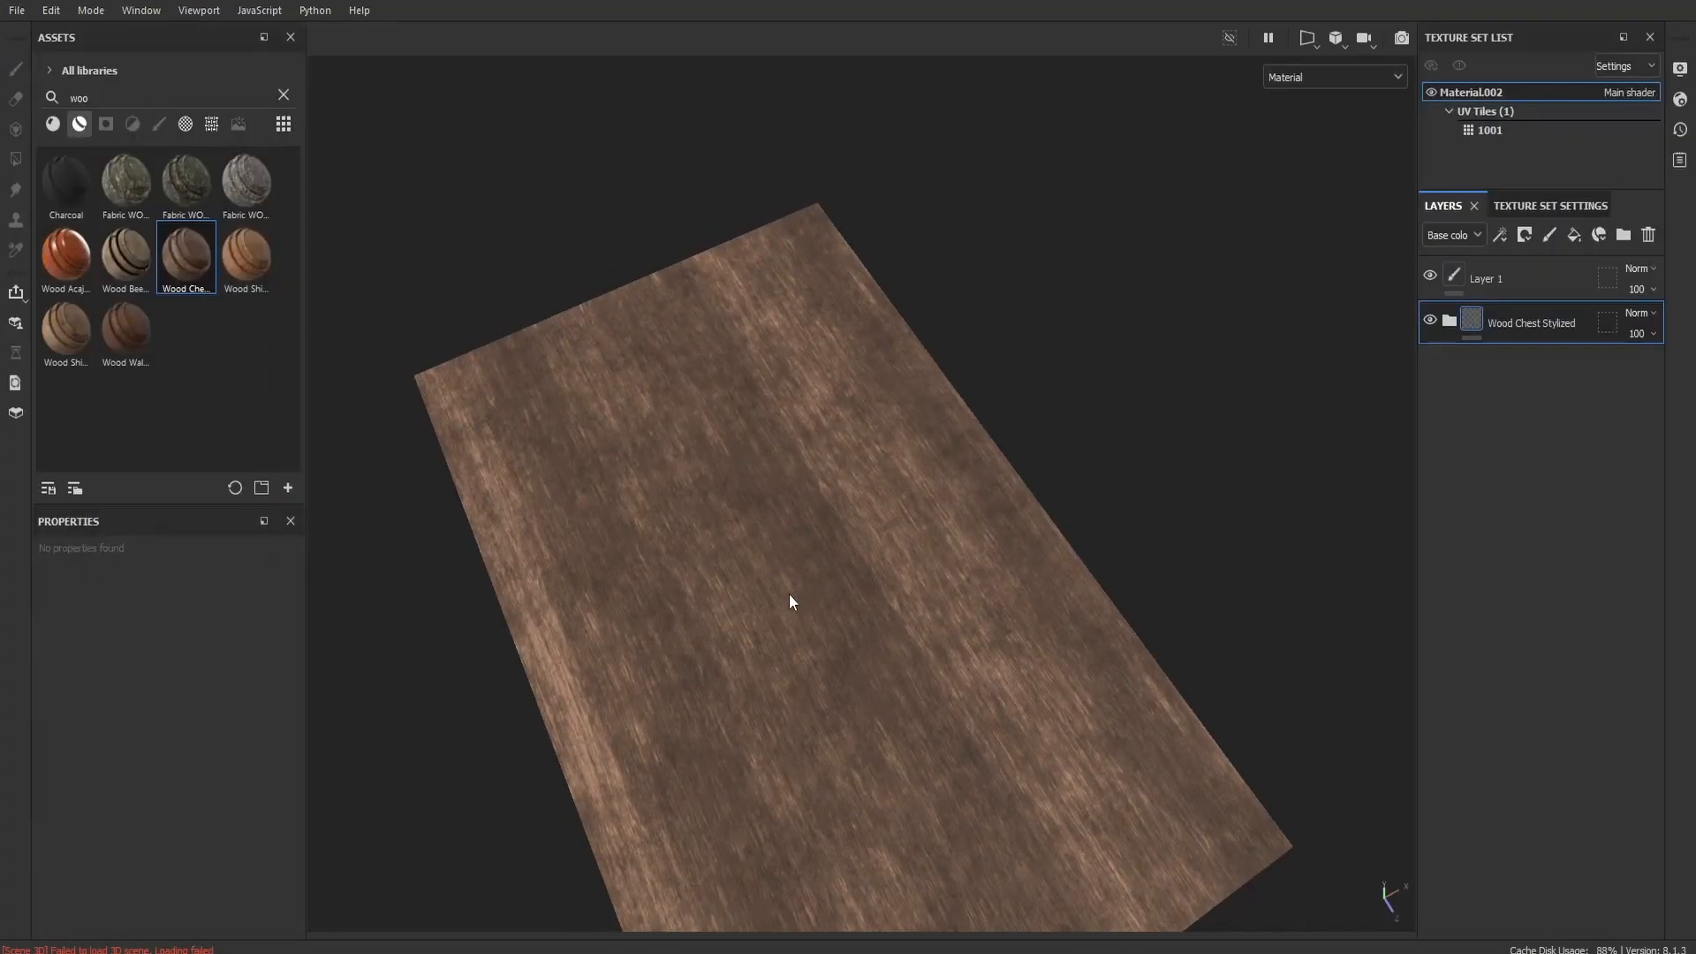
Step: Examine the wood grain direction on the tabletop, its side edges and the legs from a low side view
scroll(788, 593, down, 5)
alt+drag(788, 594, 868, 530)
alt+middle_drag(869, 530, 931, 501)
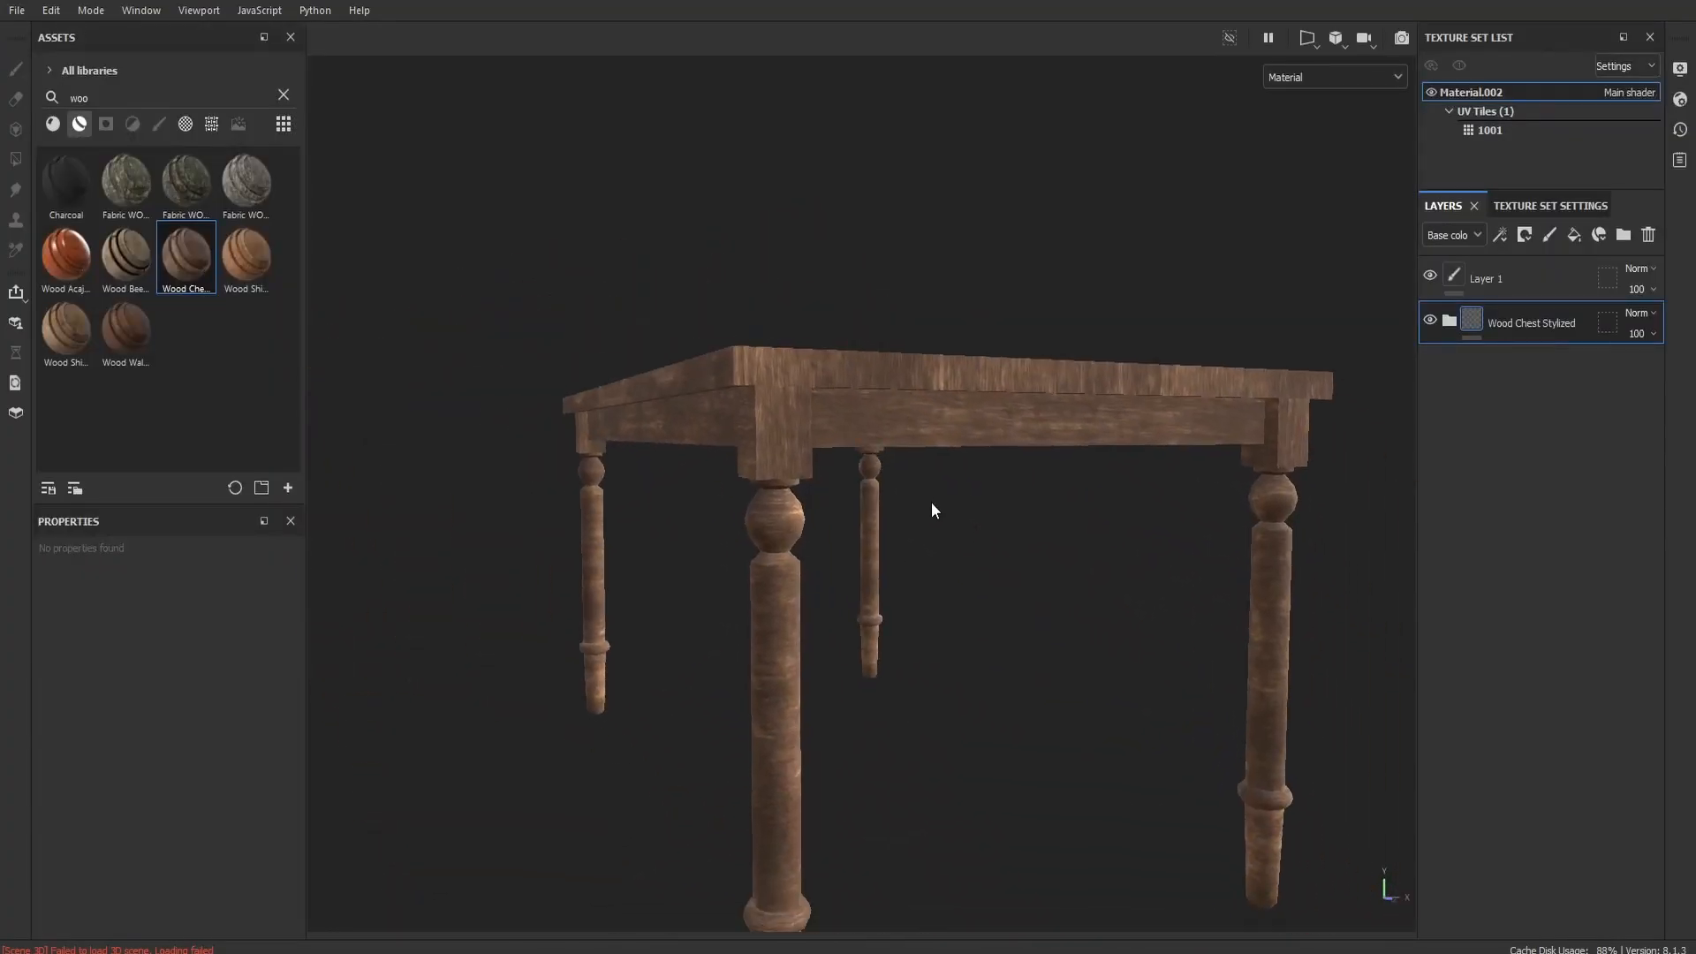
alt+drag(890, 394, 821, 415)
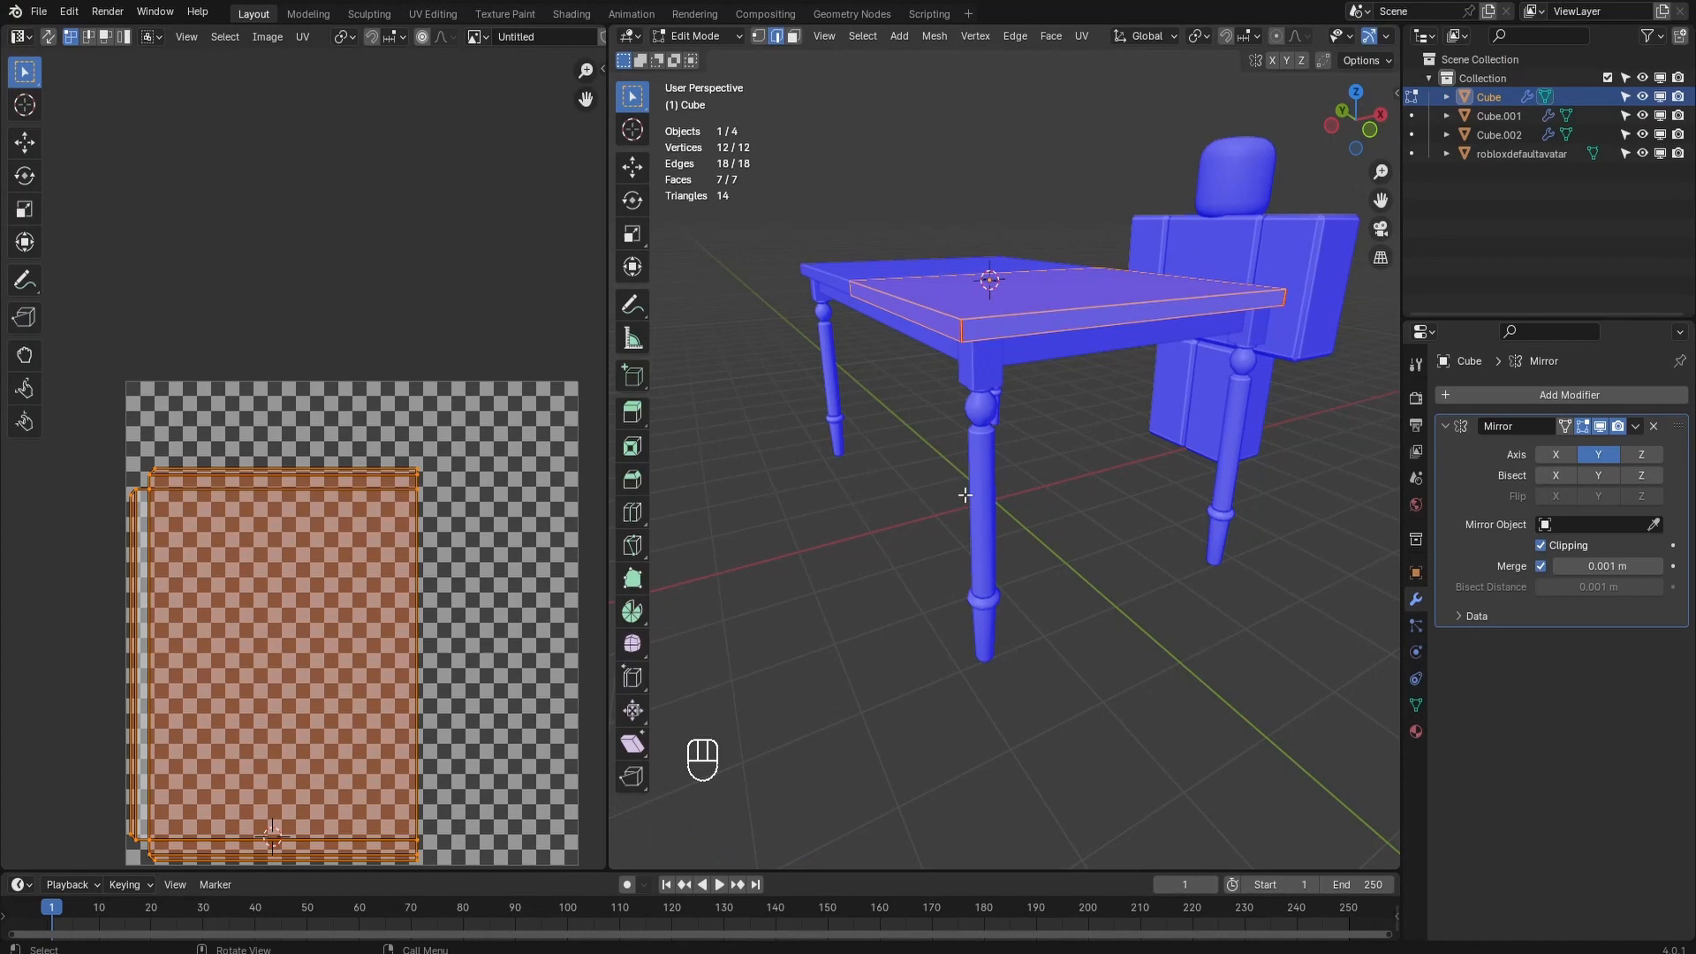
Step: Leave mesh editing on the tabletop and turn off the Face Orientation overlay
mouse_move(981, 445)
middle_down()
mouse_move(1014, 494)
mouse_move(1064, 485)
mouse_move(1011, 437)
mouse_move(974, 567)
mouse_move(1218, 575)
middle_up()
key(Tab)
click(1272, 38)
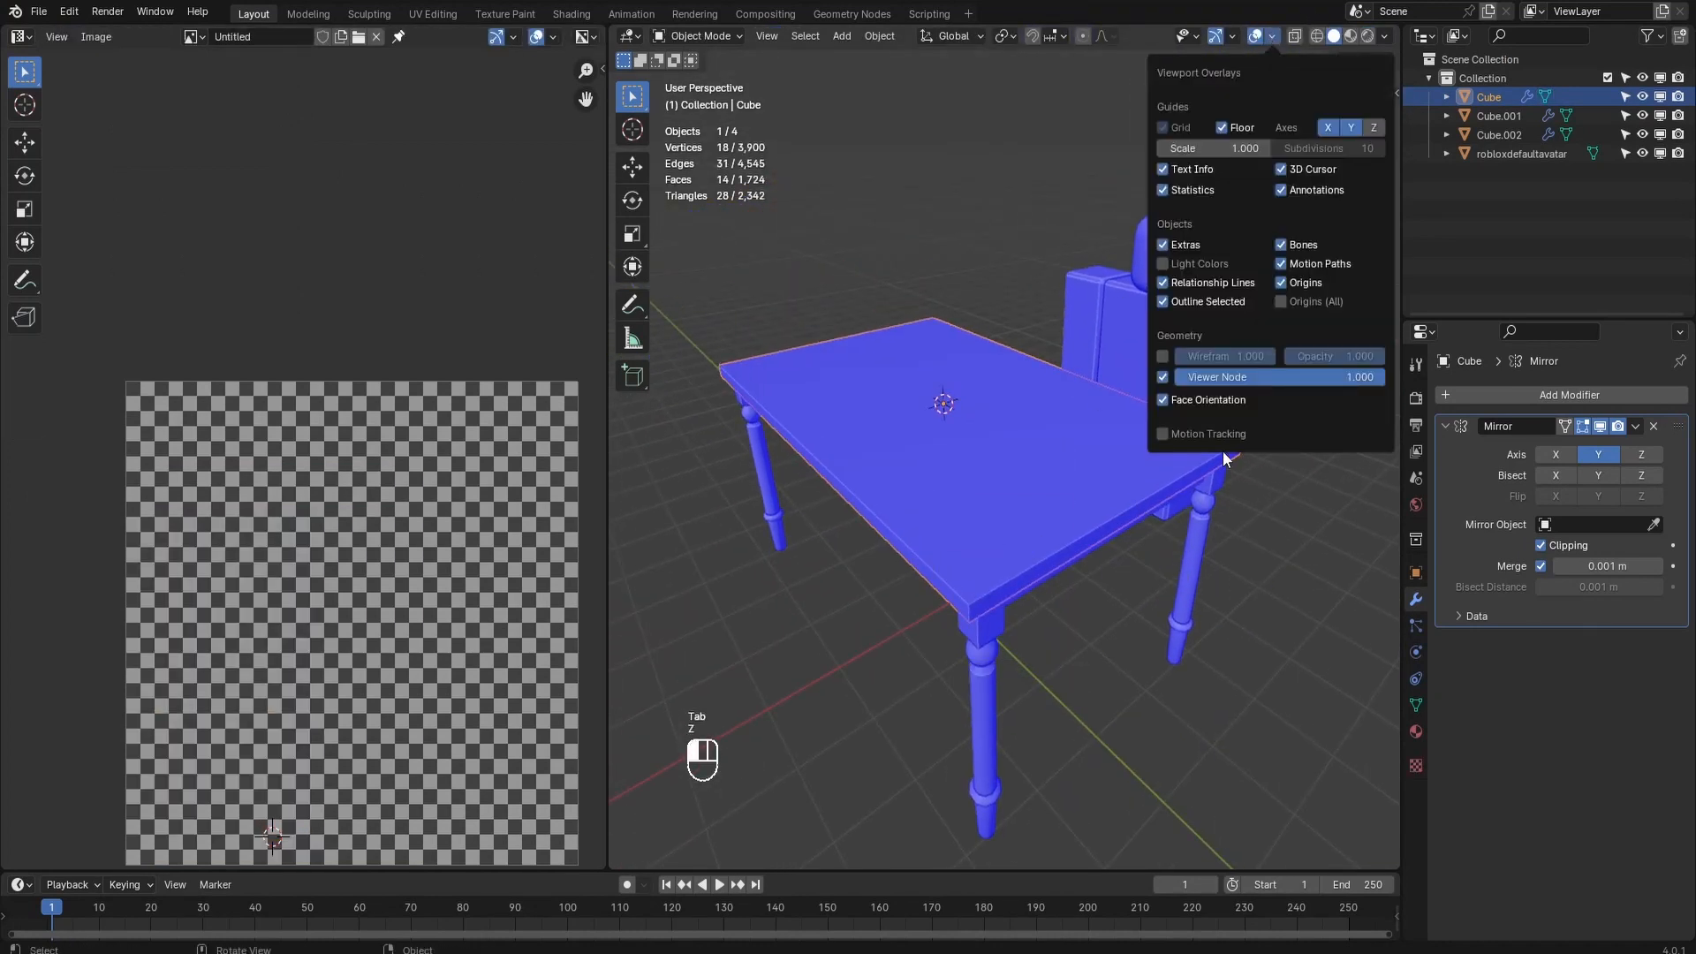
click(1201, 400)
Step: Edit the tabletop mesh in vertex selection mode and select its near upper corner vertex
middle_drag(973, 576, 989, 517)
key(Tab)
scroll(1014, 545, up, 2)
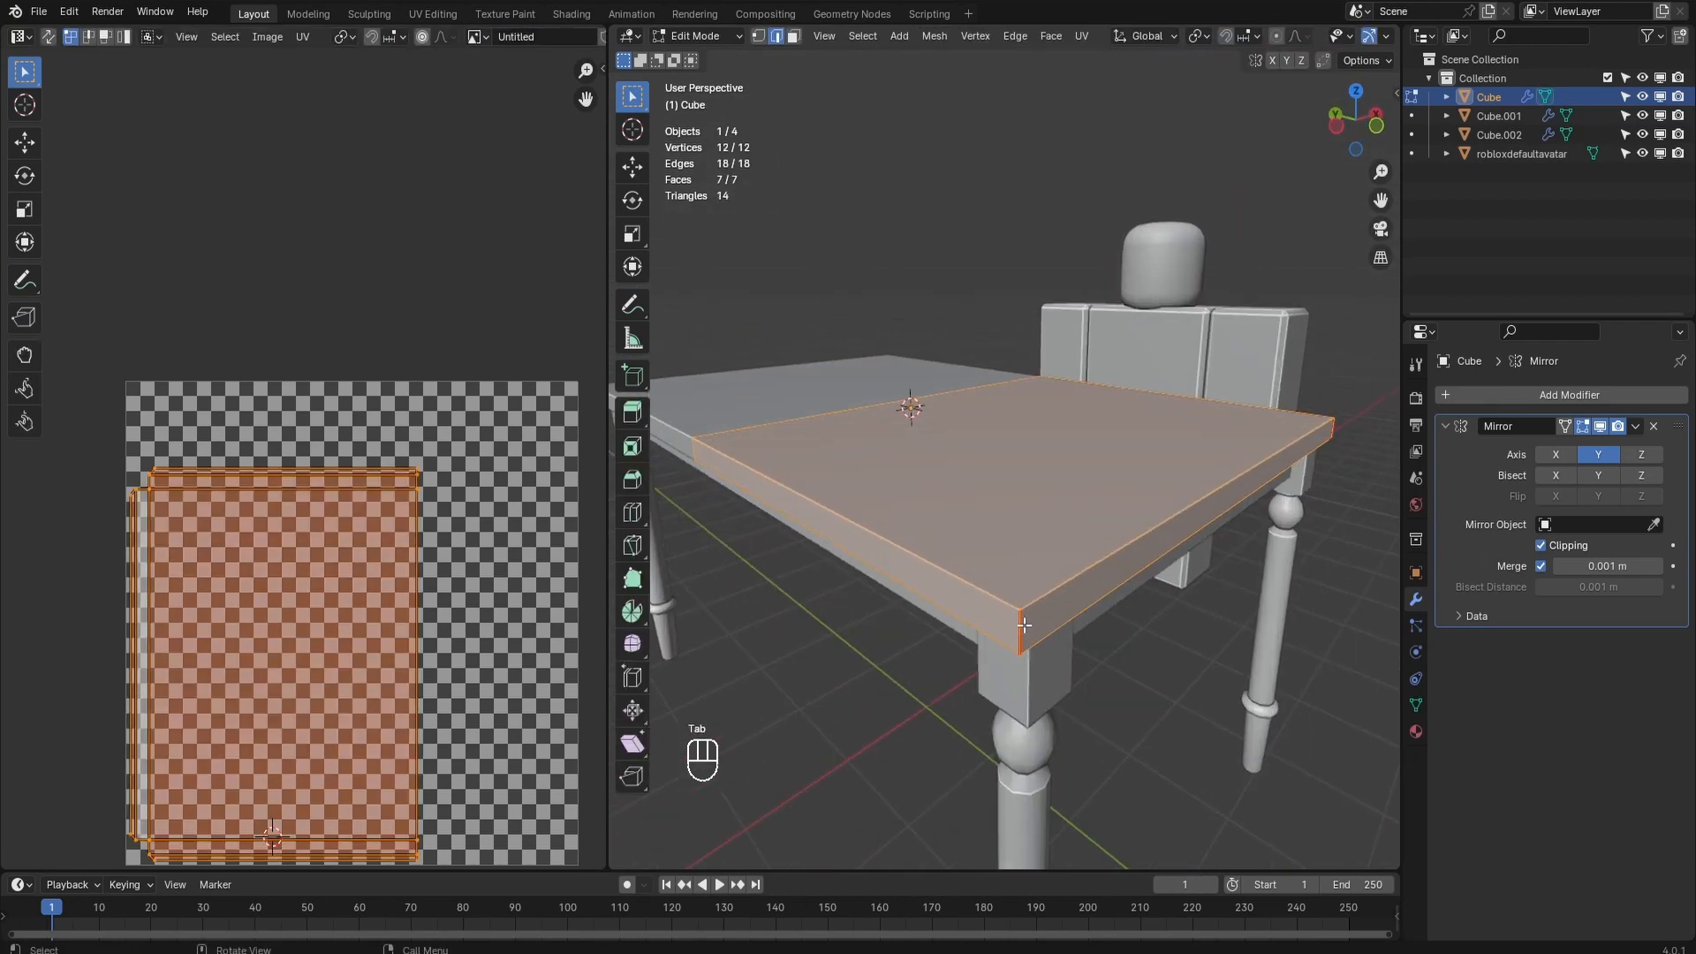
scroll(1024, 625, down, 2)
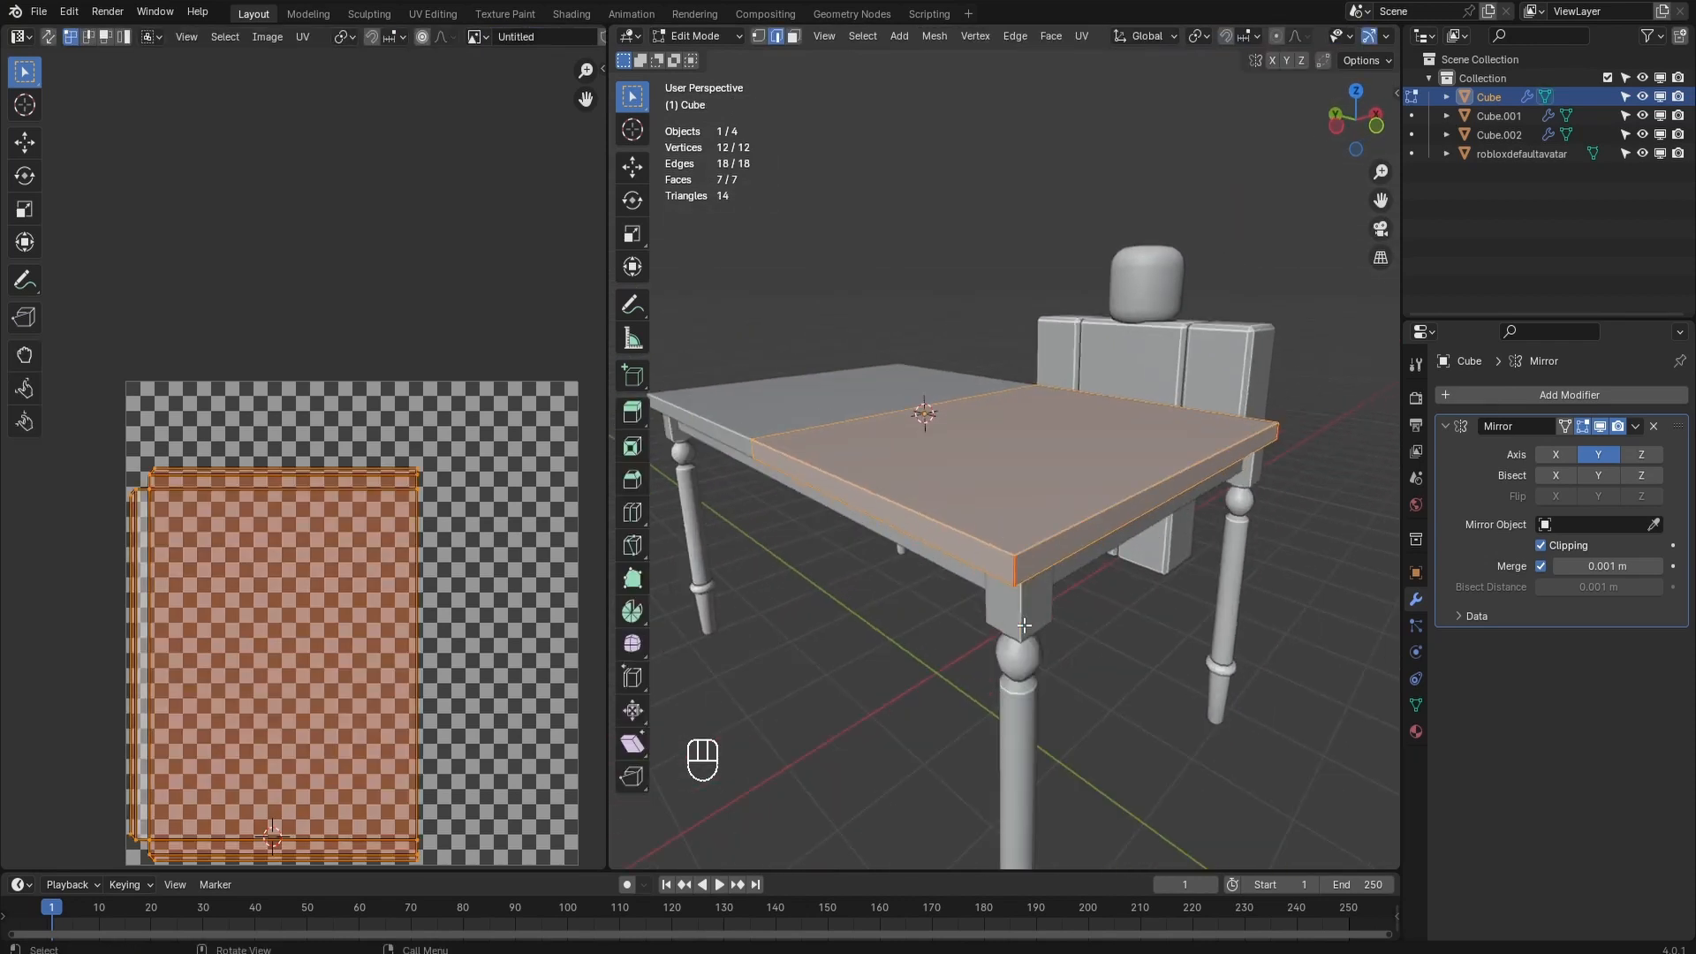
key(1)
click(1016, 557)
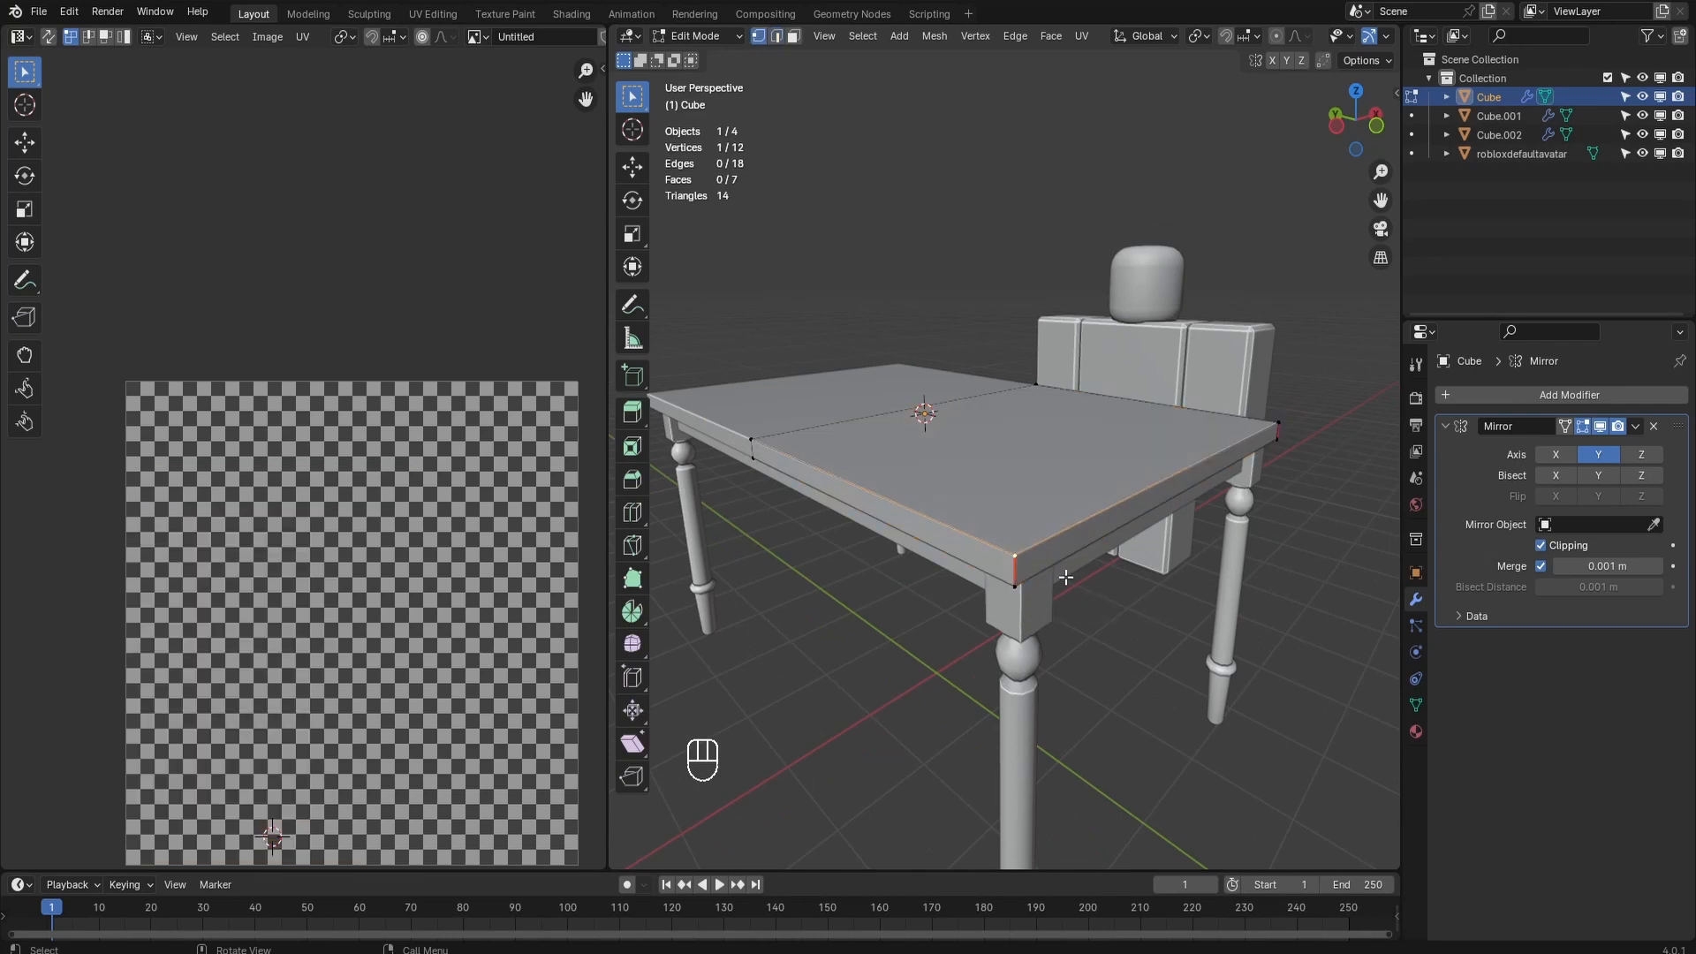
Step: Select the vertices along the tabletop's near short edge and duplicate them in place
mouse_move(1062, 573)
middle_down()
mouse_move(1016, 498)
mouse_move(1272, 466)
mouse_move(1288, 417)
mouse_move(1060, 455)
middle_up()
click(1354, 129)
key(z)
scroll(1038, 447, up, 3)
drag(1095, 352, 1002, 447)
key(shift+d)
right_click(1149, 475)
mouse_move(1149, 476)
middle_down()
mouse_move(1054, 531)
mouse_move(1105, 537)
middle_up()
key(z)
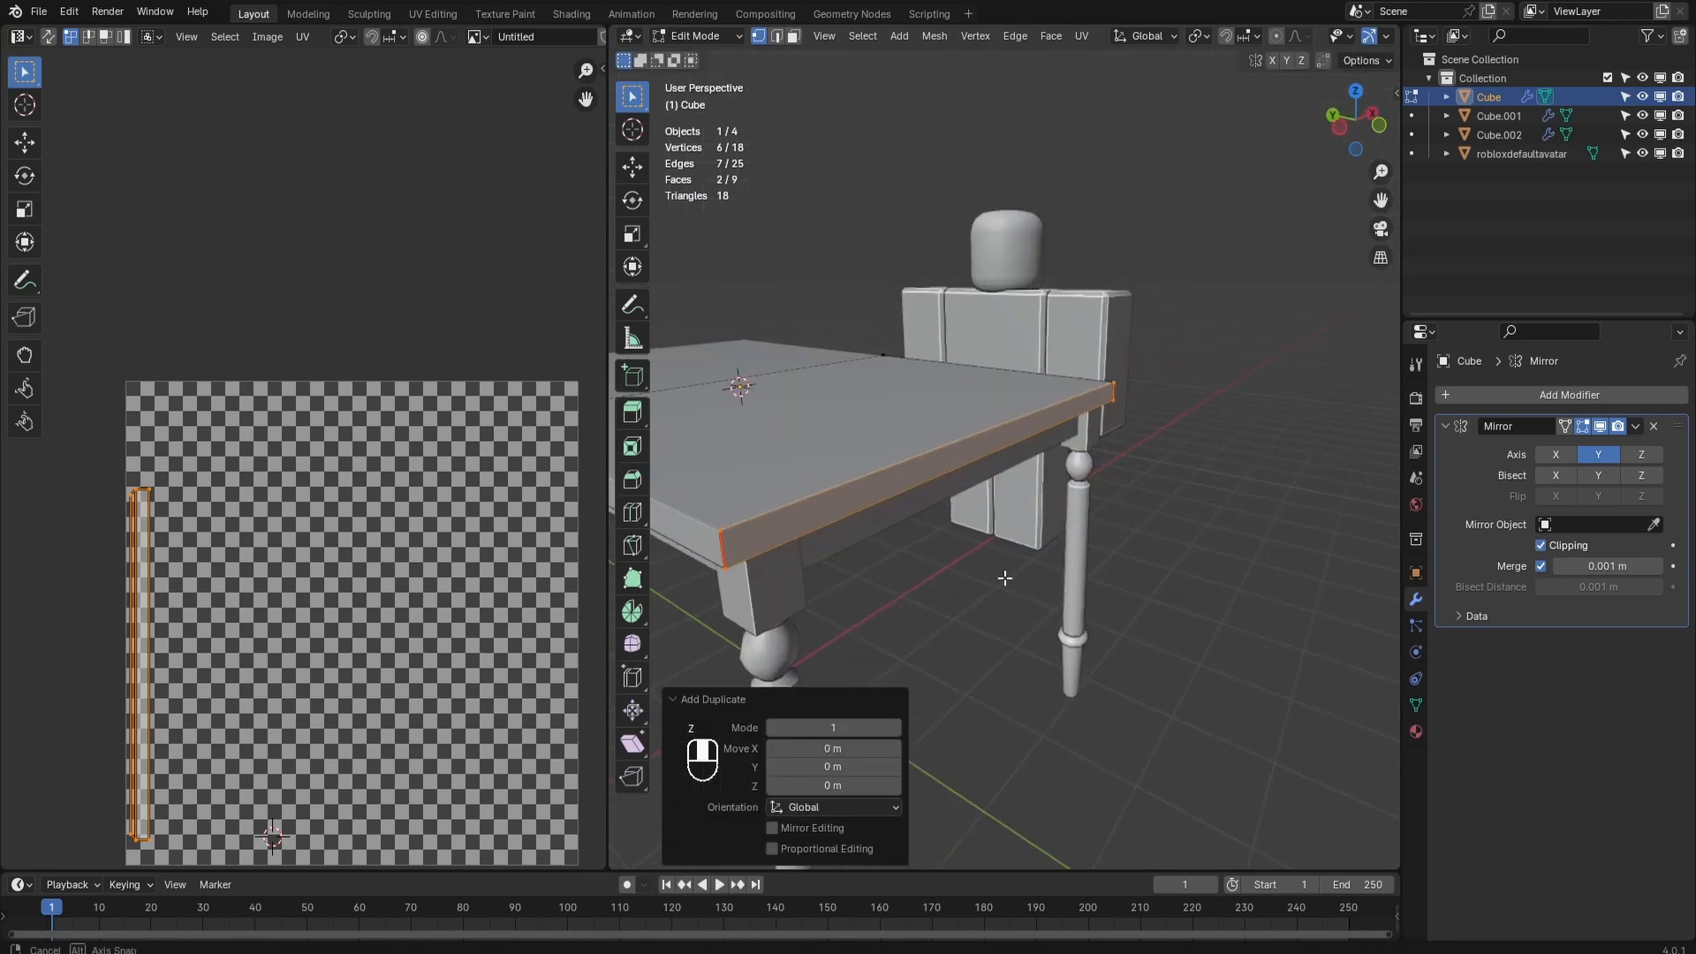
Step: Collapse the duplicate options and inspect the tabletop's edge with the duplicated geometry in Object Mode
click(773, 699)
middle_drag(822, 654, 1022, 522)
key(Tab)
key(Tab)
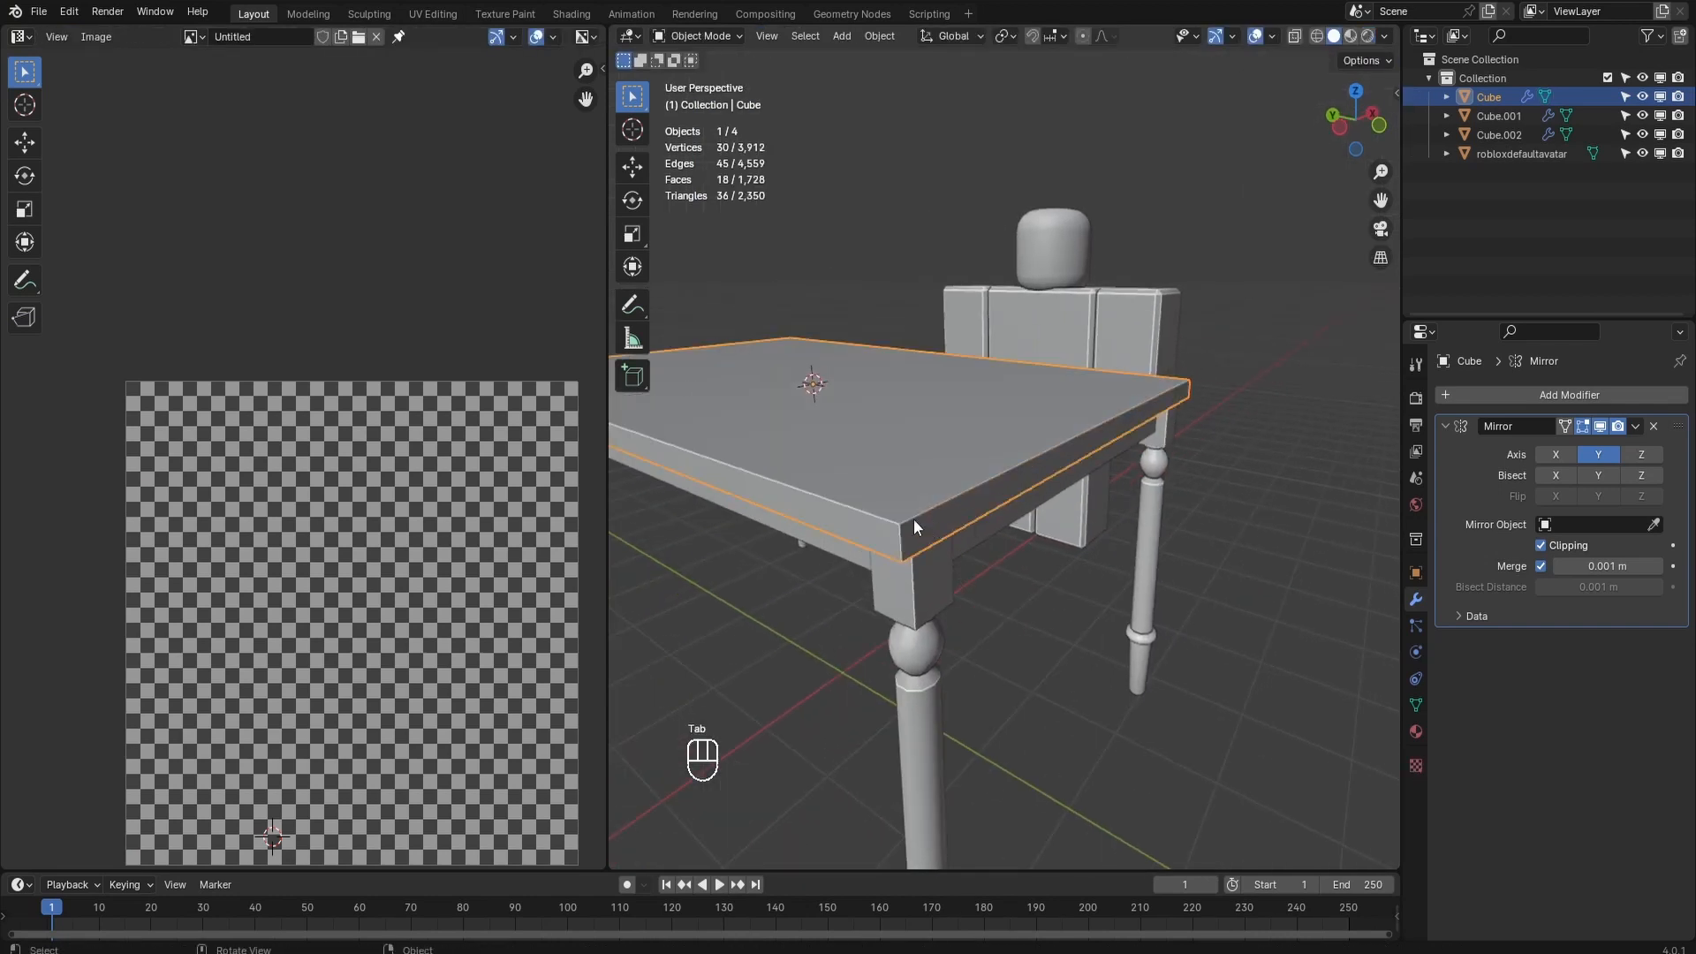
click(916, 527)
key(Tab)
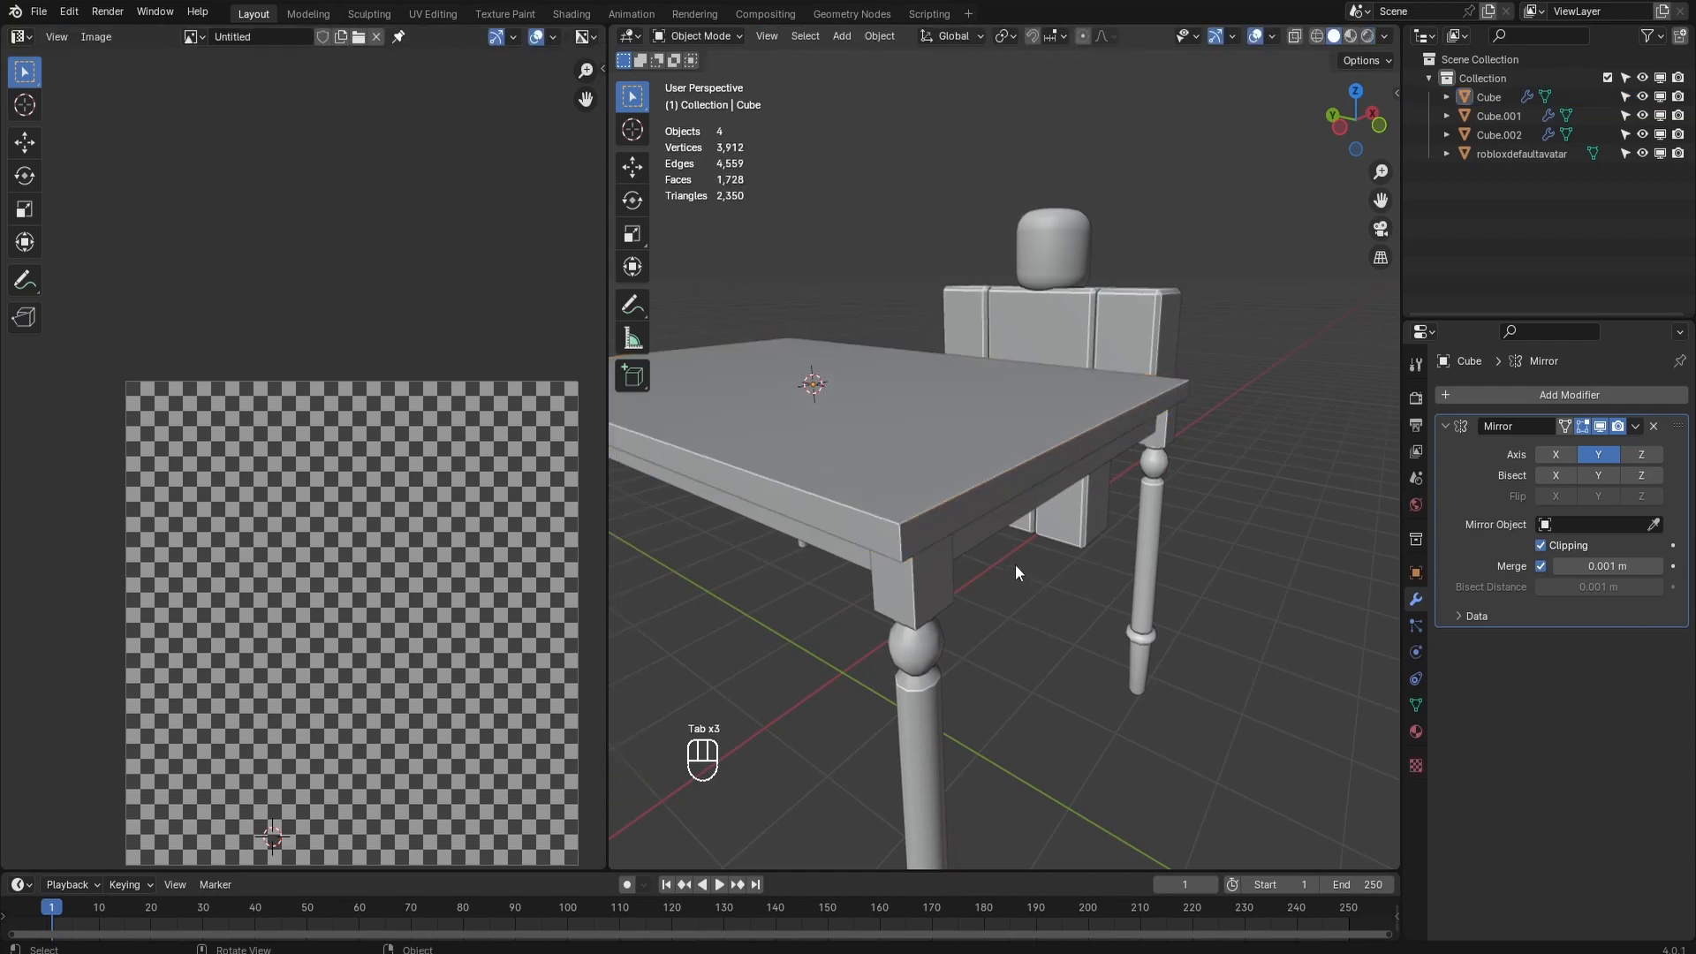
Step: Try moving the tabletop's near corner vertex to check for overlapping duplicate vertices
key(Tab)
key(g)
click(974, 555)
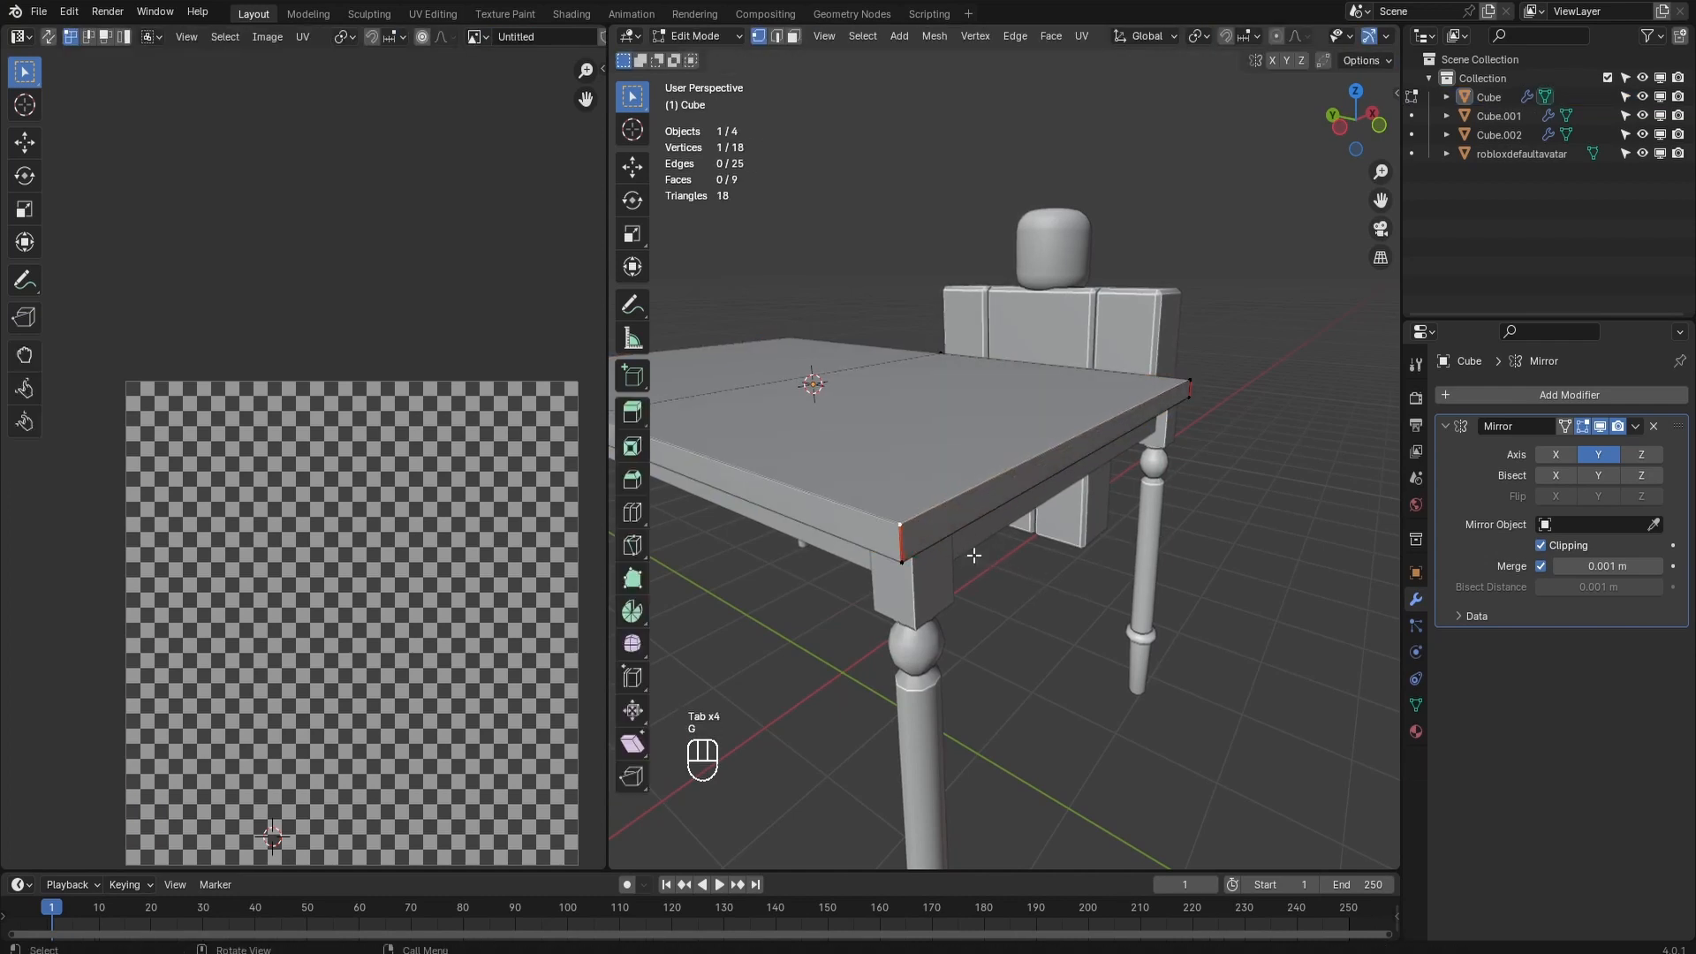
key(g)
key(g)
click(978, 542)
middle_drag(986, 540, 1033, 576)
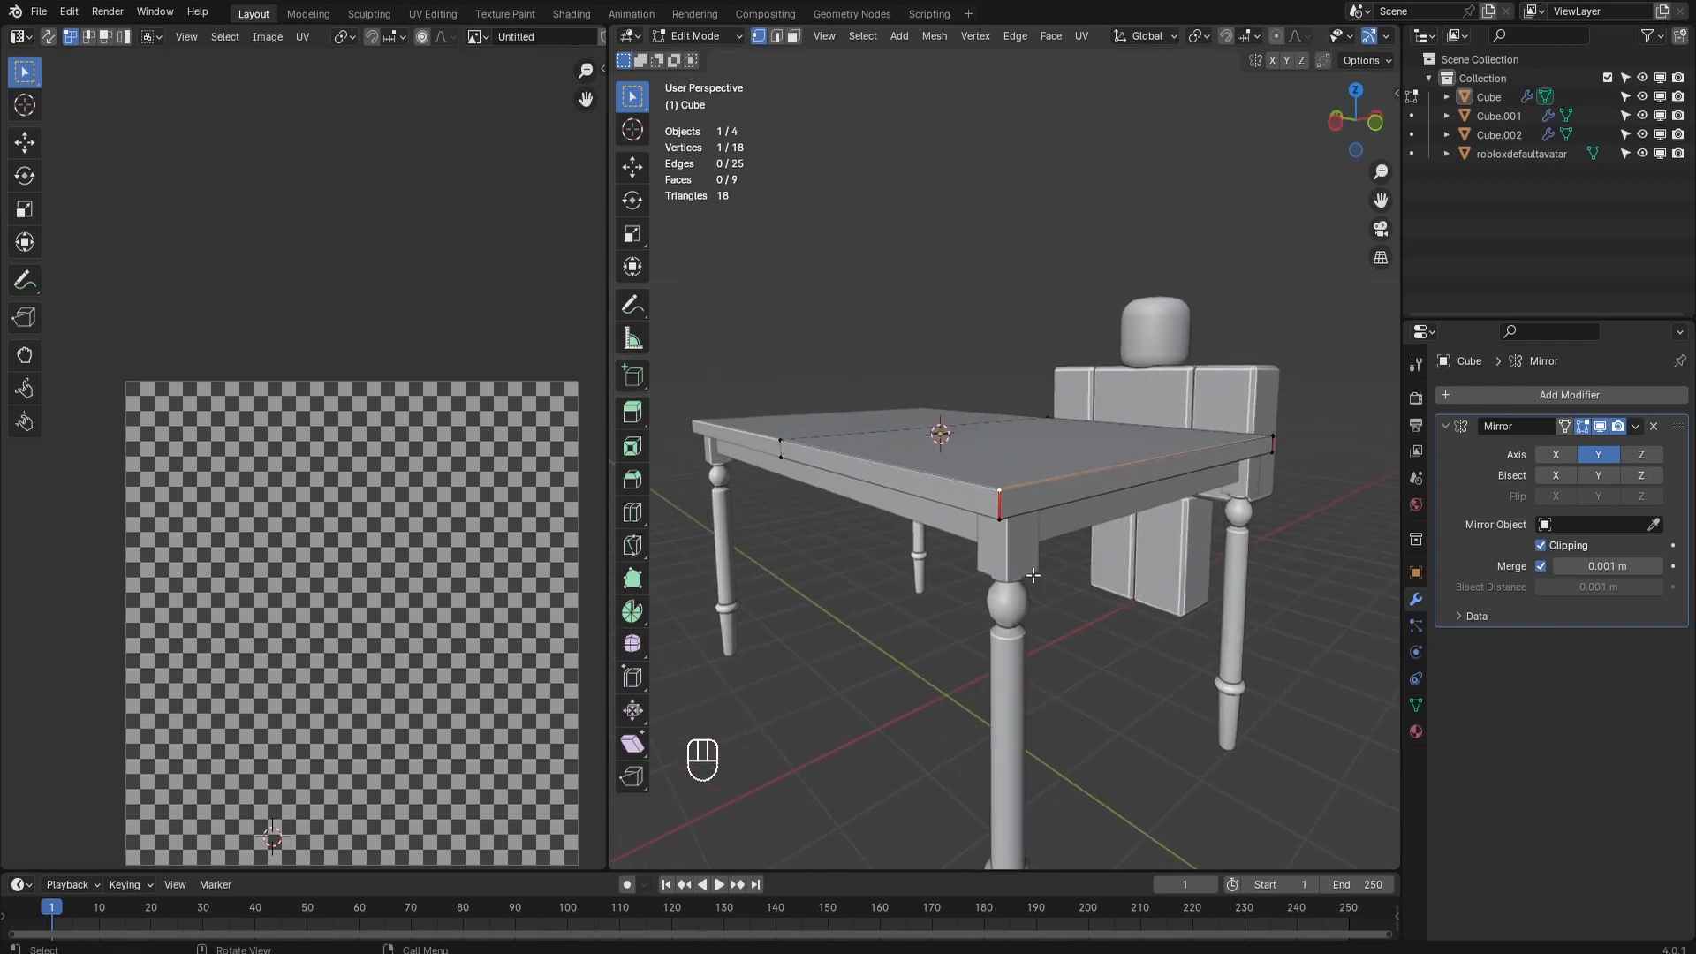
Step: Select all of the tabletop's geometry and merge its overlapping vertices by distance
key(a)
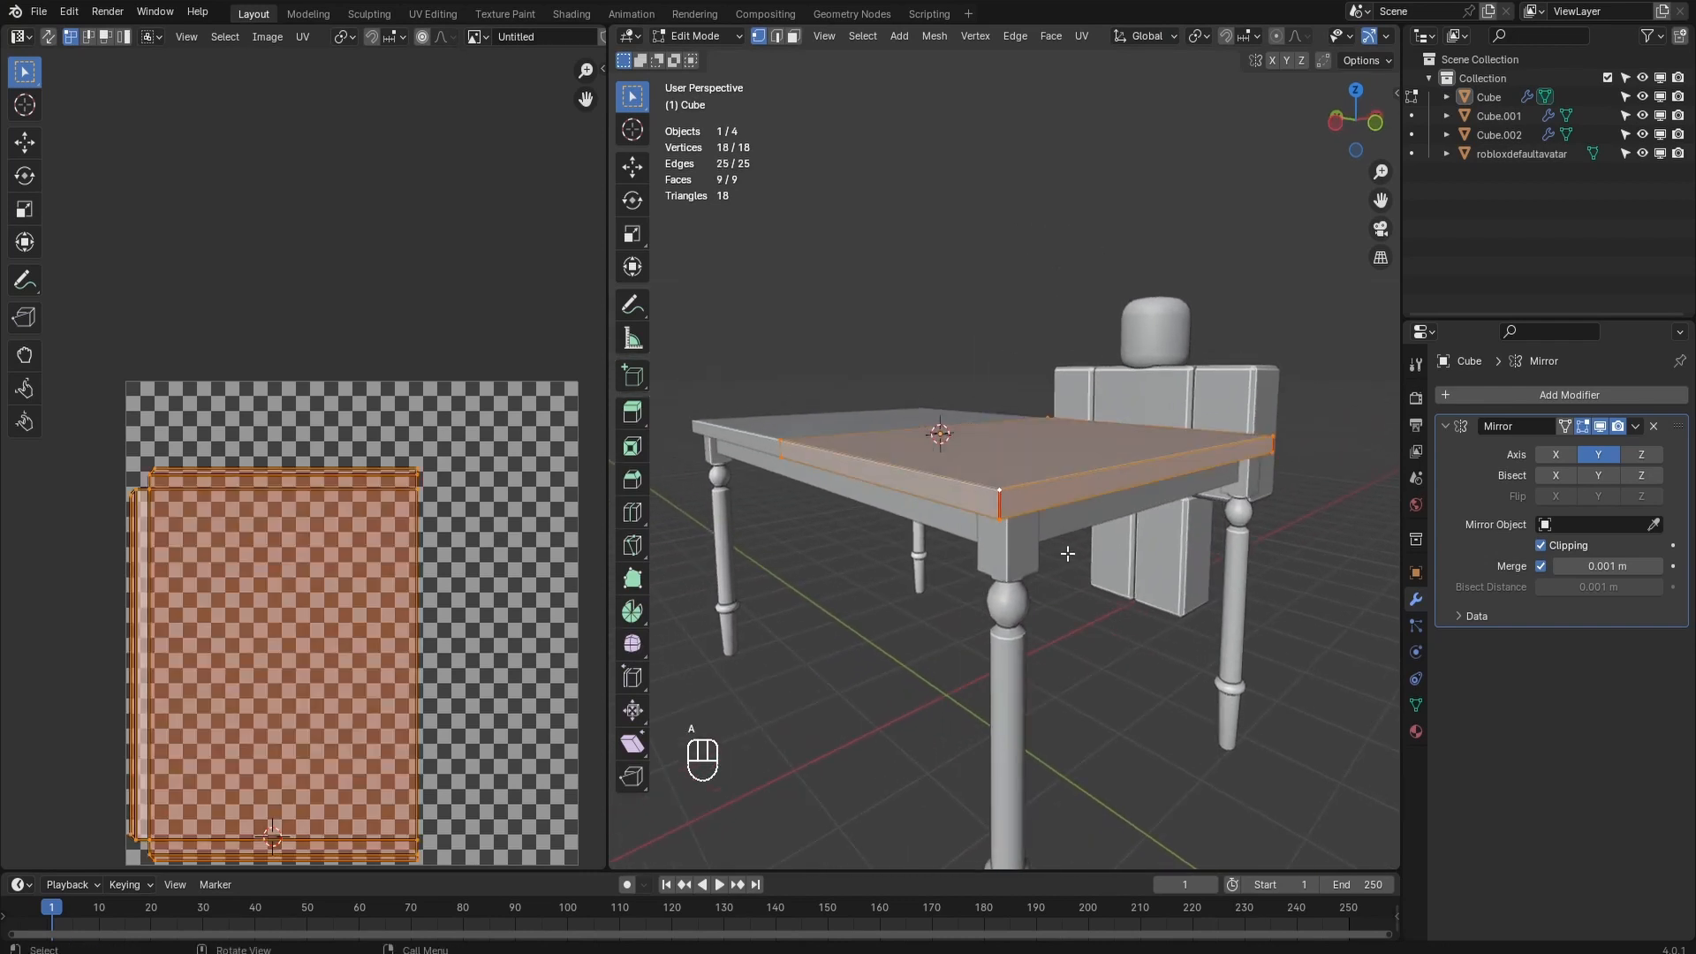
key(m)
click(1034, 656)
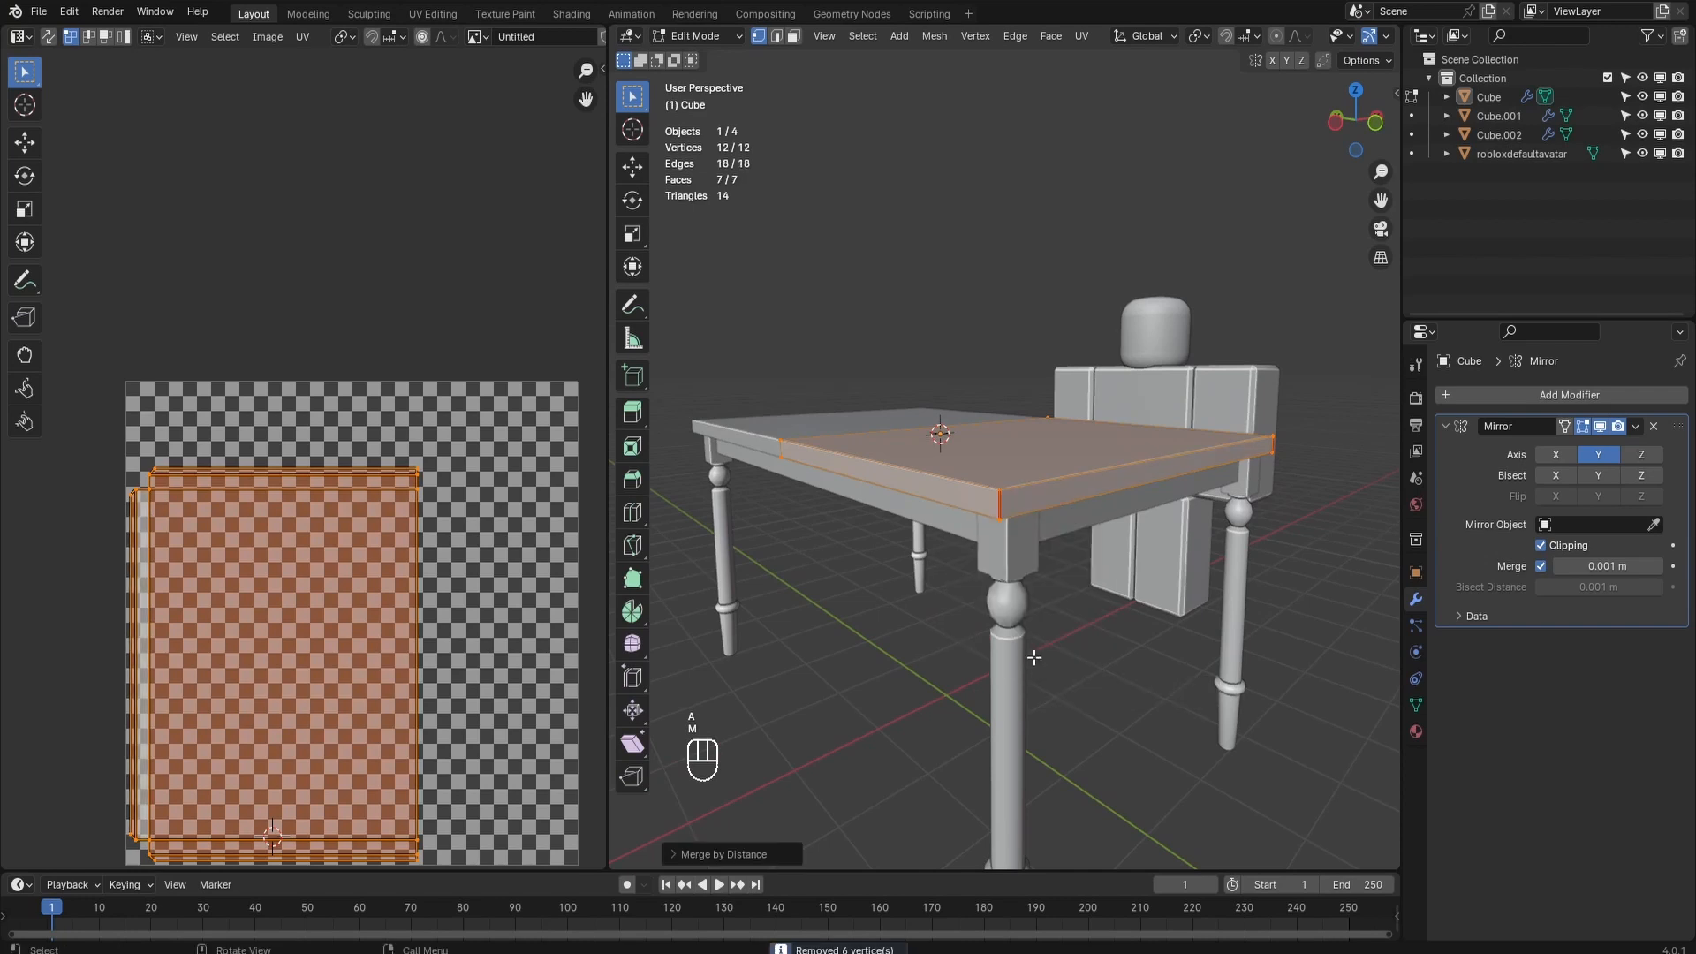
Step: Test the merged near corner of the tabletop by trying to move its vertex
click(1005, 490)
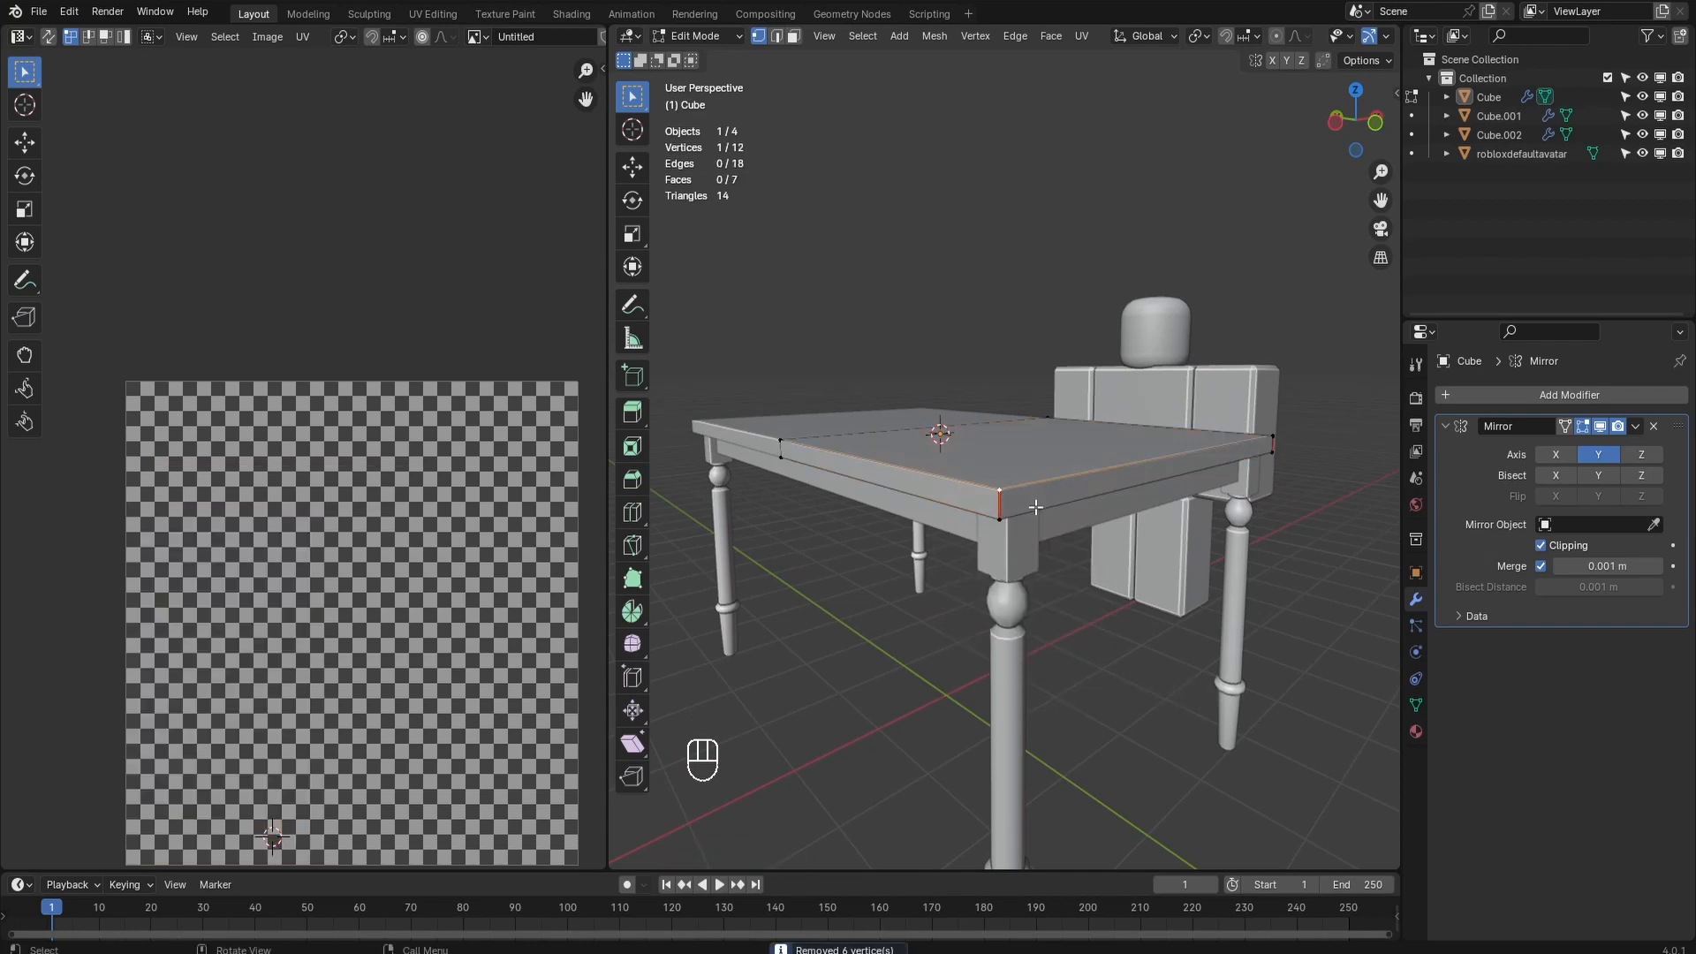
key(g)
middle_drag(1015, 527, 1014, 568)
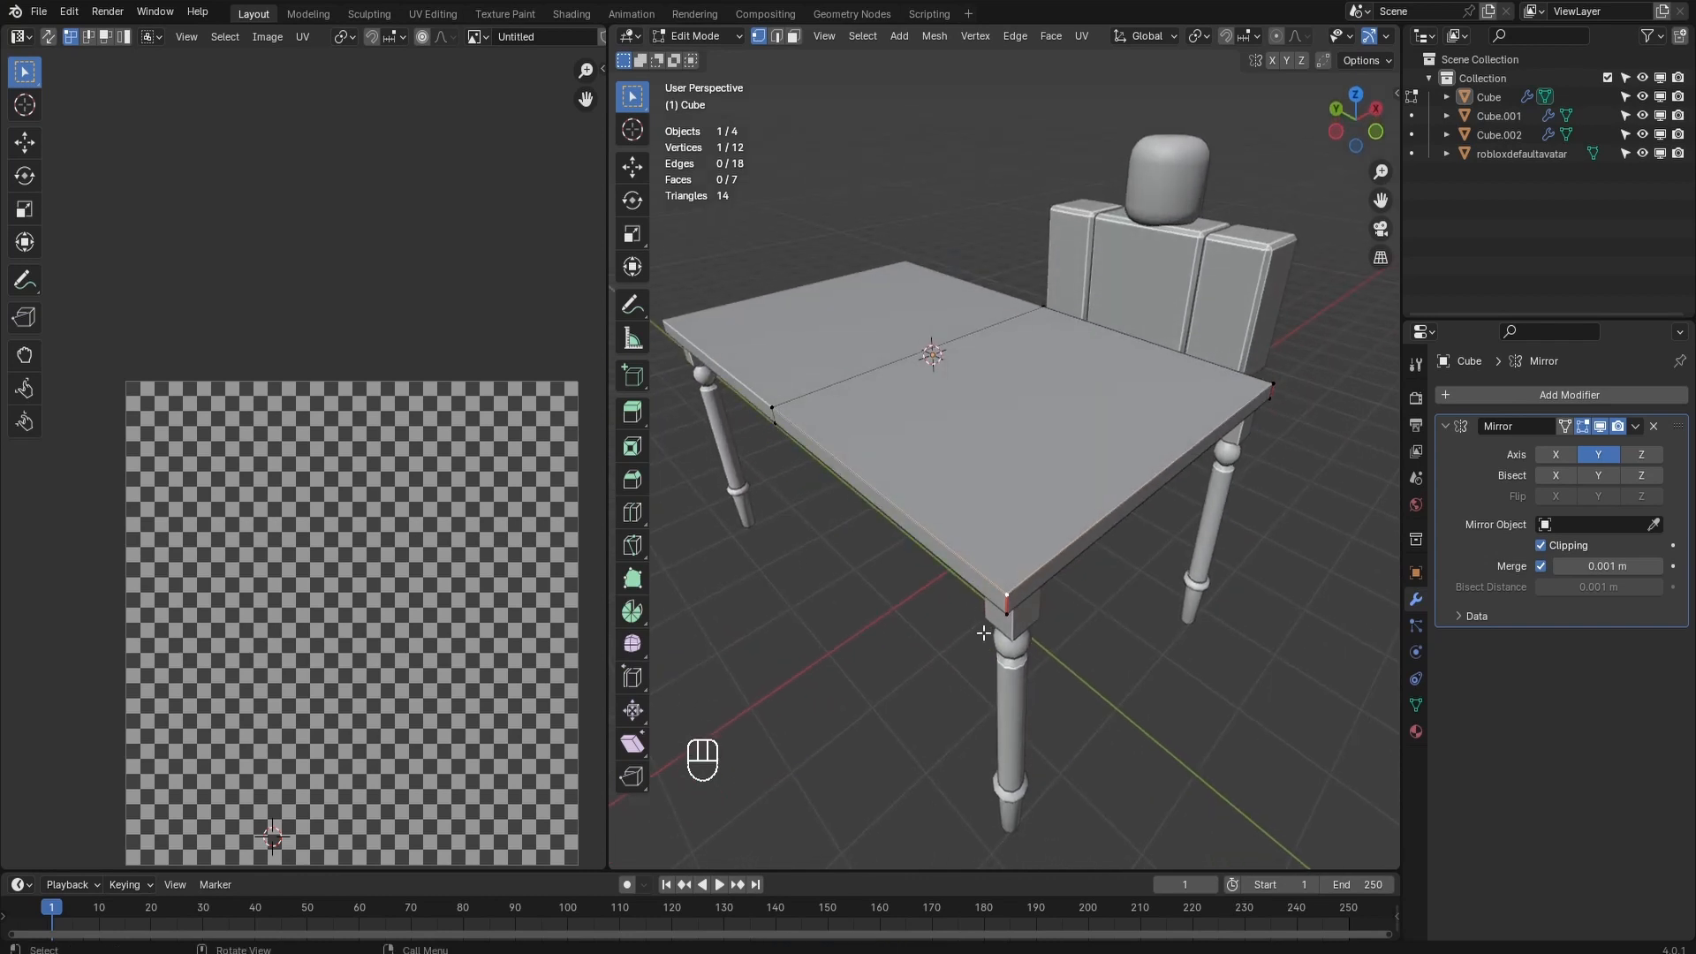
Step: Finish editing the tabletop and select the table legs object
middle_drag(983, 634, 1016, 654)
key(Tab)
click(1049, 546)
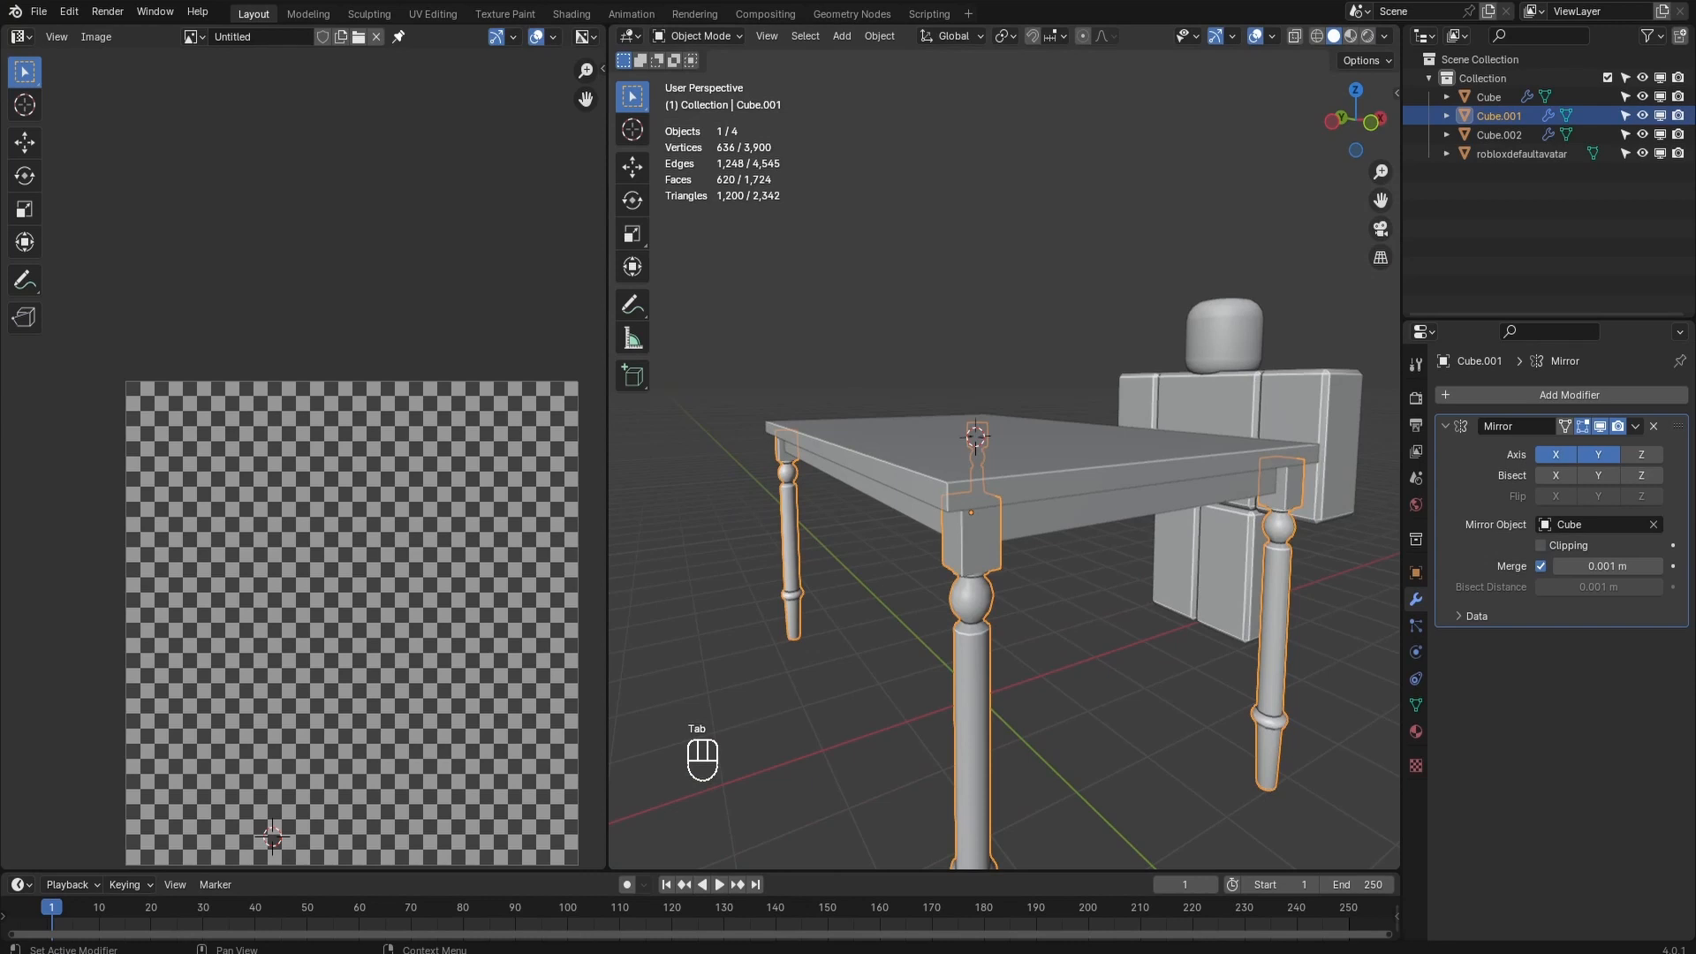